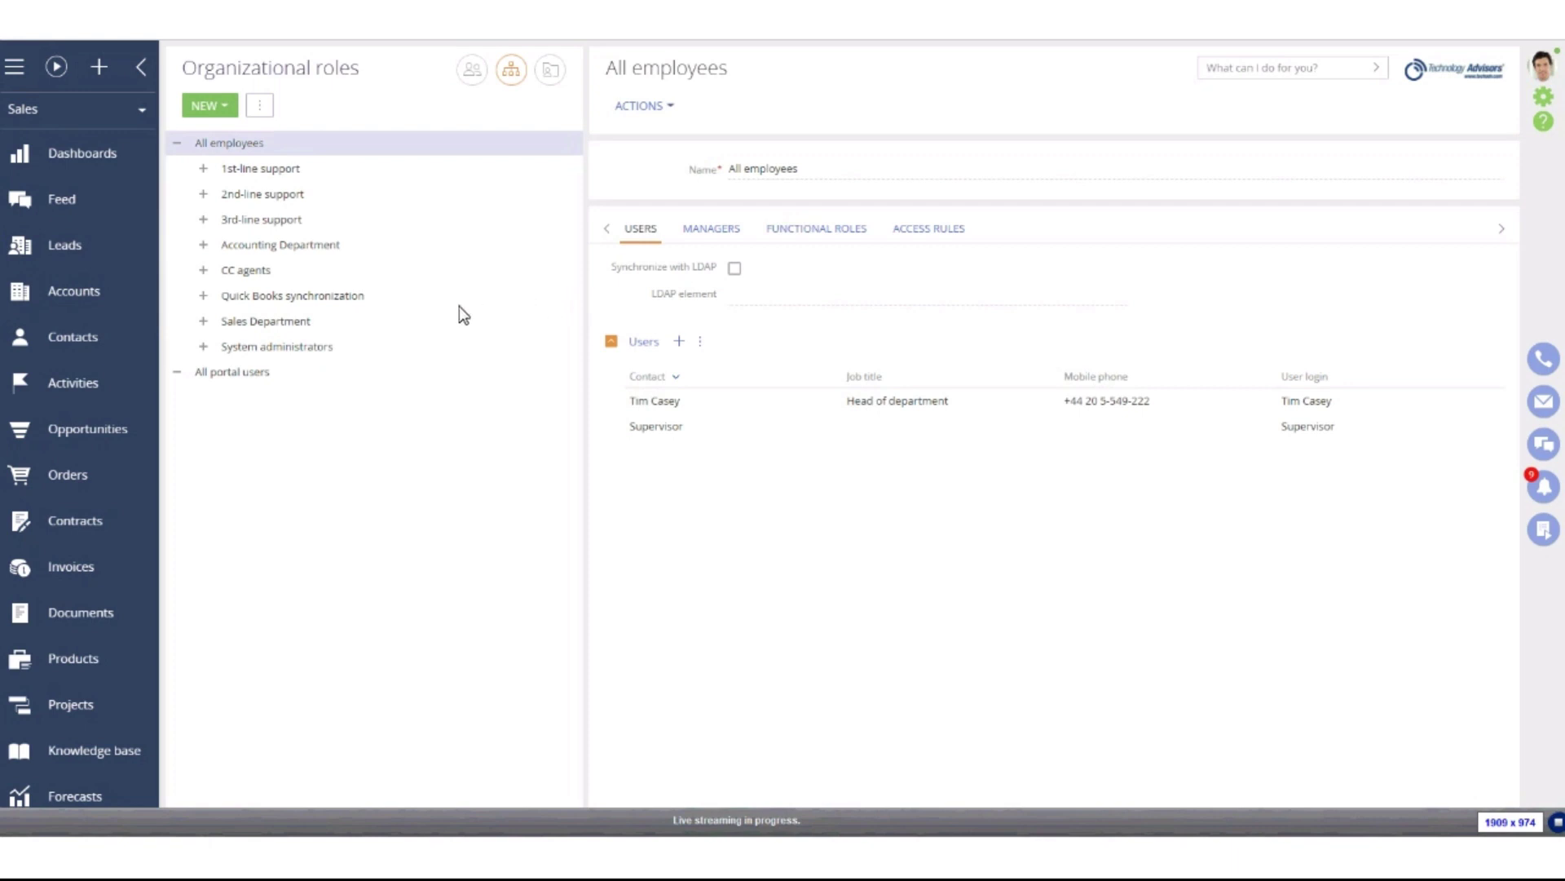
# - Create an organizational role named East Region under Sales Department, save it and acknowledge the role model notice
pyautogui.click(334, 325)
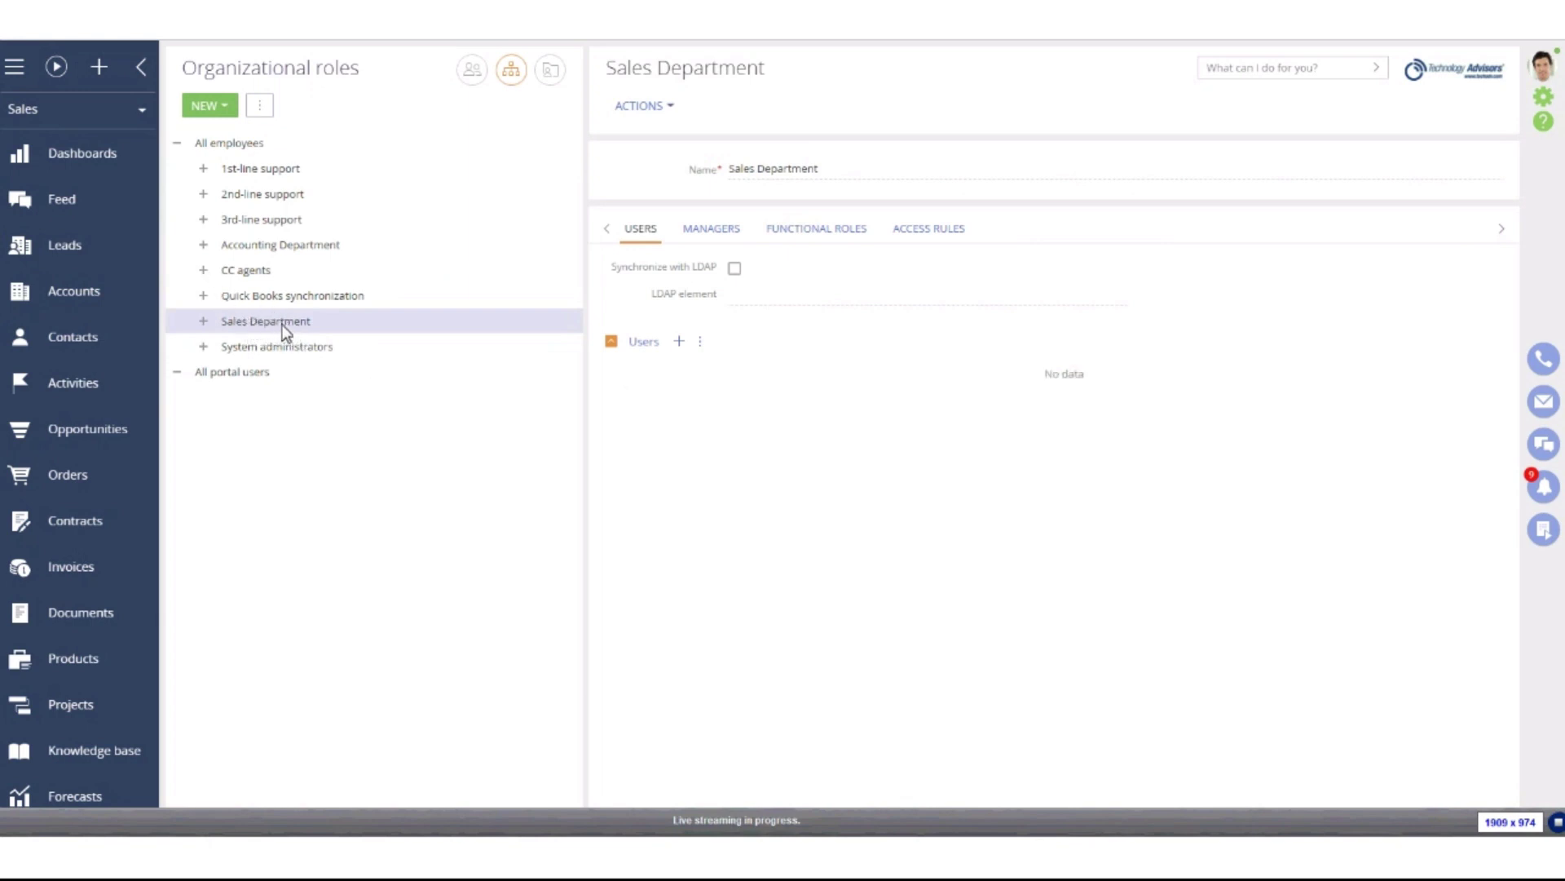
pyautogui.click(222, 106)
pyautogui.click(276, 166)
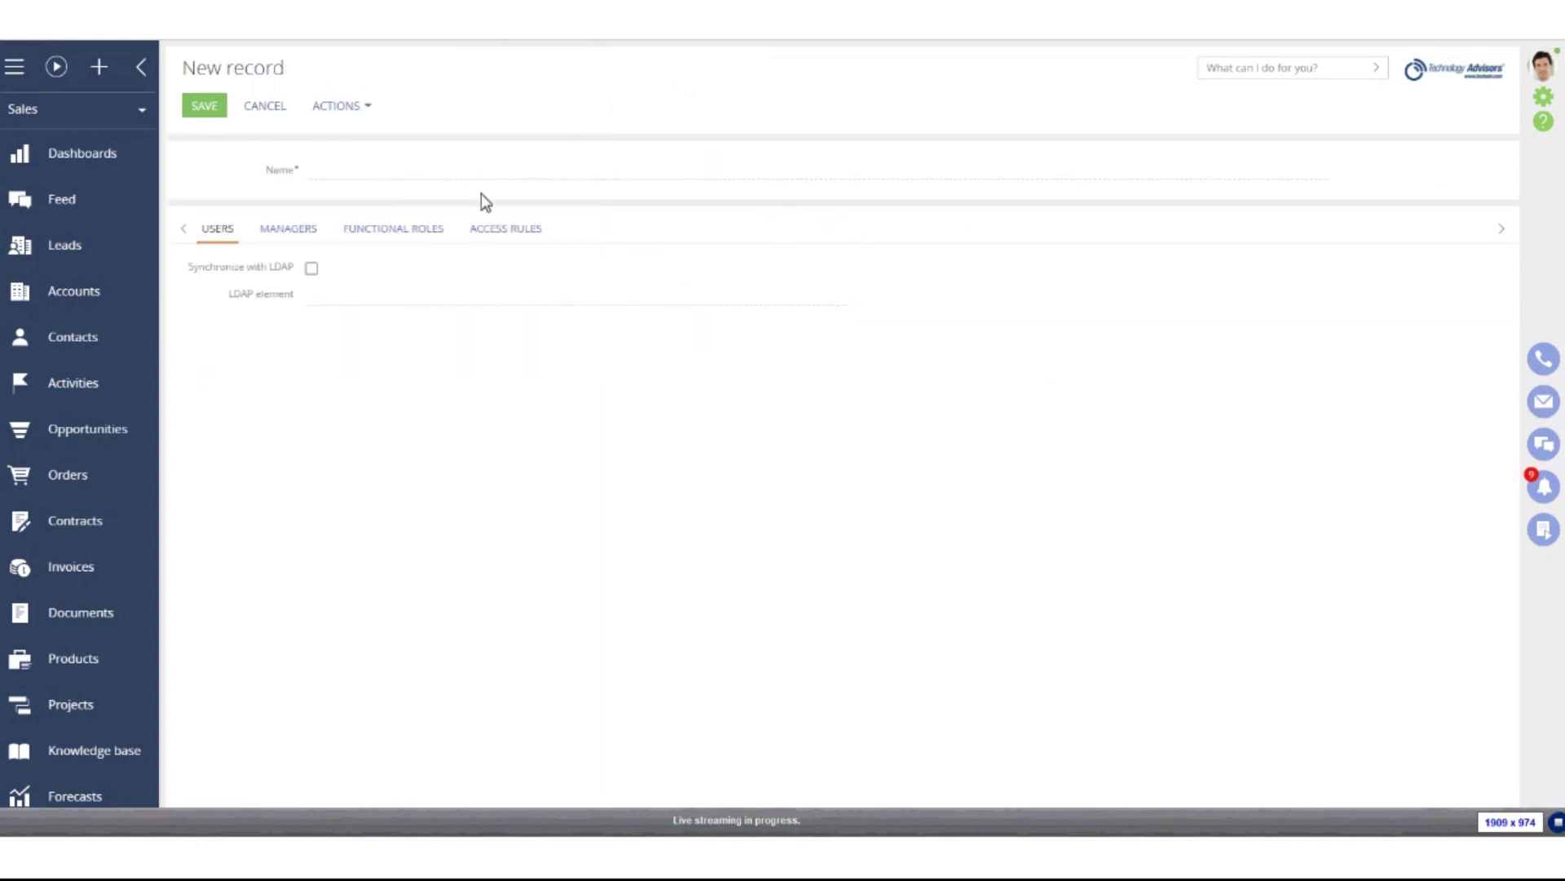
pyautogui.click(360, 173)
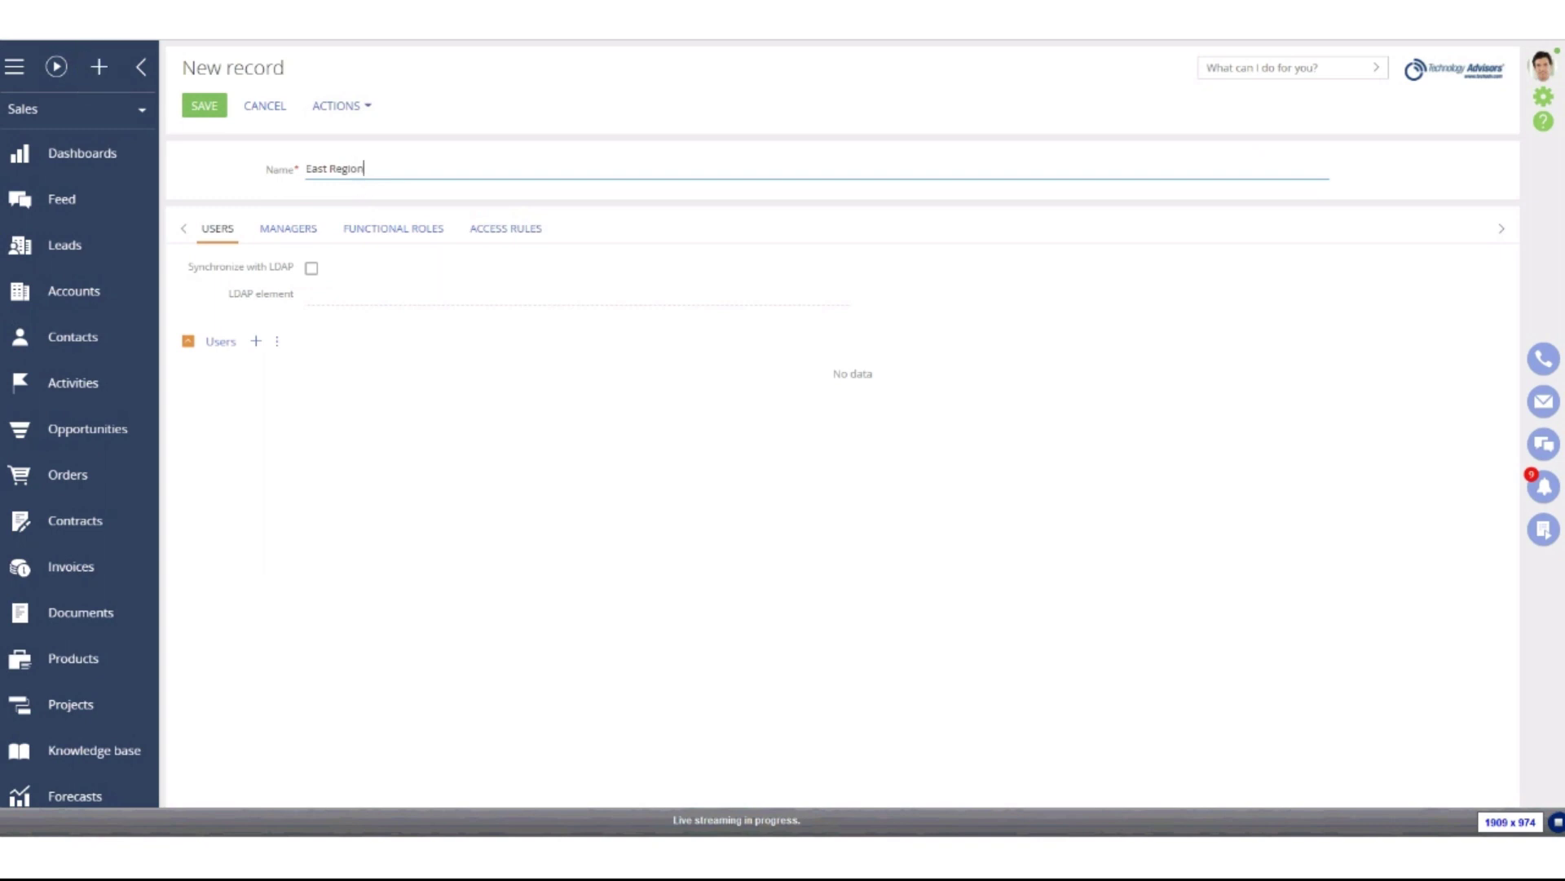
pyautogui.hotkey('ctrl', '+')
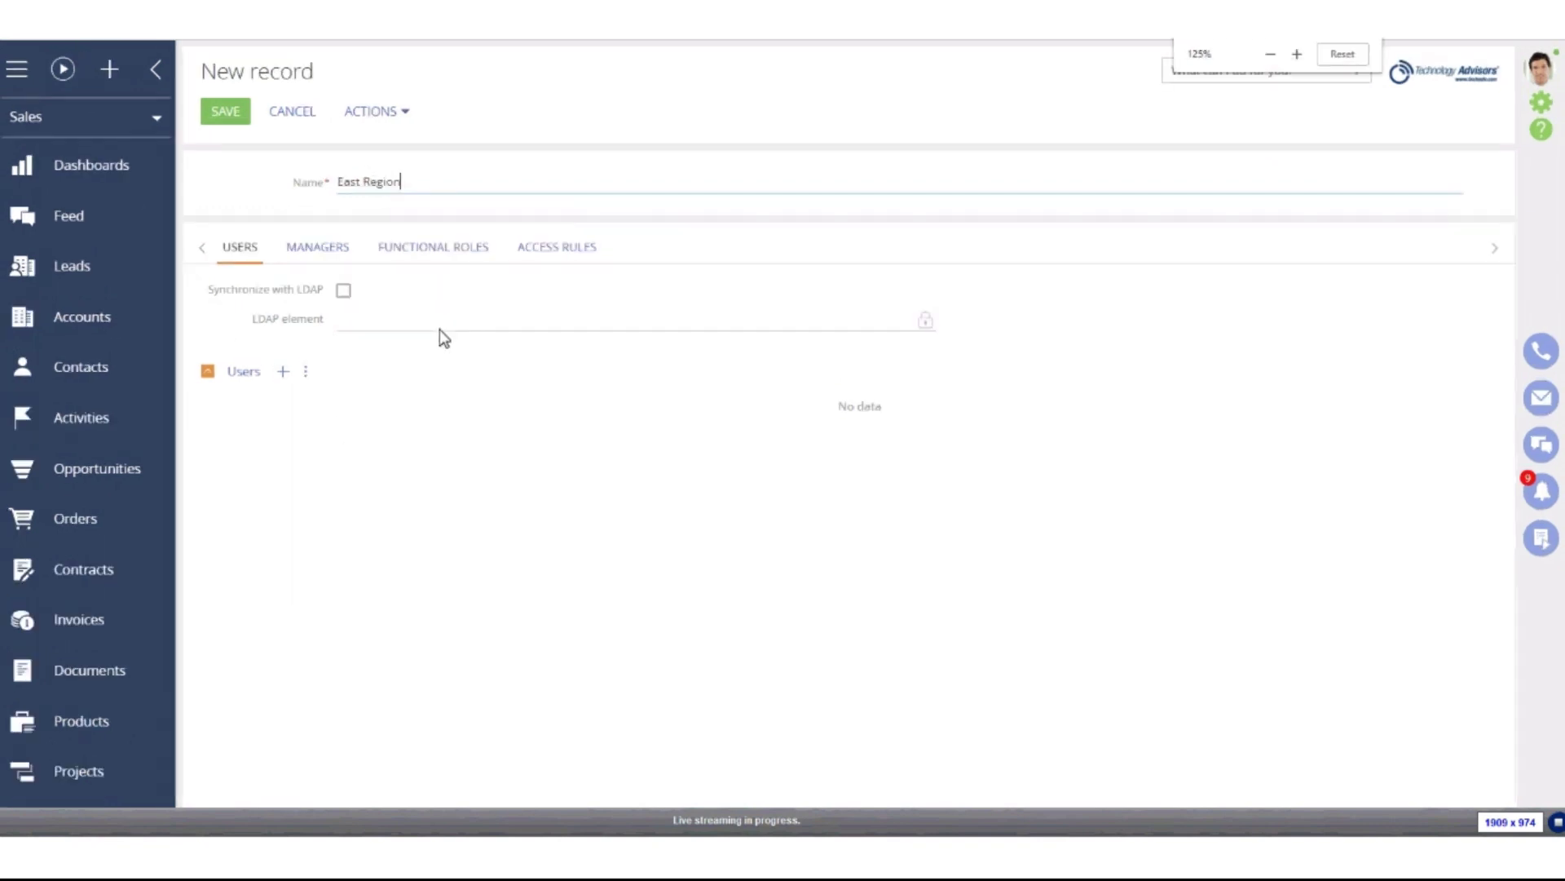
pyautogui.hotkey('ctrl', '+')
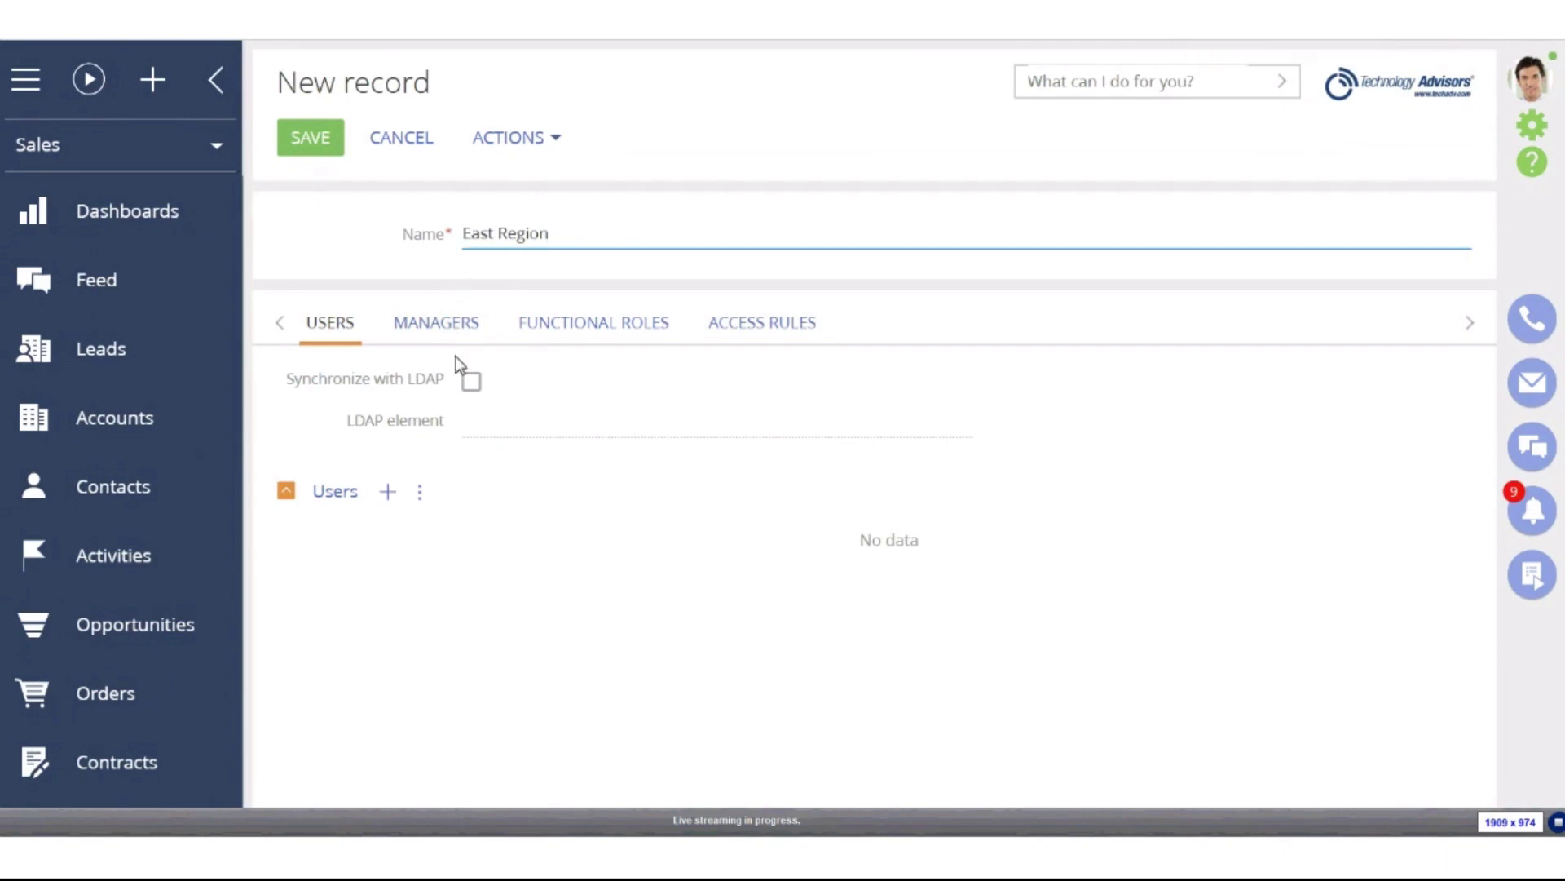
pyautogui.click(324, 146)
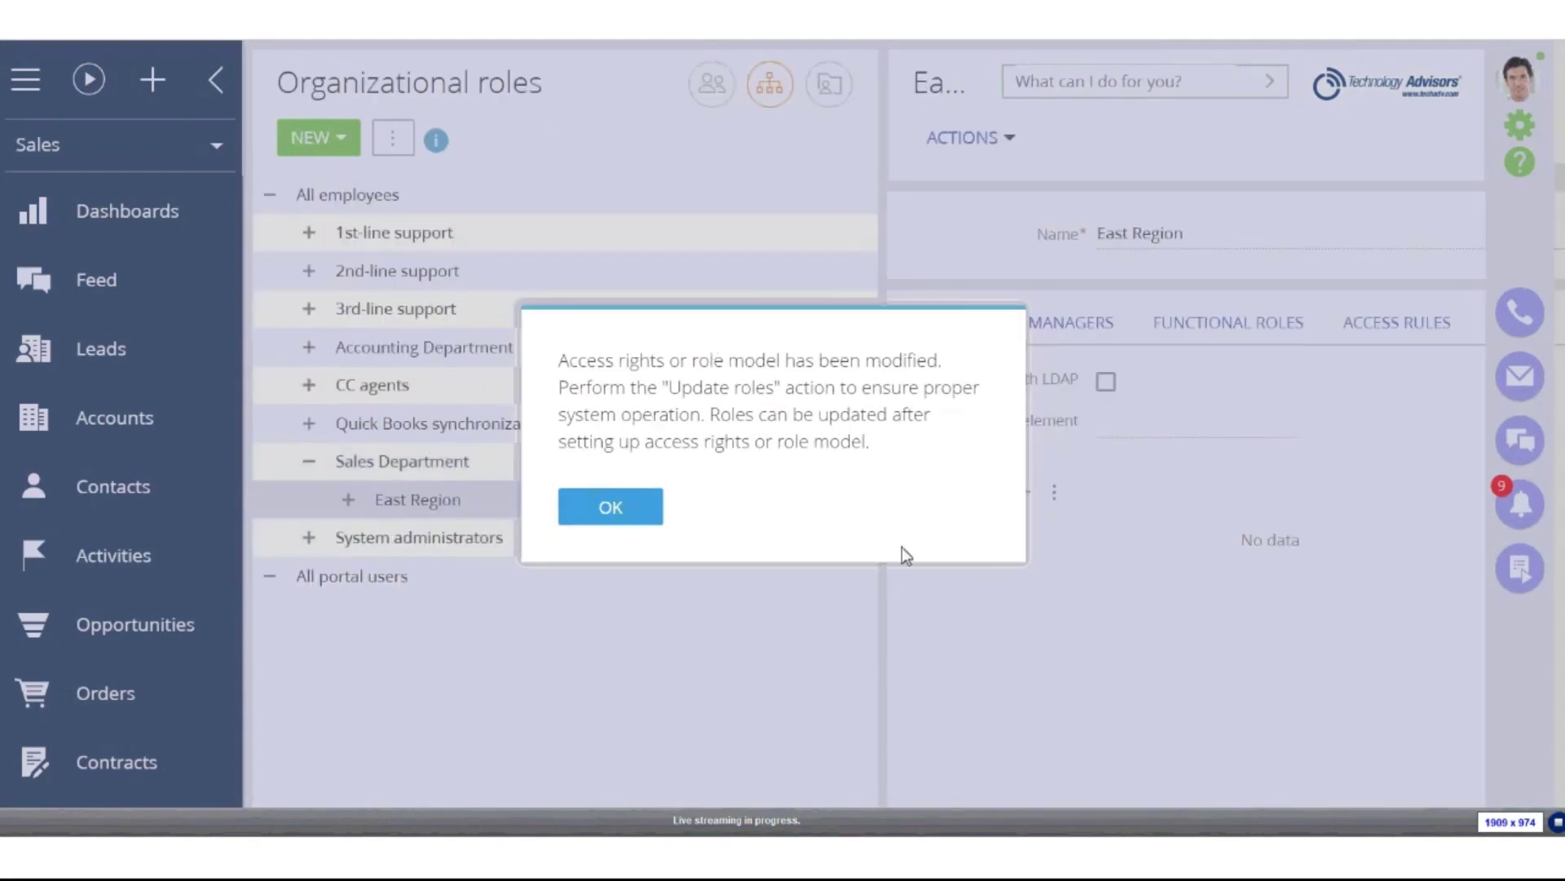
pyautogui.click(610, 508)
# - Create and save a second organizational role named Central Region under Sales Department
pyautogui.click(335, 464)
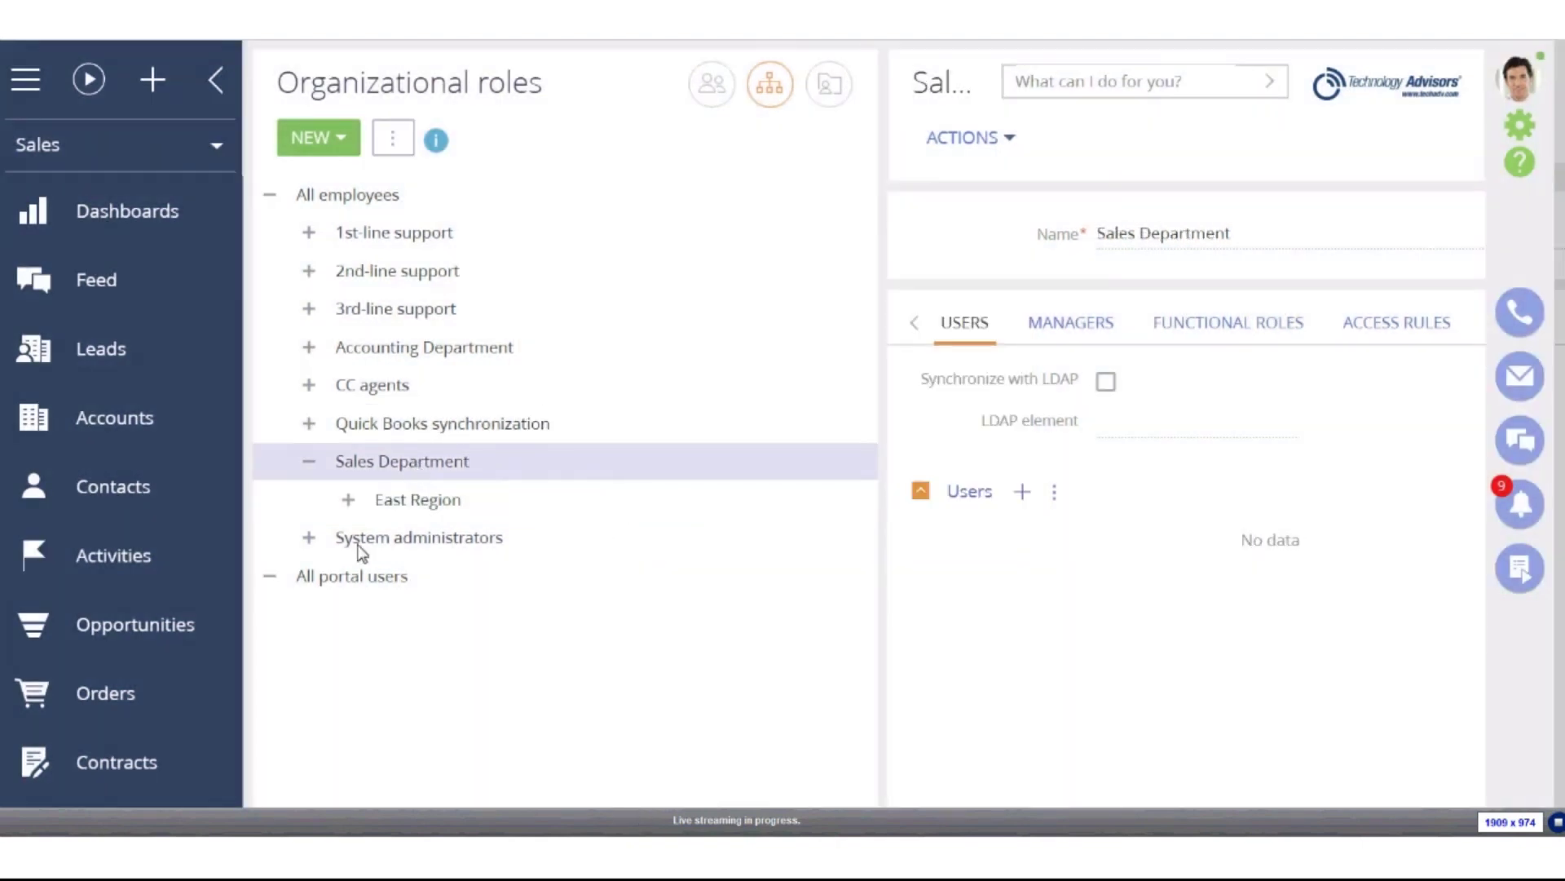
pyautogui.click(309, 129)
pyautogui.click(393, 233)
pyautogui.write('Central Region')
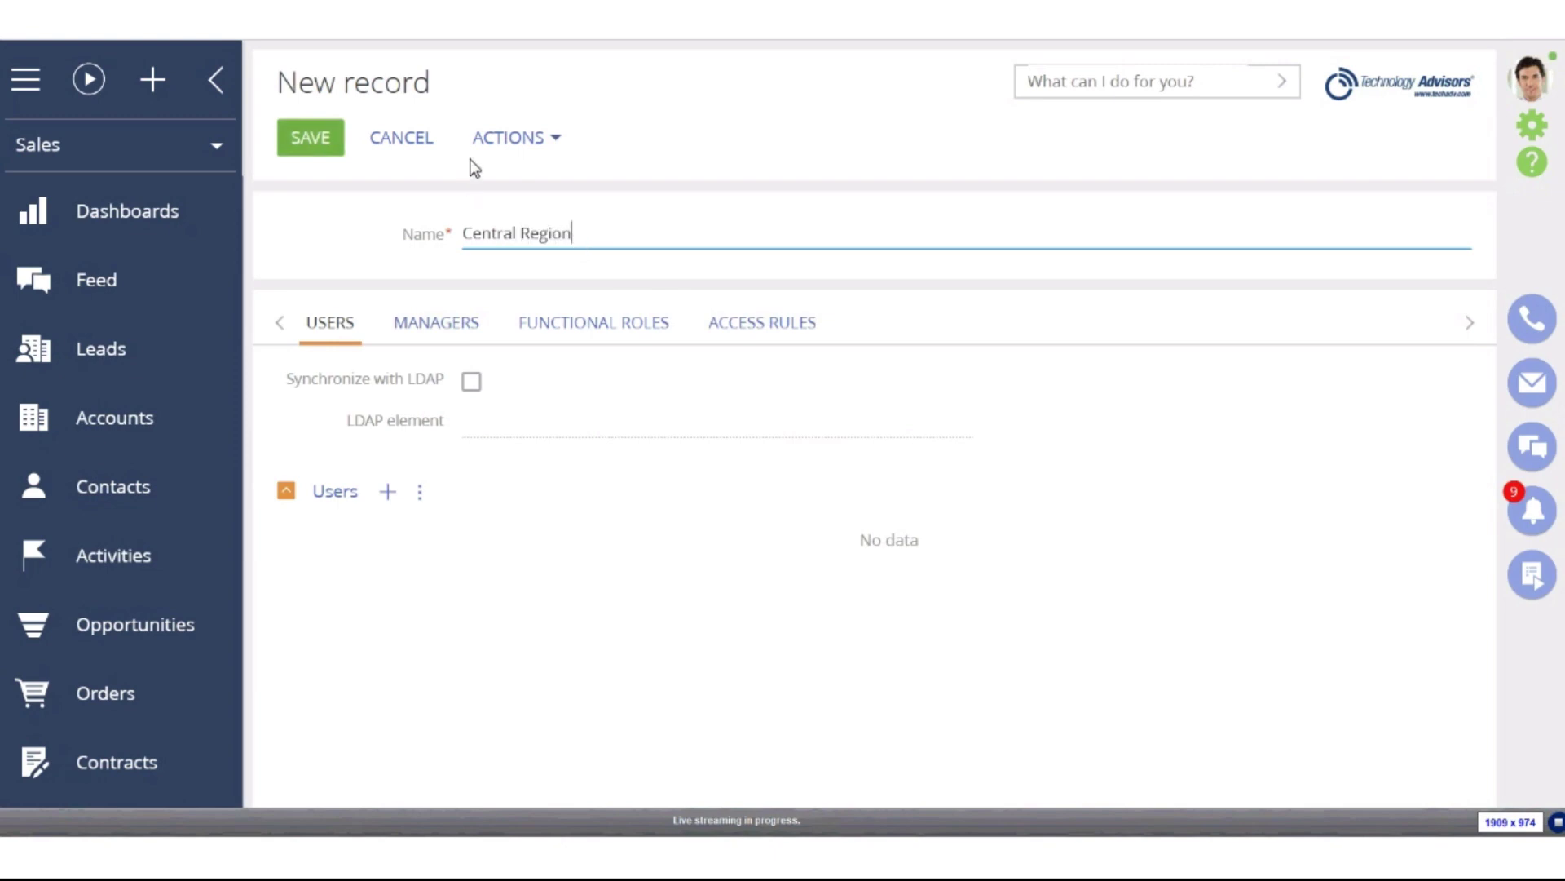
pyautogui.click(313, 152)
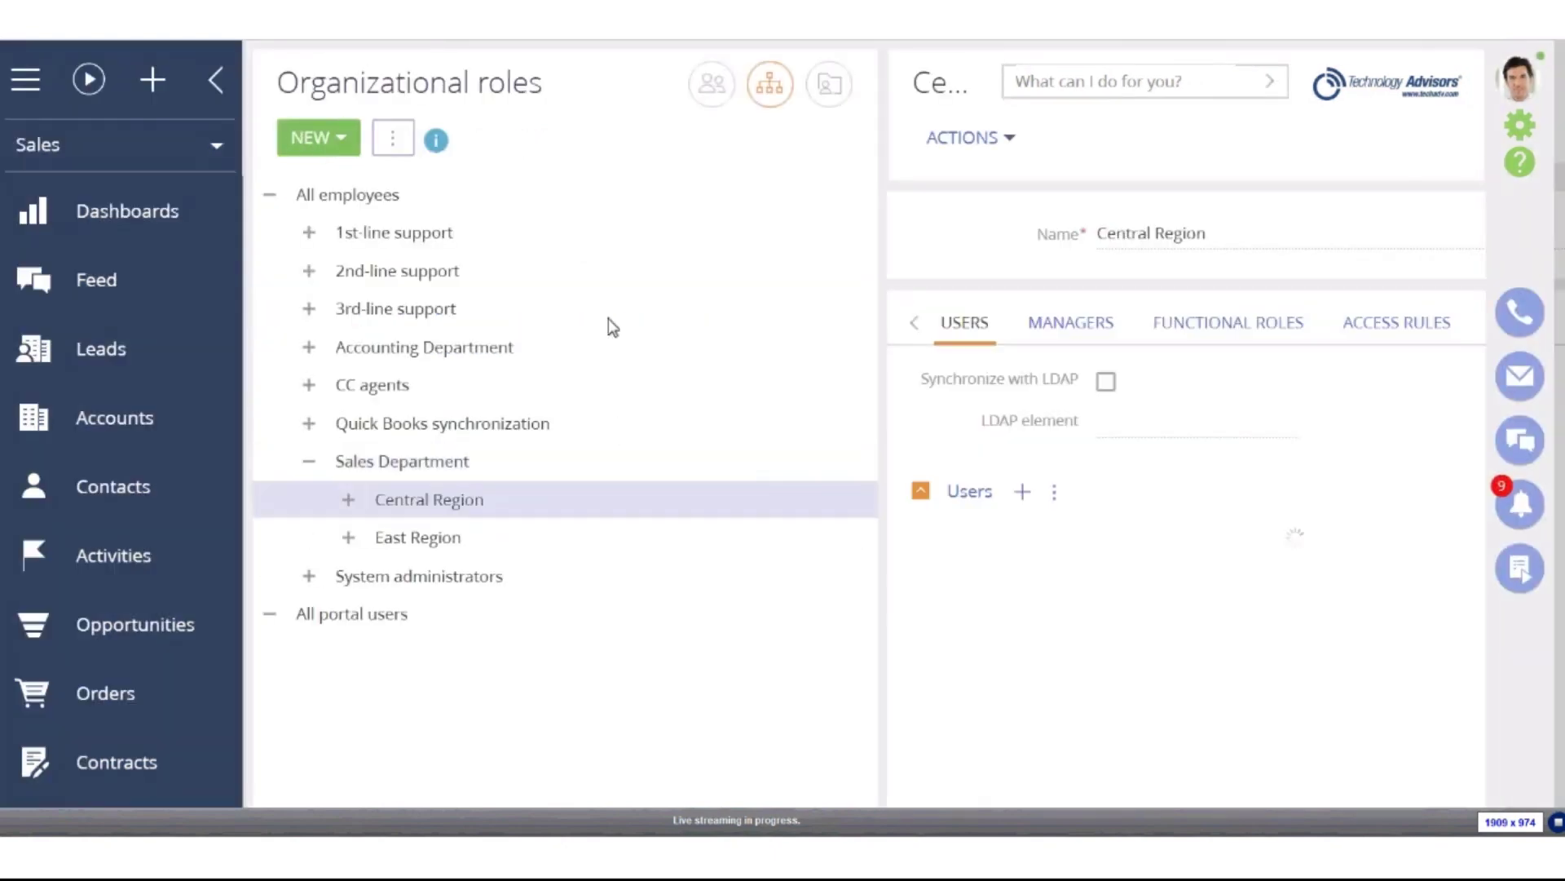
# - Add a third organizational role named West Region under Sales Department and save it
pyautogui.click(410, 466)
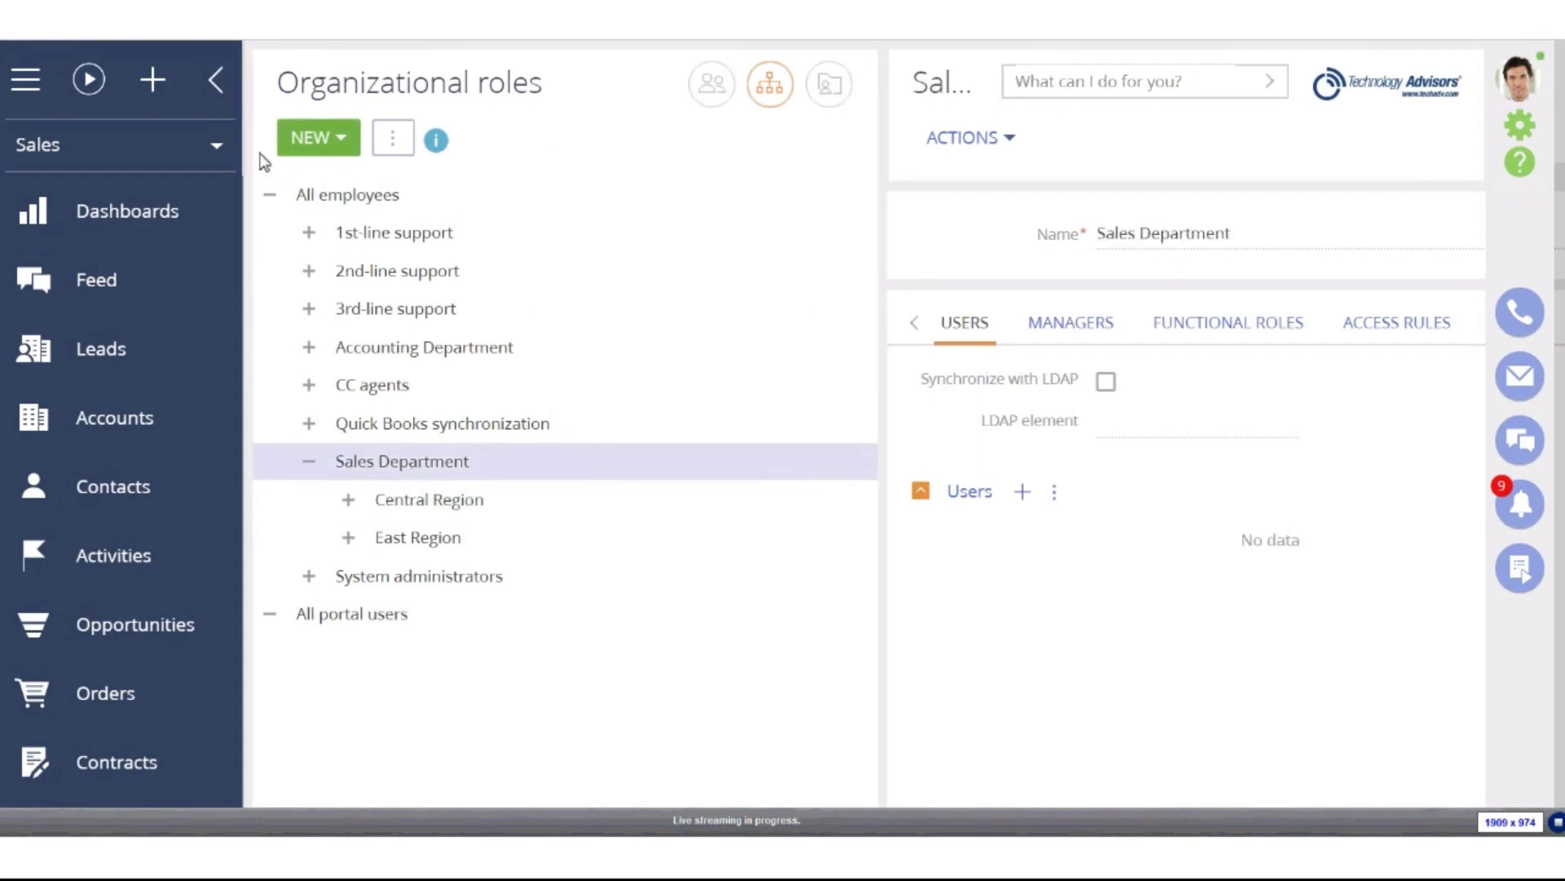
pyautogui.click(335, 137)
pyautogui.click(367, 225)
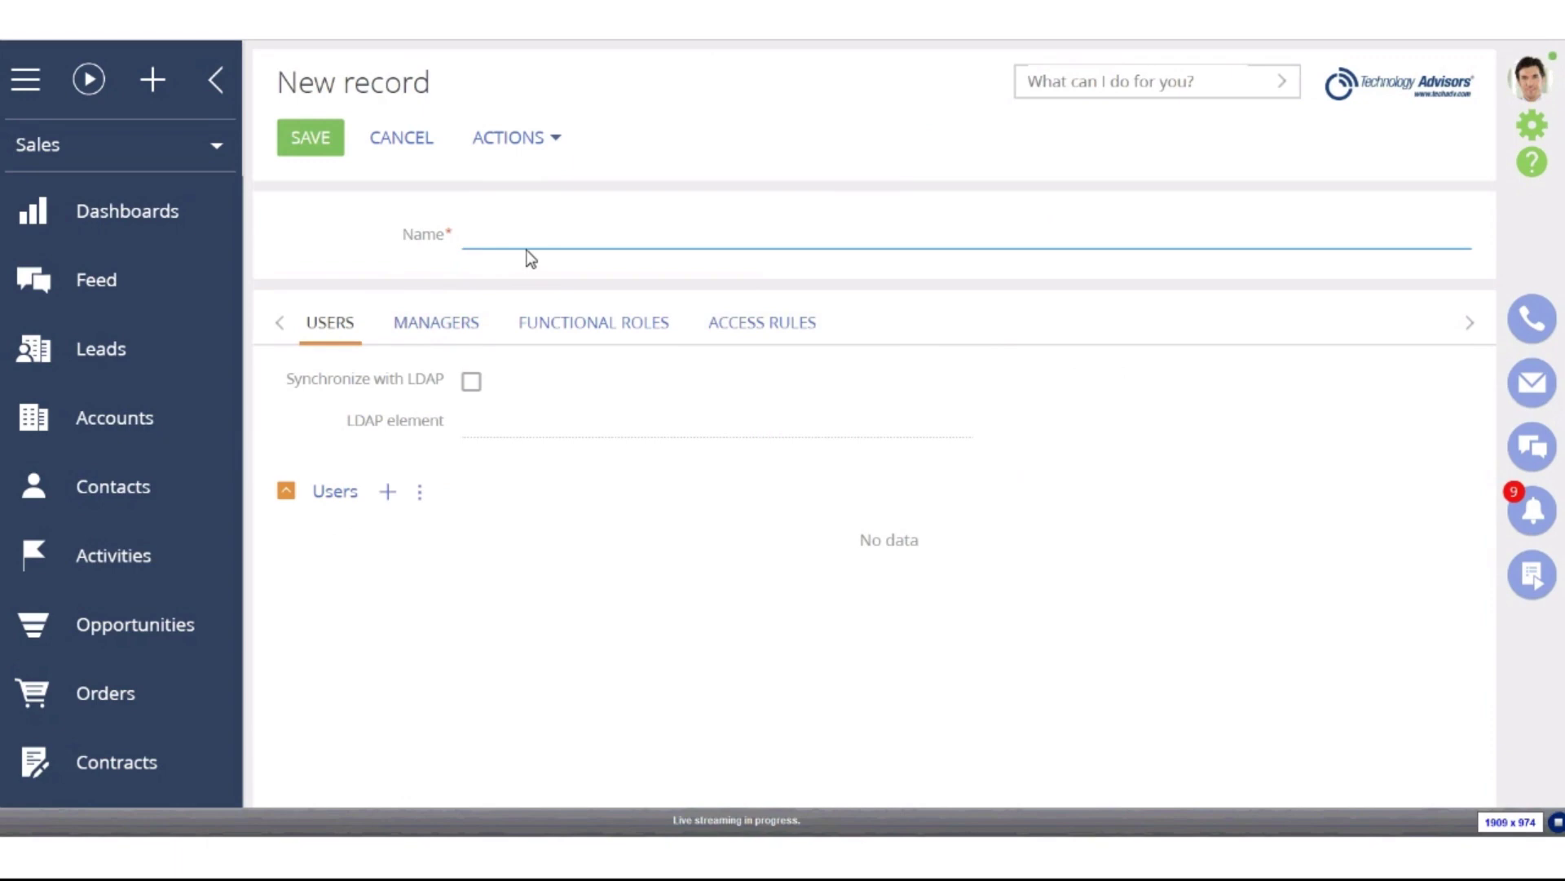
pyautogui.write('West Region')
pyautogui.click(320, 145)
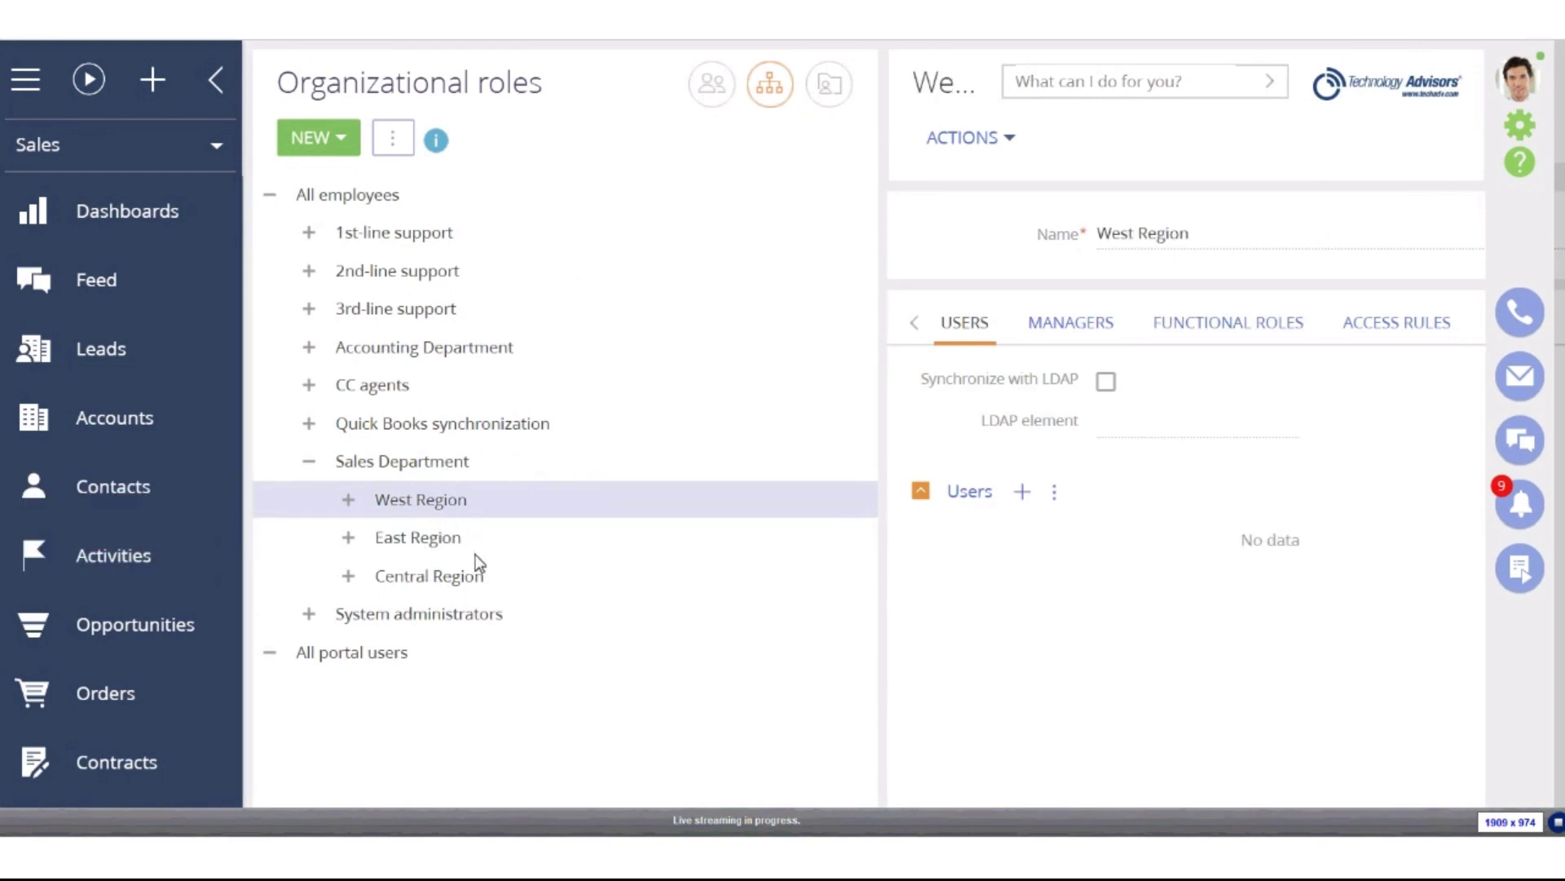
# - Update the roles to apply the modified role model and close the resulting message
pyautogui.click(398, 144)
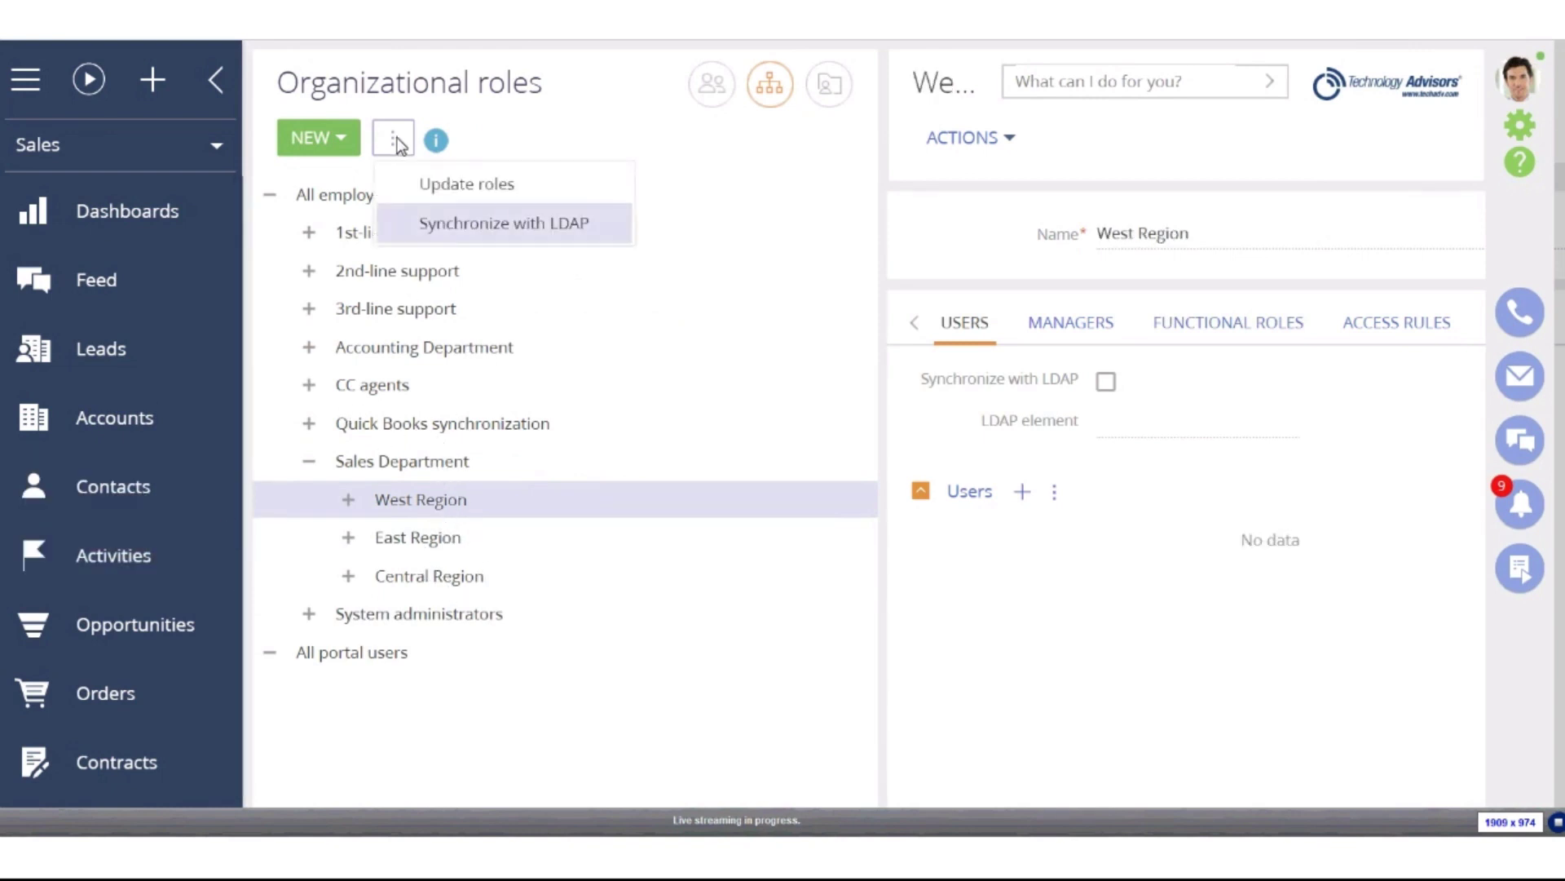
pyautogui.click(489, 192)
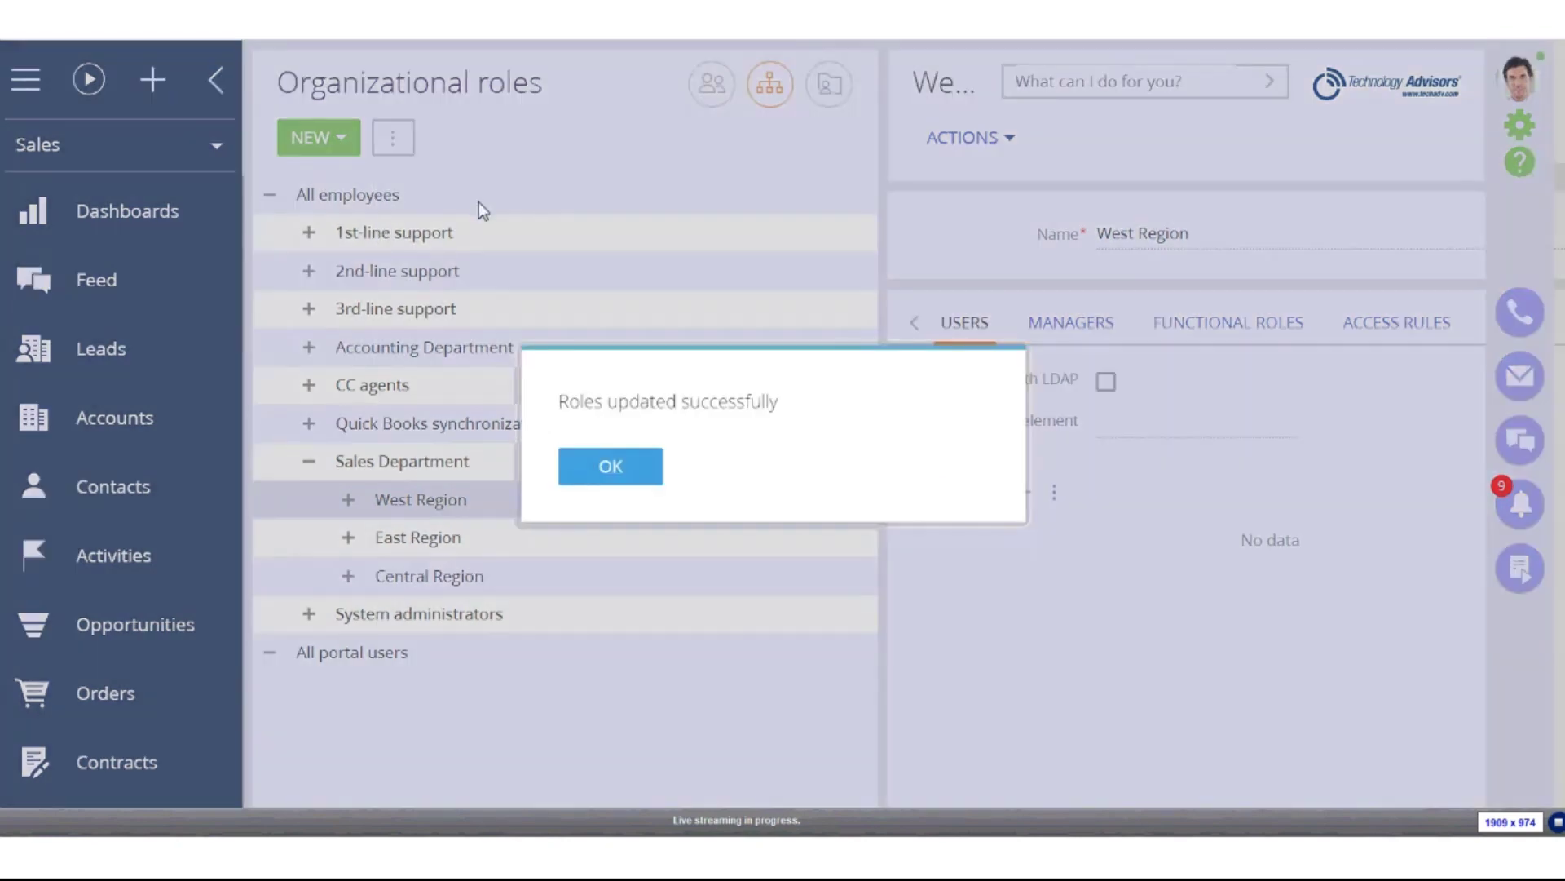
pyautogui.click(613, 466)
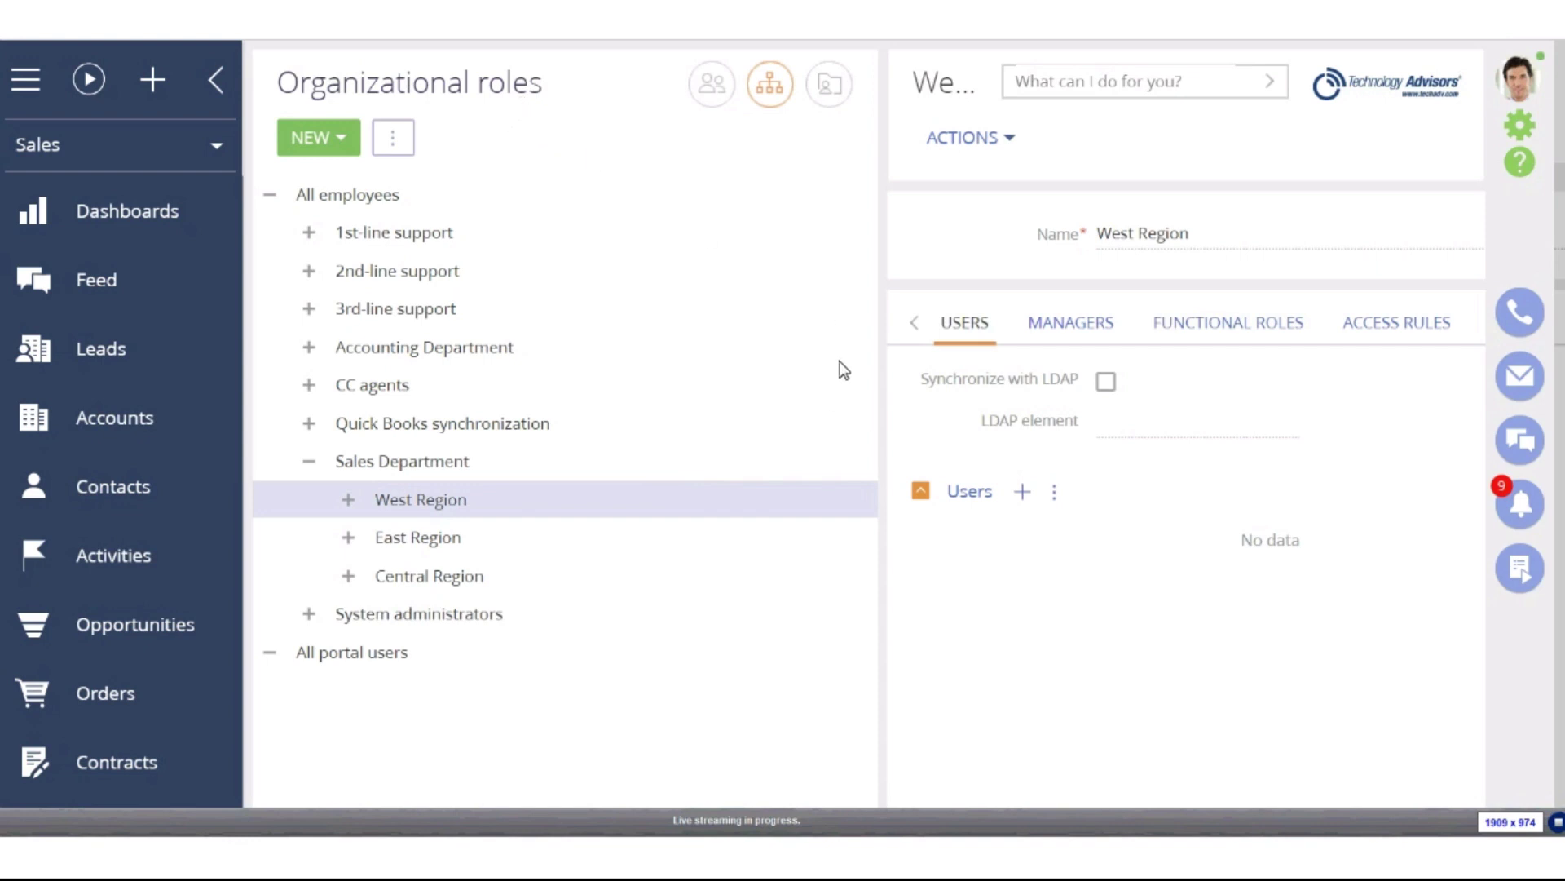
# - Open the advanced settings of the system designer, always allowing pop-ups from the site
pyautogui.click(1517, 131)
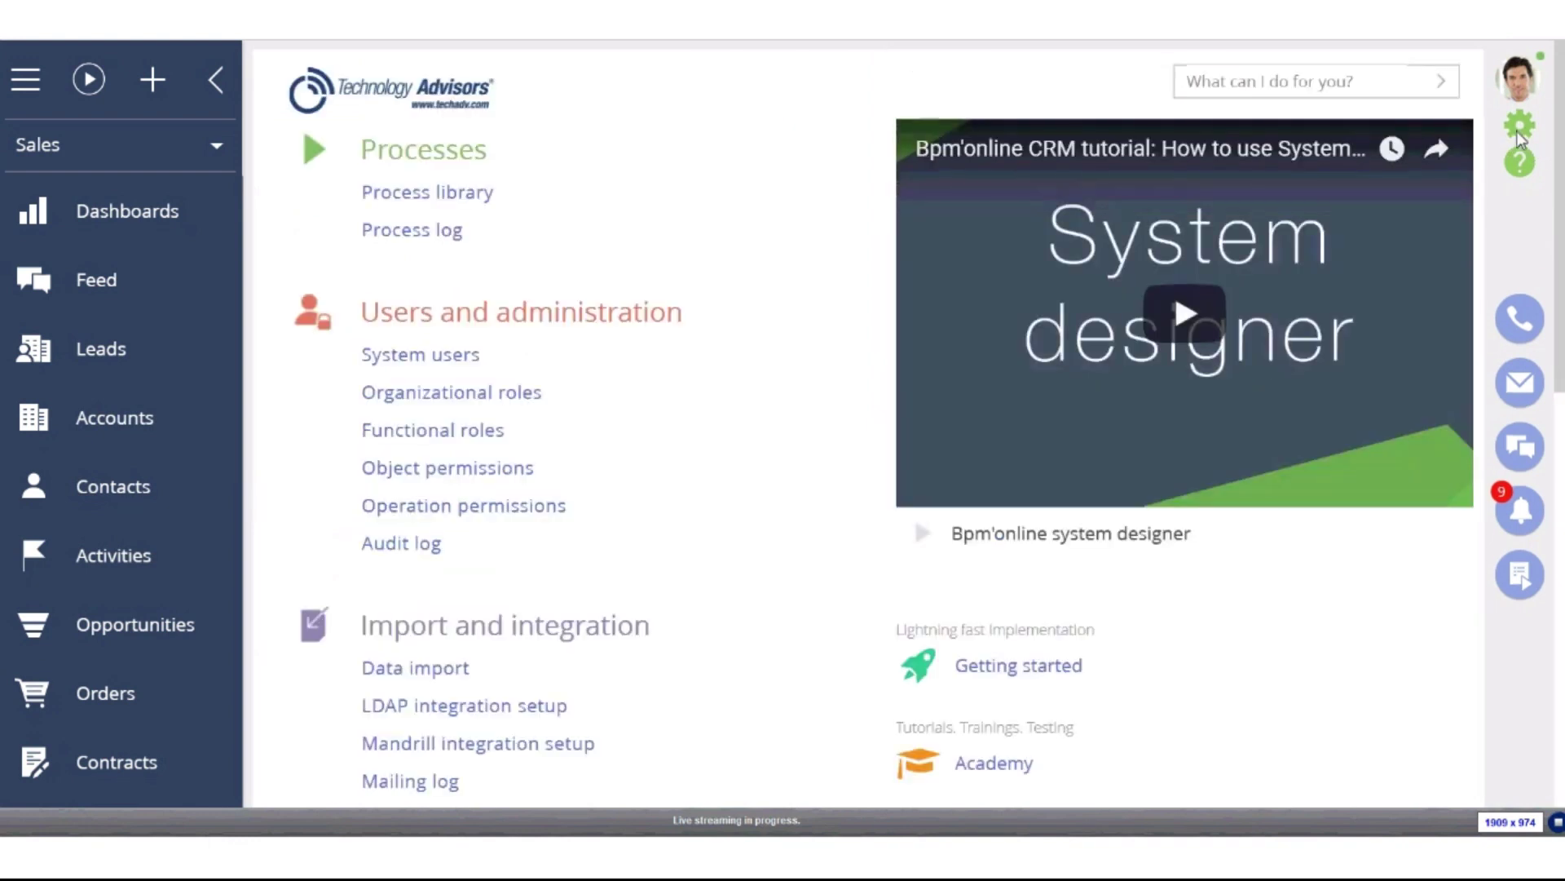
pyautogui.scroll(-10, 490, 489)
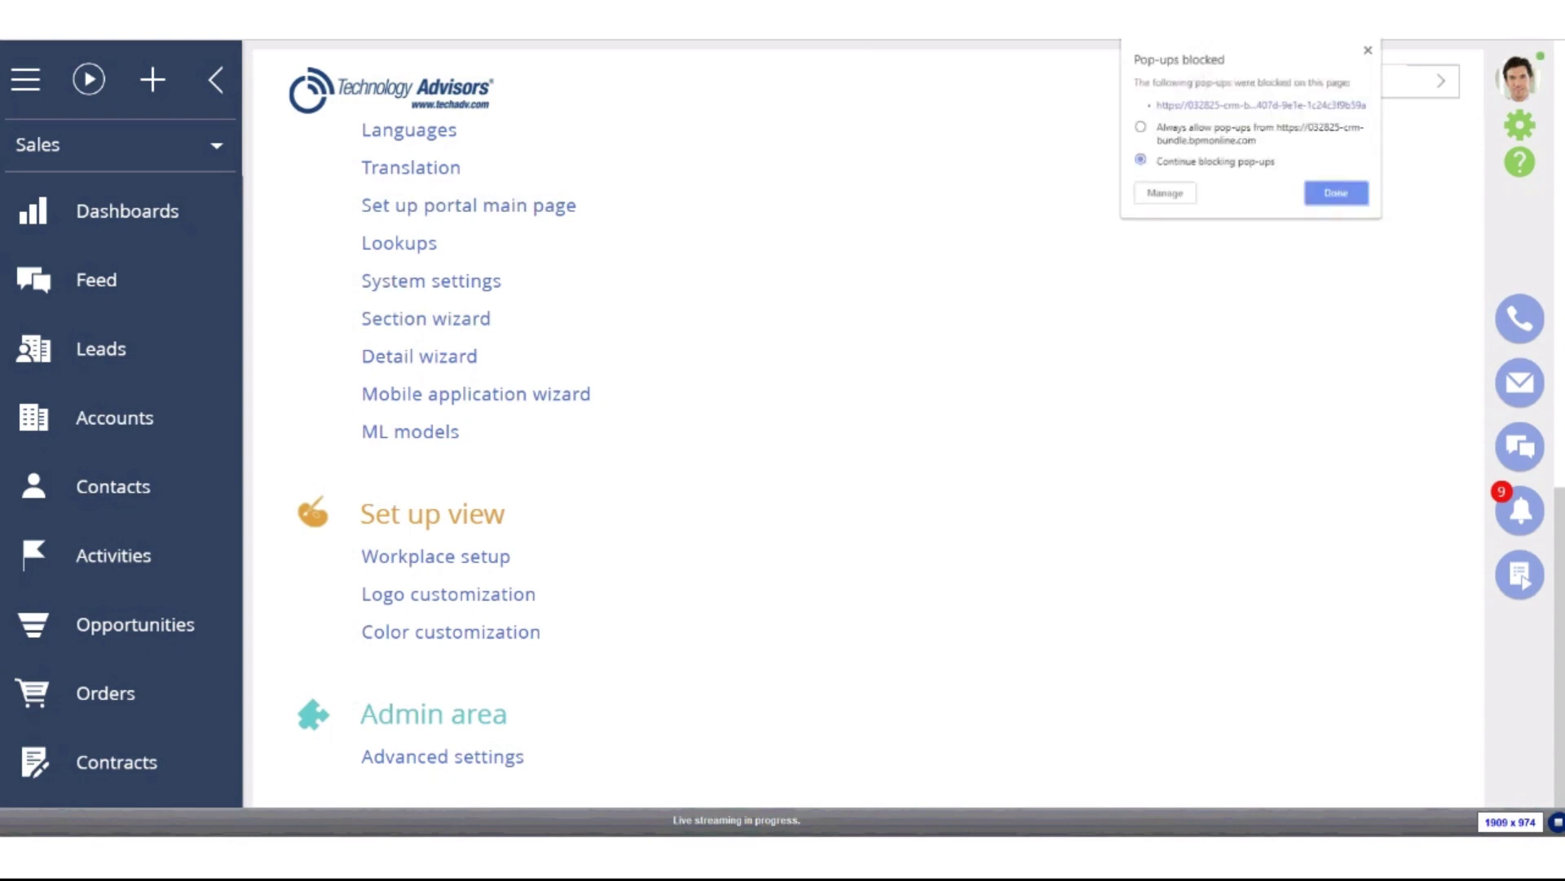
pyautogui.click(1210, 122)
pyautogui.click(1351, 200)
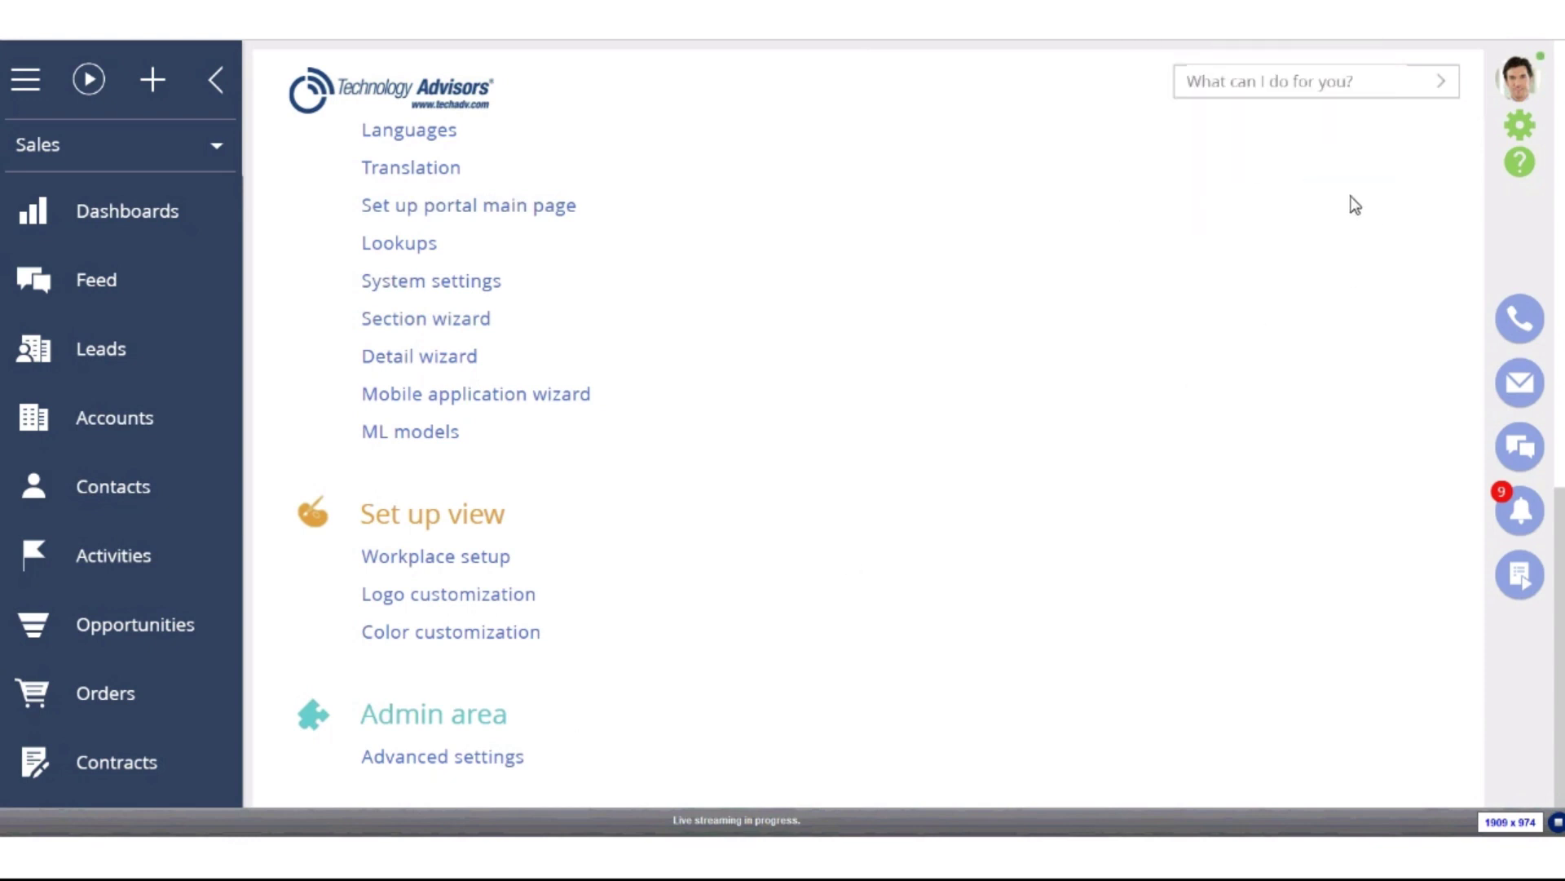
pyautogui.click(477, 756)
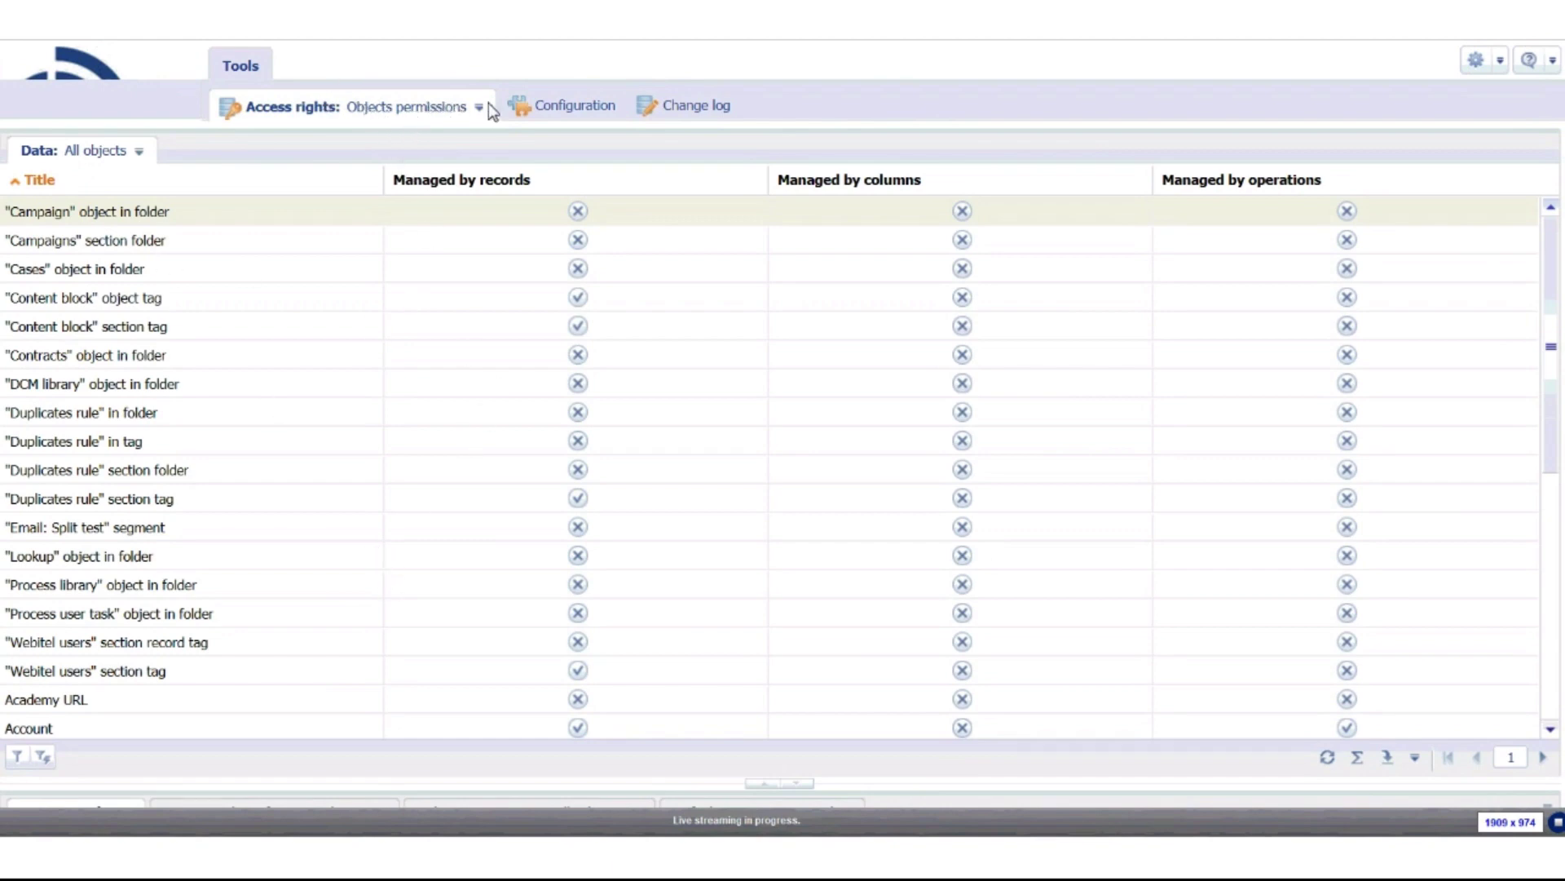
# - Open the configuration and add a new object schema to the Custom package
pyautogui.click(567, 102)
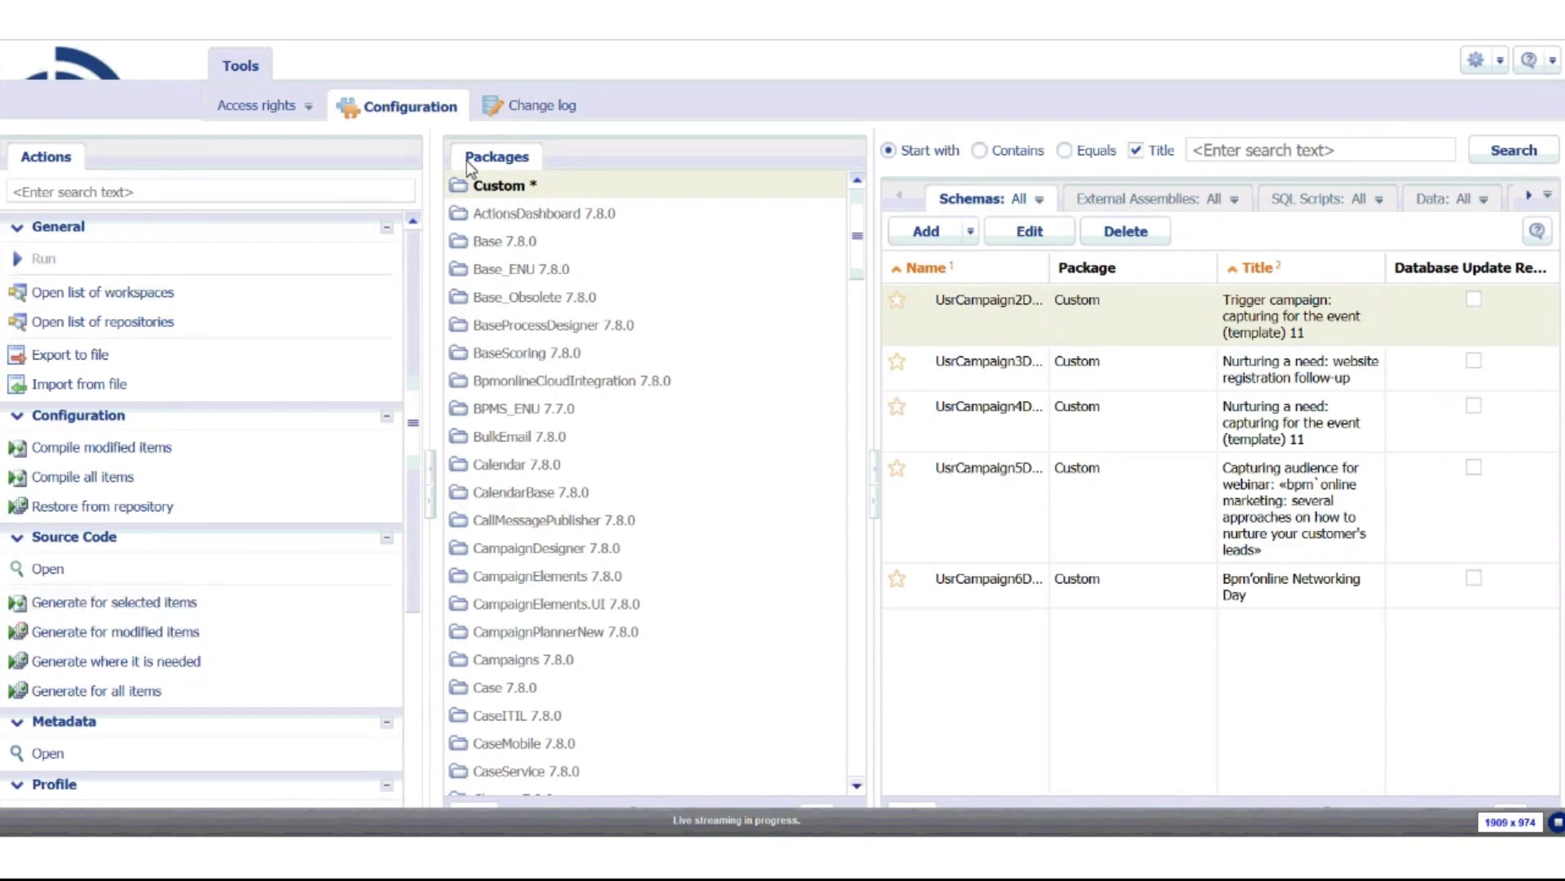
pyautogui.click(483, 194)
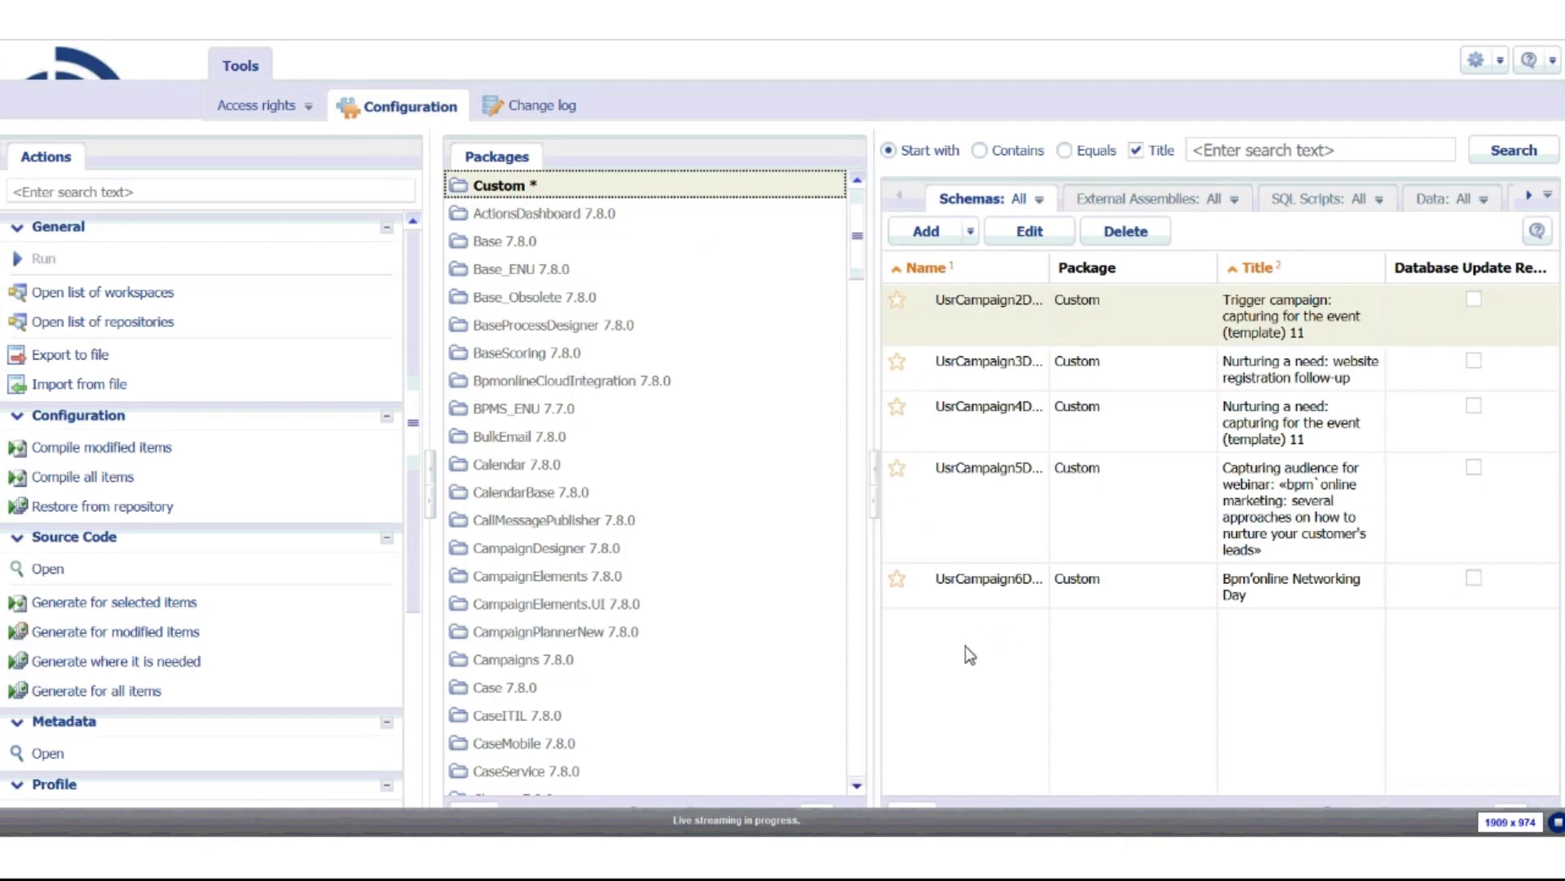
pyautogui.rightClick(978, 666)
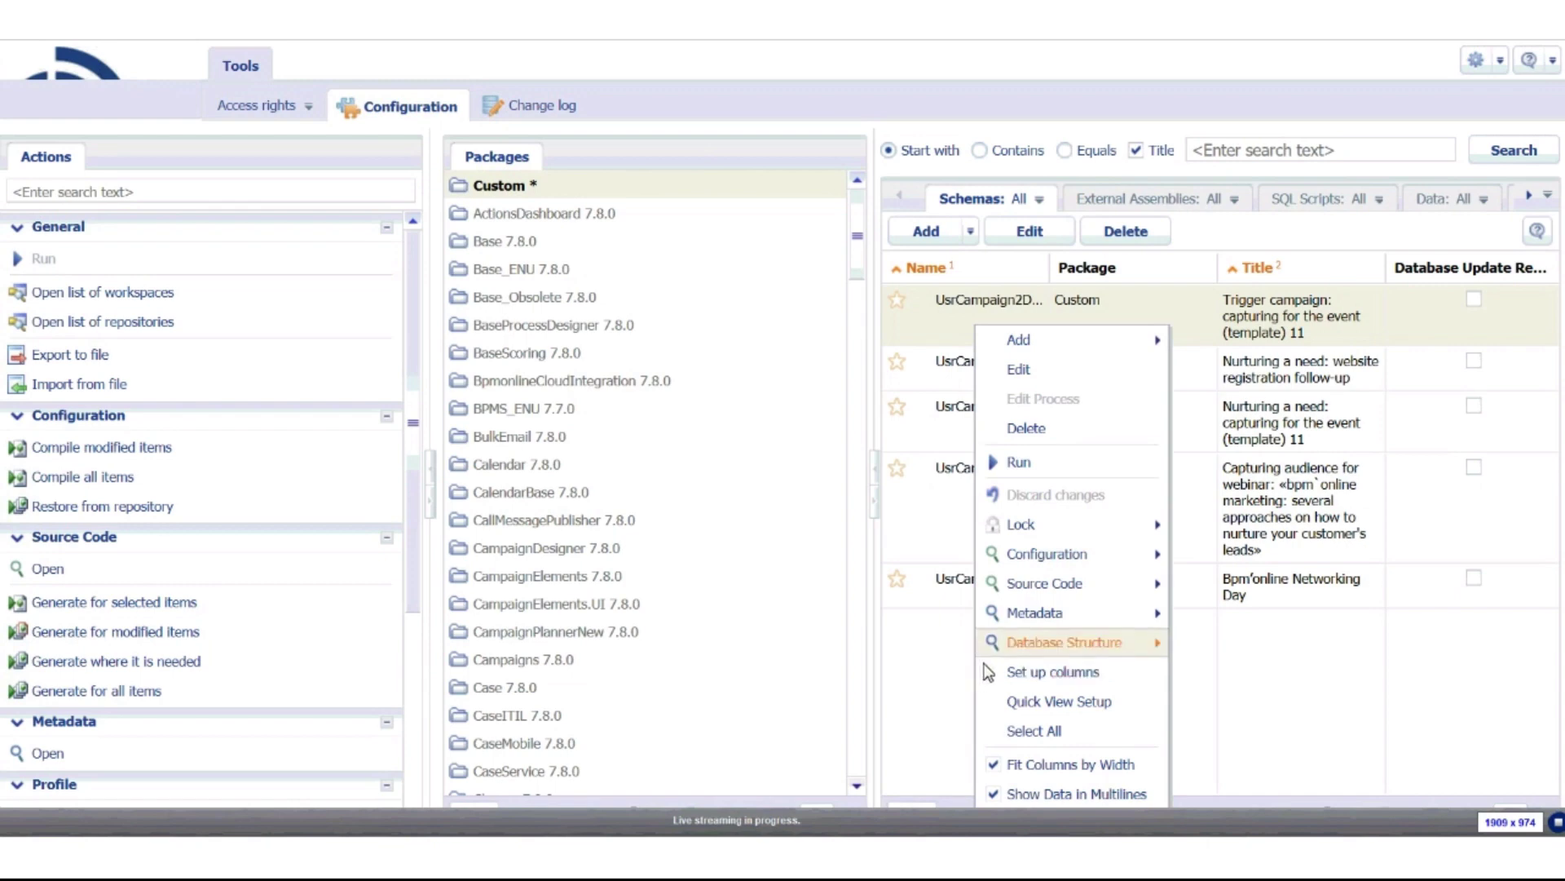
pyautogui.moveTo(1079, 346)
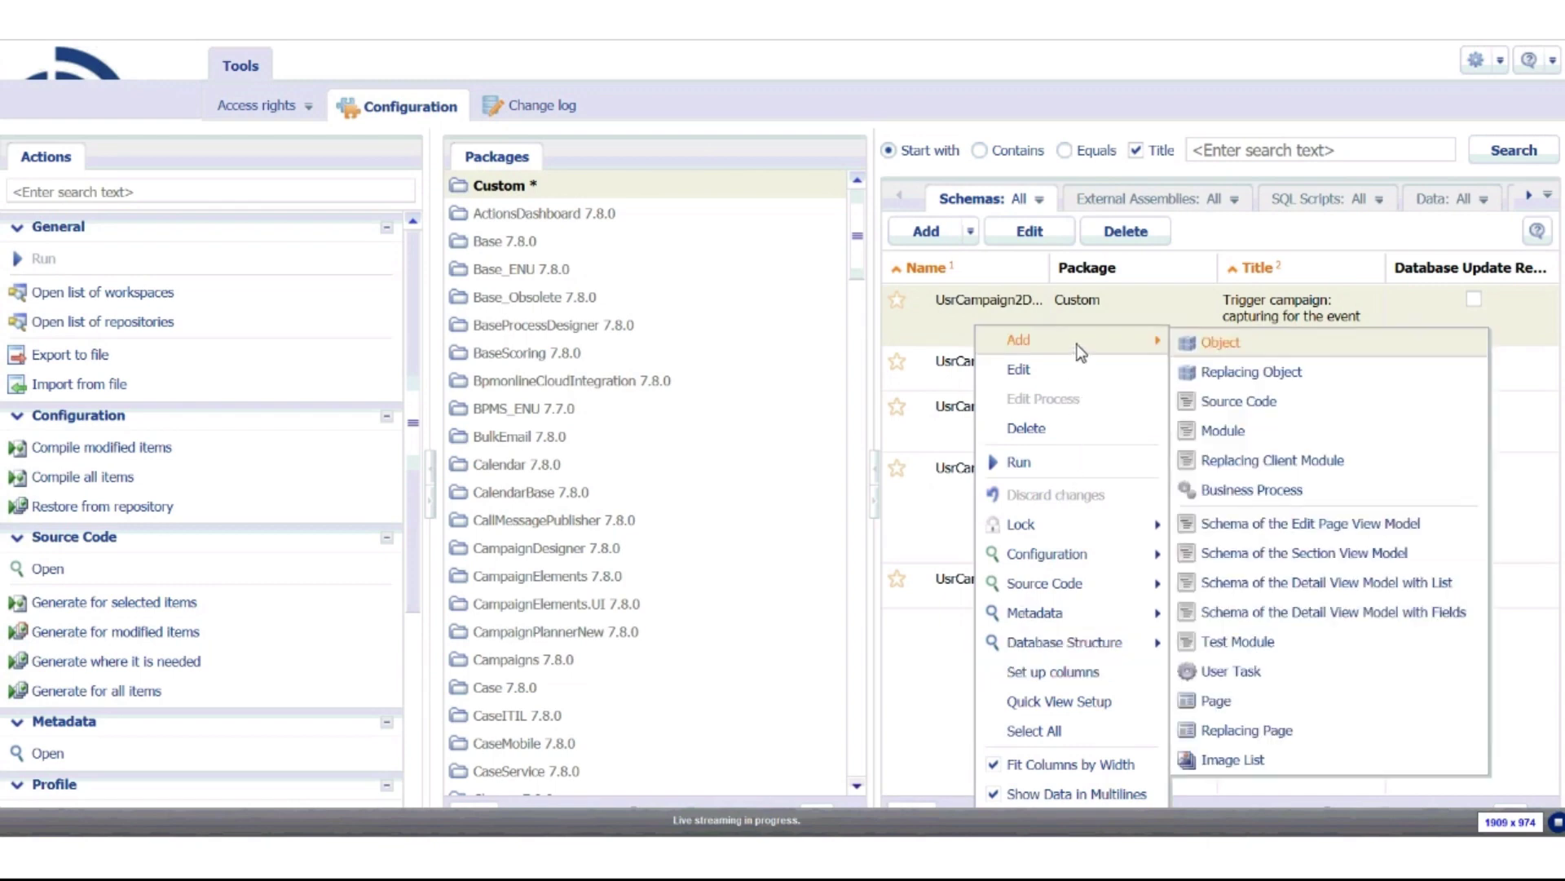
pyautogui.click(1224, 345)
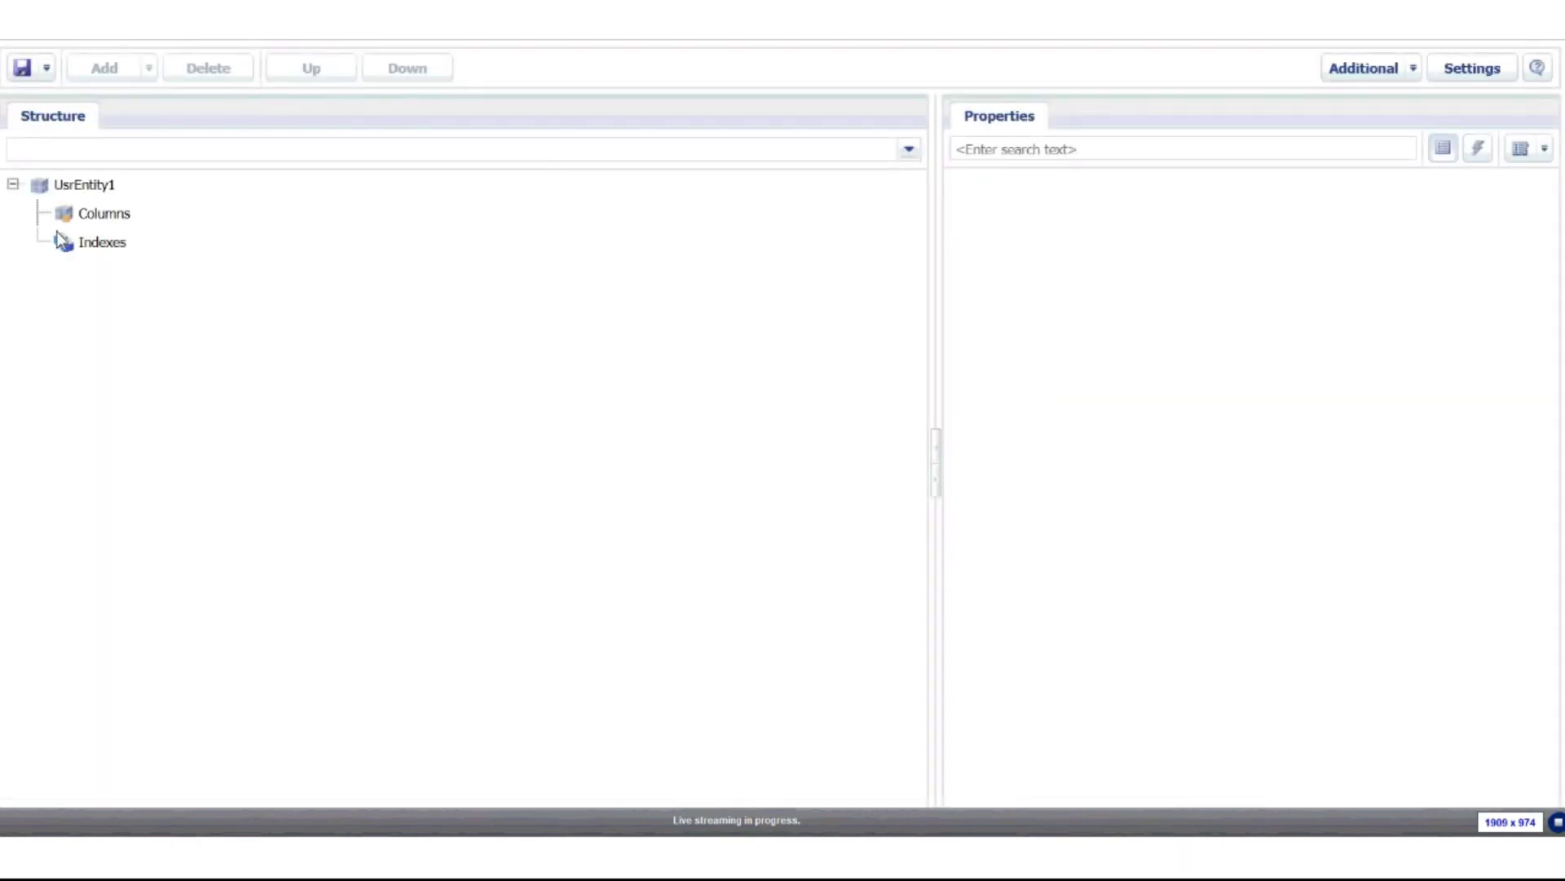
# - Set Base lookup as the new object's parent and expand its inherited columns
pyautogui.click(70, 184)
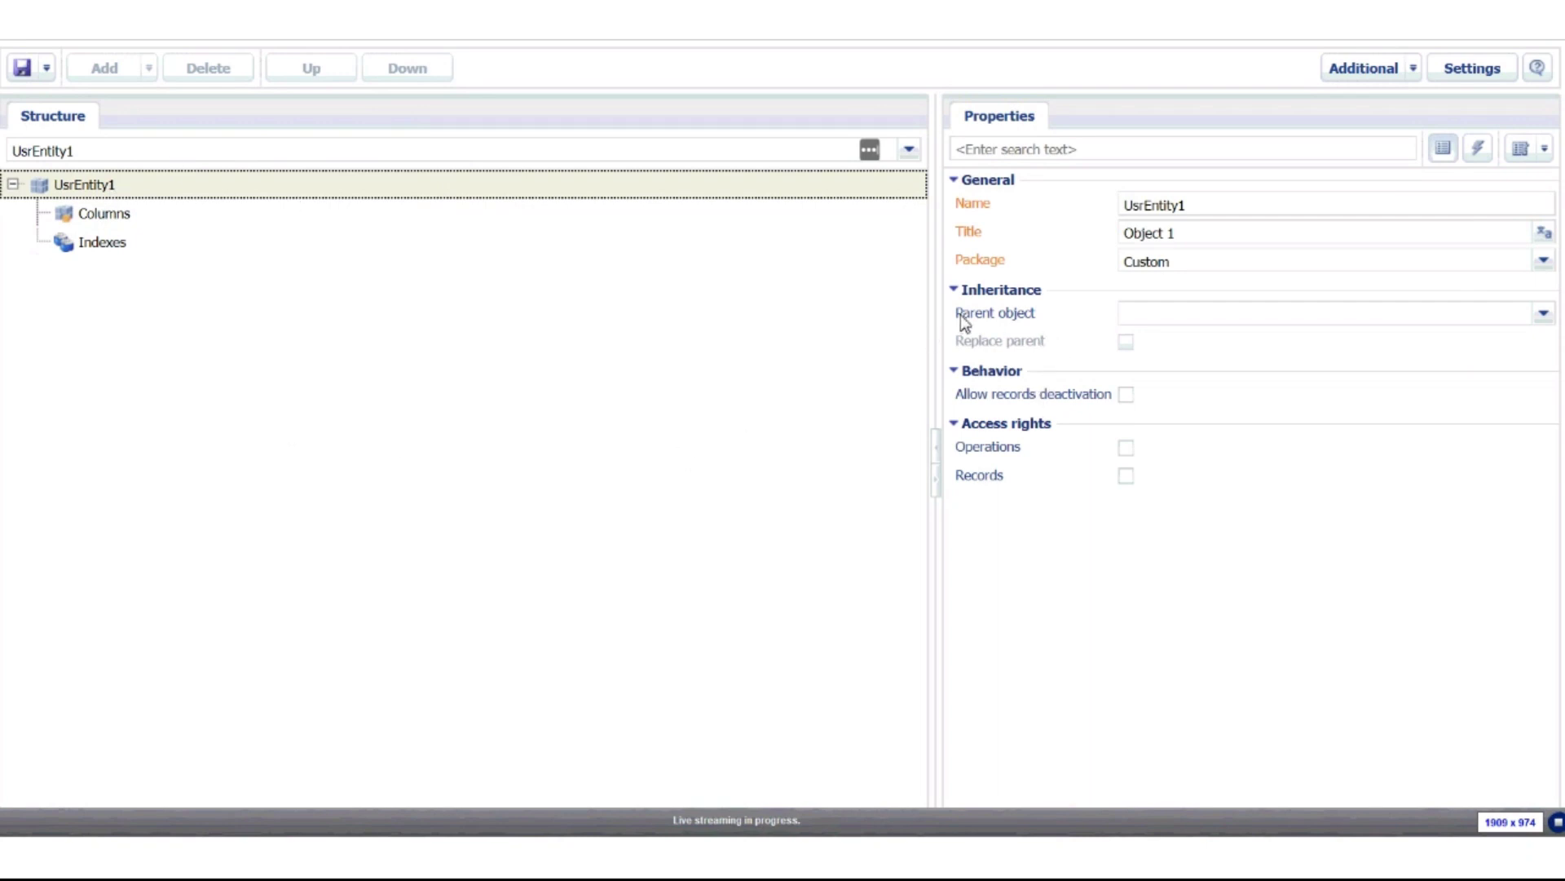
pyautogui.click(1156, 316)
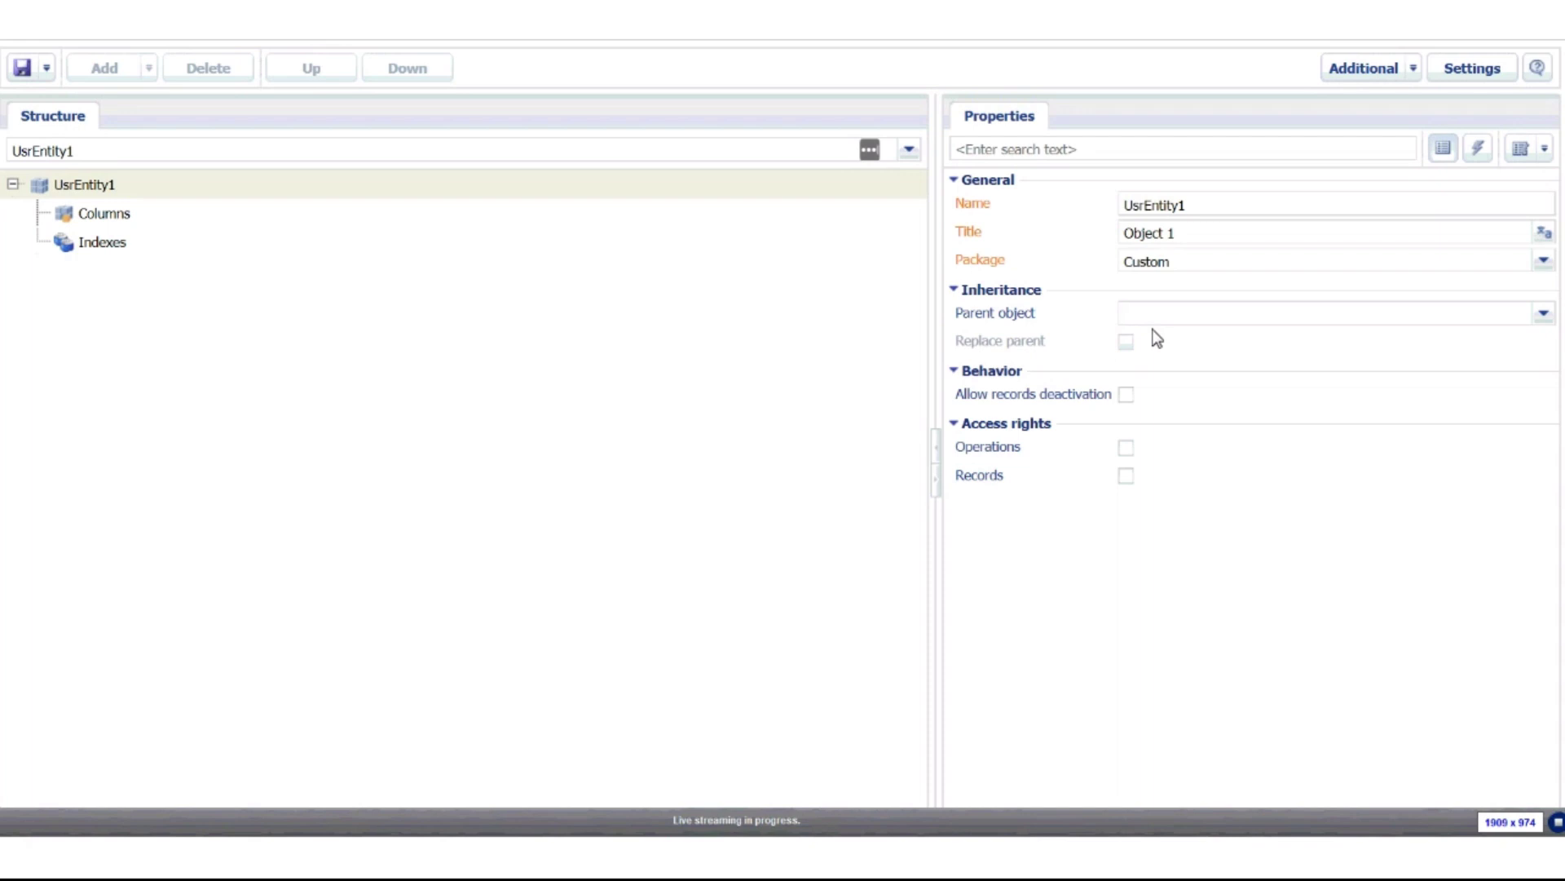
pyautogui.write('base')
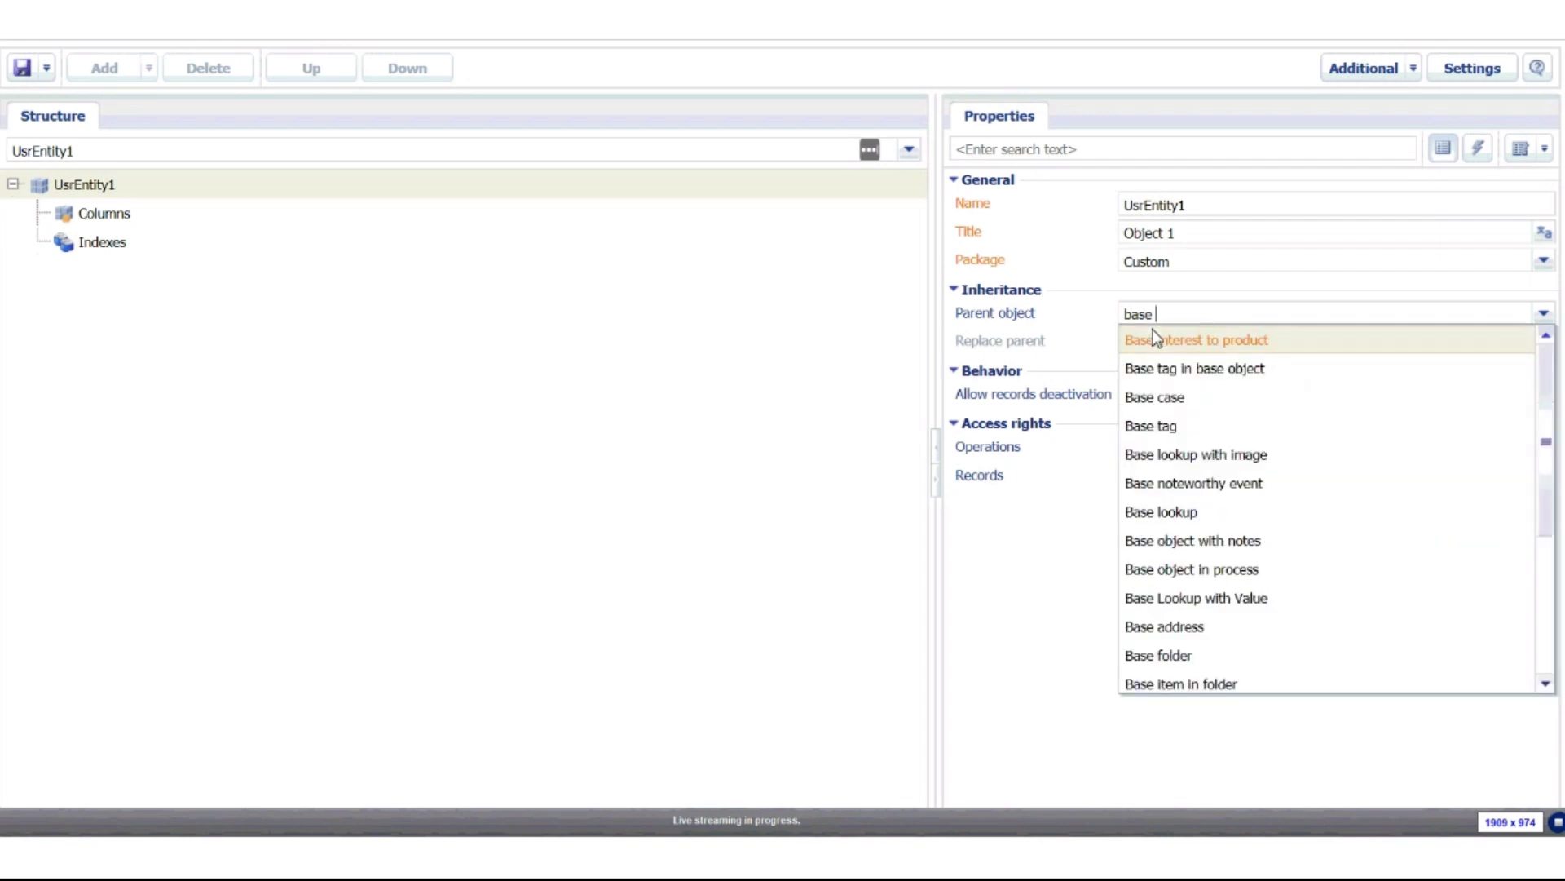
pyautogui.write(' look')
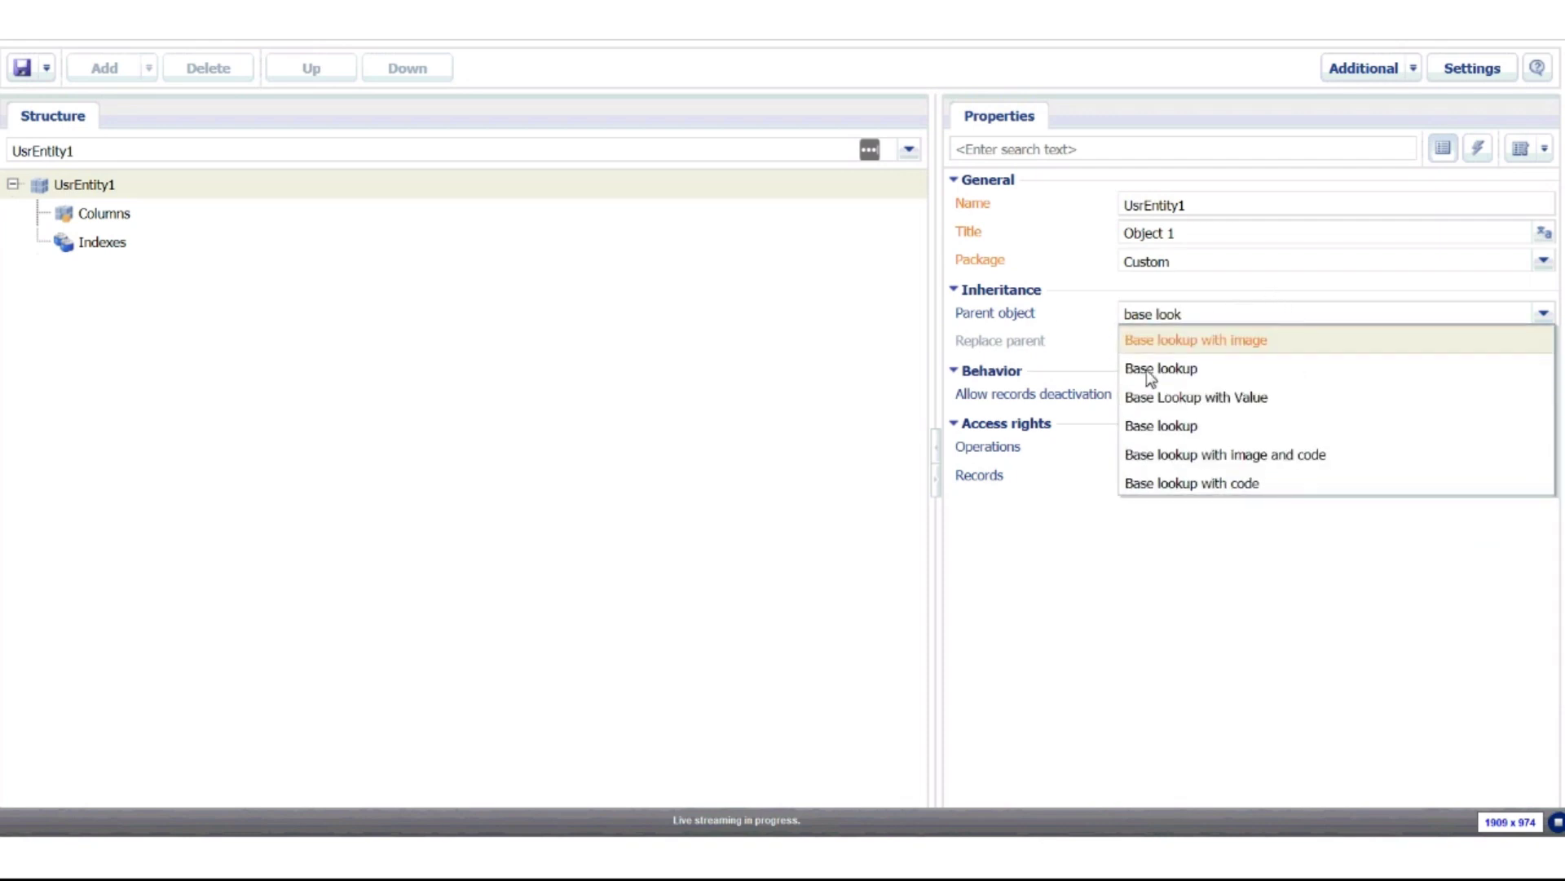
pyautogui.click(1209, 379)
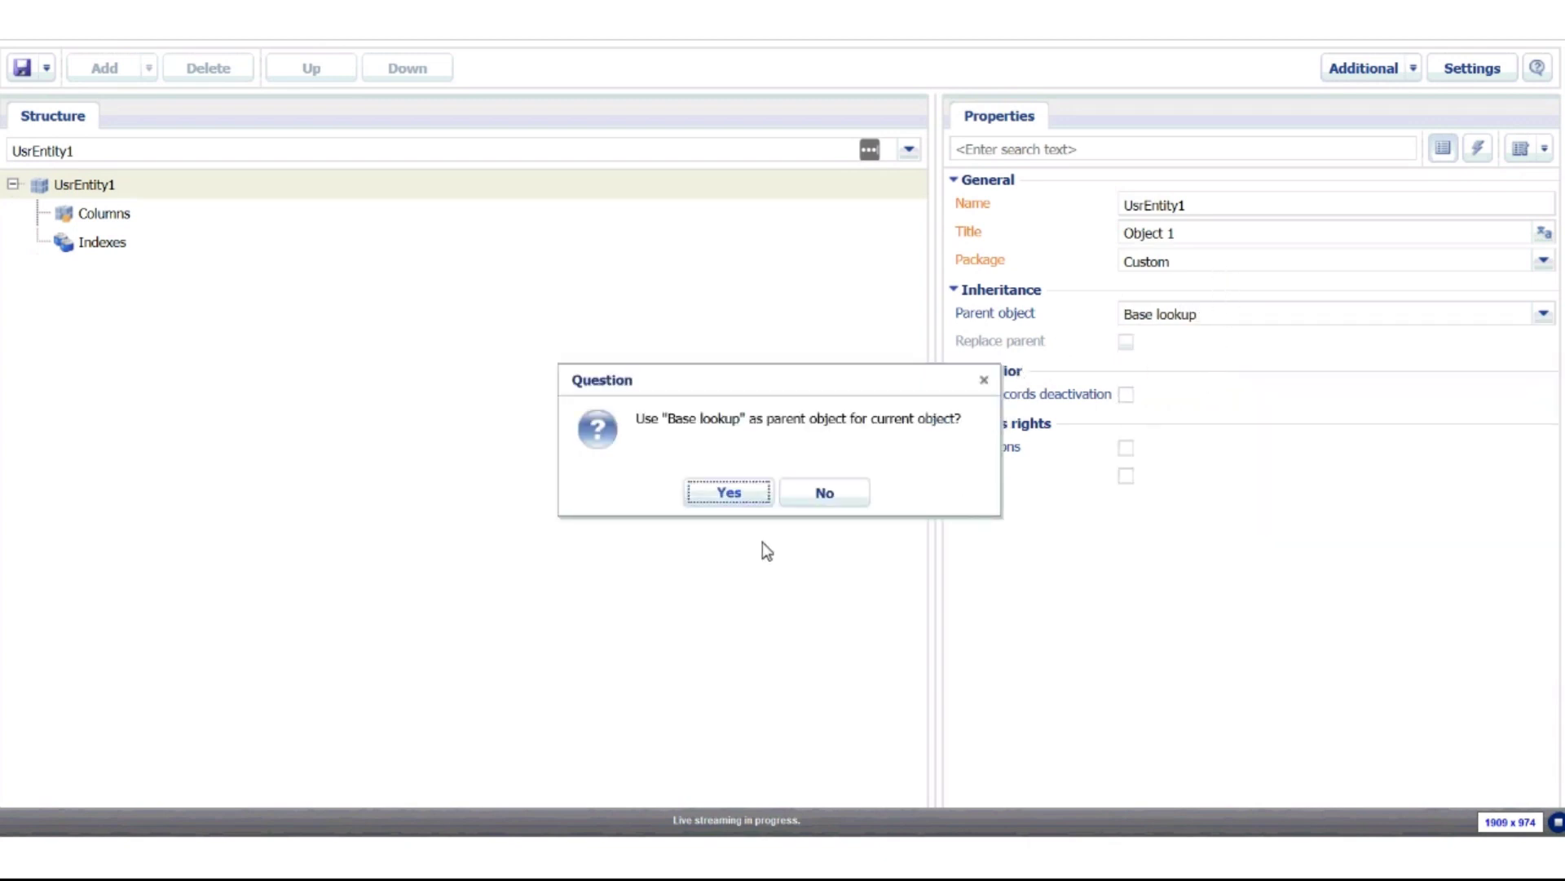
pyautogui.click(733, 494)
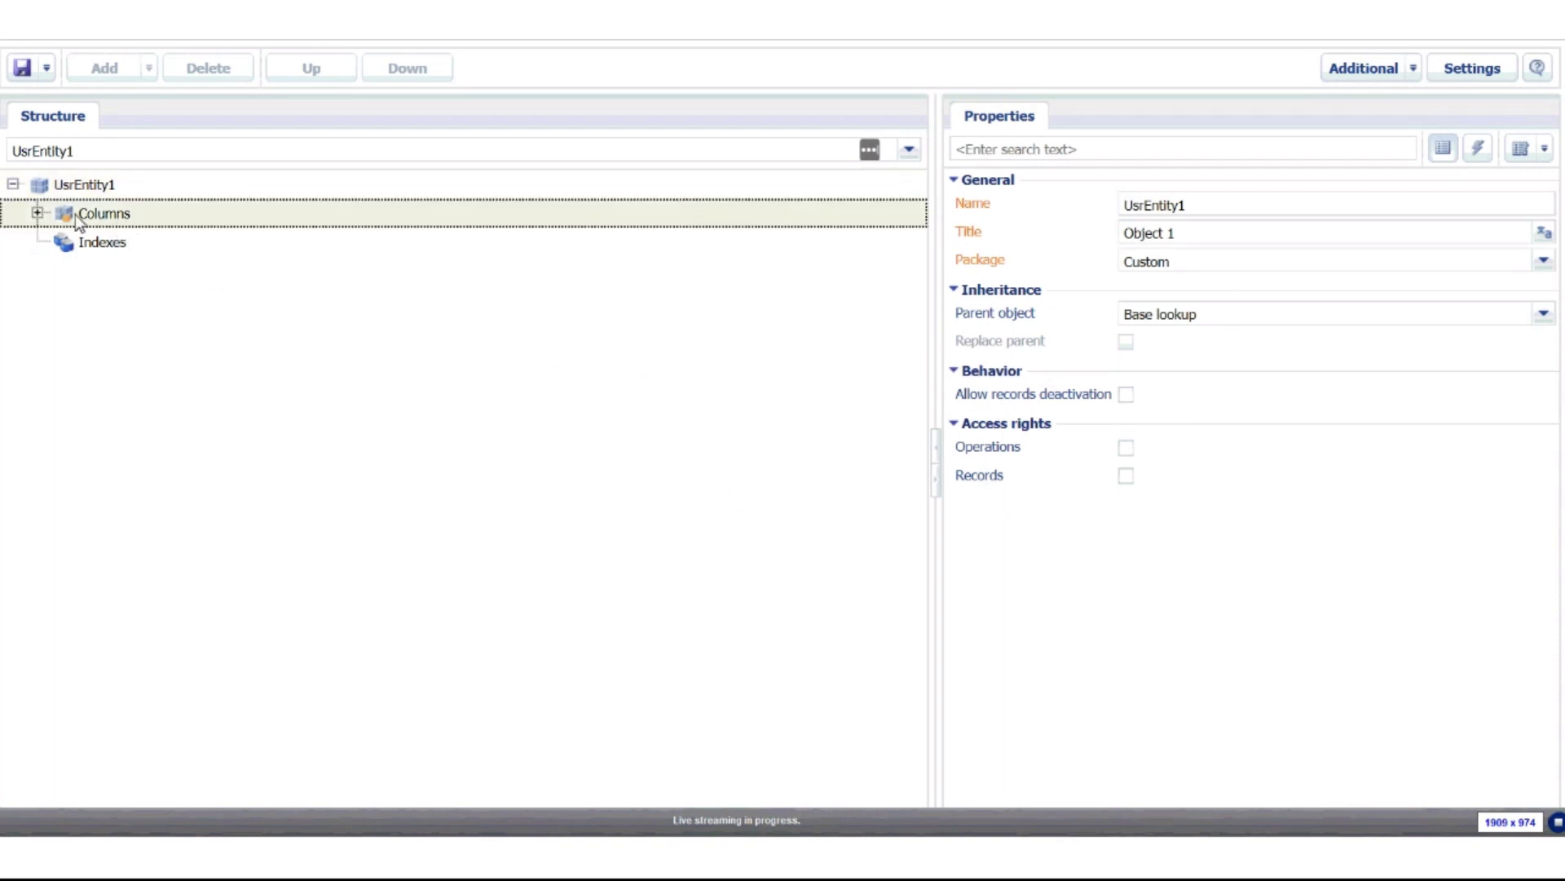
pyautogui.click(37, 213)
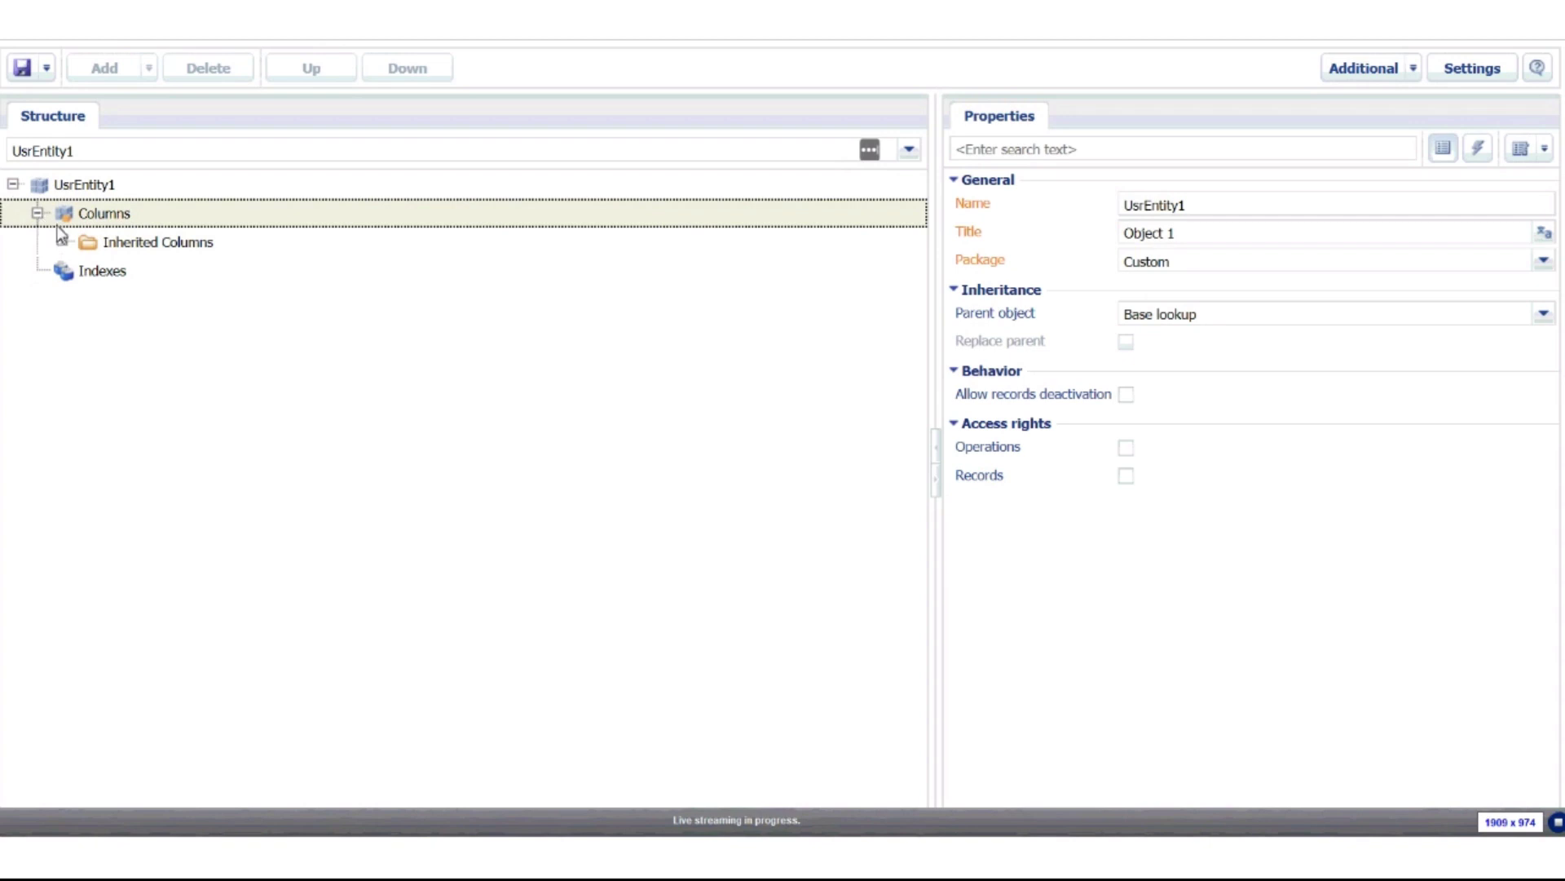
pyautogui.click(62, 242)
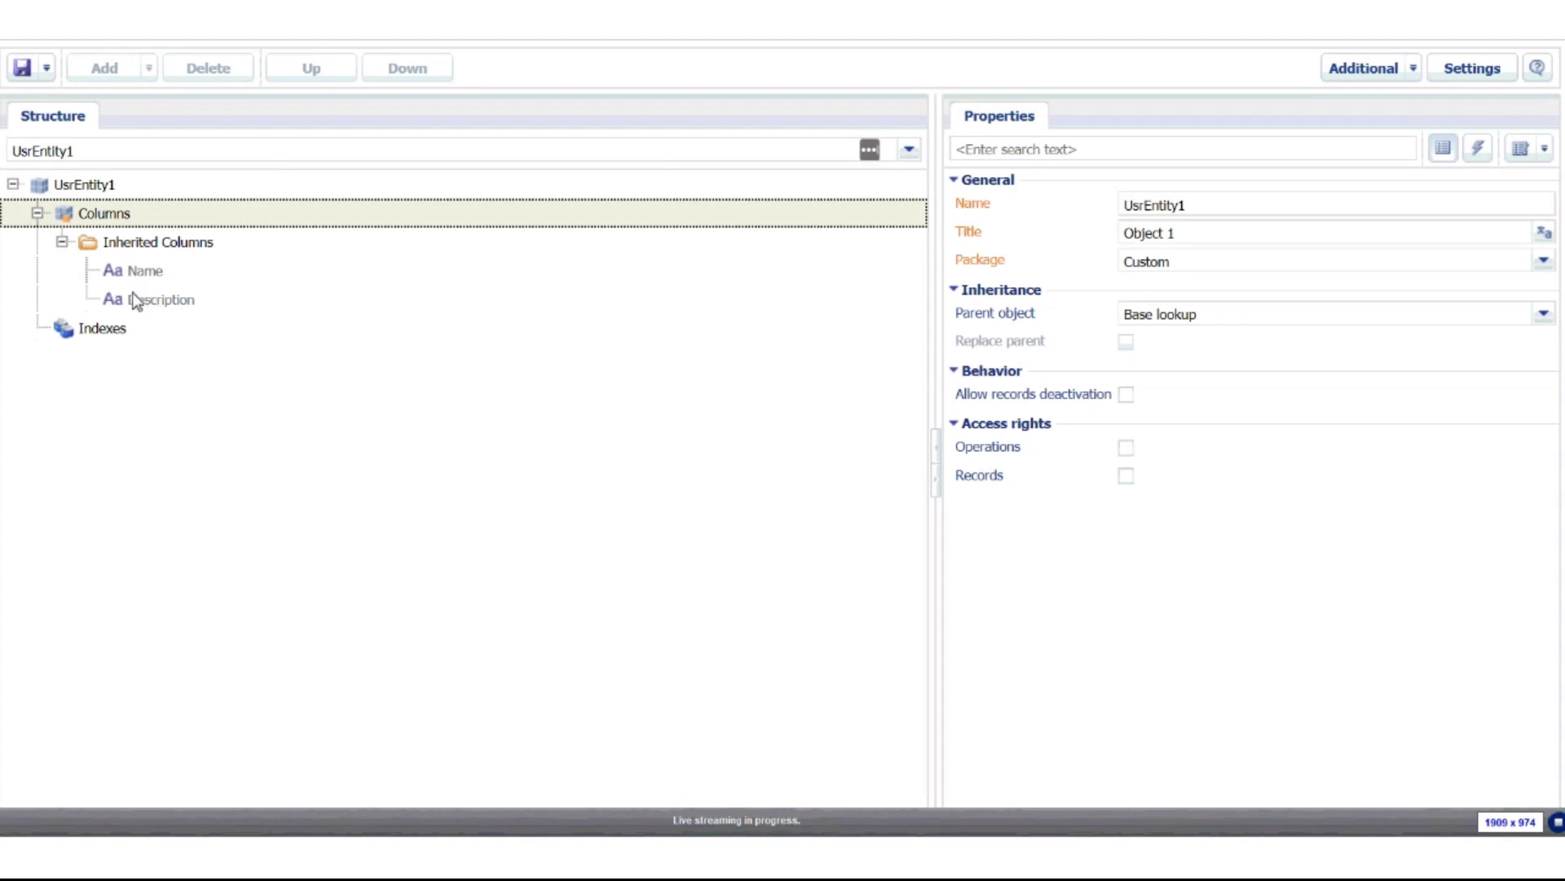
# - Name the new object UsrRegionLookup and set its title to Region Lookup
pyautogui.click(84, 188)
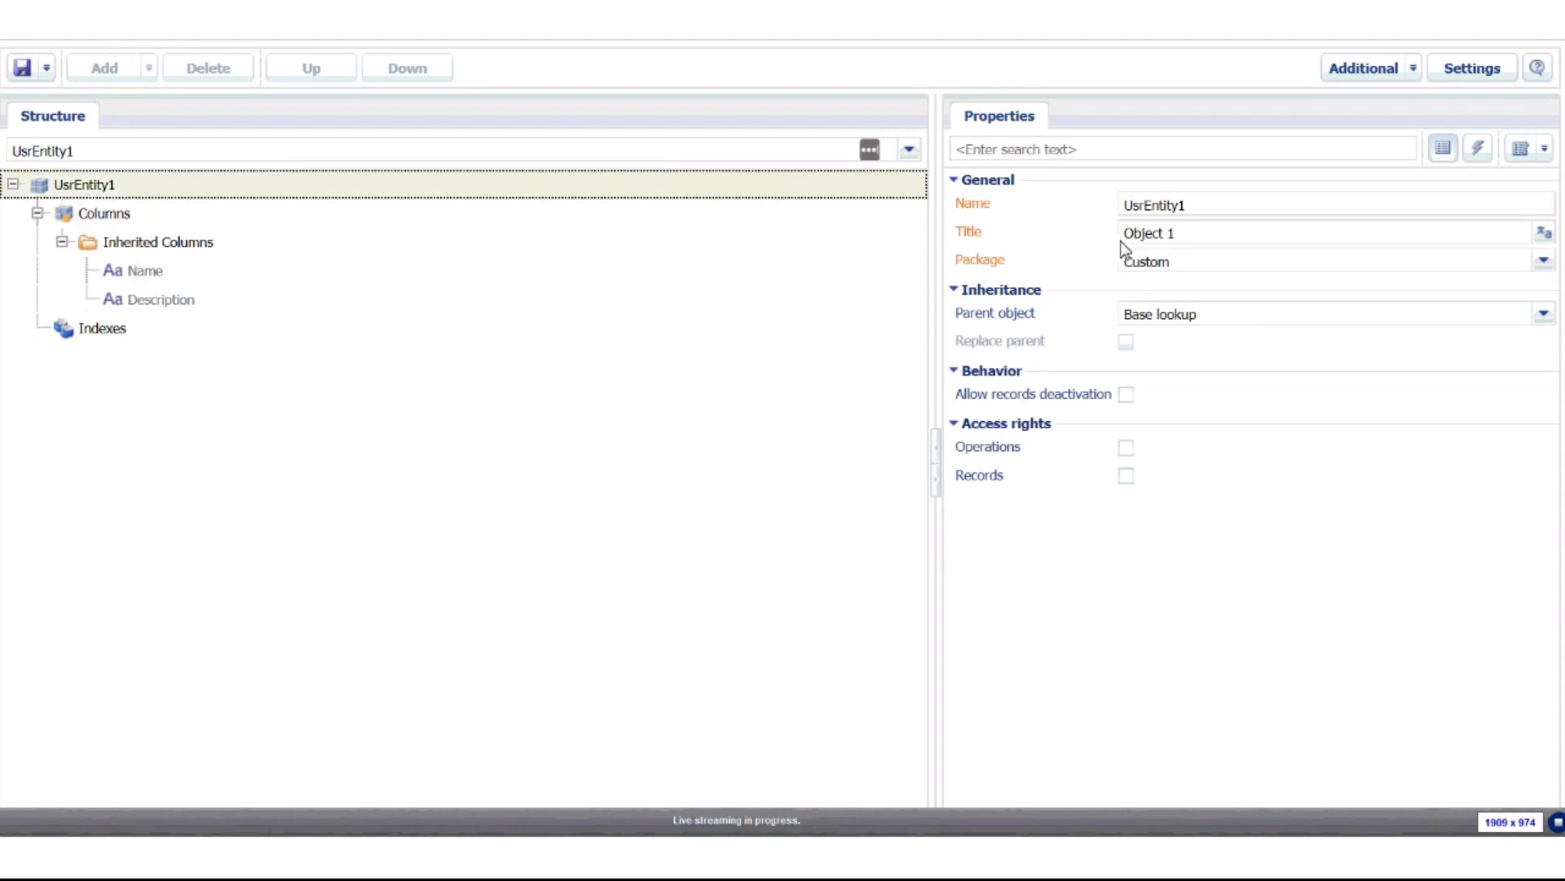
pyautogui.moveTo(1201, 216); pyautogui.dragTo(1149, 205)
pyautogui.click(1214, 232)
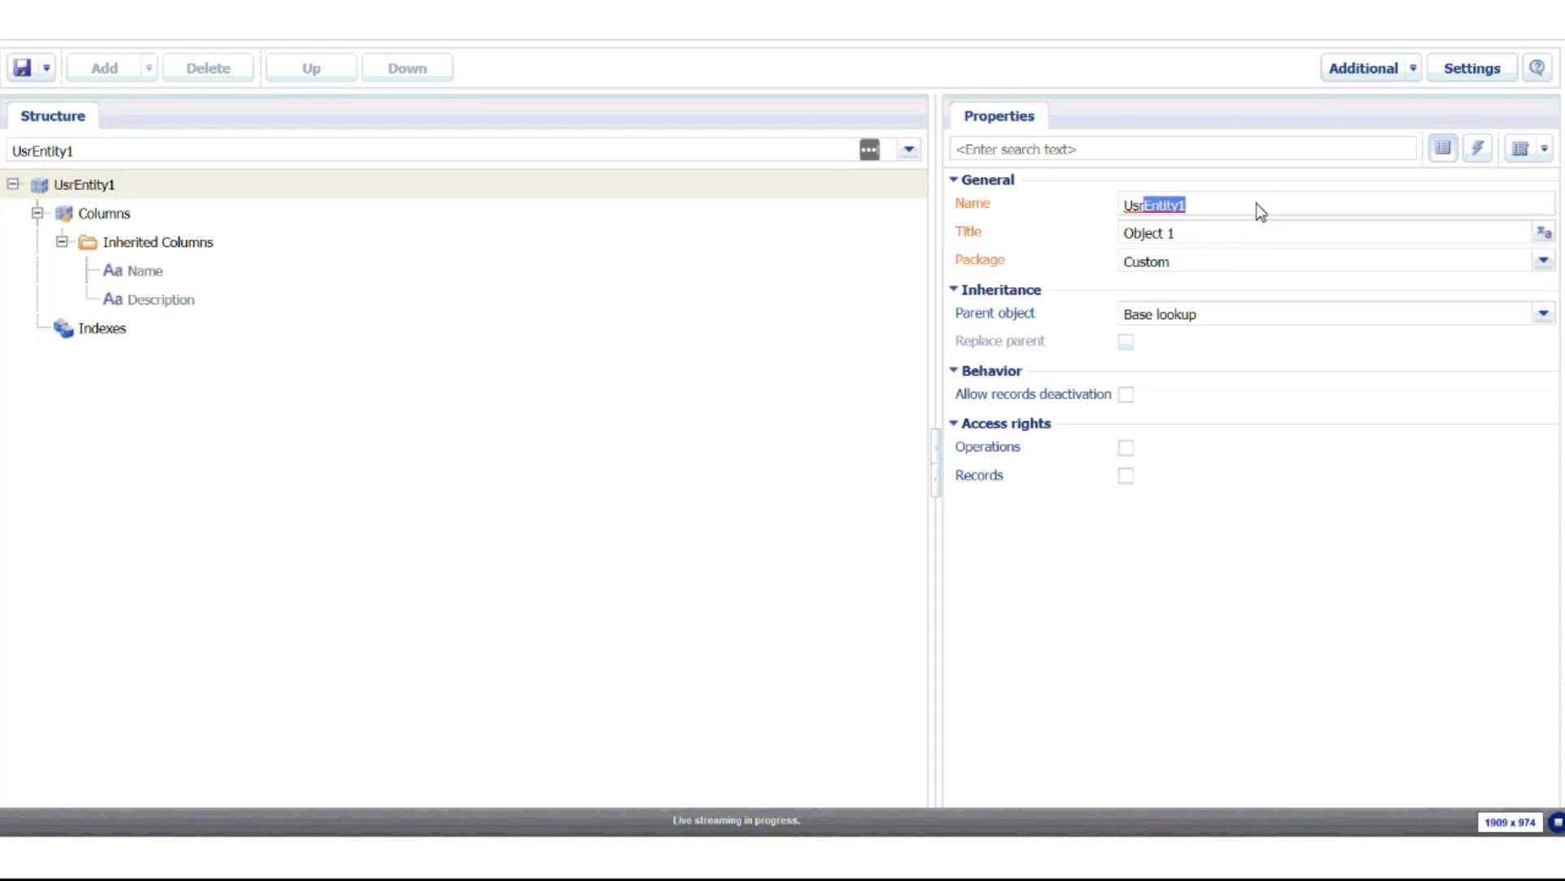
pyautogui.write('RegionLookup')
pyautogui.press('Tab')
pyautogui.write('Re')
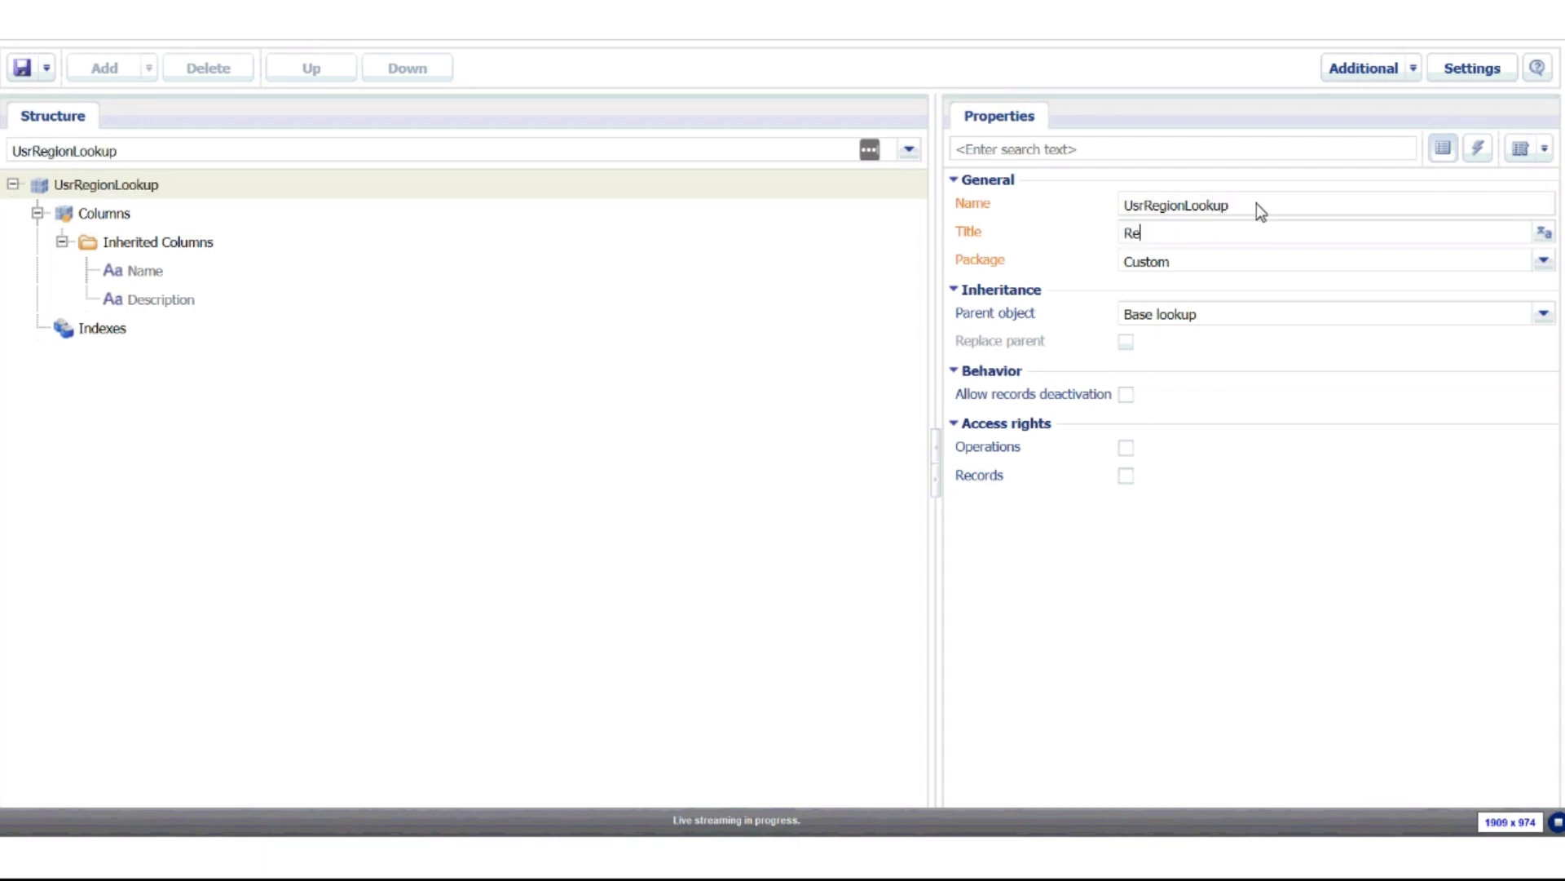
pyautogui.write('gion Lookup')
# - Add a new column of the Lookup type to the UsrRegionLookup object's columns
pyautogui.click(97, 217)
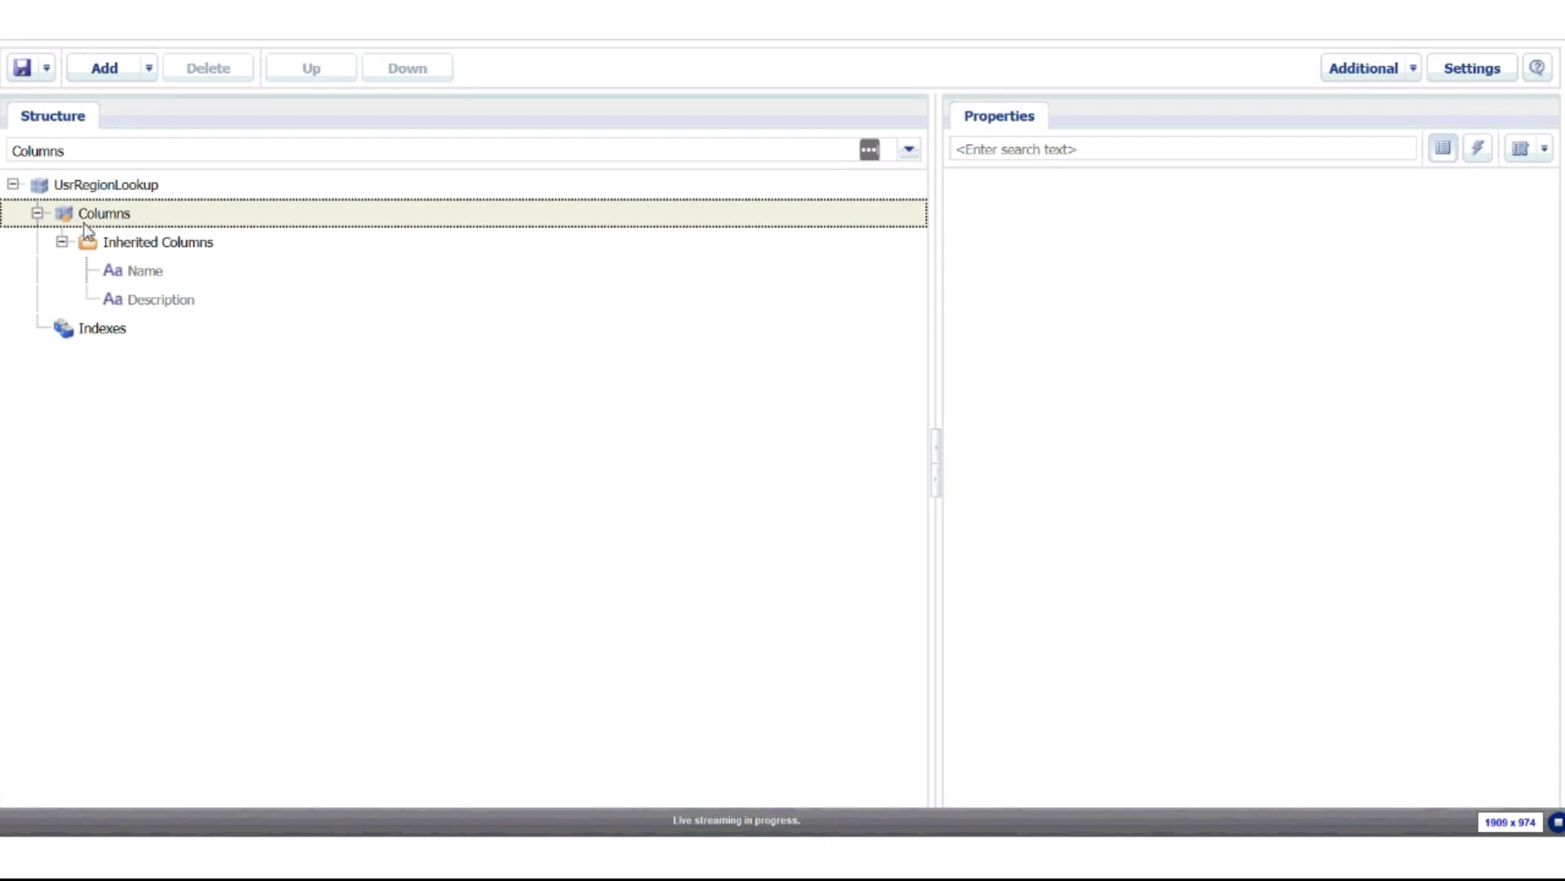
pyautogui.rightClick(66, 217)
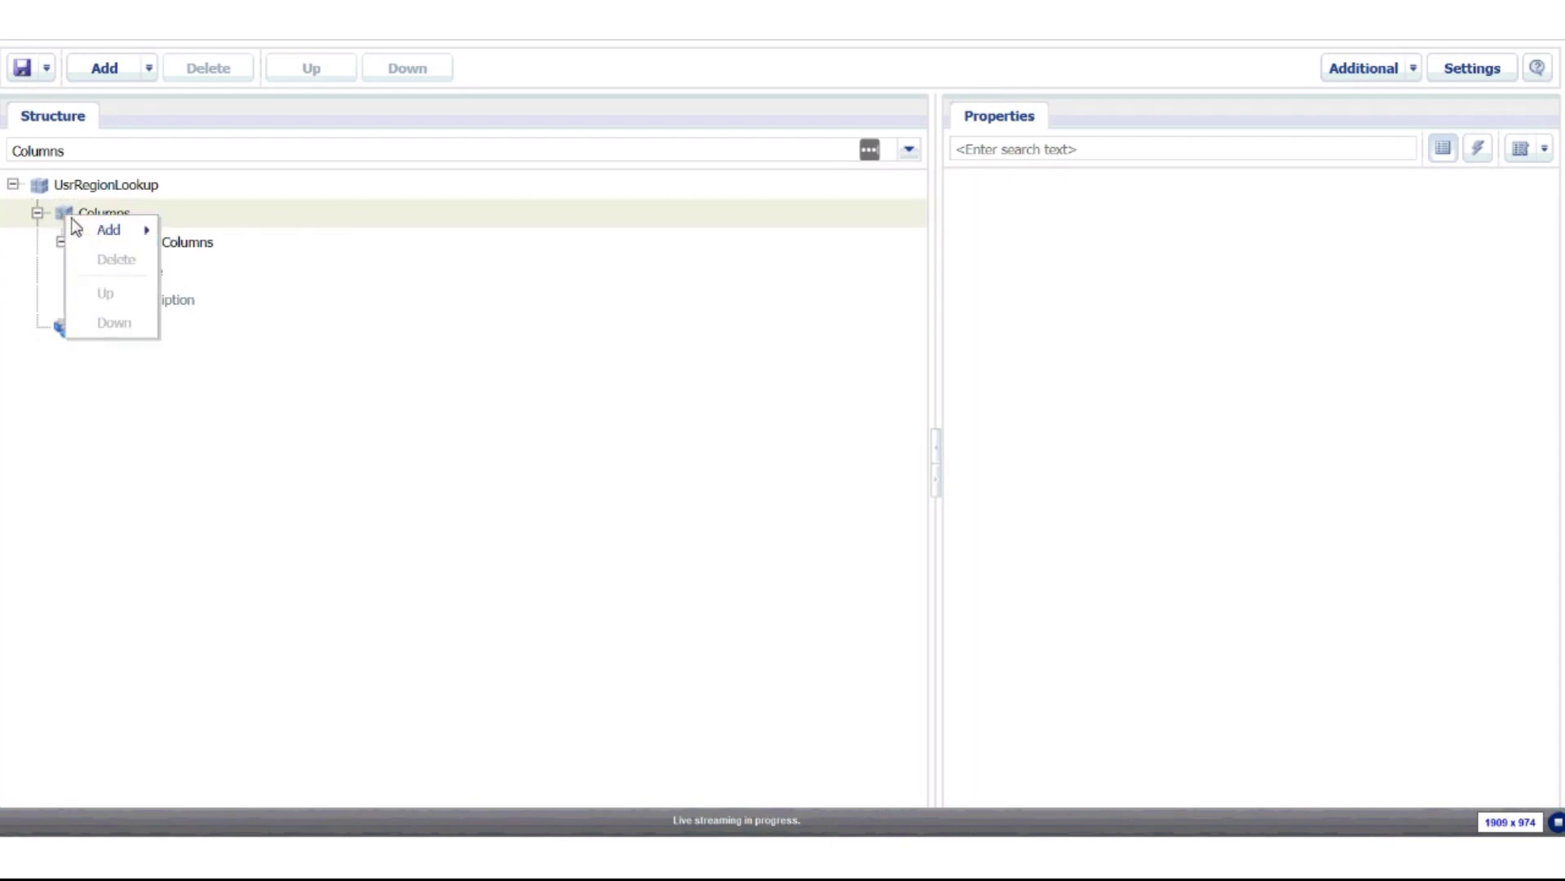
pyautogui.moveTo(97, 235)
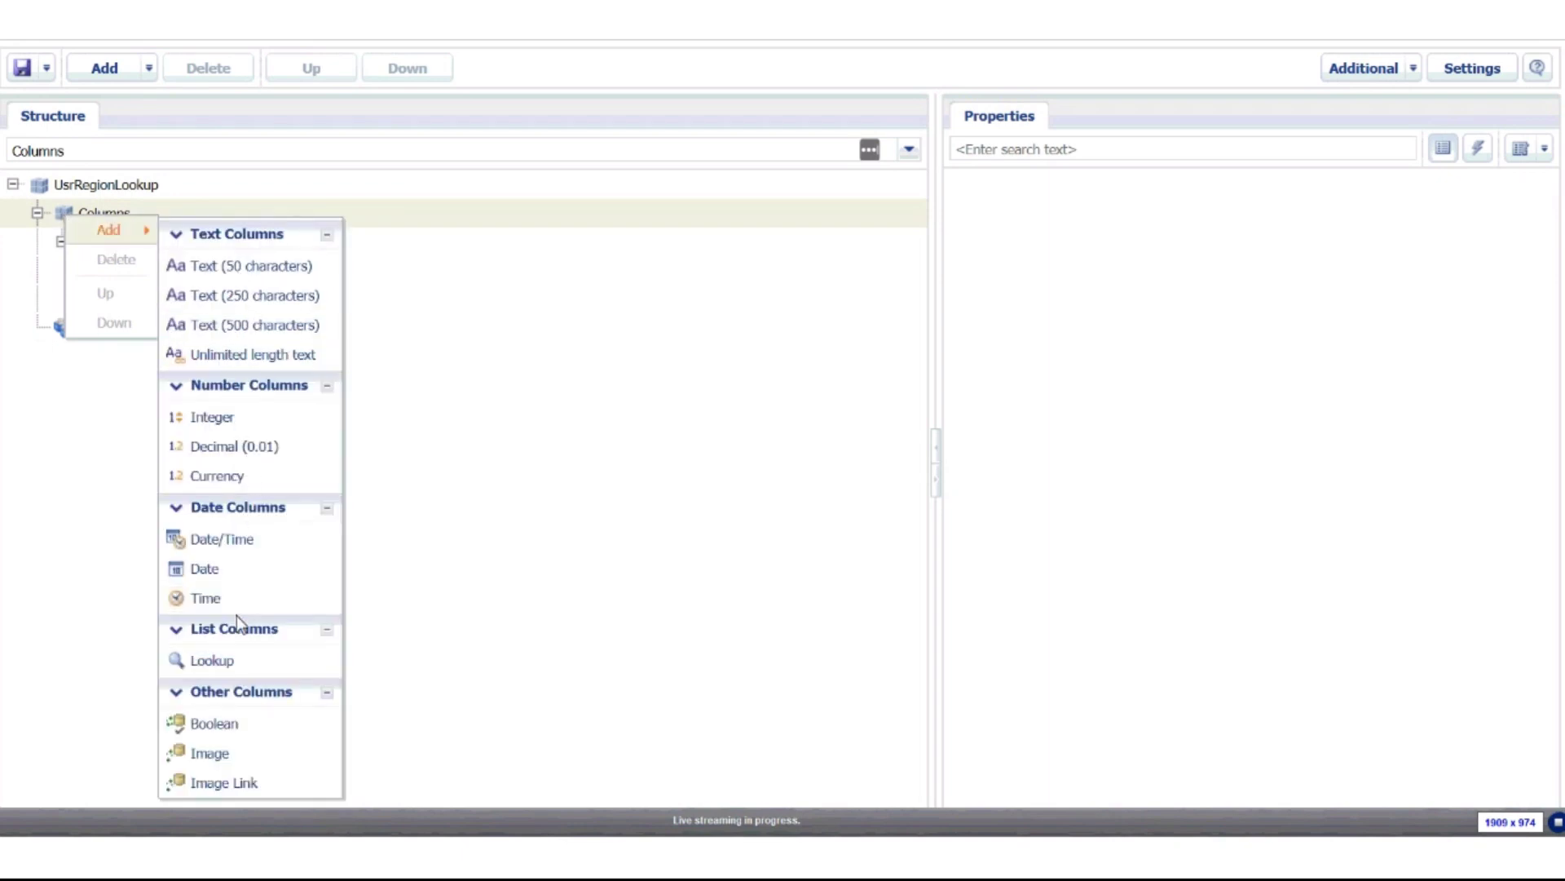
pyautogui.click(219, 663)
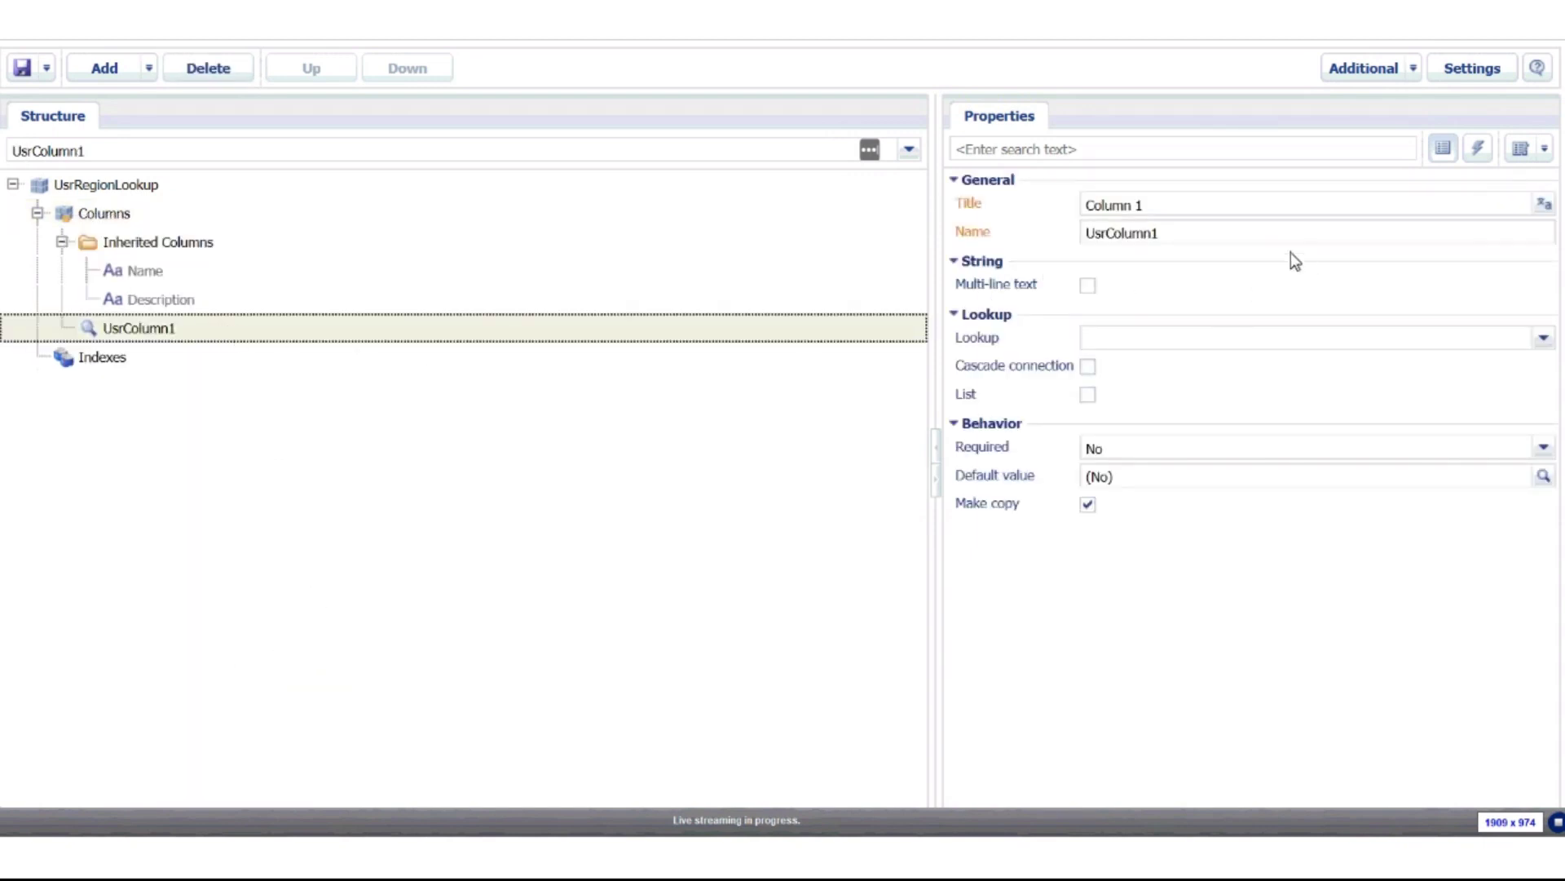
# - Title the new column Organizational Roles, name it UsrOrganizationRoles, and set its lookup to System administration object
pyautogui.click(1221, 209)
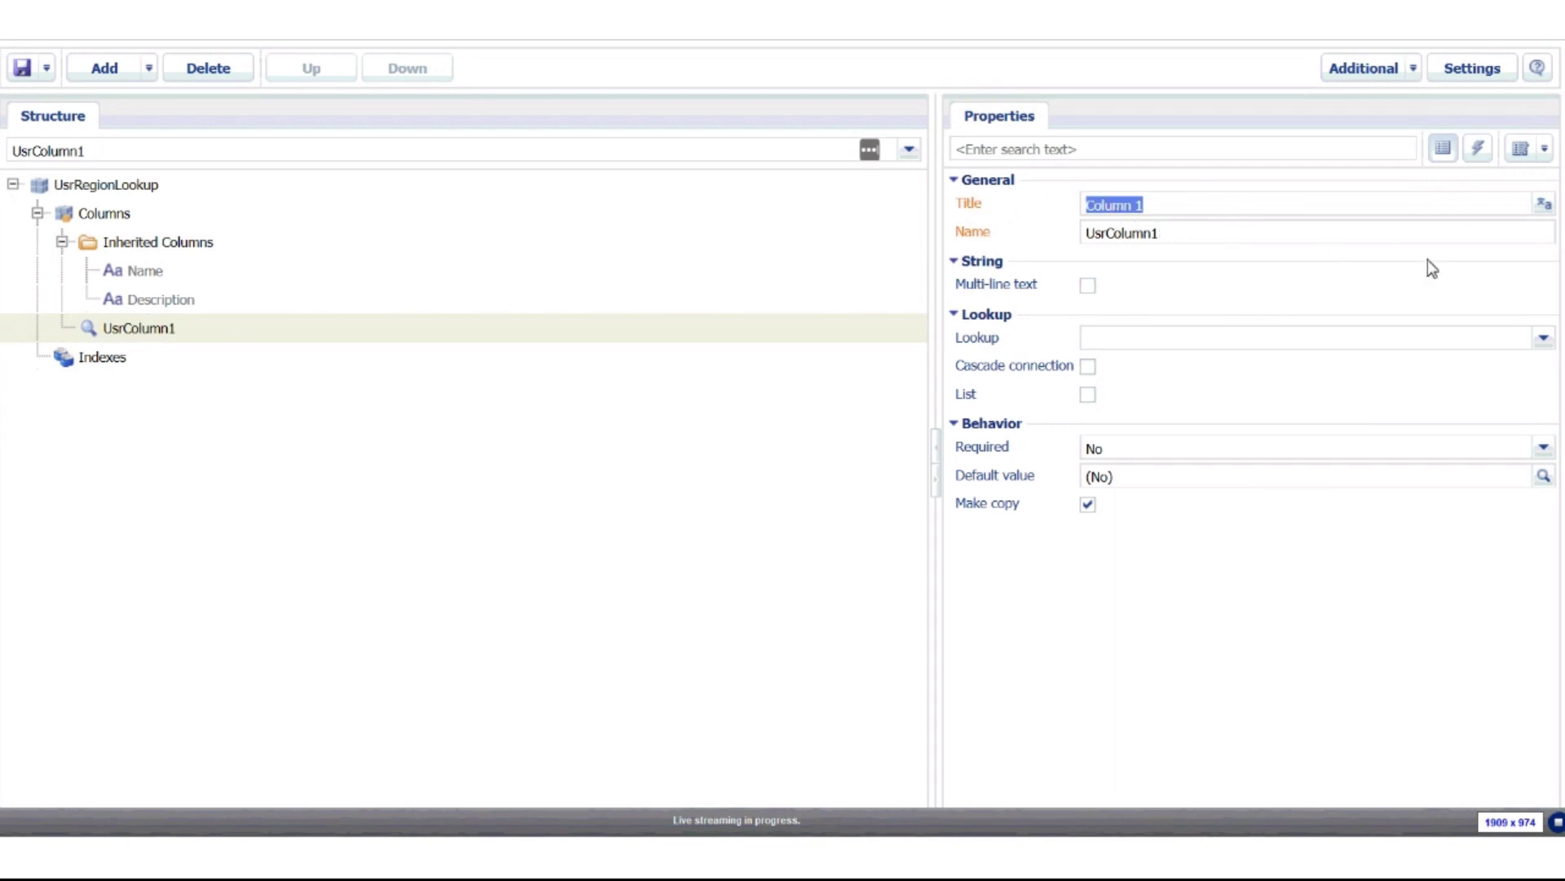
pyautogui.write('Organizational Roles')
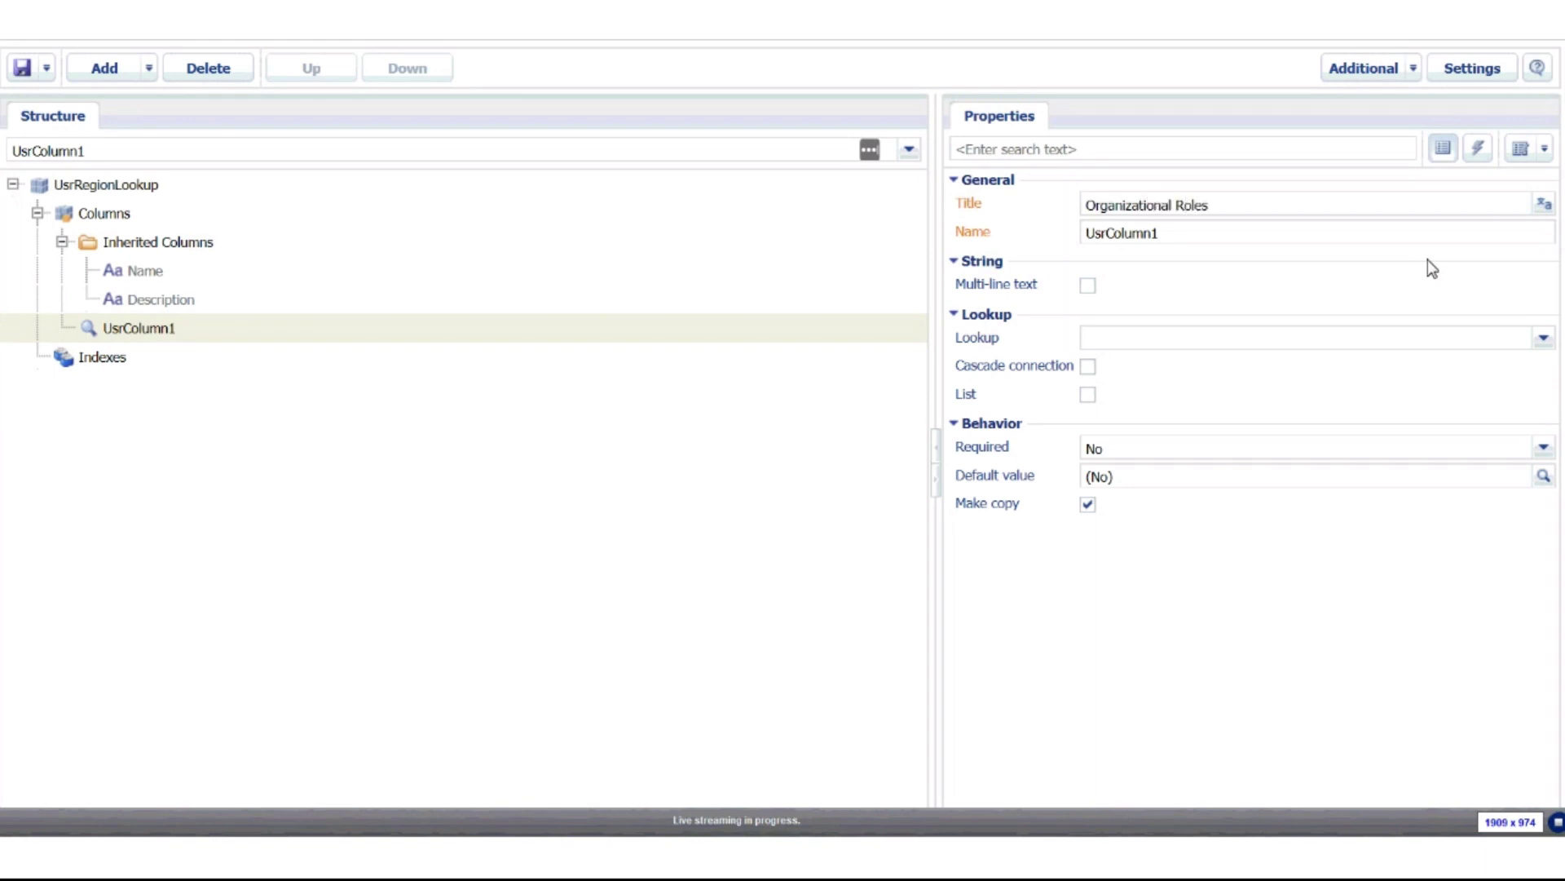
pyautogui.moveTo(1325, 236); pyautogui.dragTo(1173, 242)
pyautogui.write('OrganizationRoles')
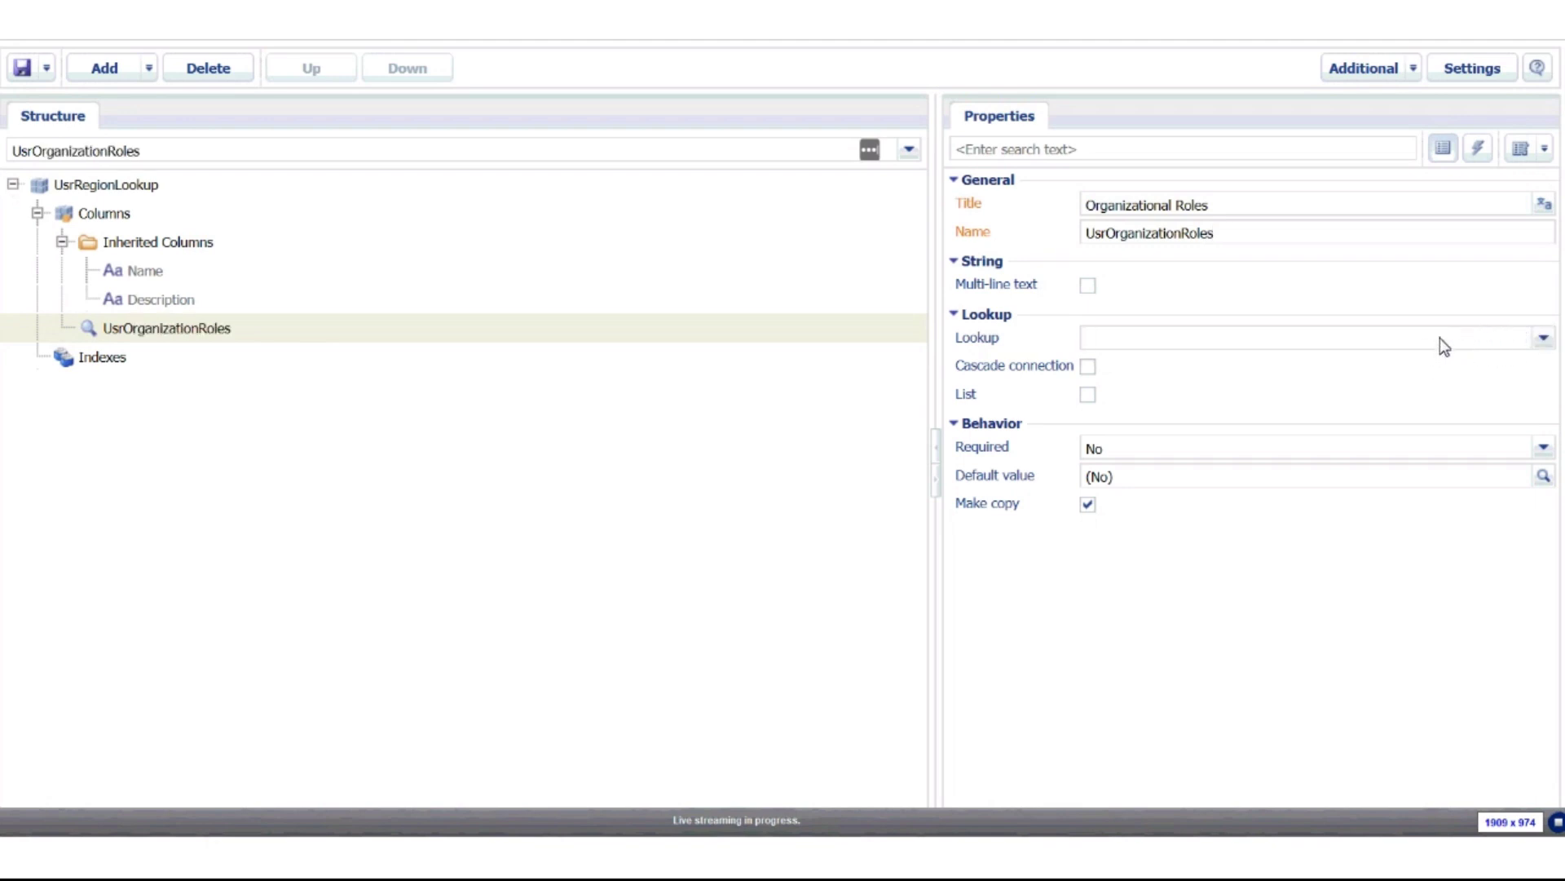
pyautogui.write('system admi')
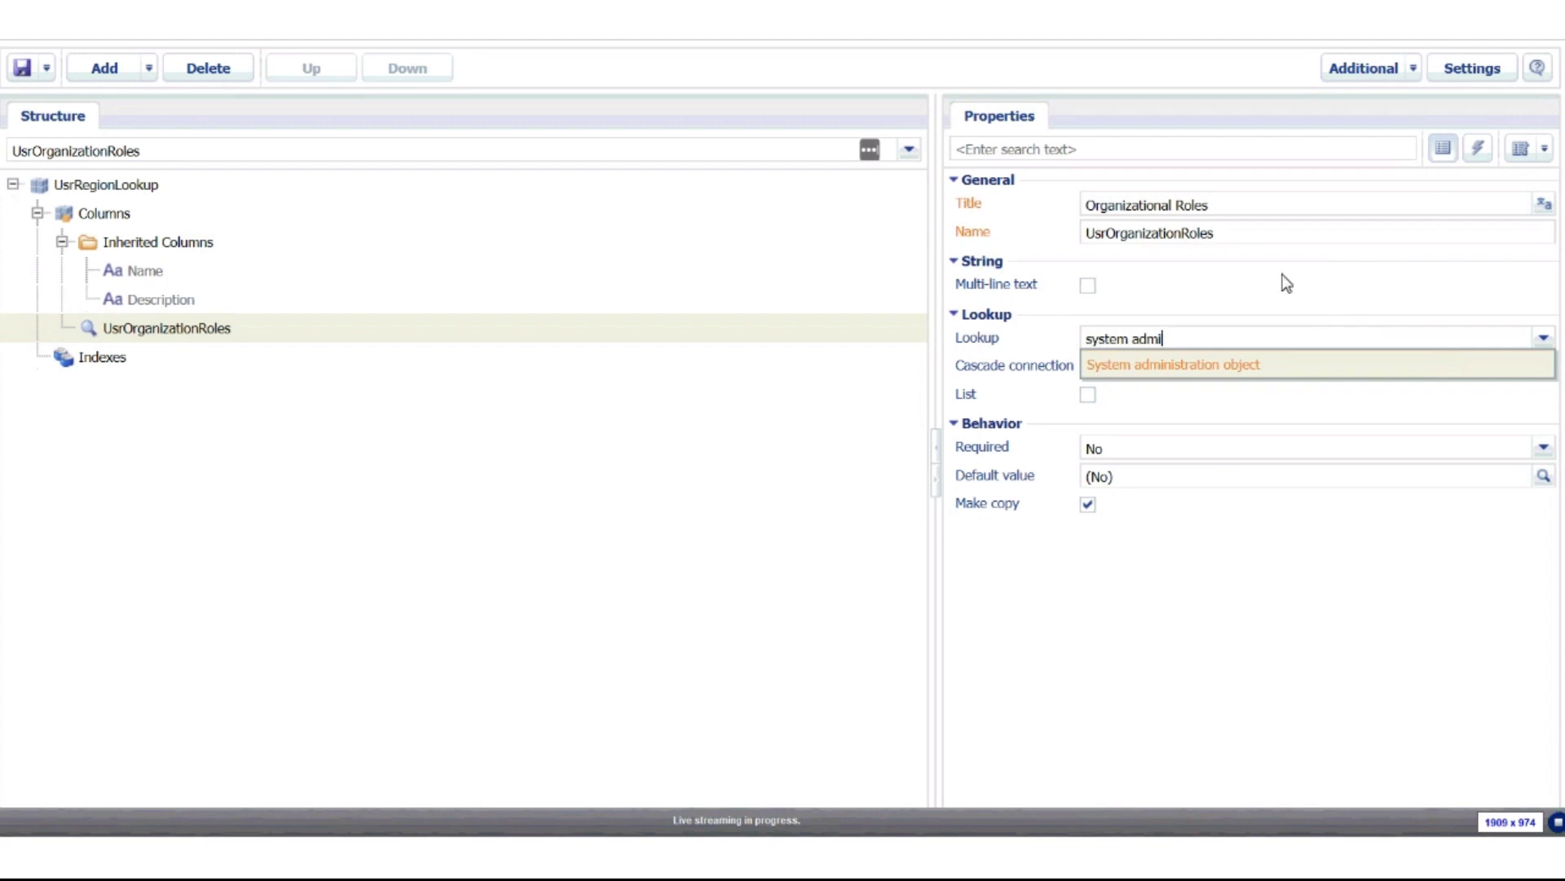
pyautogui.click(1178, 367)
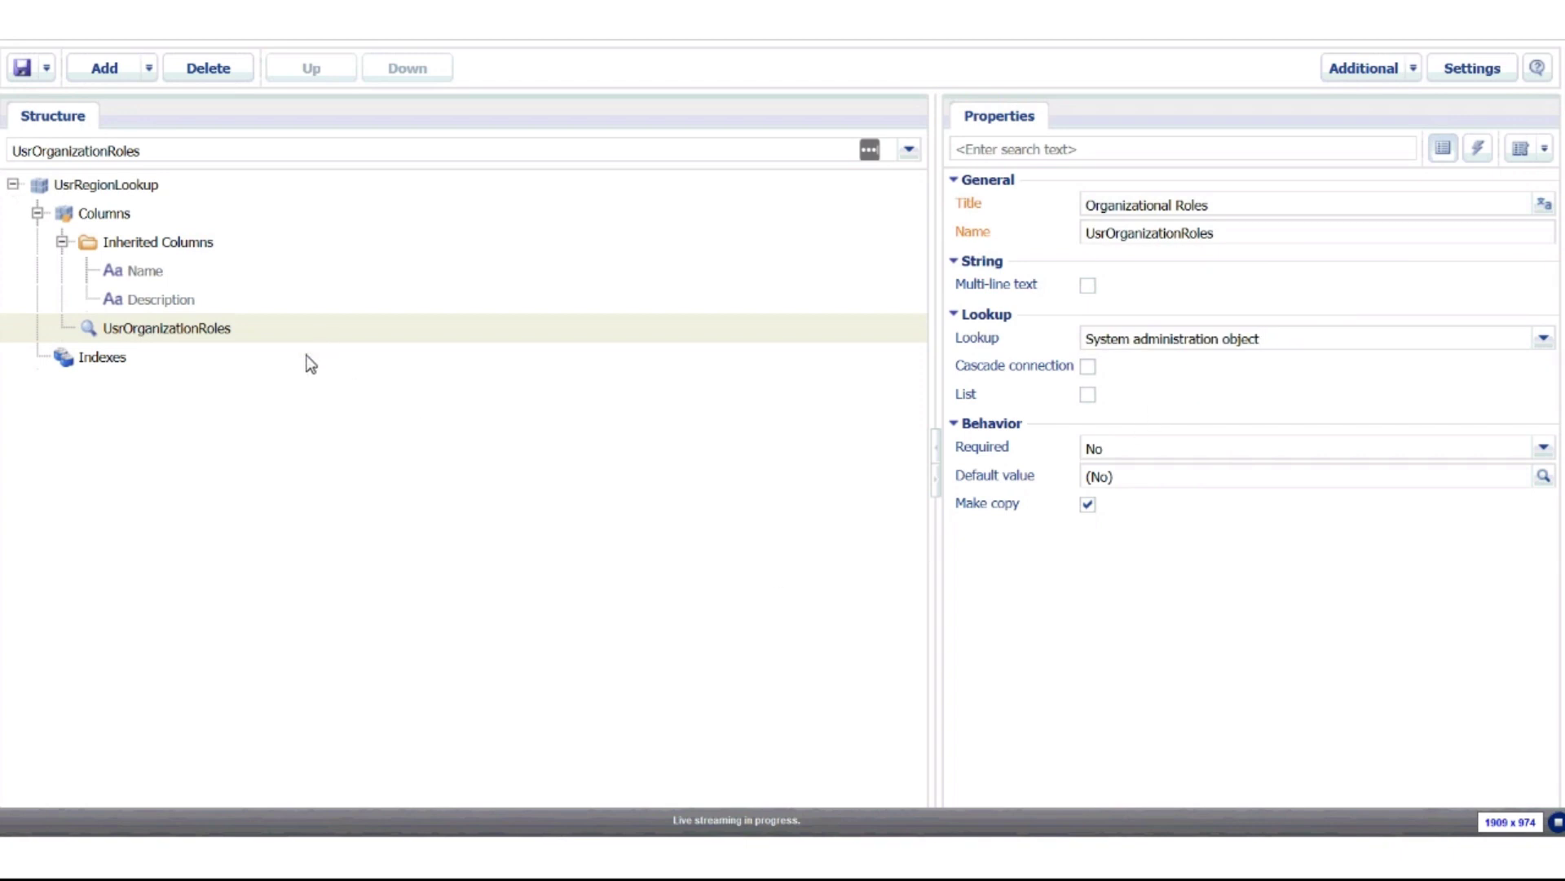
# - Publish the UsrRegionLookup object and compile all configuration items
pyautogui.click(173, 297)
pyautogui.click(165, 274)
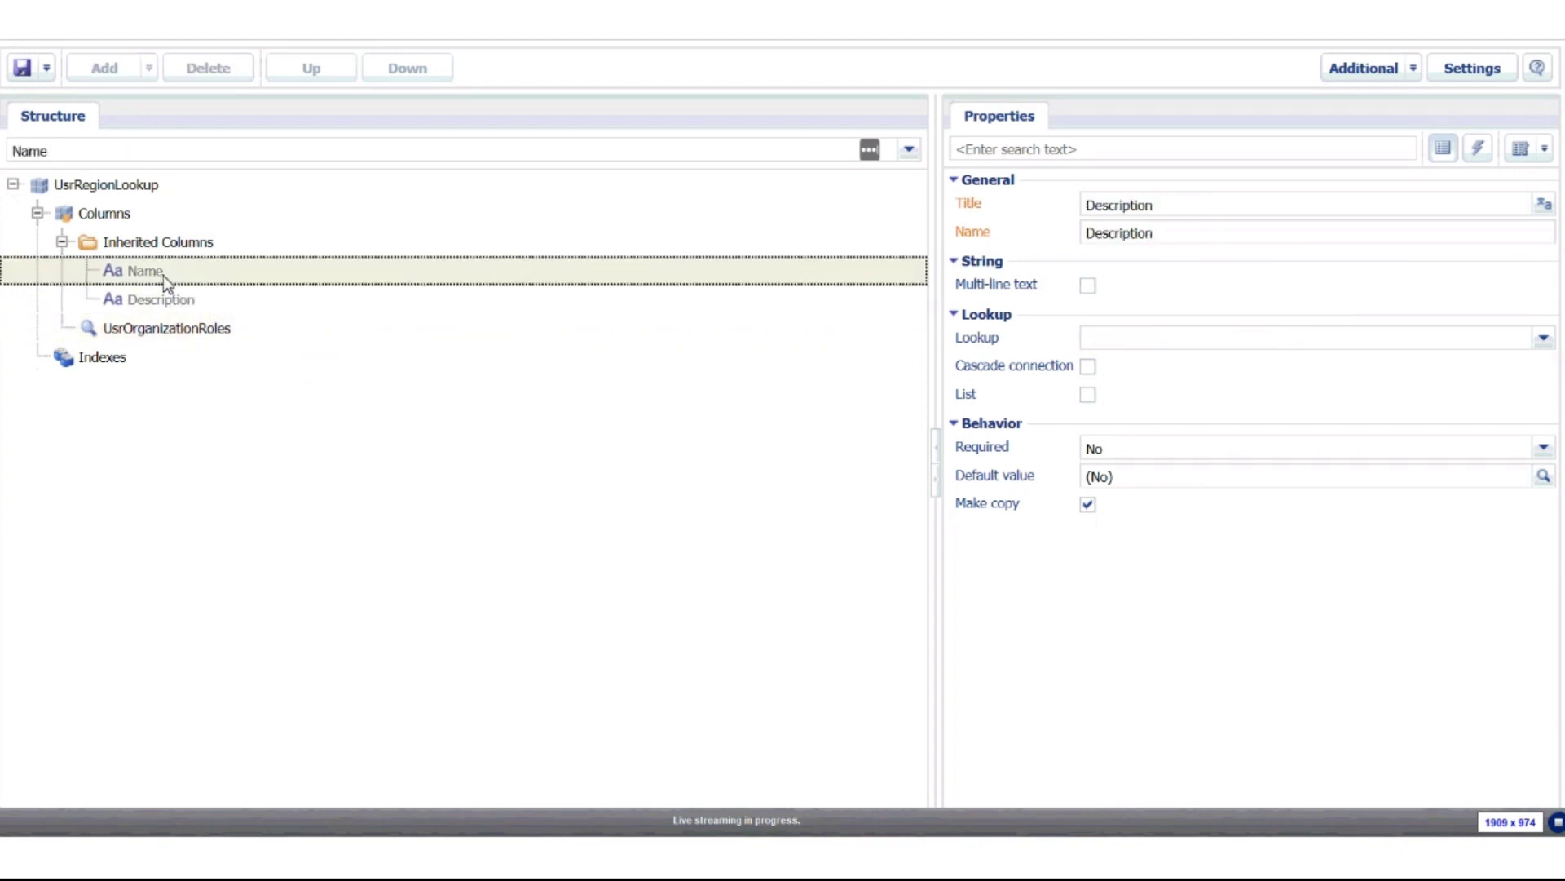
pyautogui.click(150, 244)
pyautogui.click(139, 189)
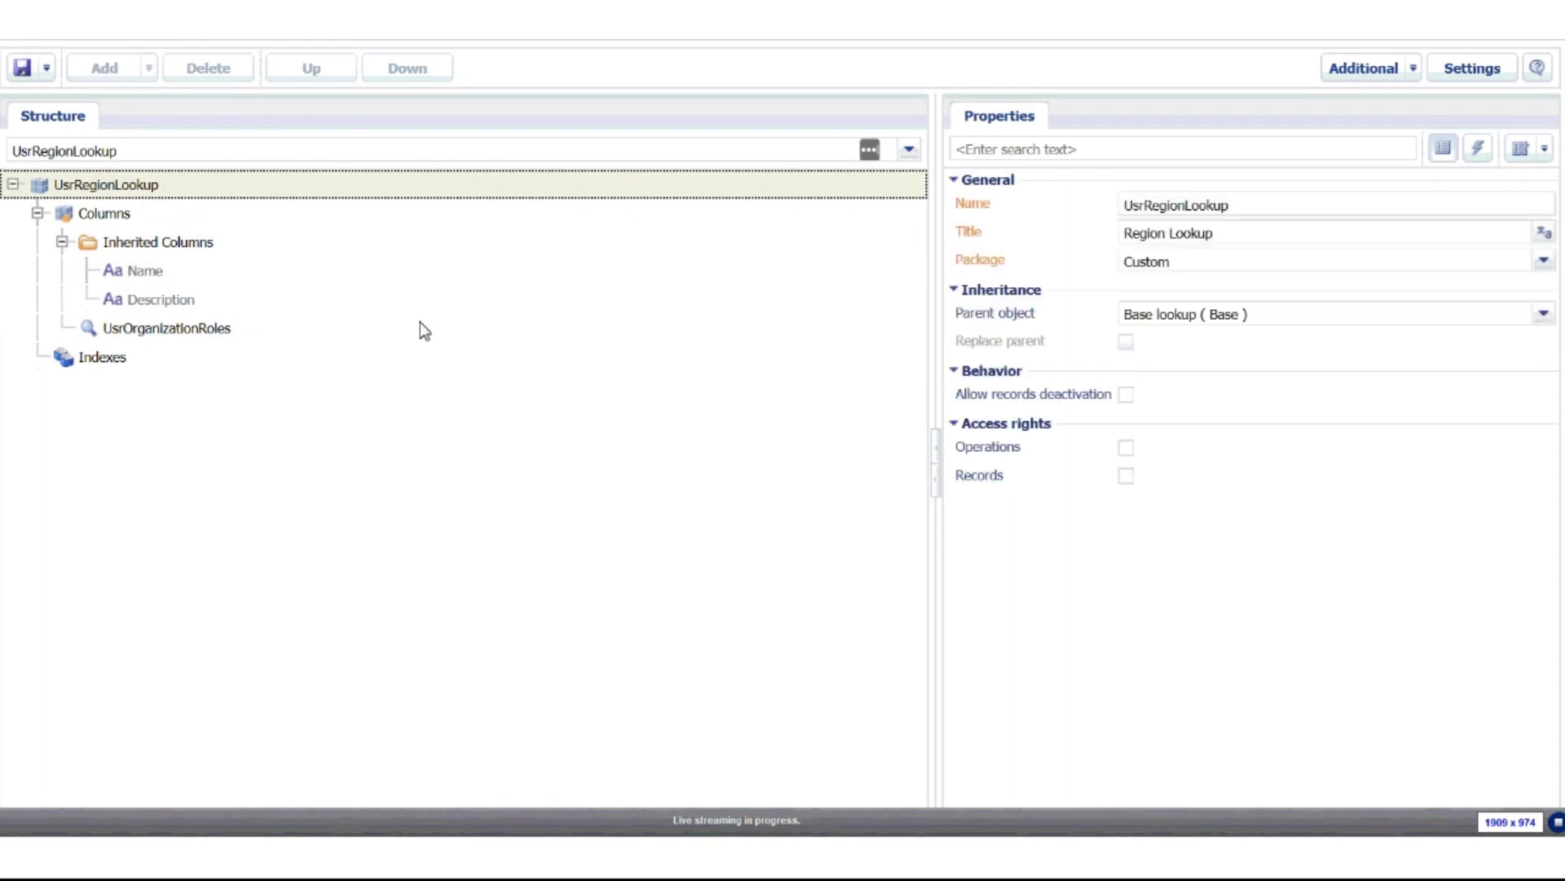
pyautogui.click(47, 70)
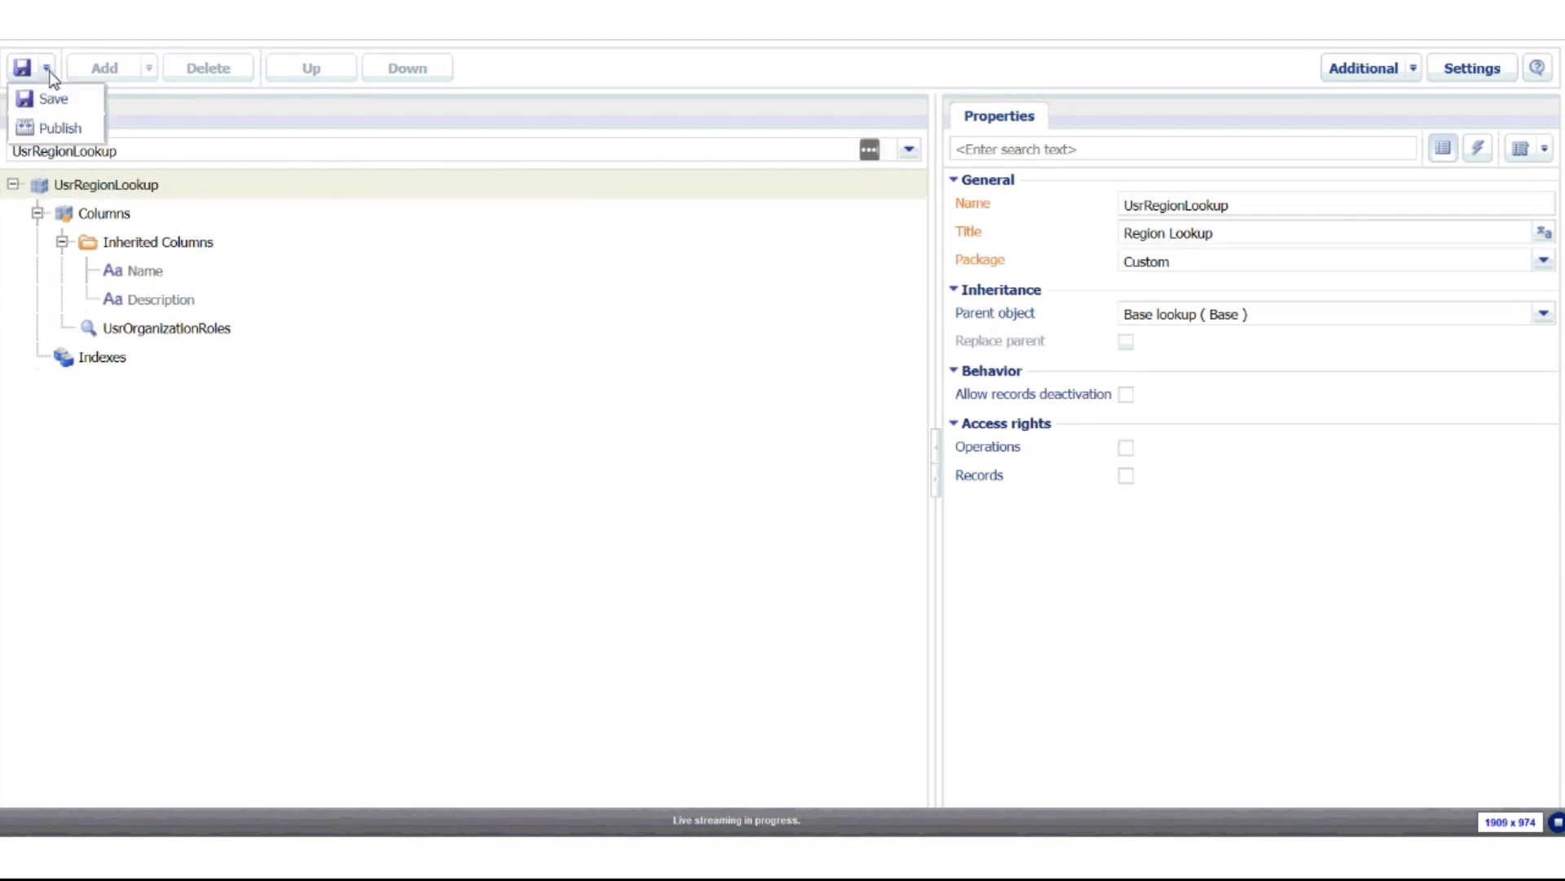
pyautogui.click(69, 131)
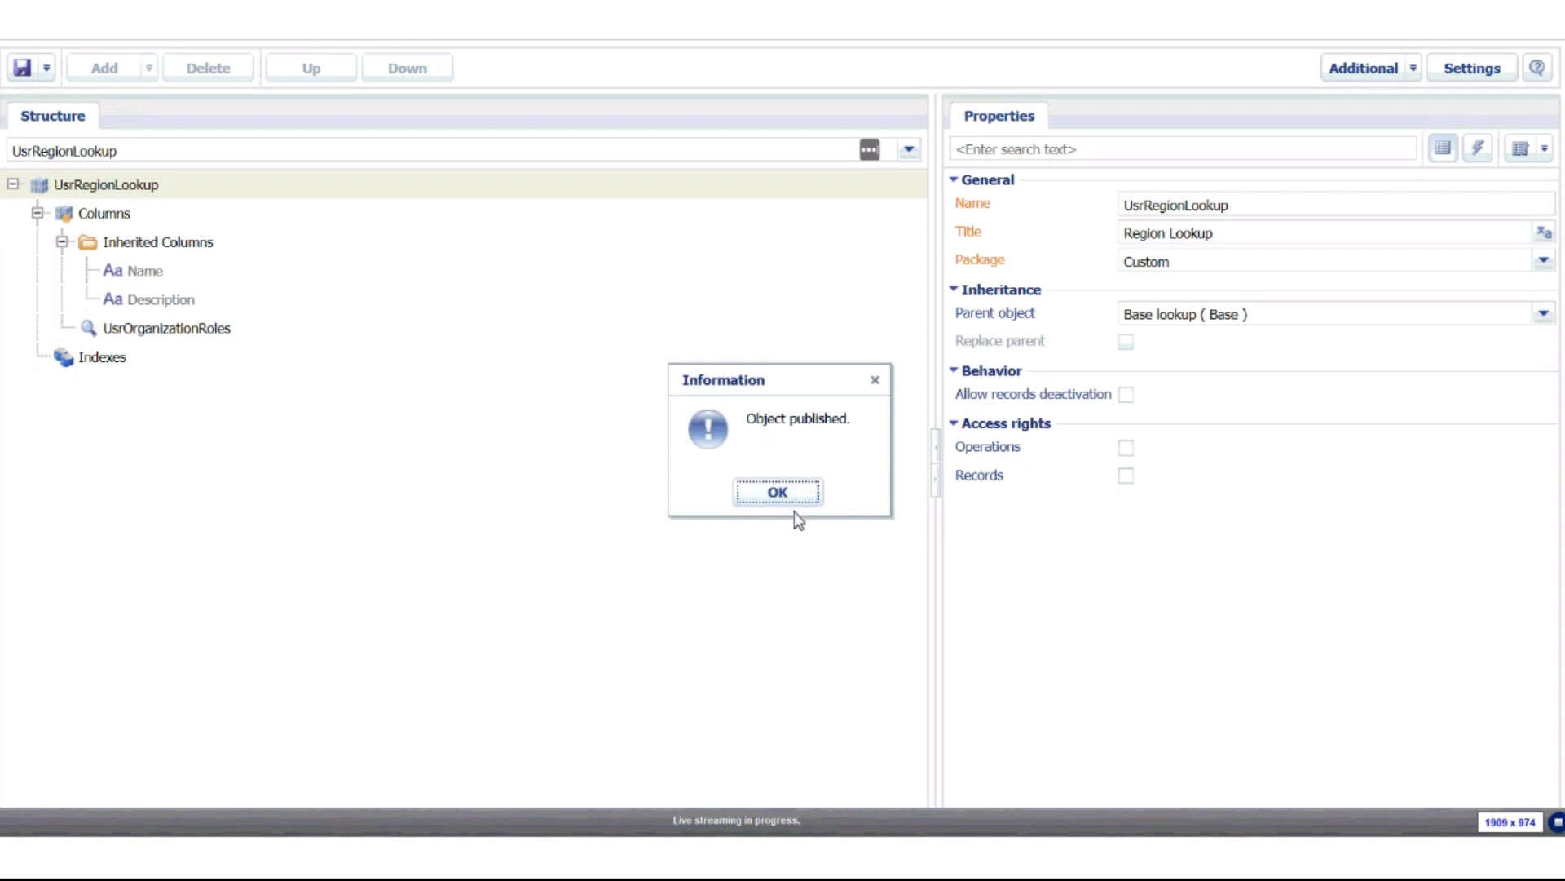
pyautogui.click(778, 493)
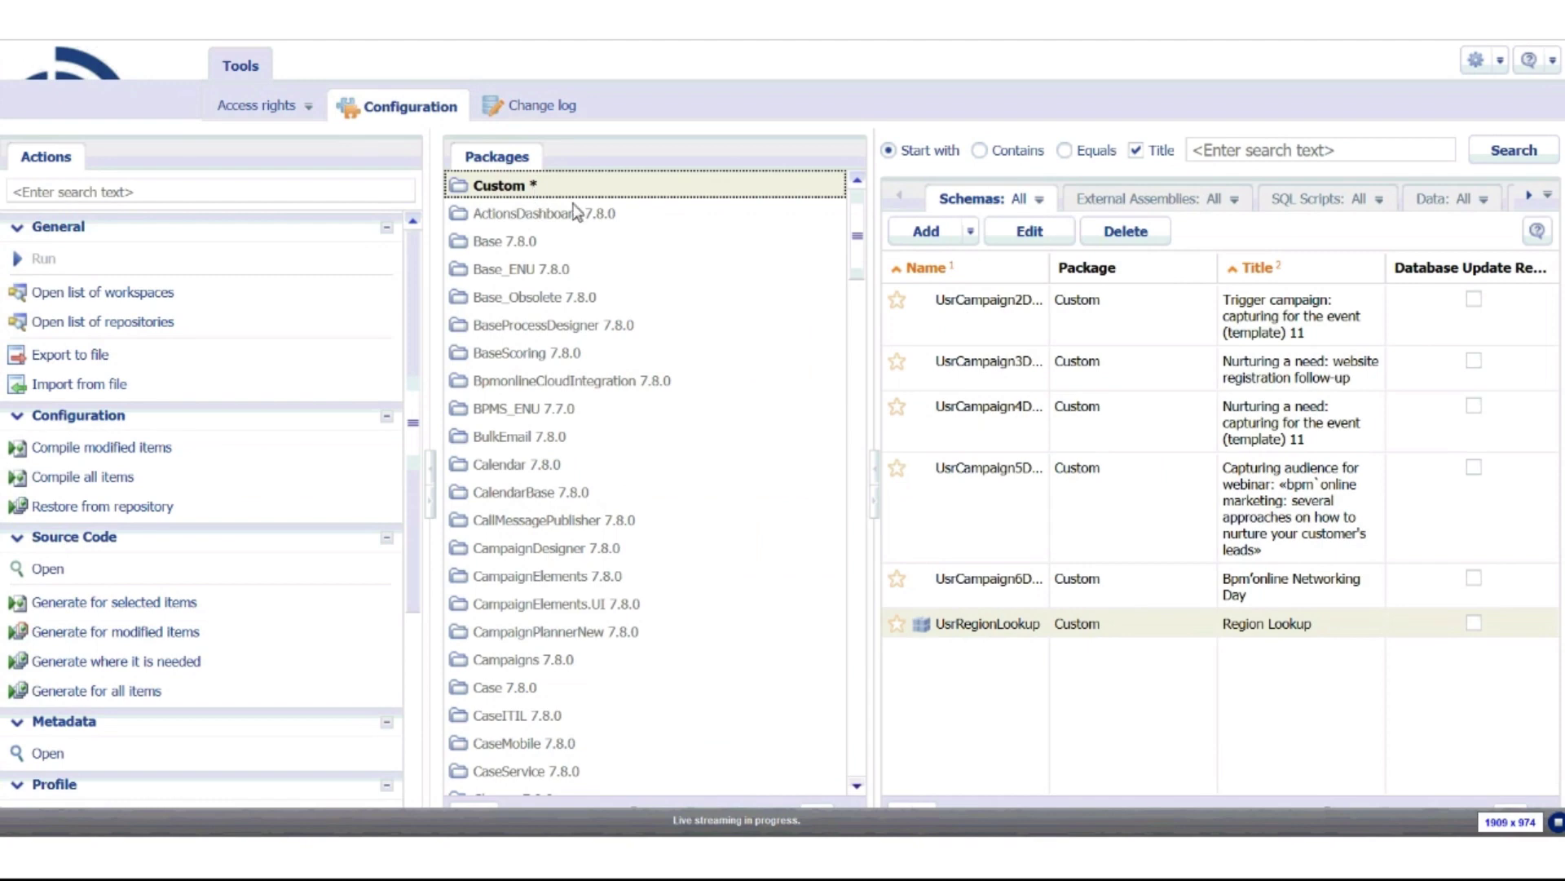
pyautogui.click(82, 477)
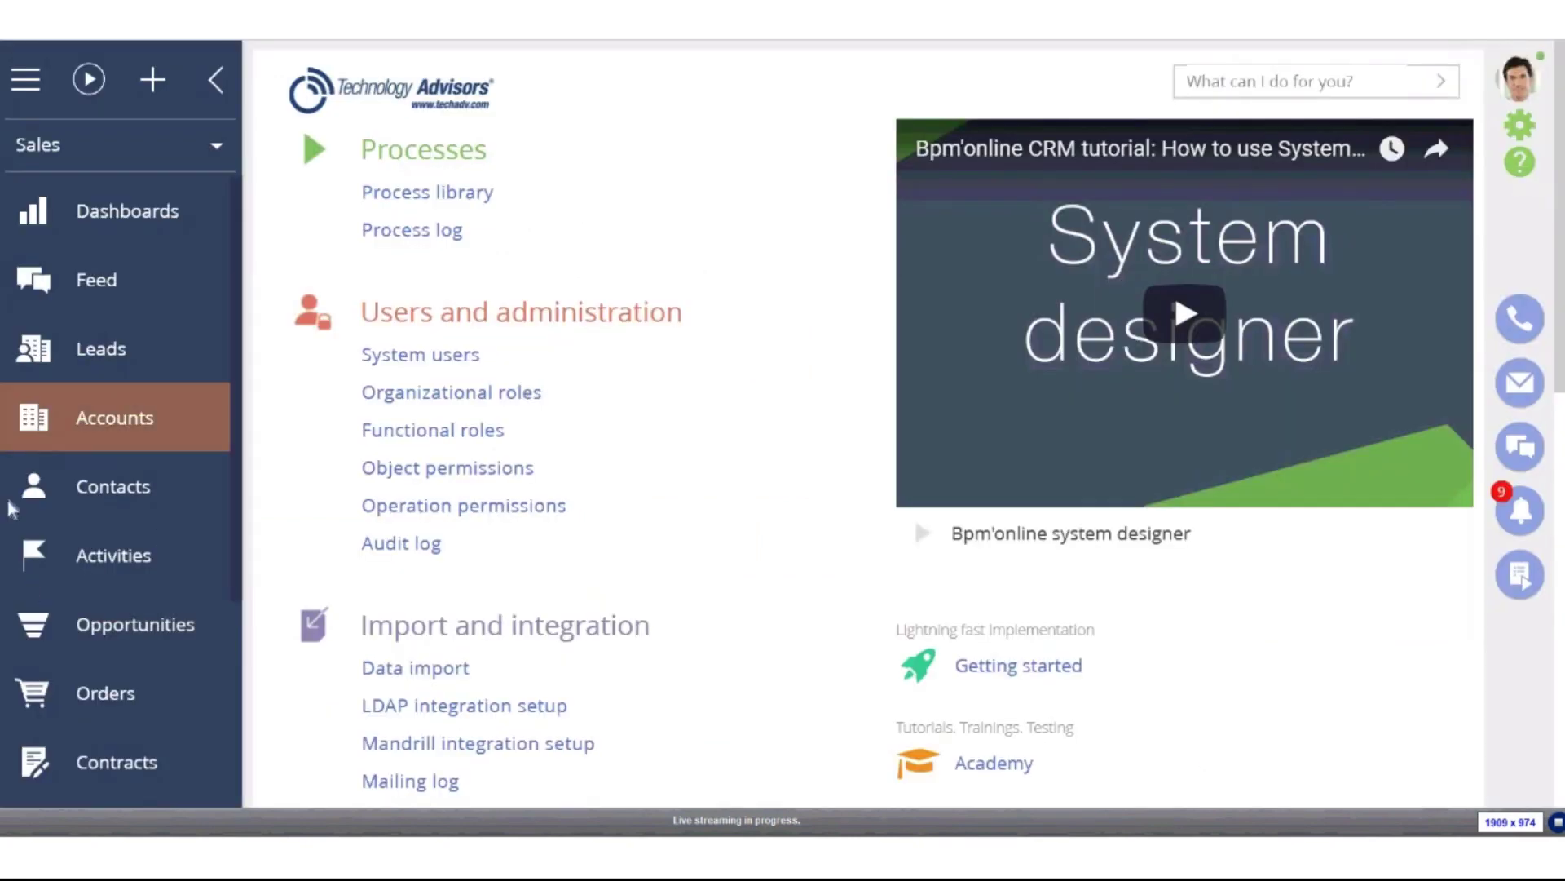
# - Open the section wizard for the Accounts section and go to its page layout
pyautogui.click(51, 423)
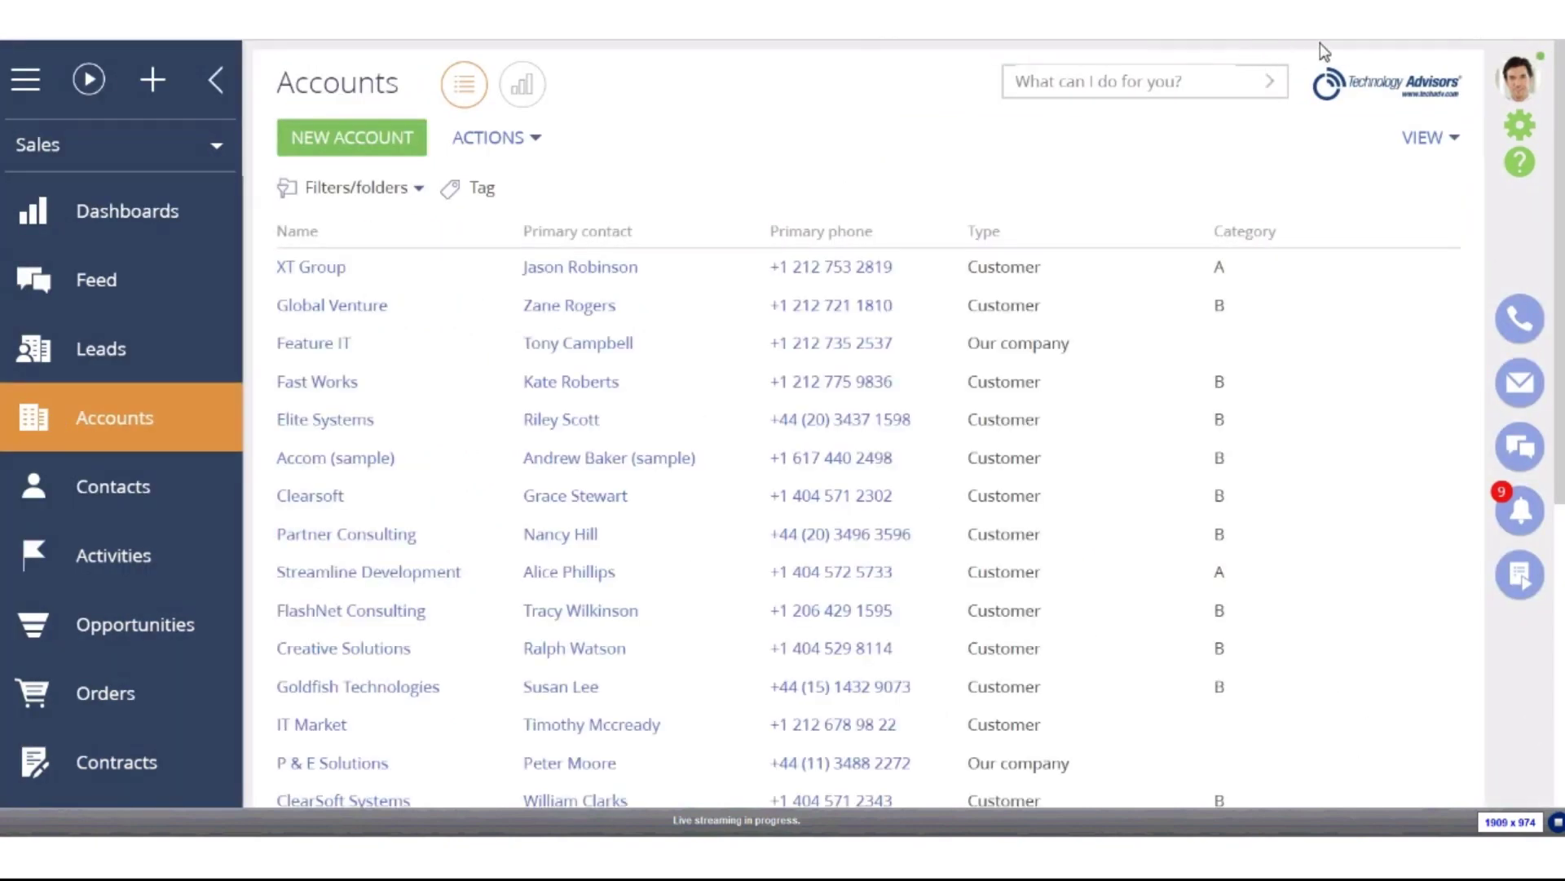
pyautogui.click(1454, 138)
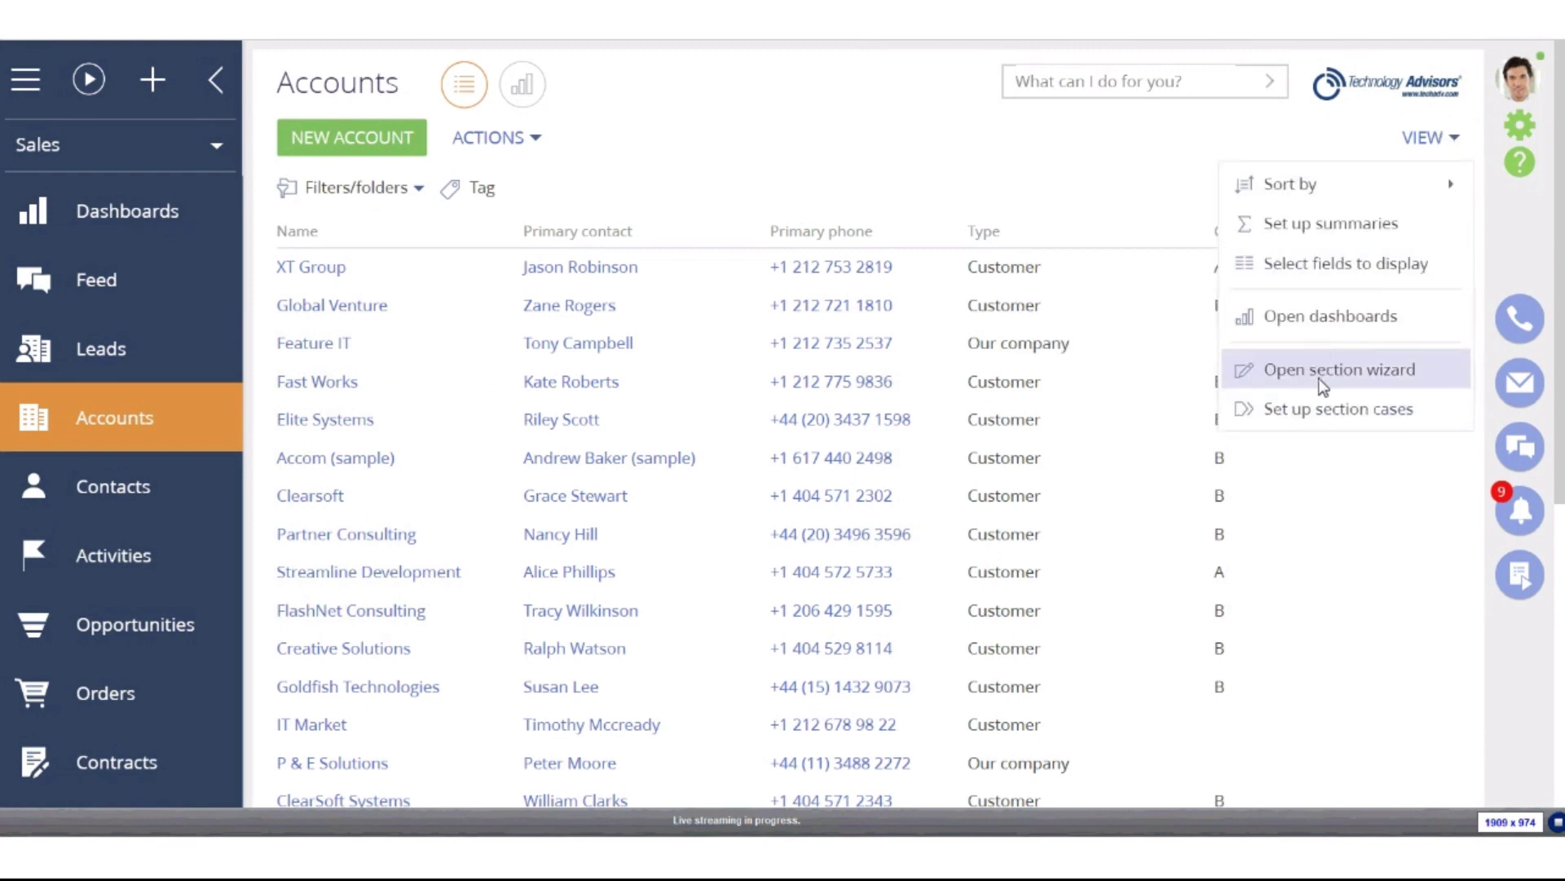
pyautogui.click(1283, 380)
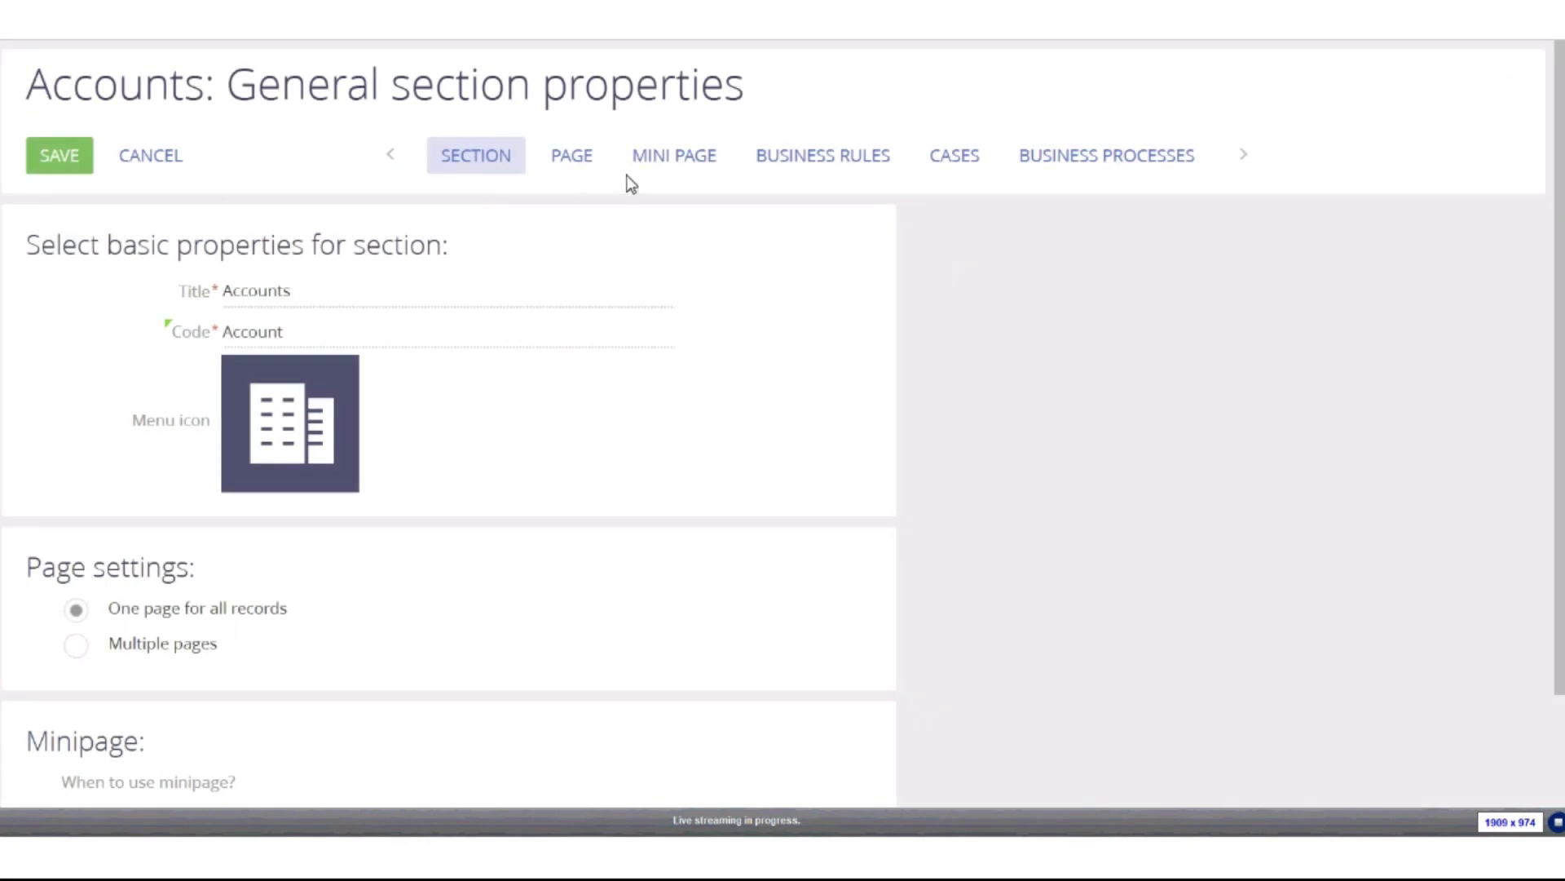
pyautogui.click(565, 157)
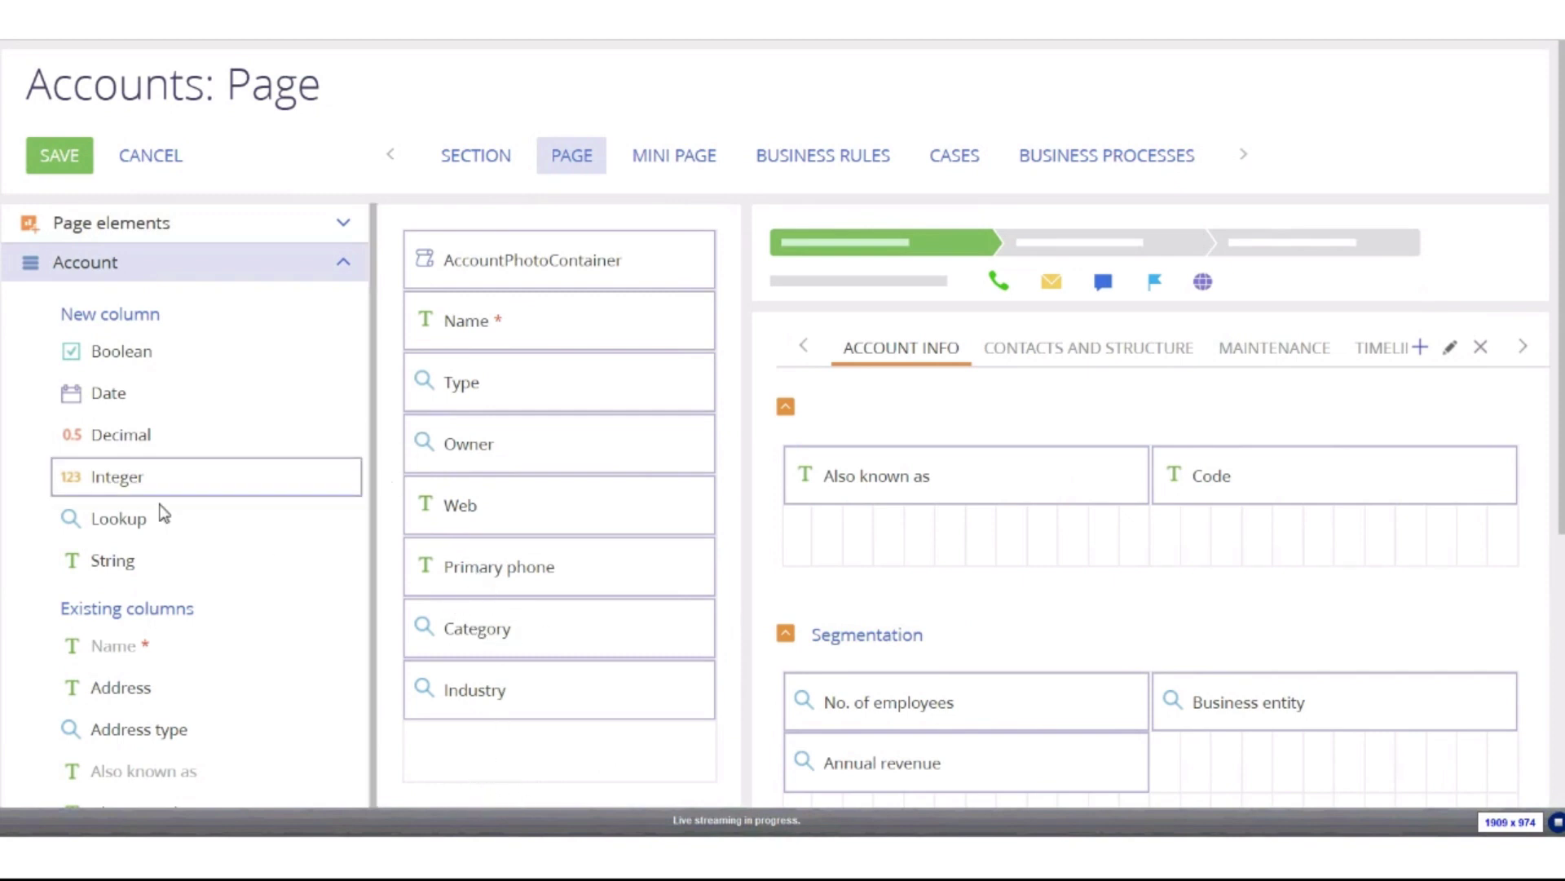
# - Add a new lookup column below Industry on the account page, titled Region and named UsrRegion in the database
pyautogui.moveTo(94, 528); pyautogui.dragTo(462, 749)
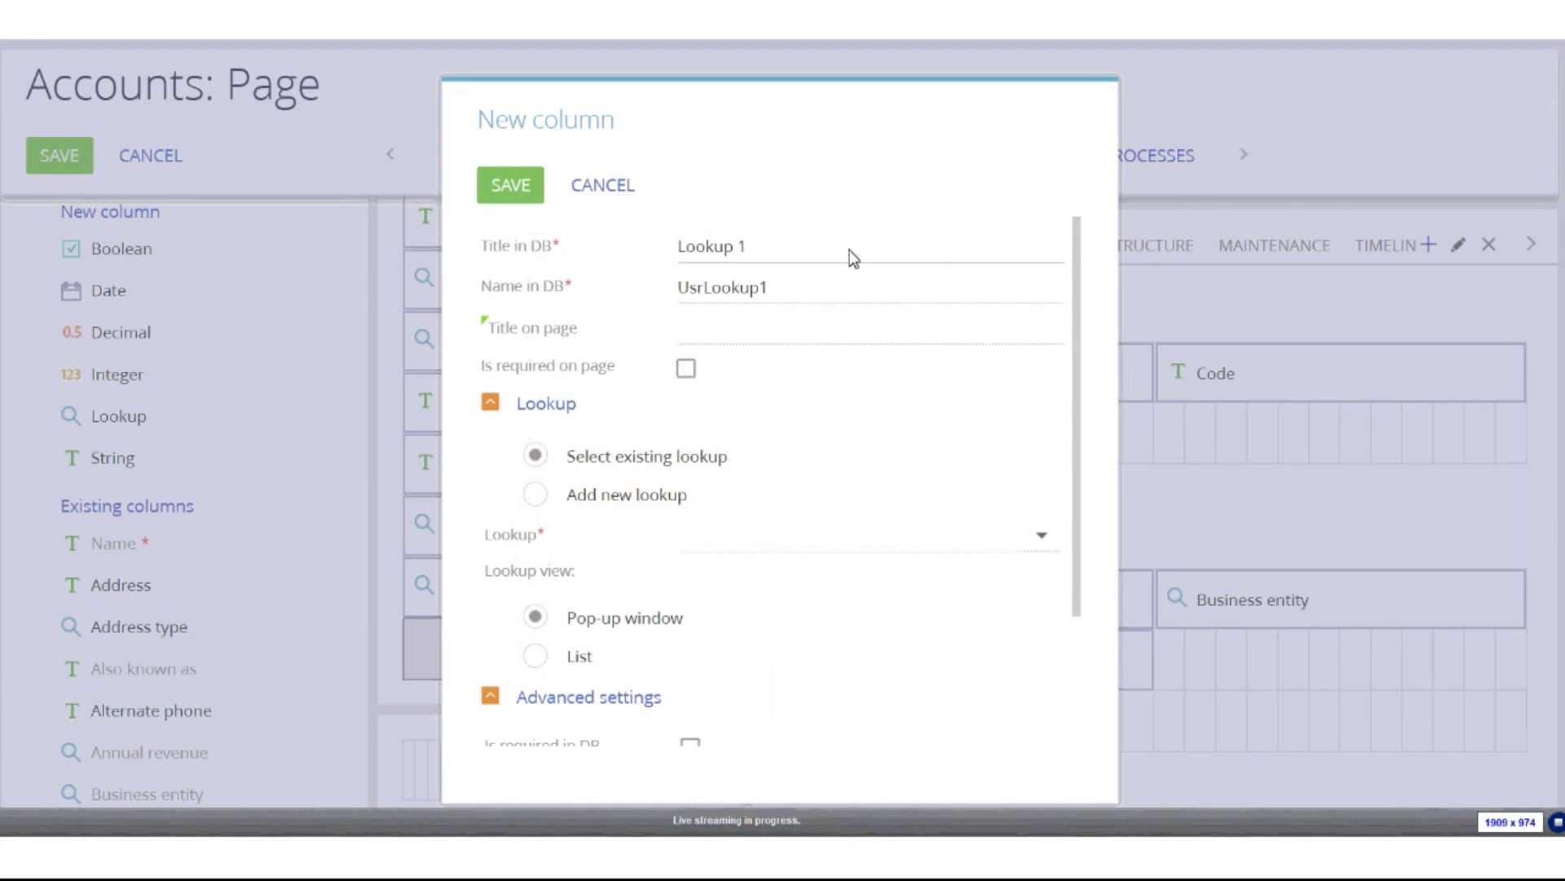
pyautogui.click(811, 253)
pyautogui.moveTo(813, 260); pyautogui.dragTo(432, 247)
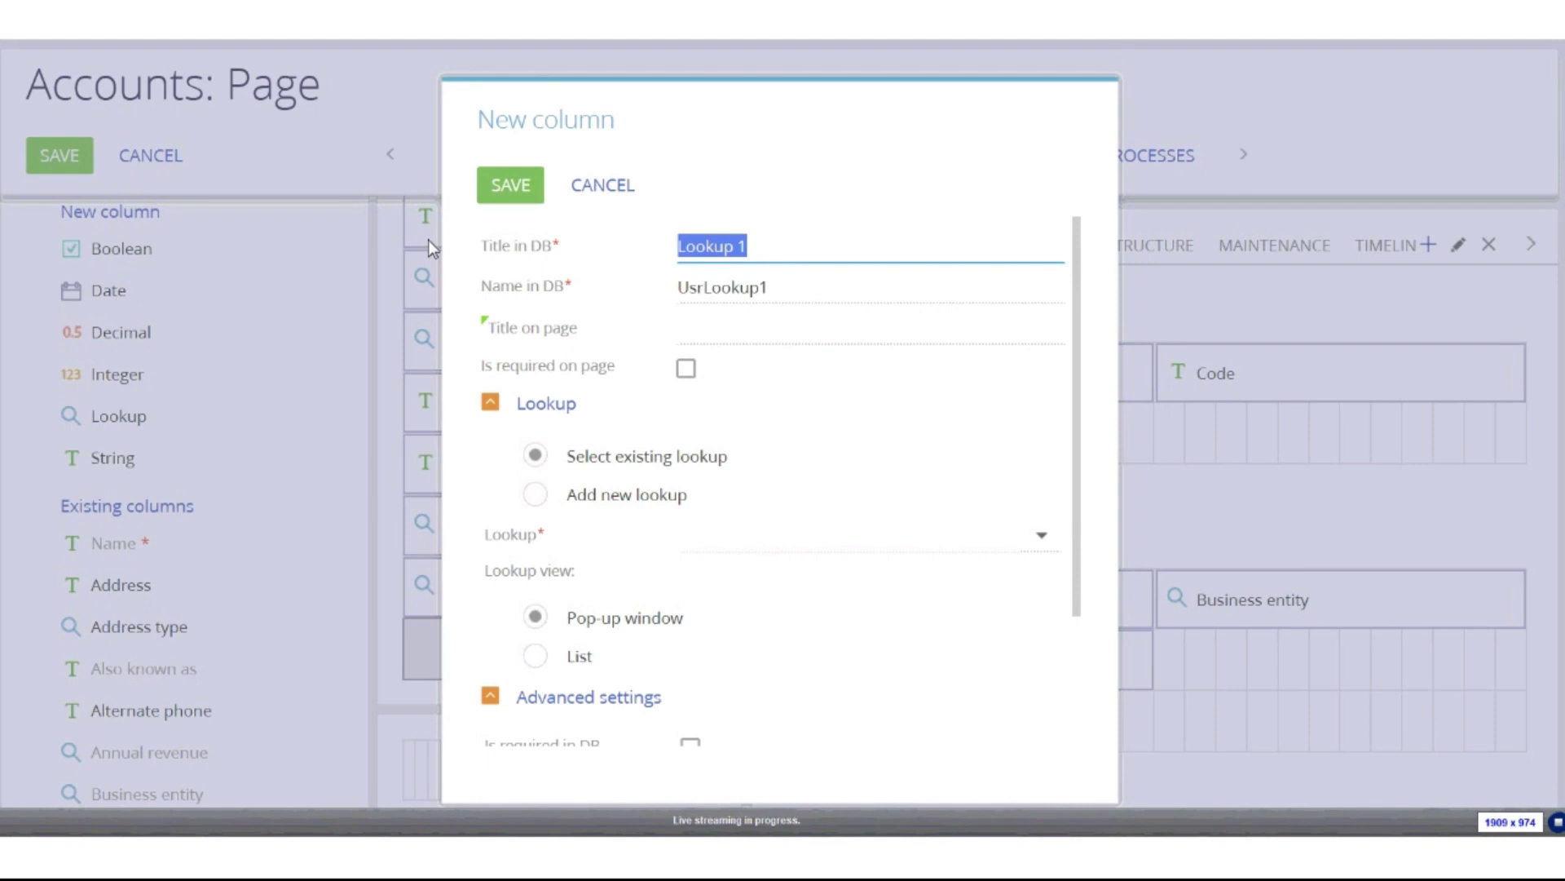
pyautogui.write('Region')
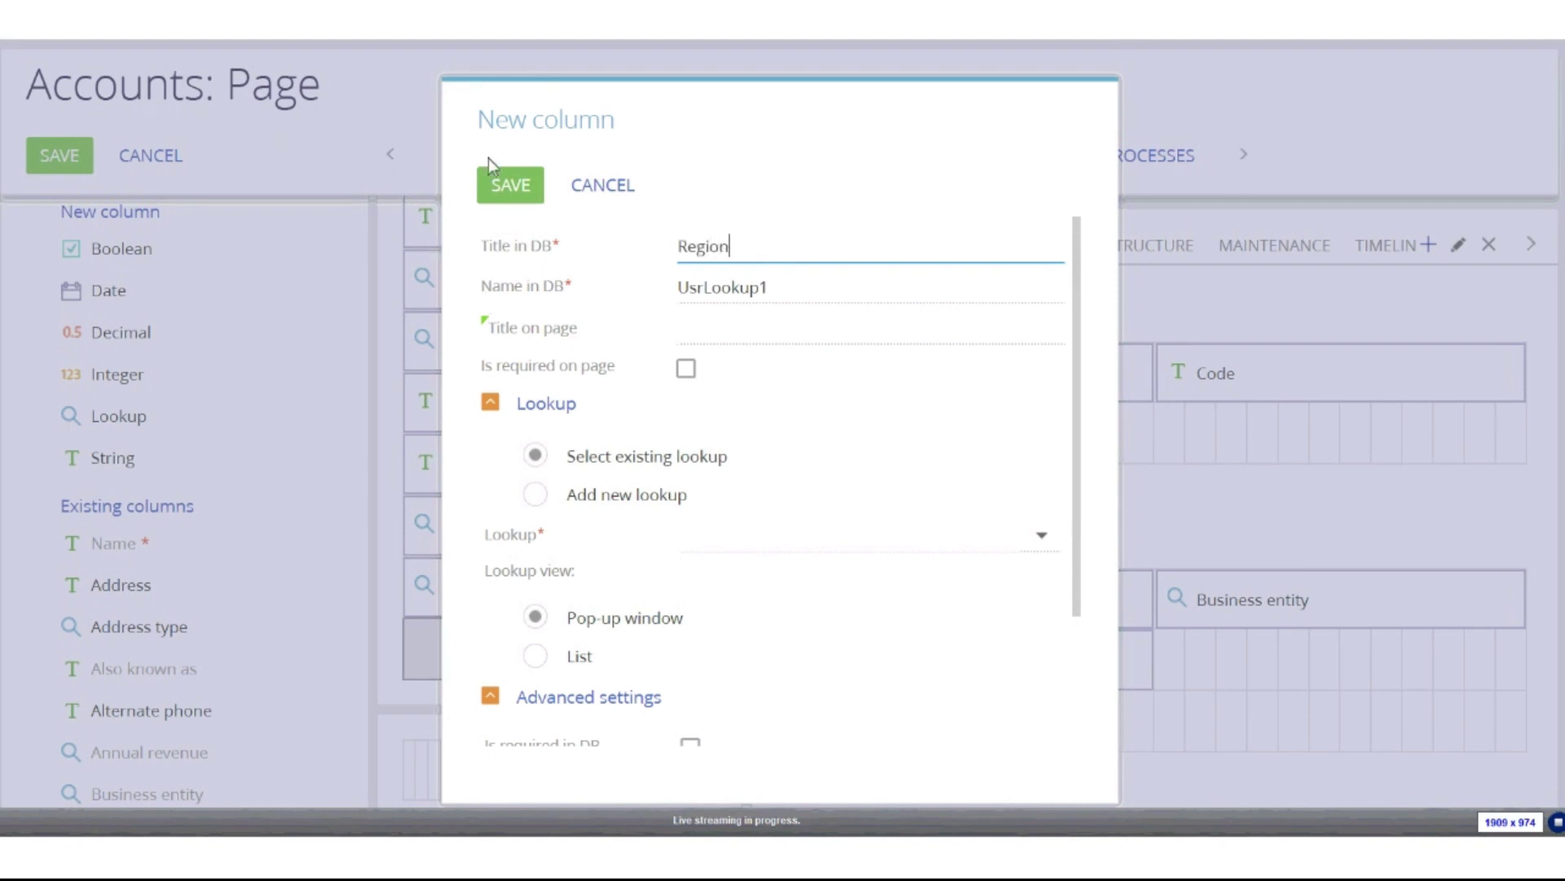
pyautogui.moveTo(812, 277); pyautogui.dragTo(802, 292)
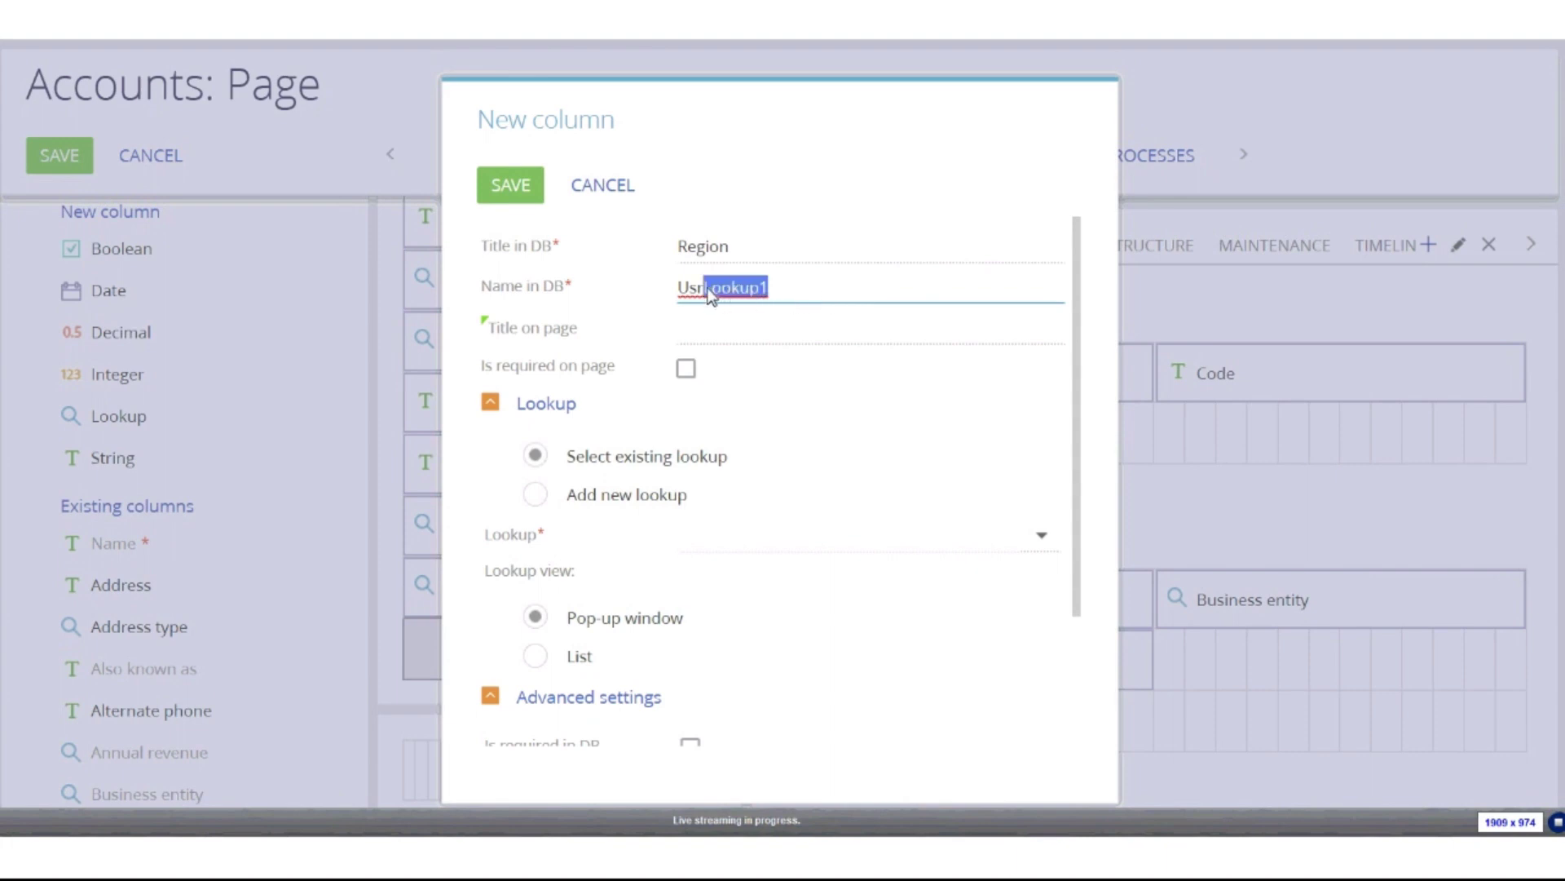
pyautogui.write('Region')
# - Link the Region column to the existing Region Lookup, set its lookup view to List, and save the column
pyautogui.scroll(-1, 925, 566)
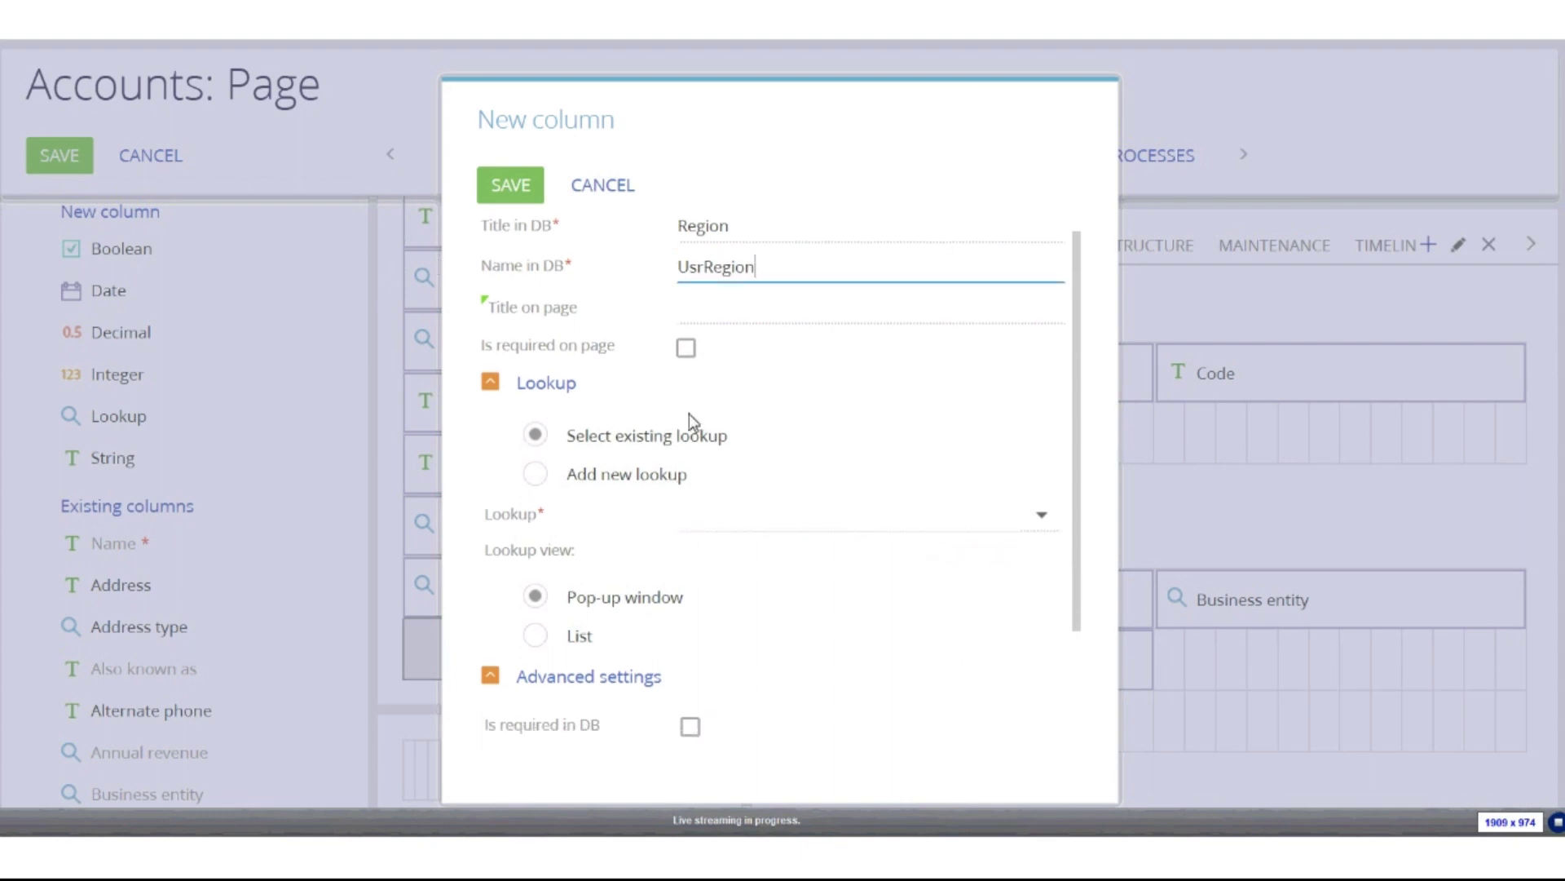
pyautogui.scroll(-3, 685, 396)
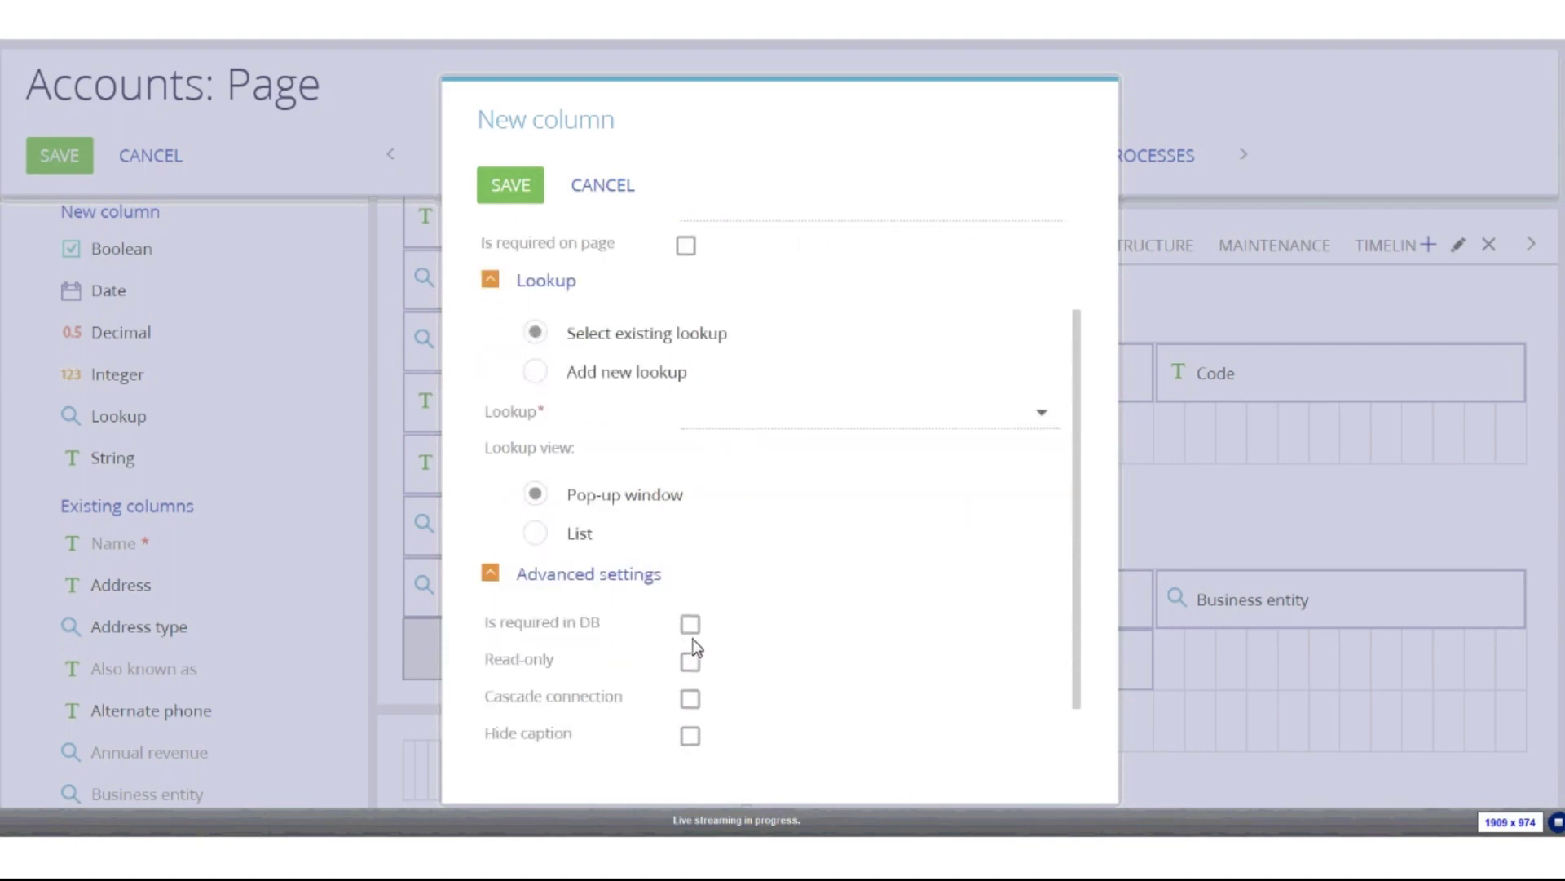
pyautogui.scroll(2, 722, 538)
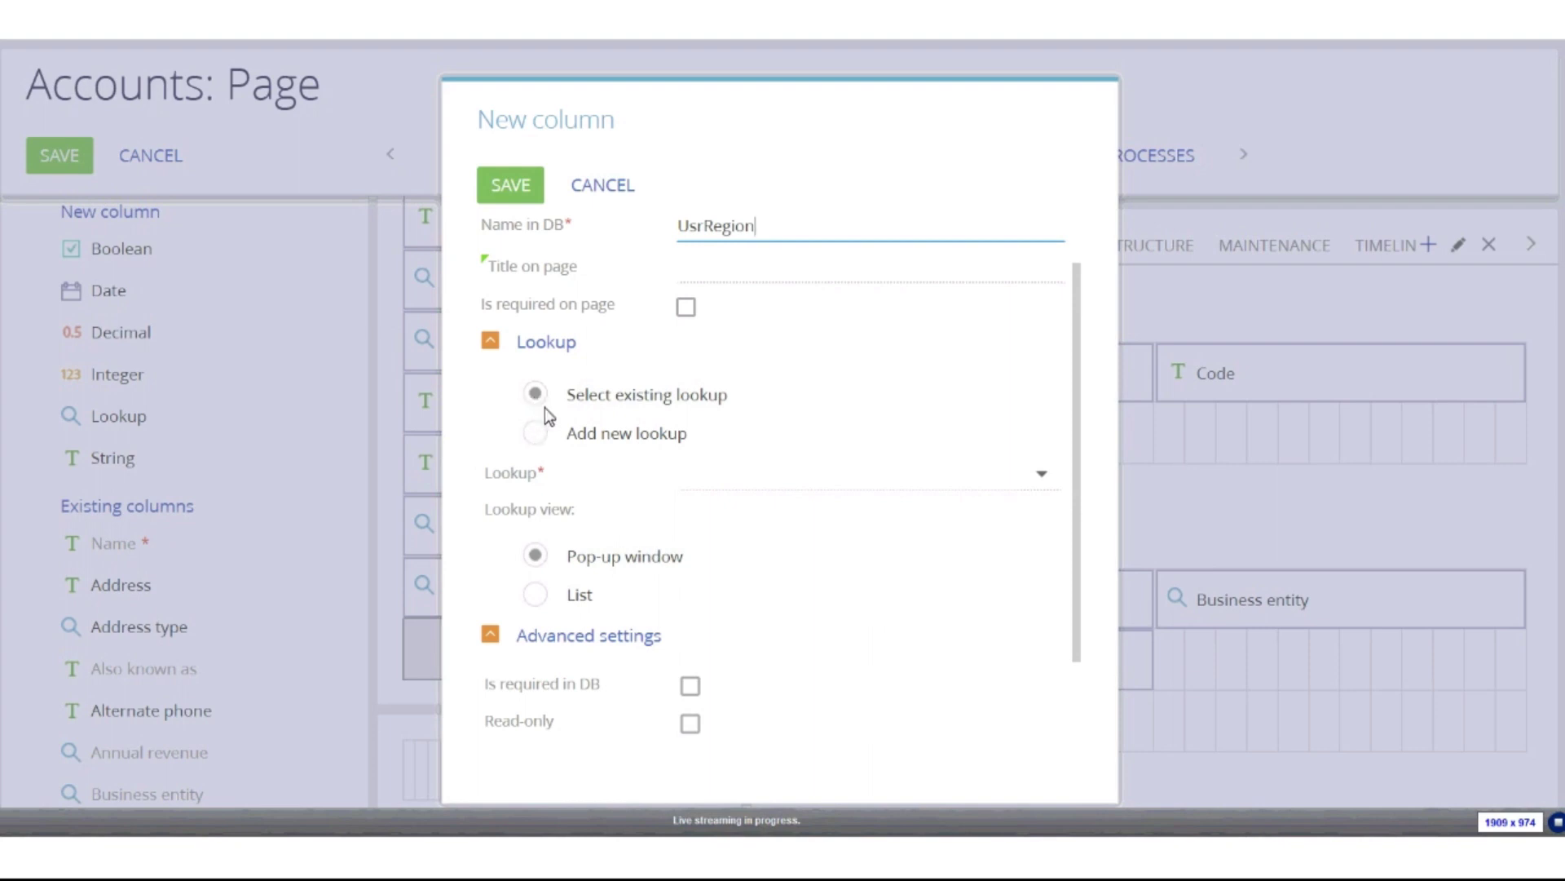
pyautogui.click(1003, 486)
pyautogui.write('r')
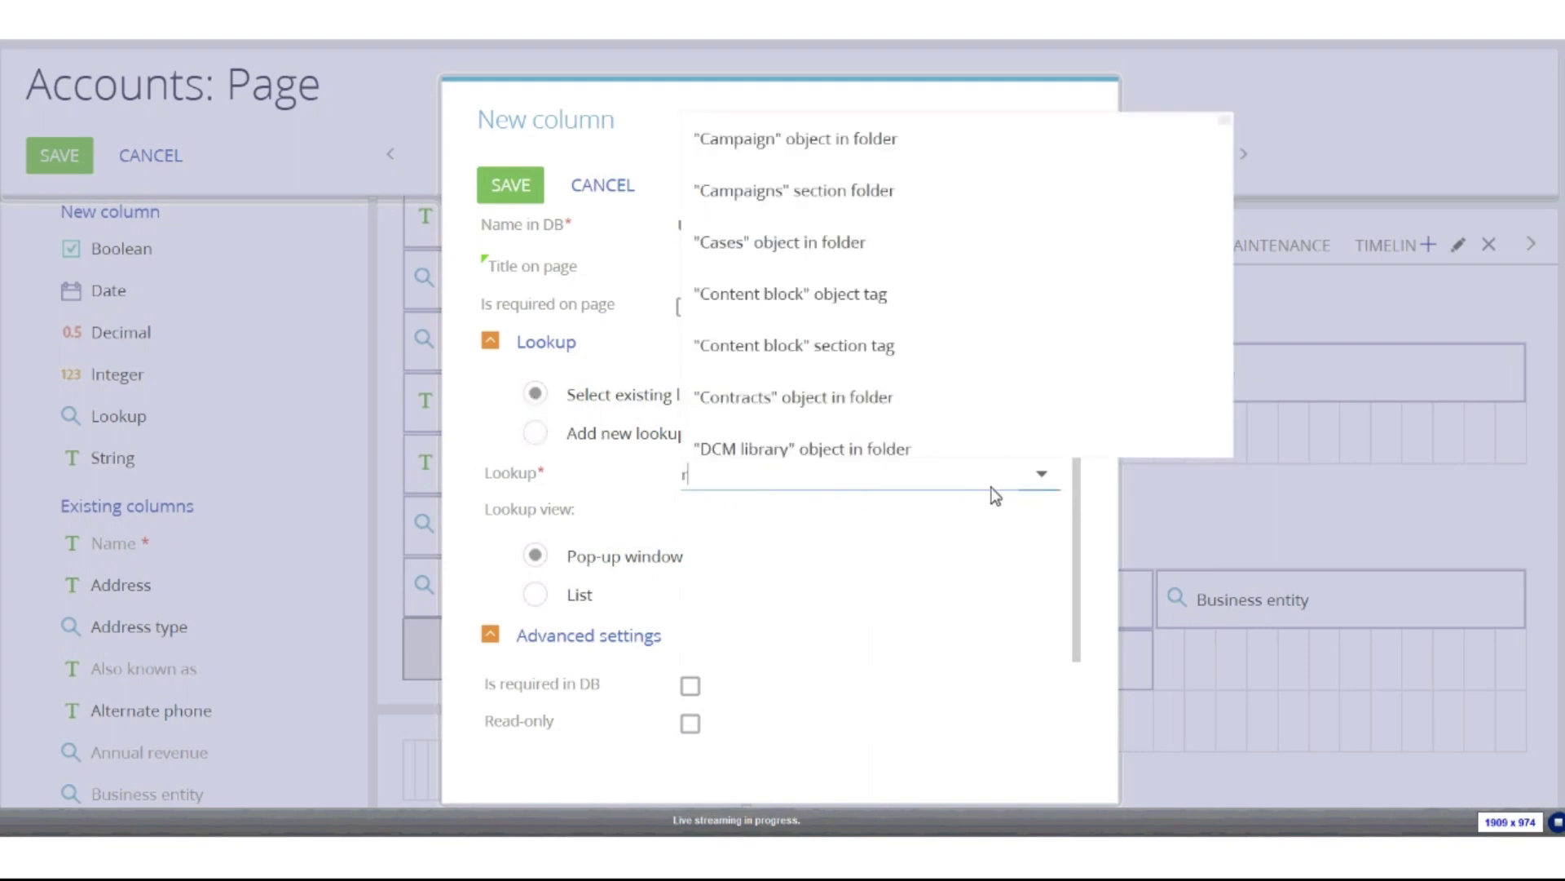
pyautogui.write('egio')
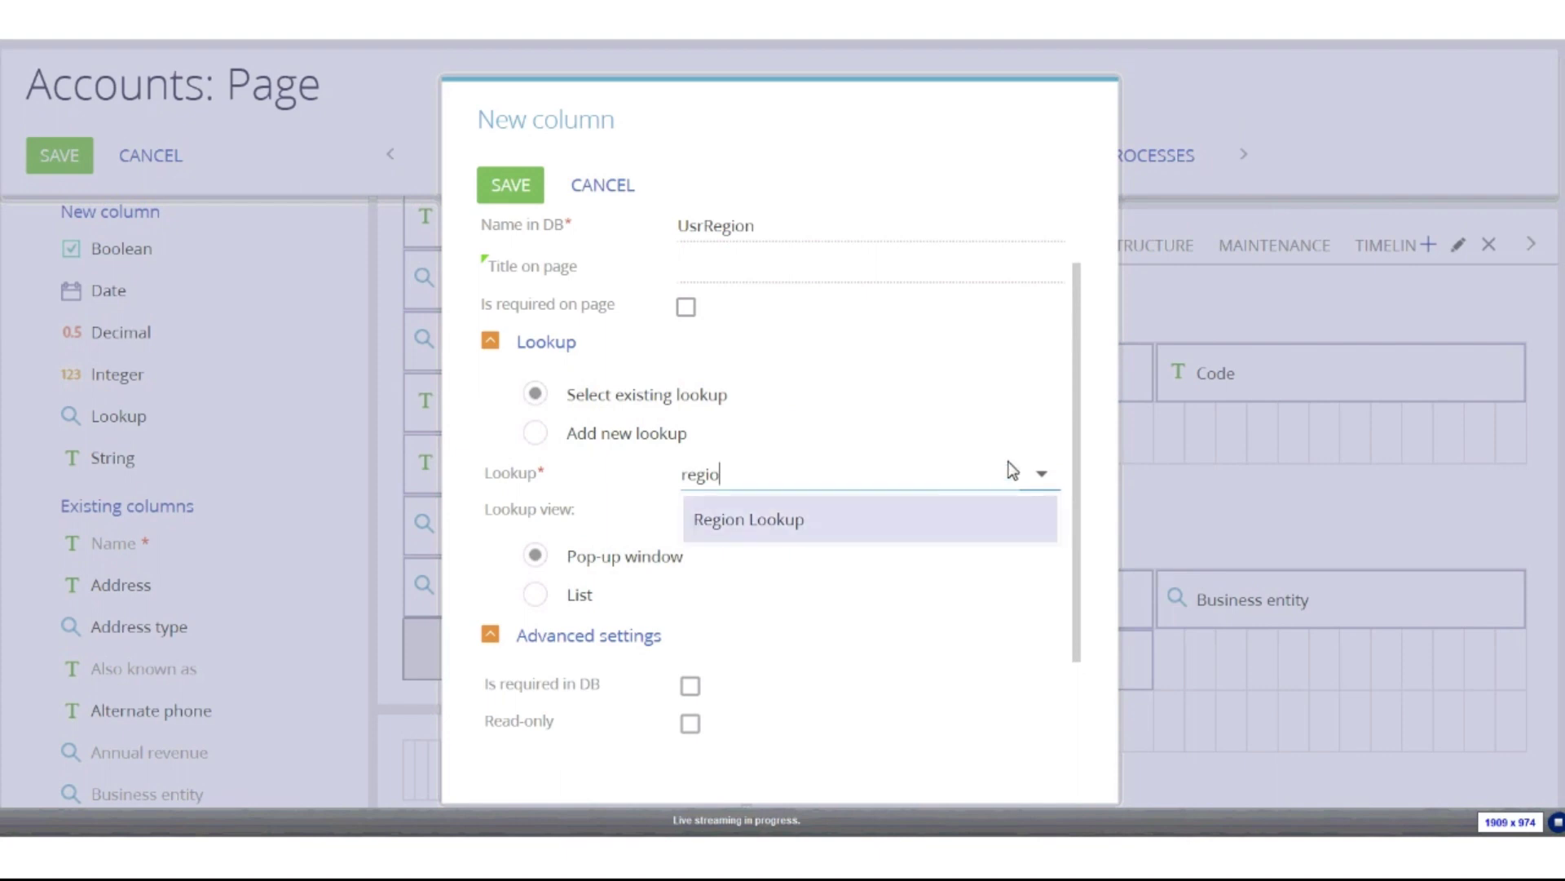
pyautogui.click(718, 522)
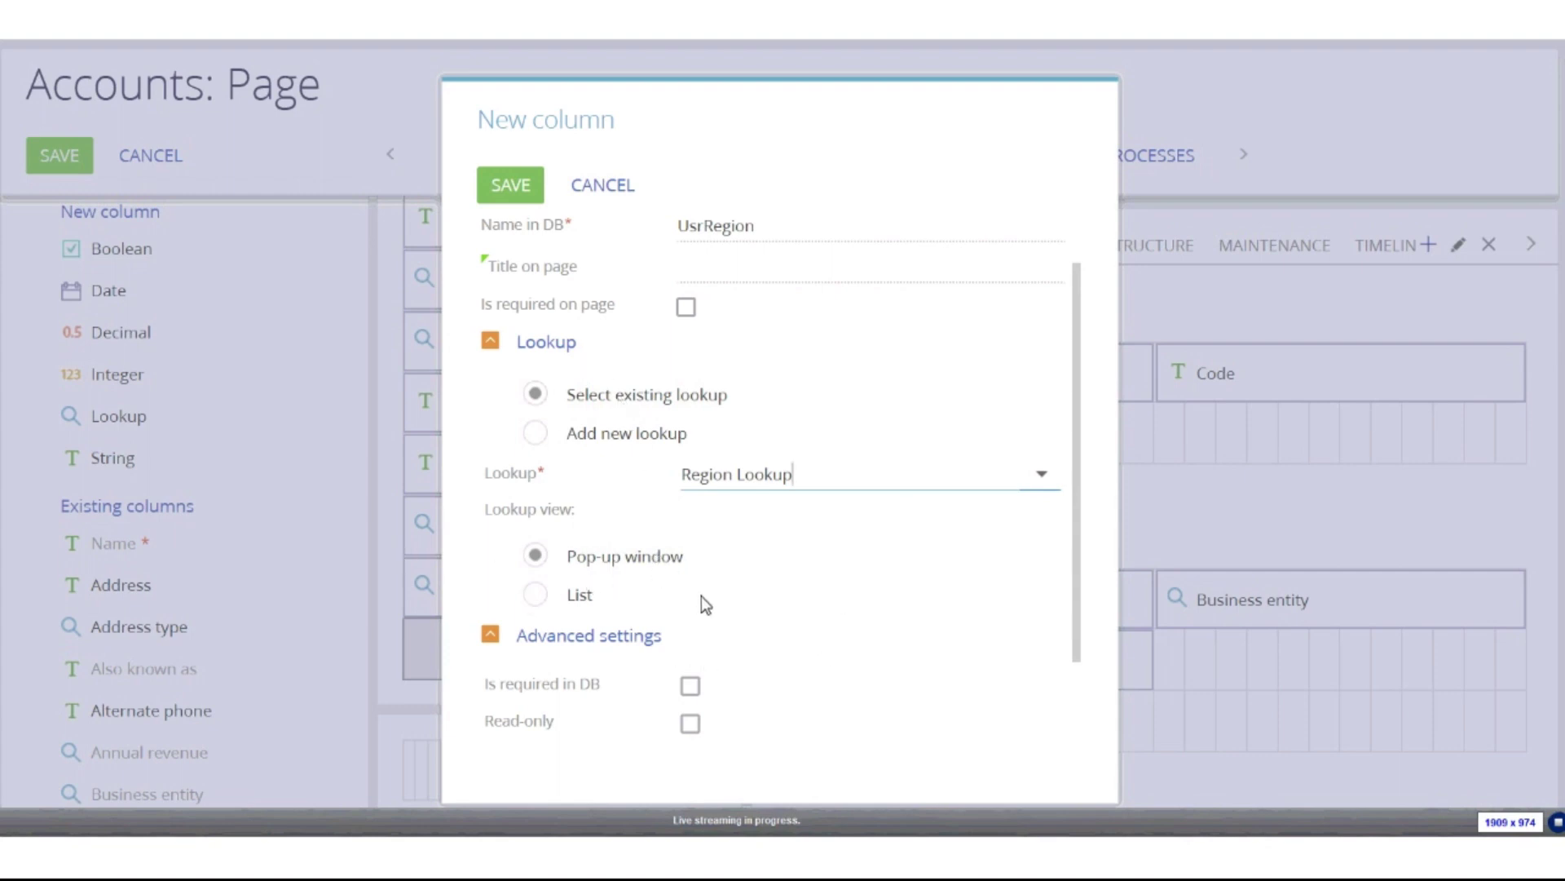
pyautogui.click(536, 601)
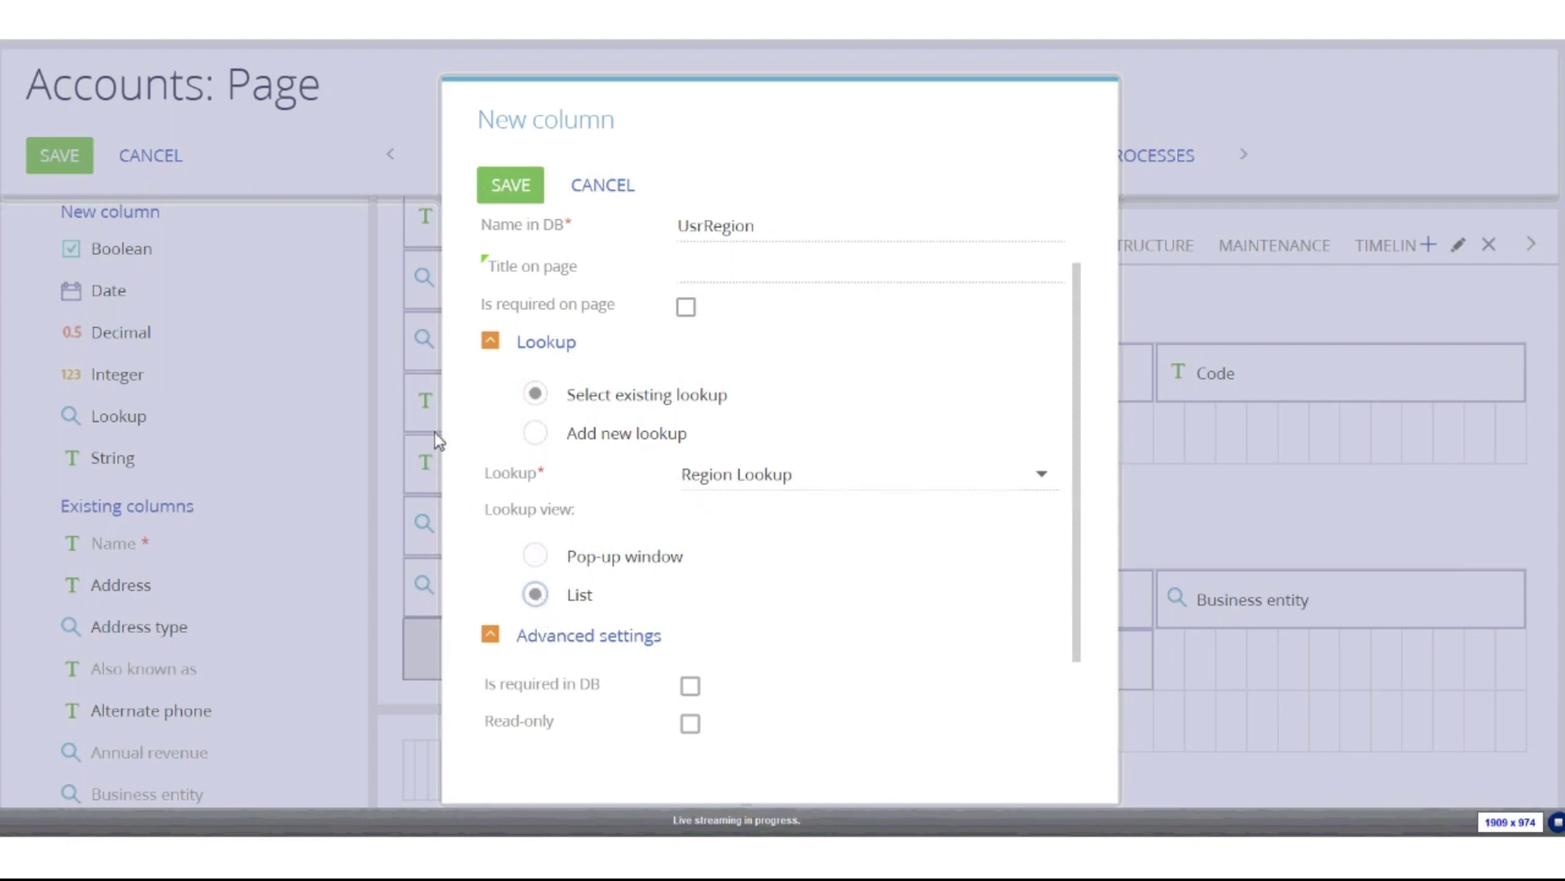
pyautogui.click(505, 191)
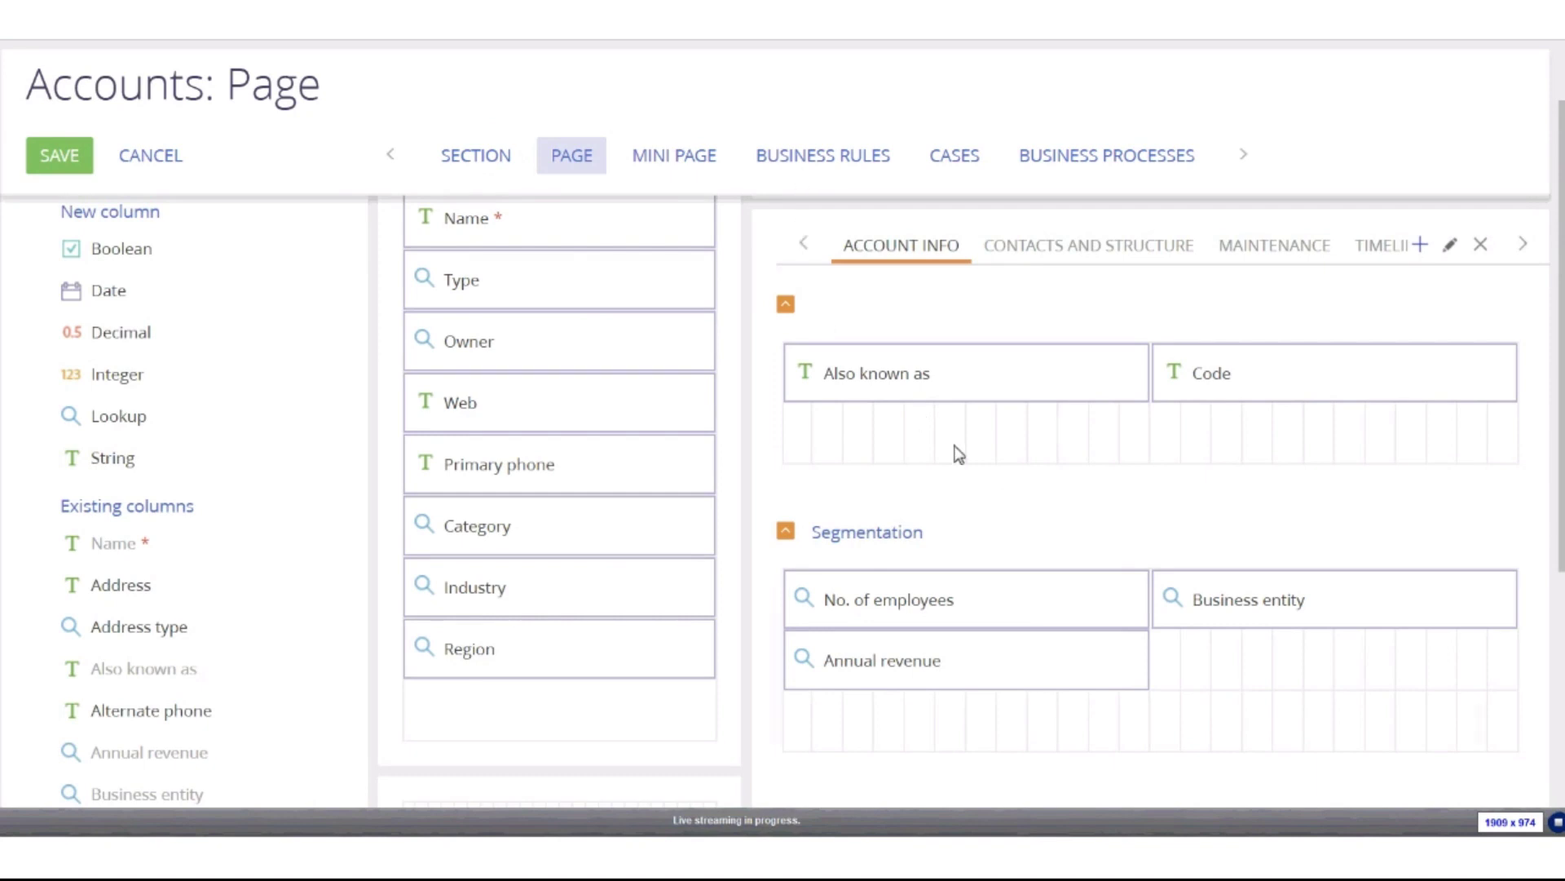
pyautogui.scroll(2, 984, 468)
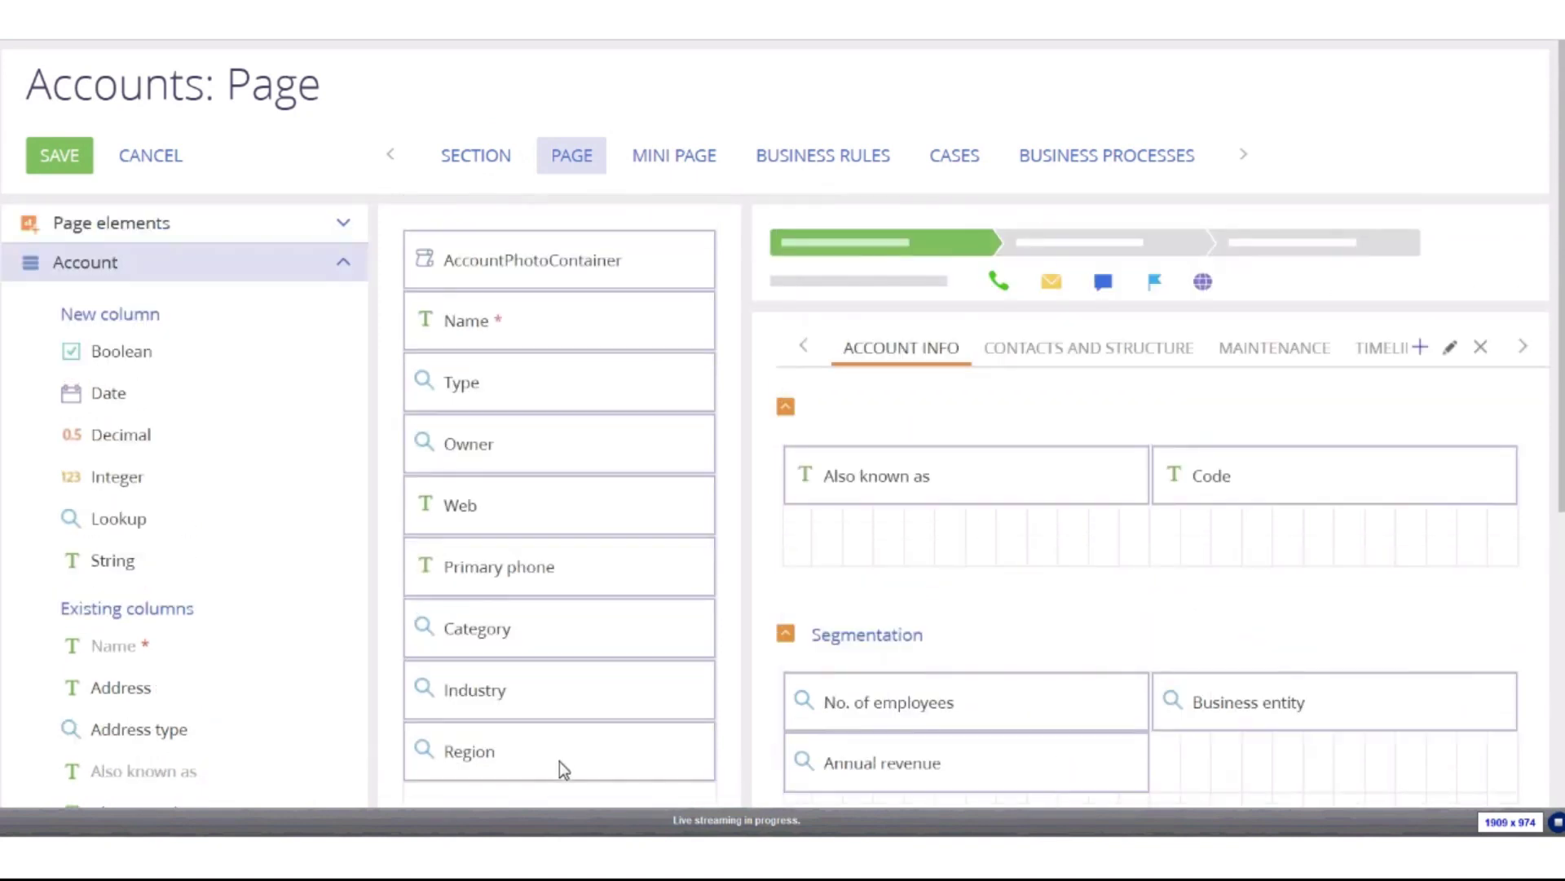
# - Save the Accounts page layout changes and close the section wizard
pyautogui.scroll(-1, 562, 750)
pyautogui.scroll(1, 658, 469)
pyautogui.click(61, 156)
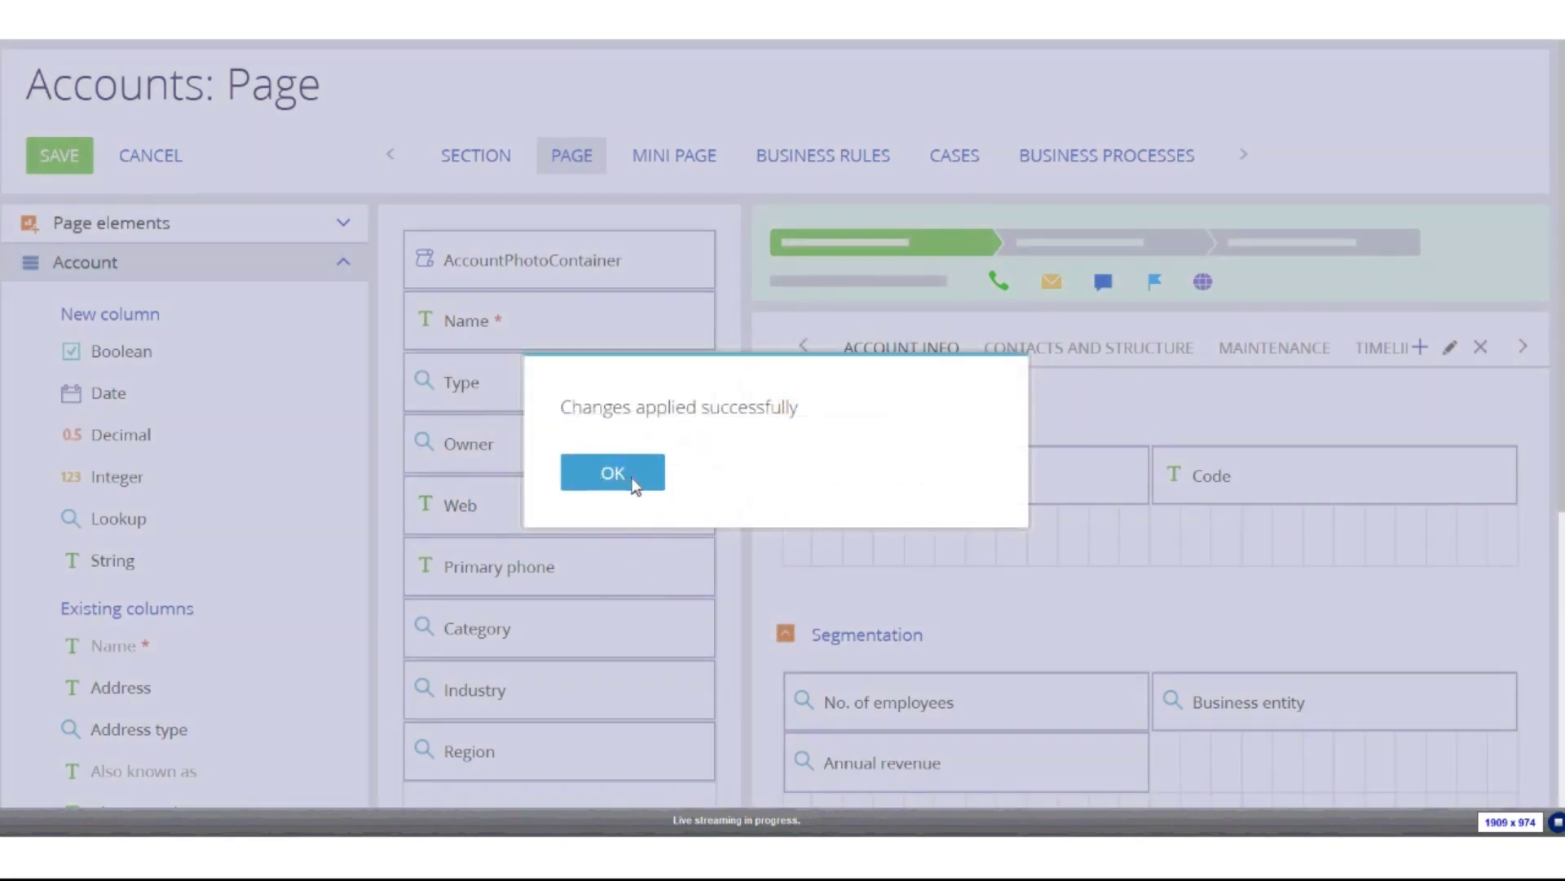
pyautogui.click(618, 475)
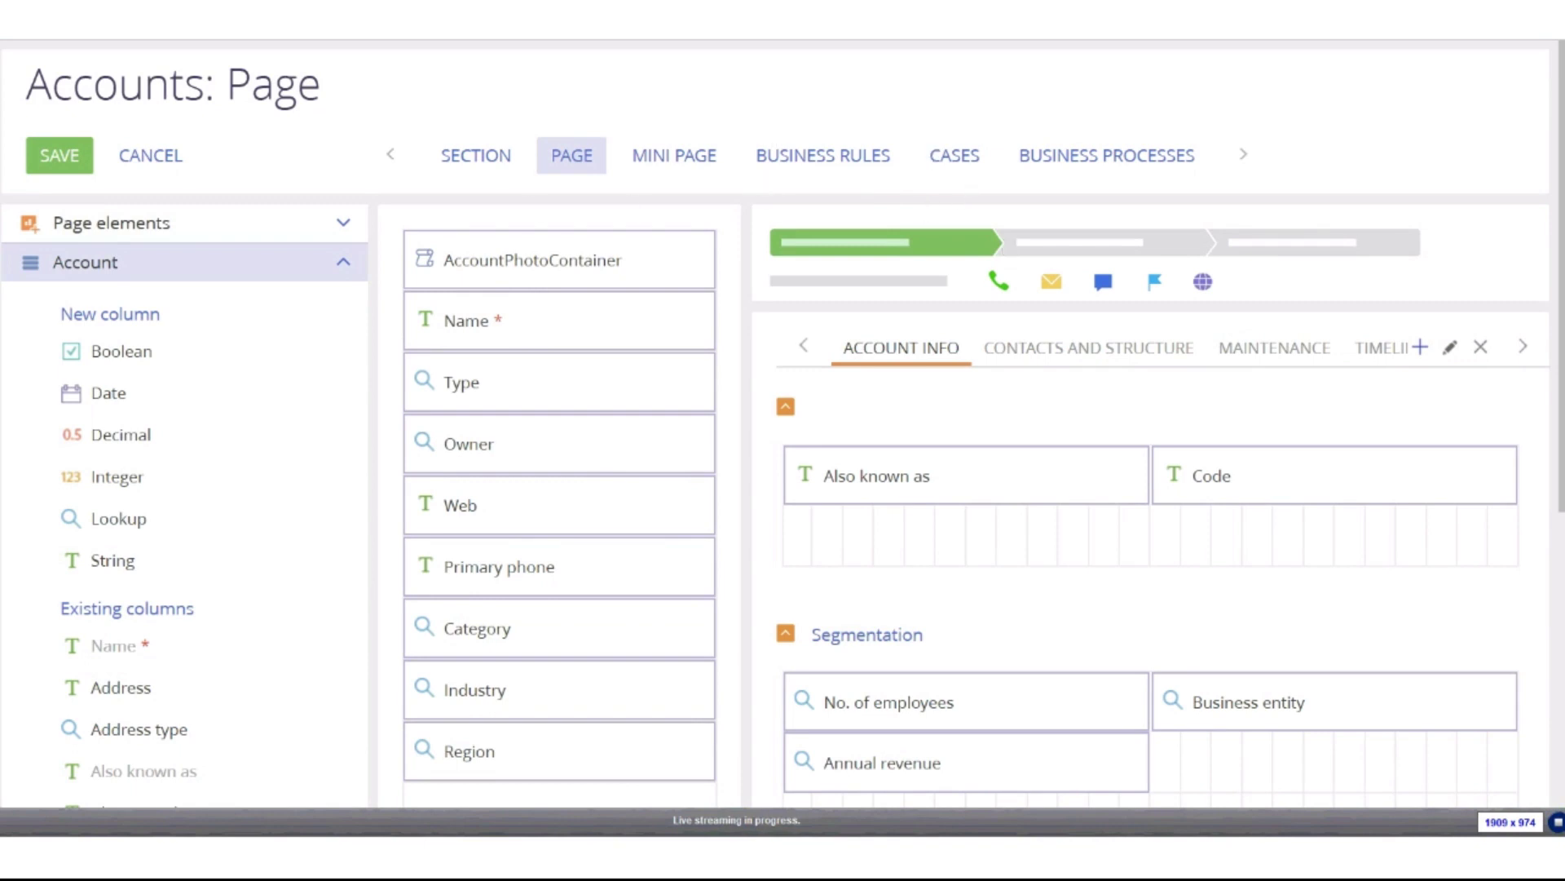
pyautogui.hotkey('ctrl', 'w')
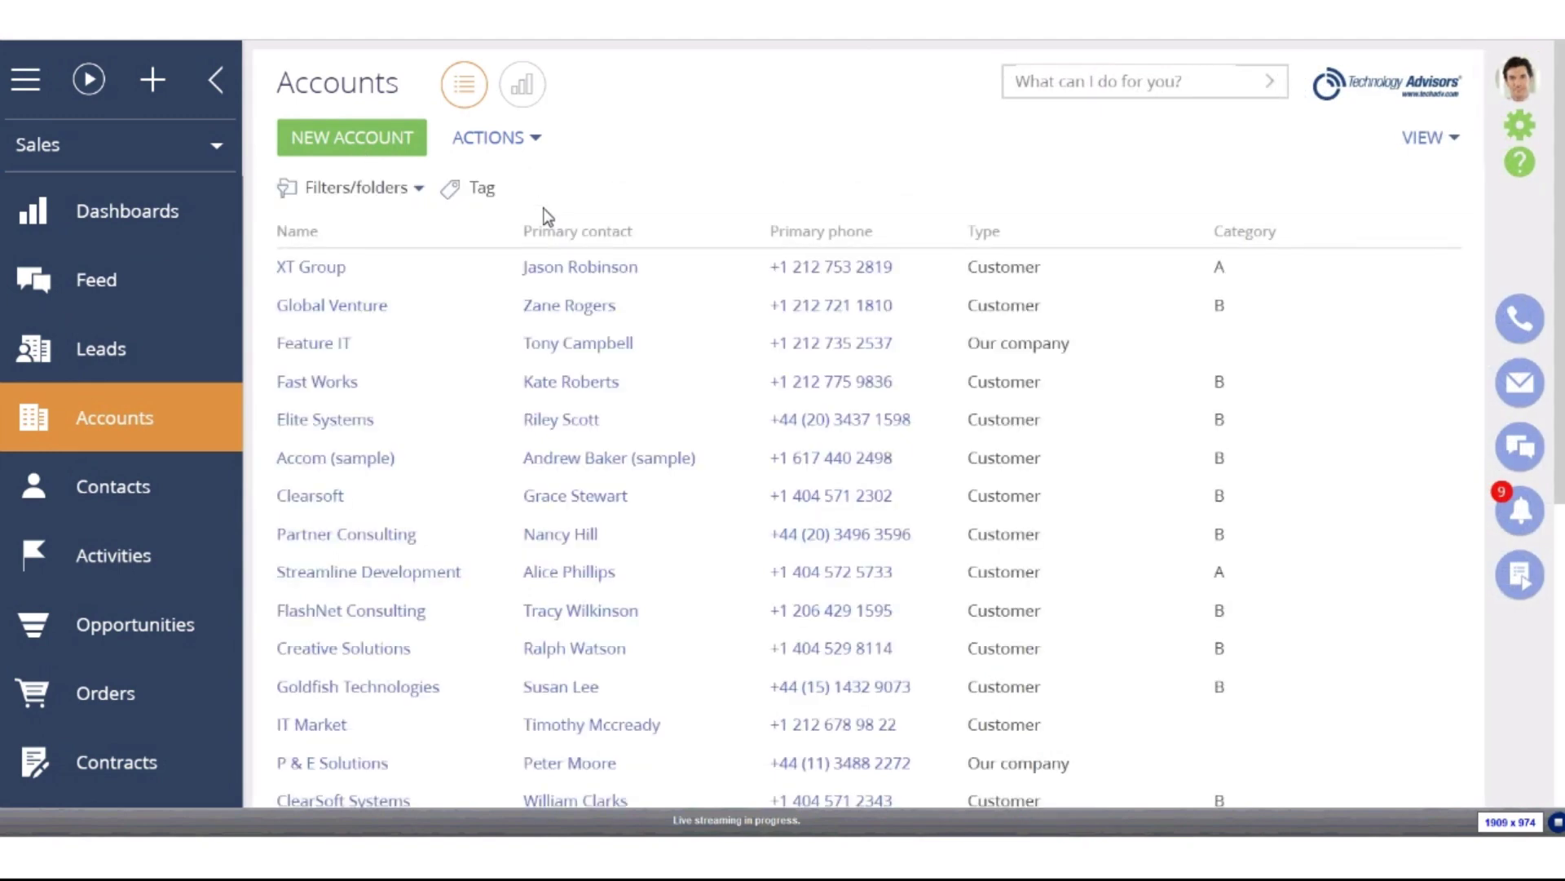
# - Open the XT Group account and examine its Region field and the values it offers
pyautogui.click(487, 266)
pyautogui.click(322, 319)
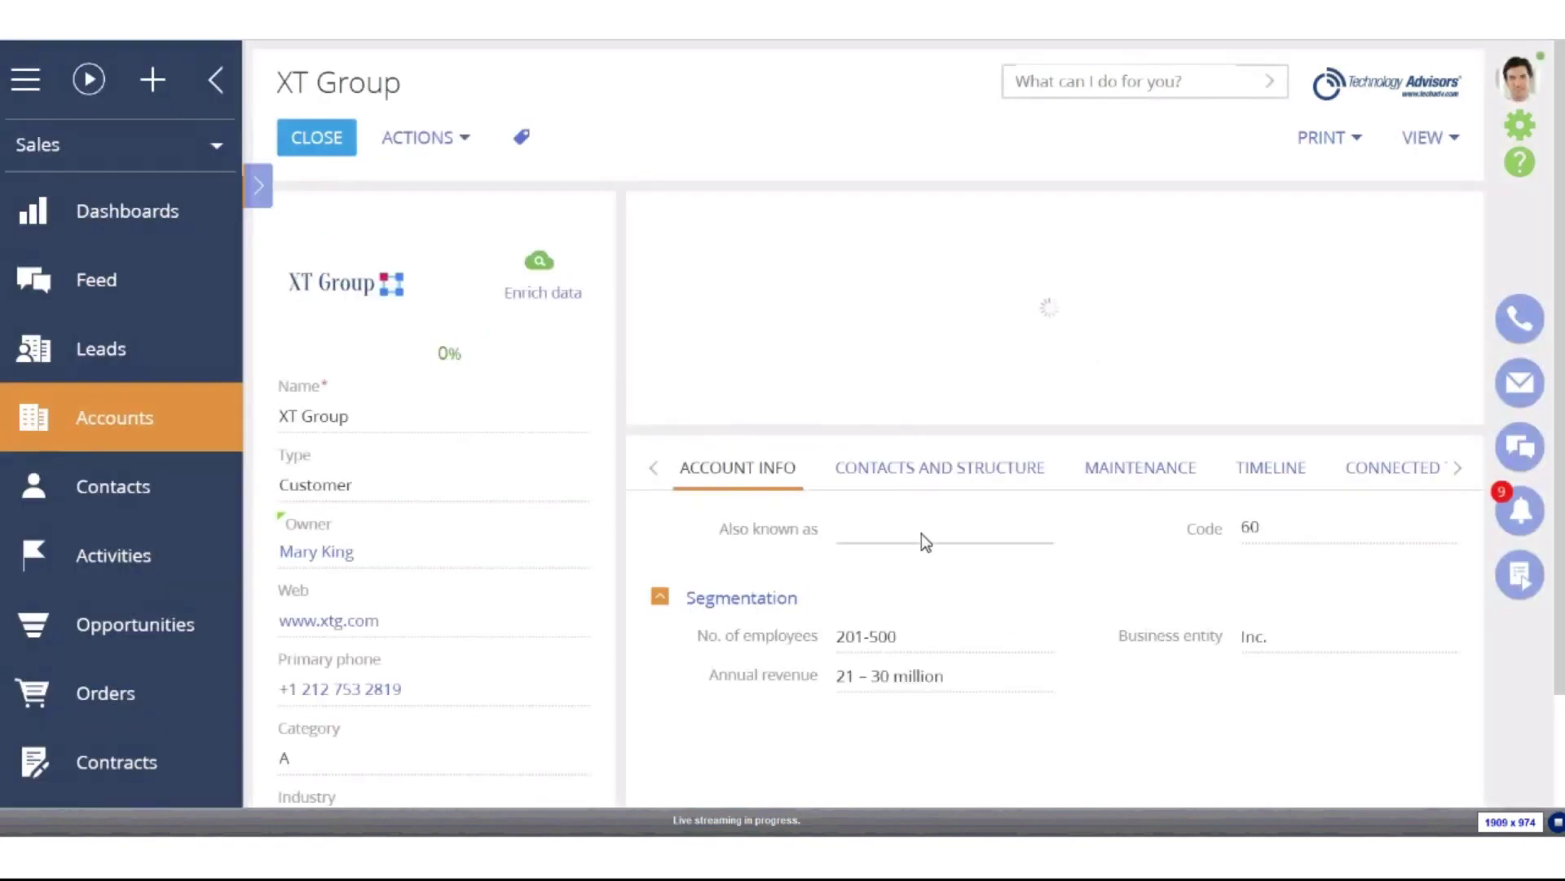
pyautogui.scroll(-2, 595, 441)
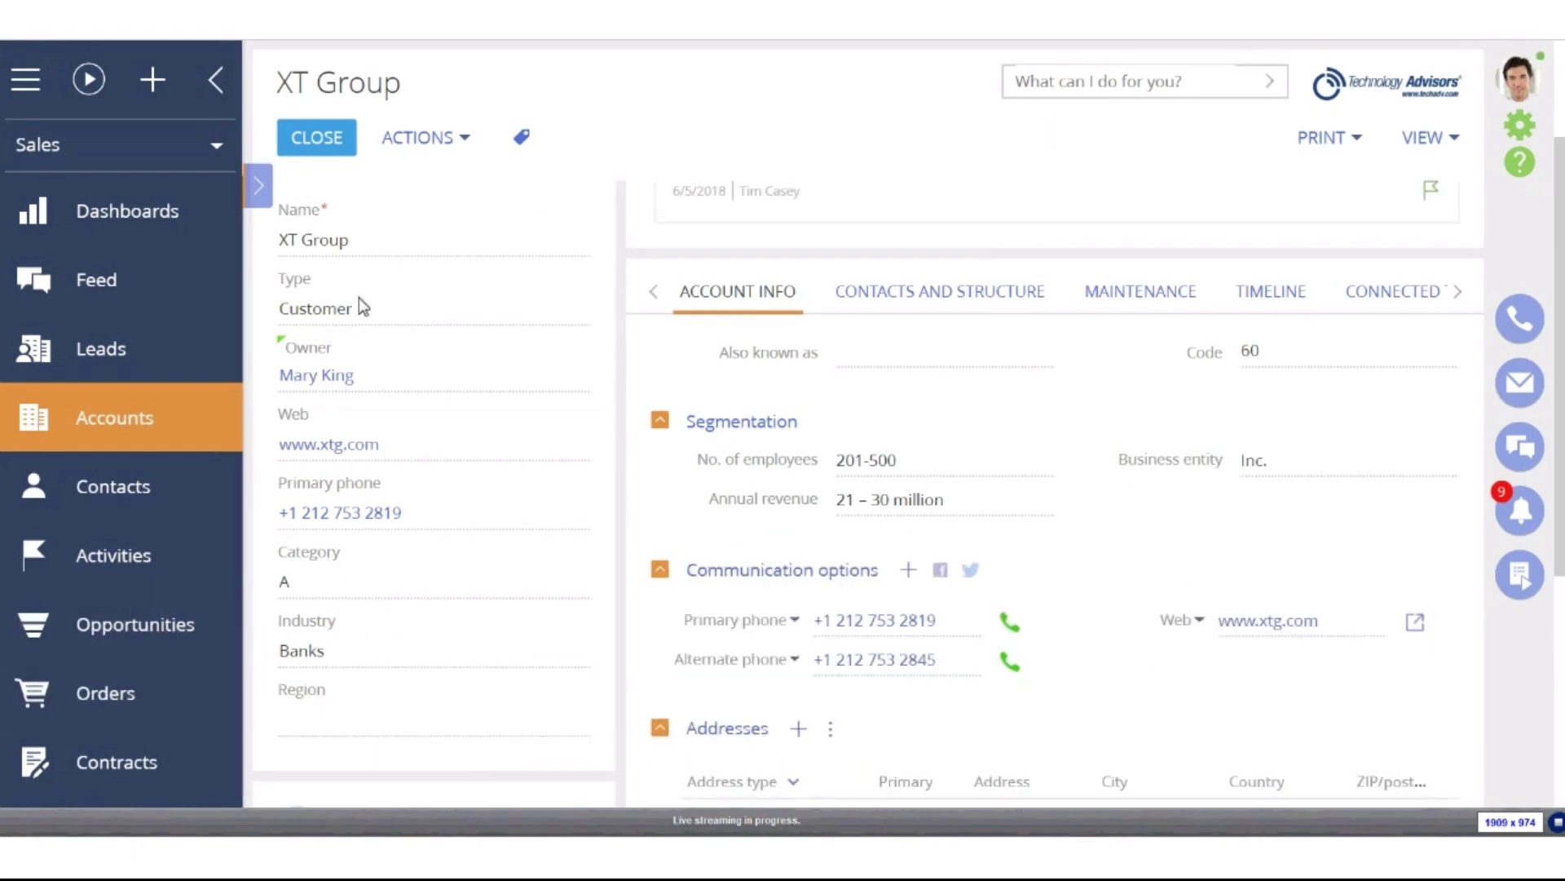
pyautogui.click(572, 730)
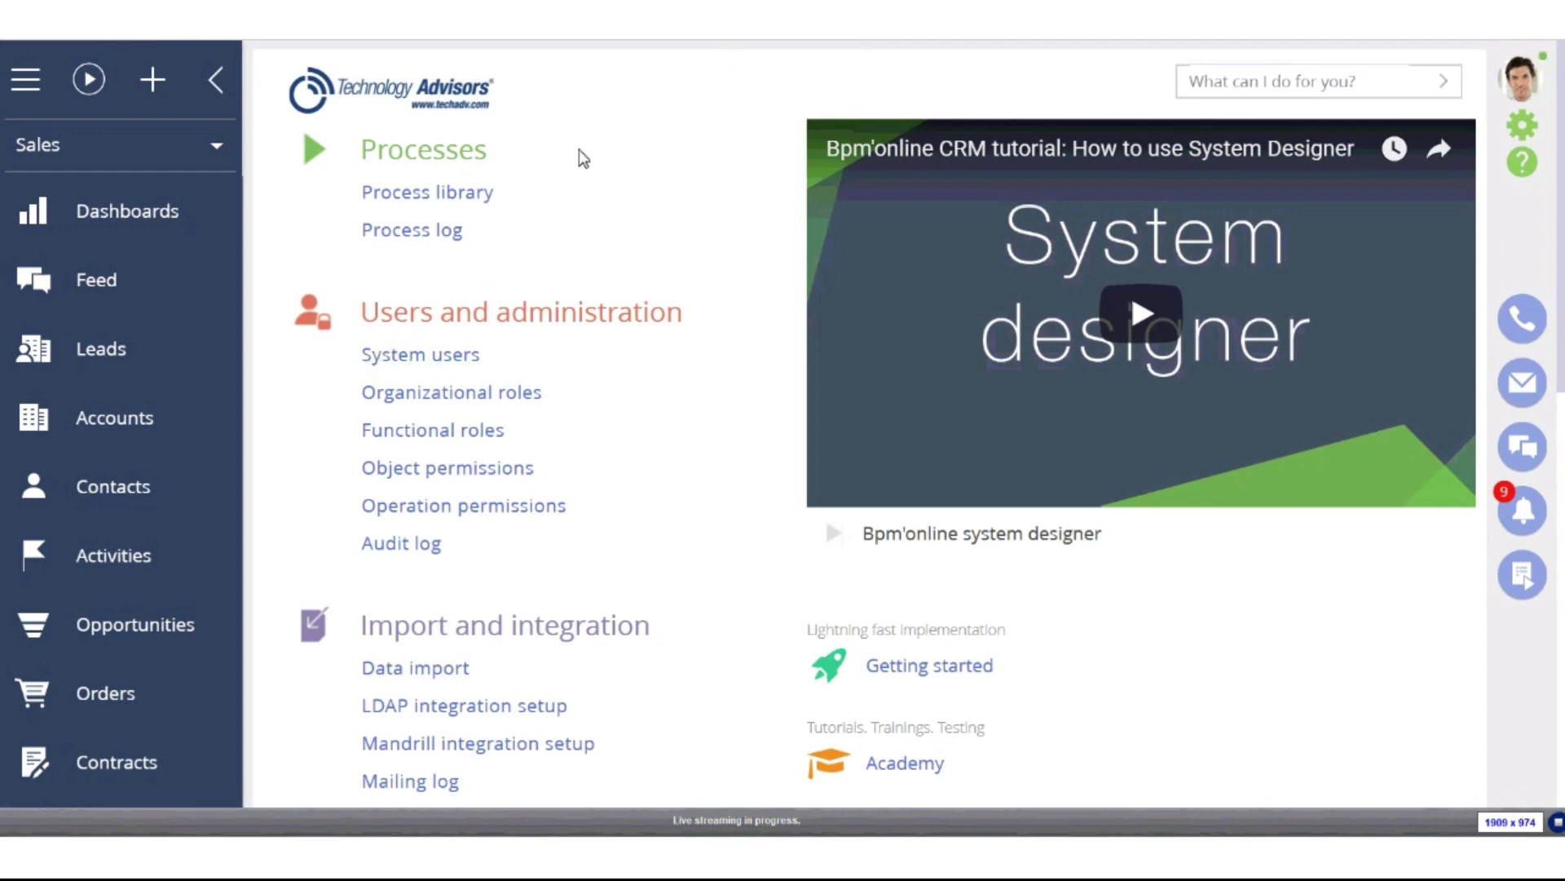
pyautogui.click(471, 197)
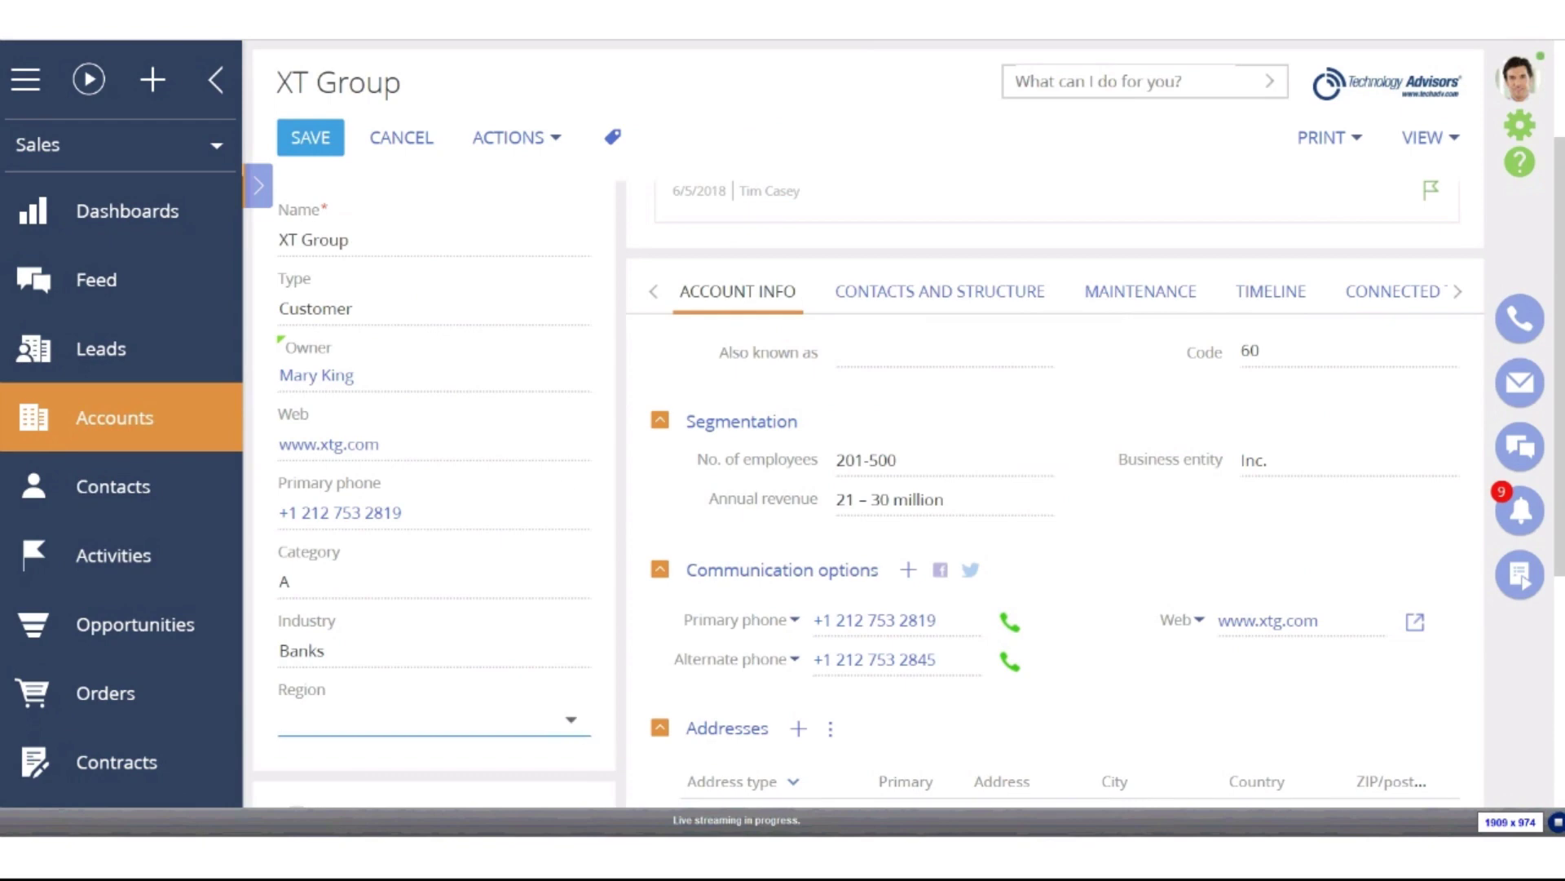
pyautogui.scroll(3, 453, 390)
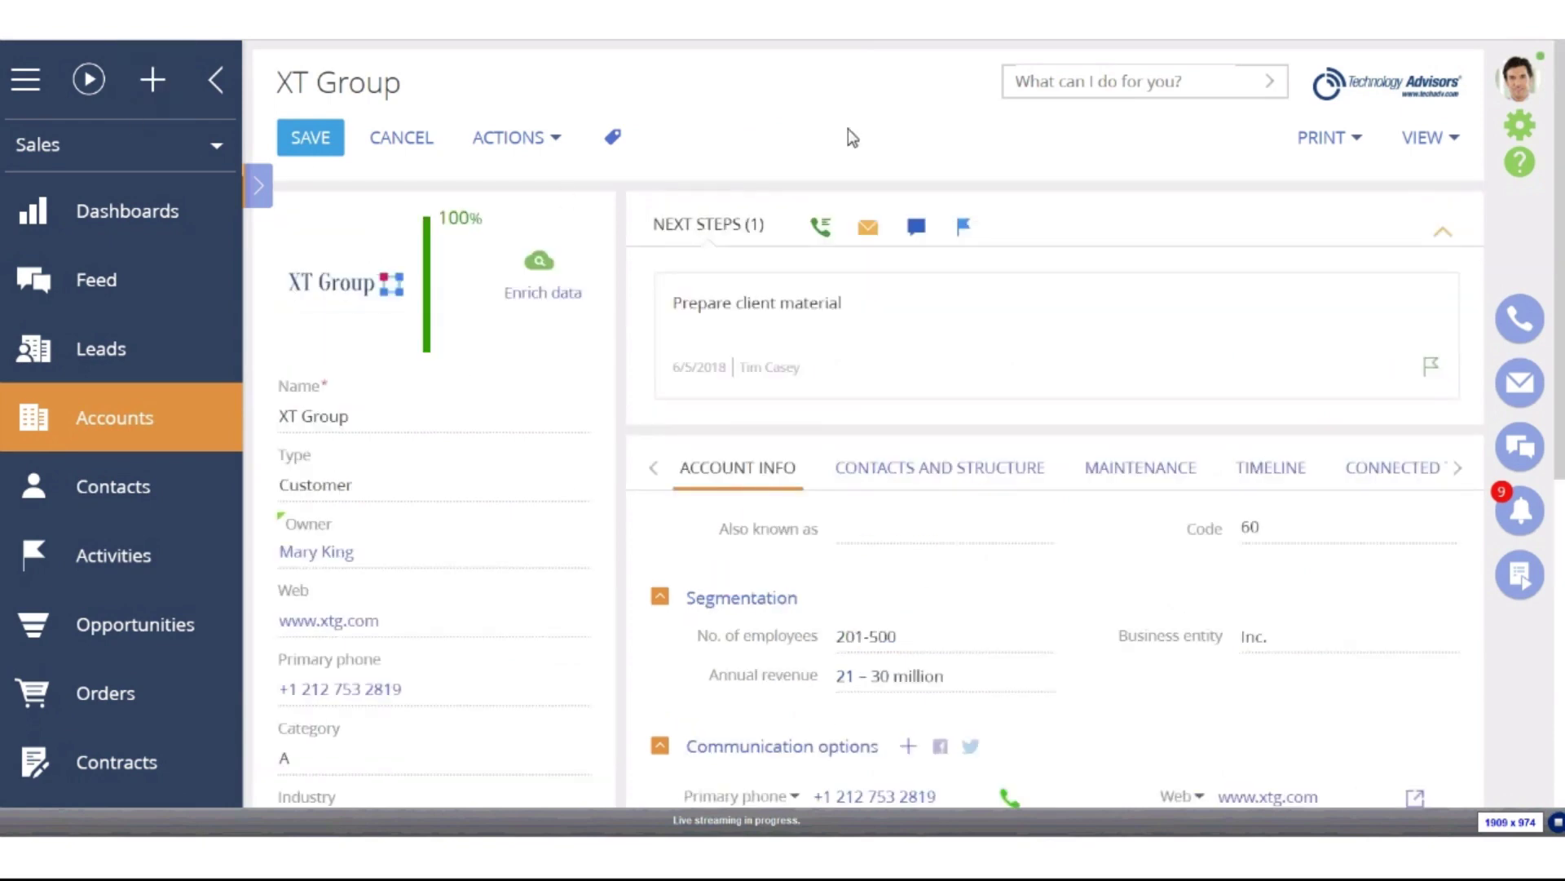
# - Go to the Lookups section under System setup in the System designer
pyautogui.click(1529, 143)
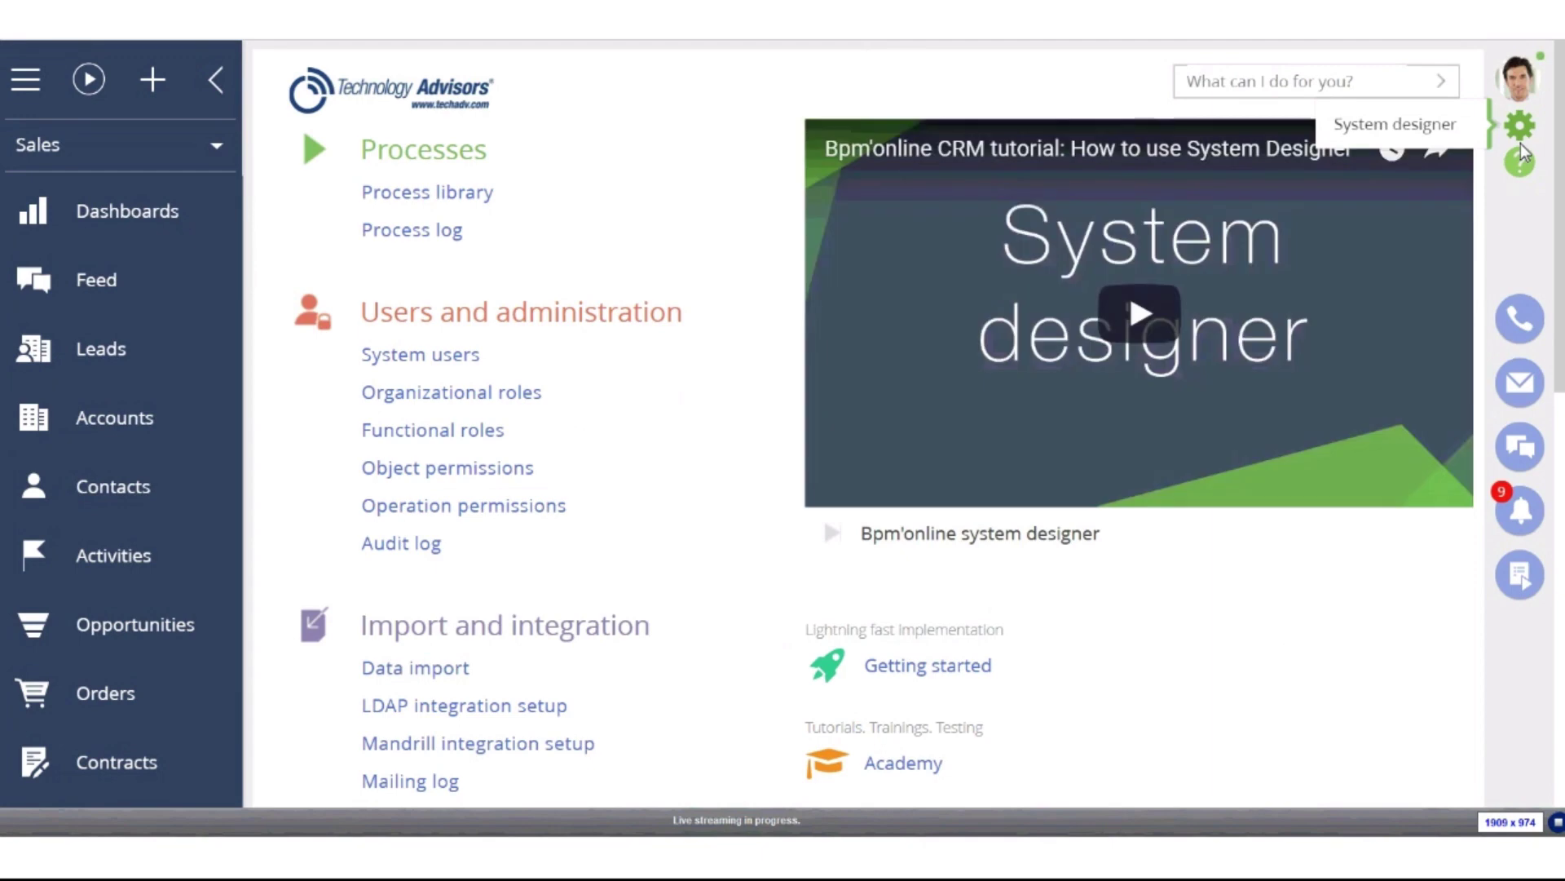
pyautogui.scroll(-7, 789, 489)
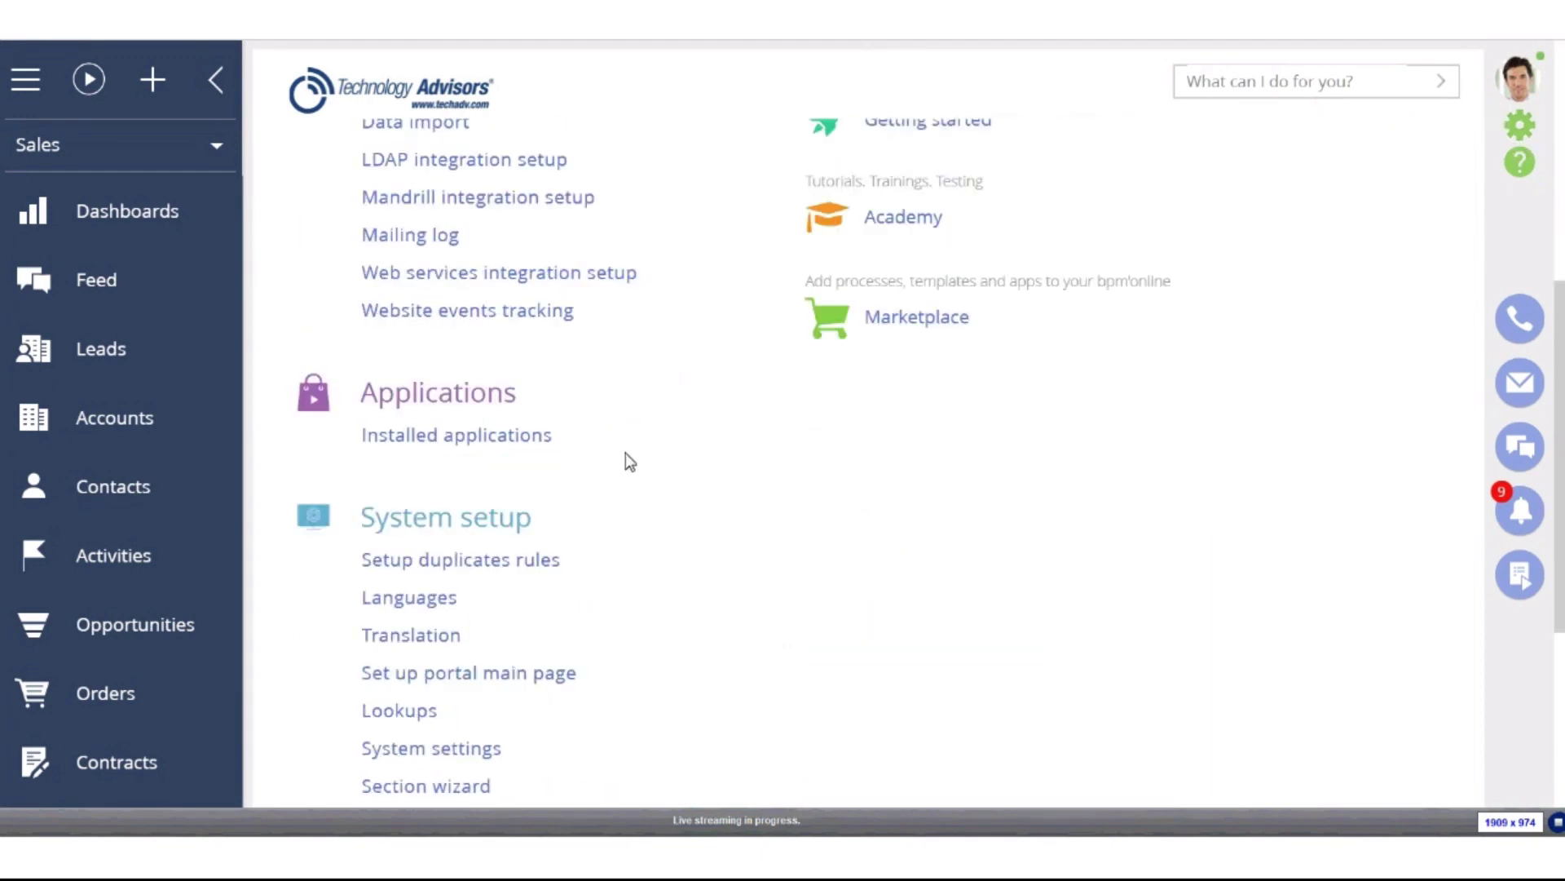
pyautogui.scroll(-1, 625, 452)
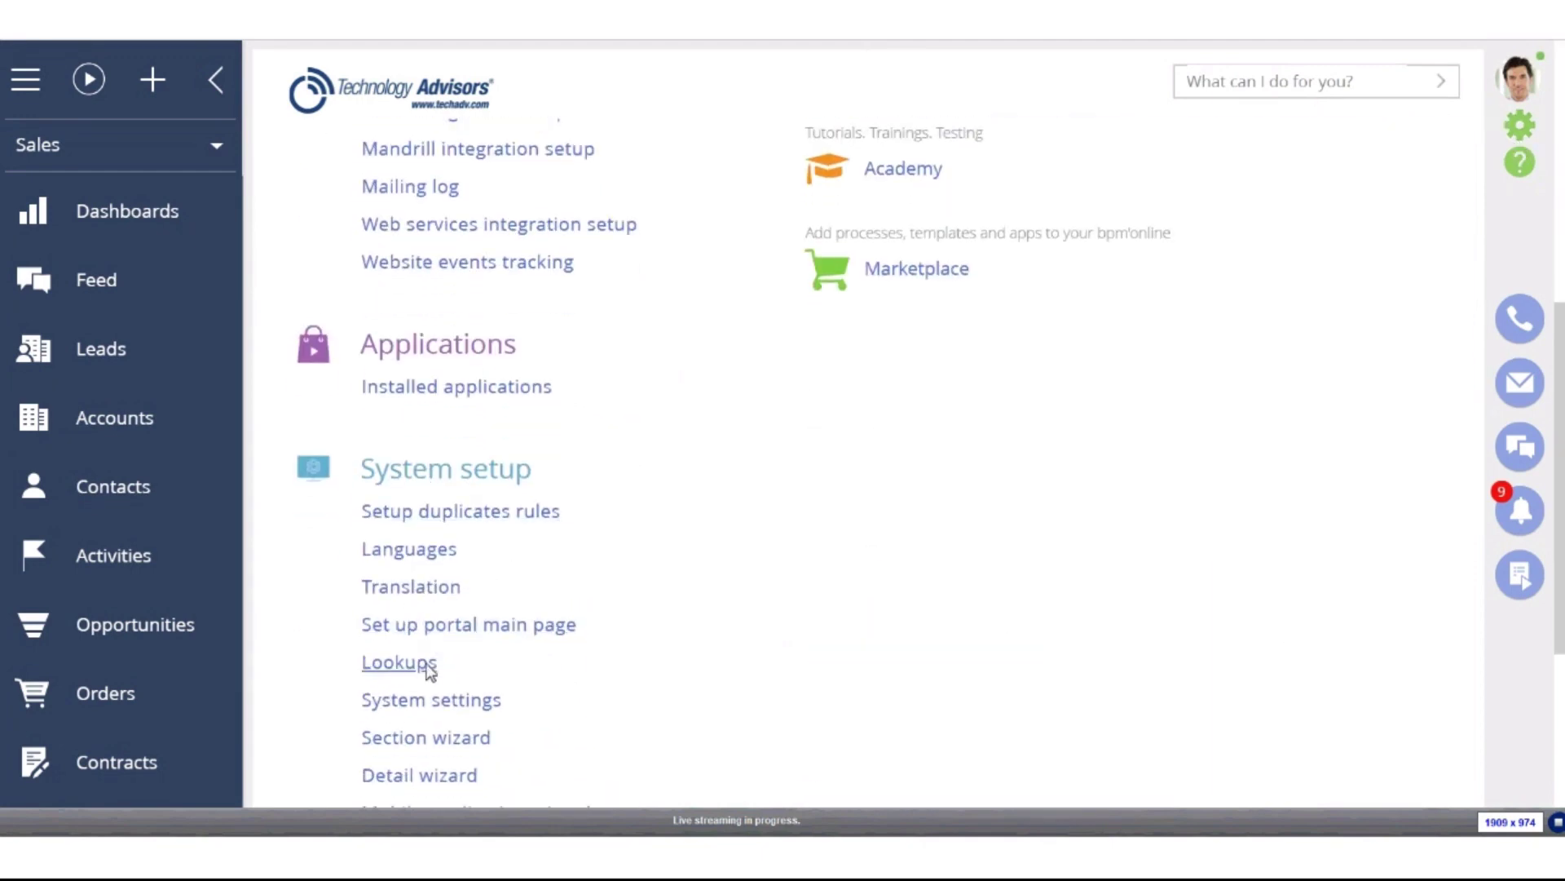
pyautogui.click(402, 664)
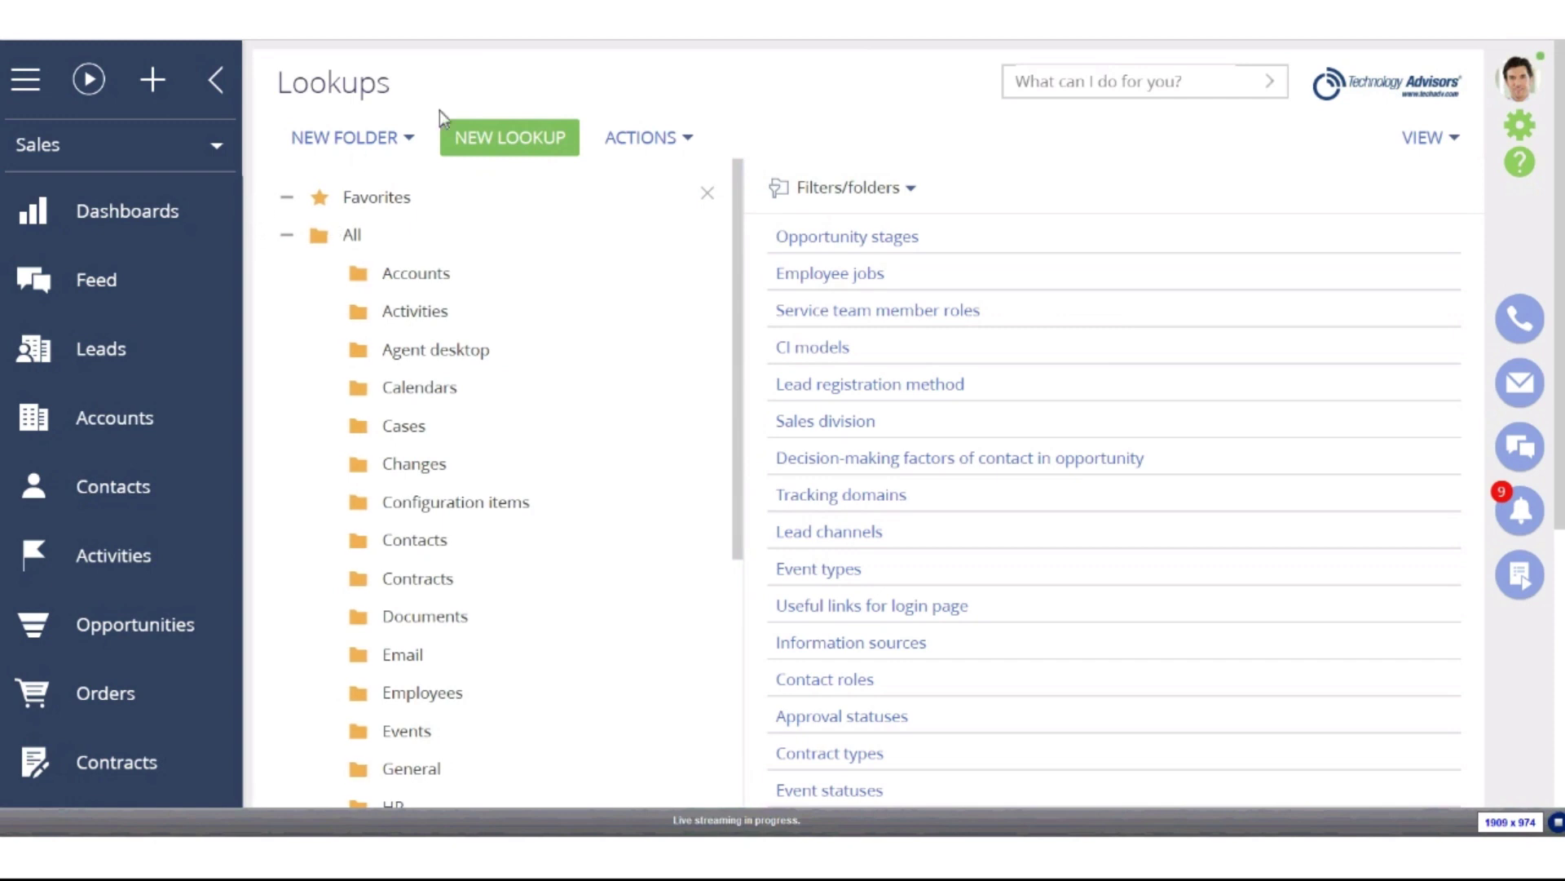
# - Register a new lookup named Region Lookup based on the Region Lookup object and save it
pyautogui.click(509, 140)
pyautogui.click(532, 266)
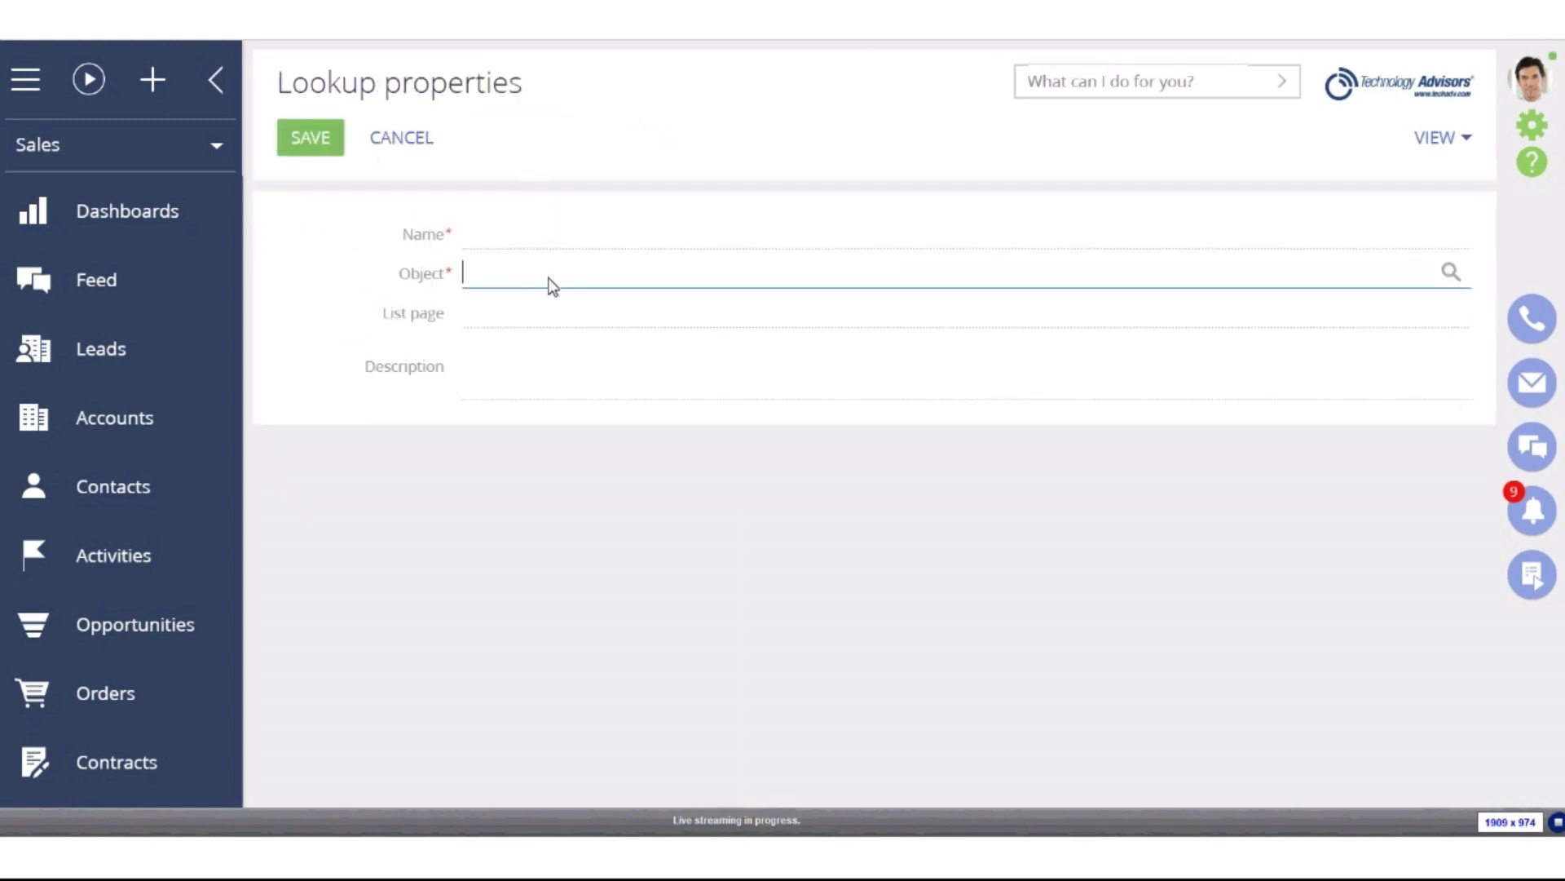
pyautogui.write('Region')
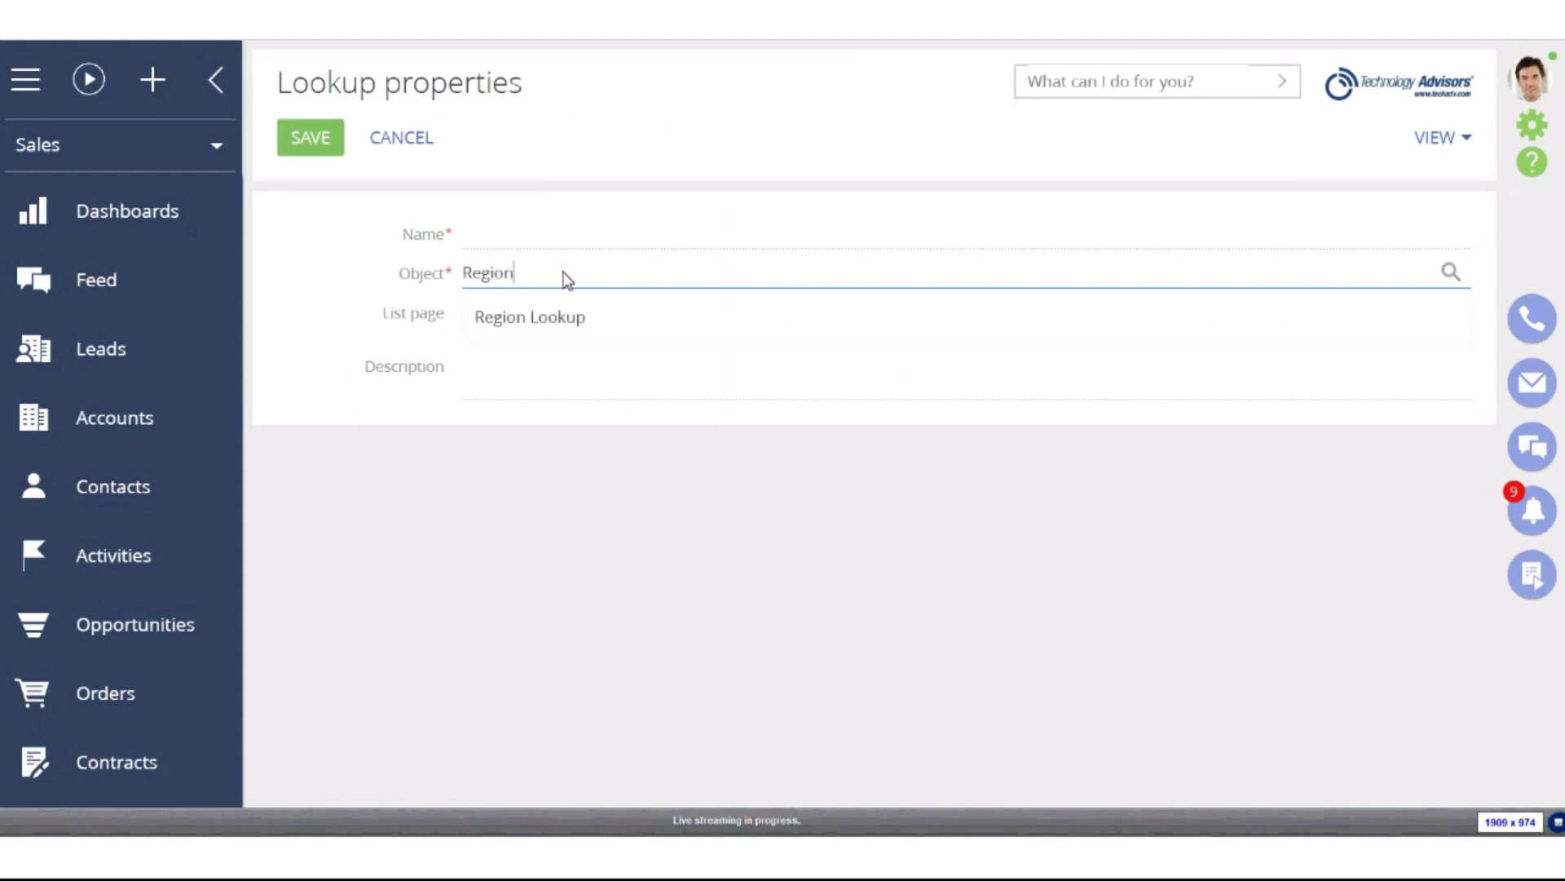
pyautogui.click(591, 318)
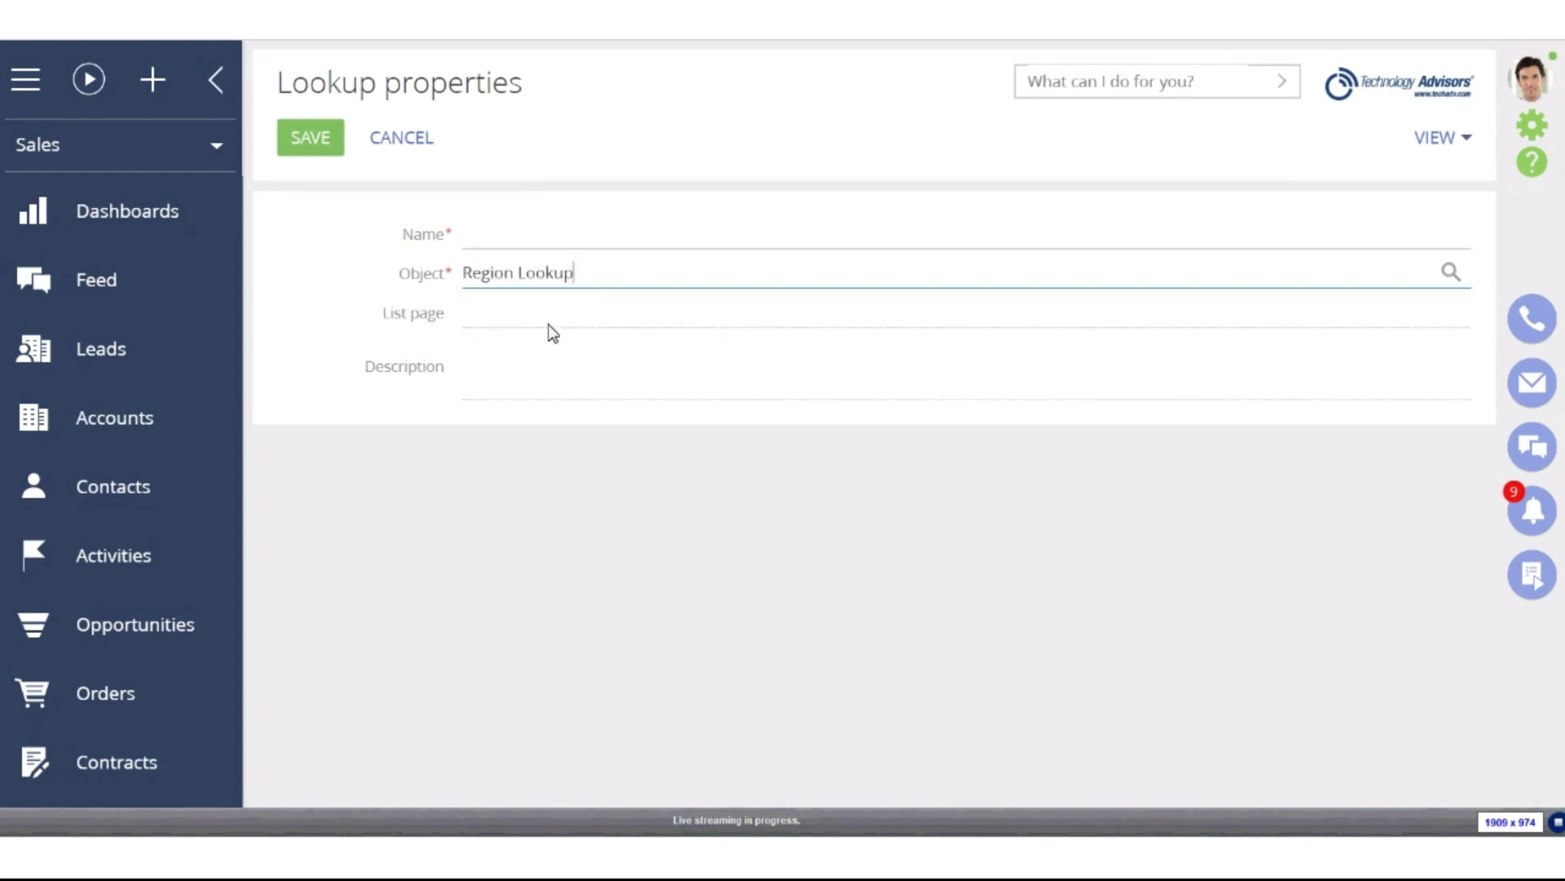
pyautogui.click(517, 240)
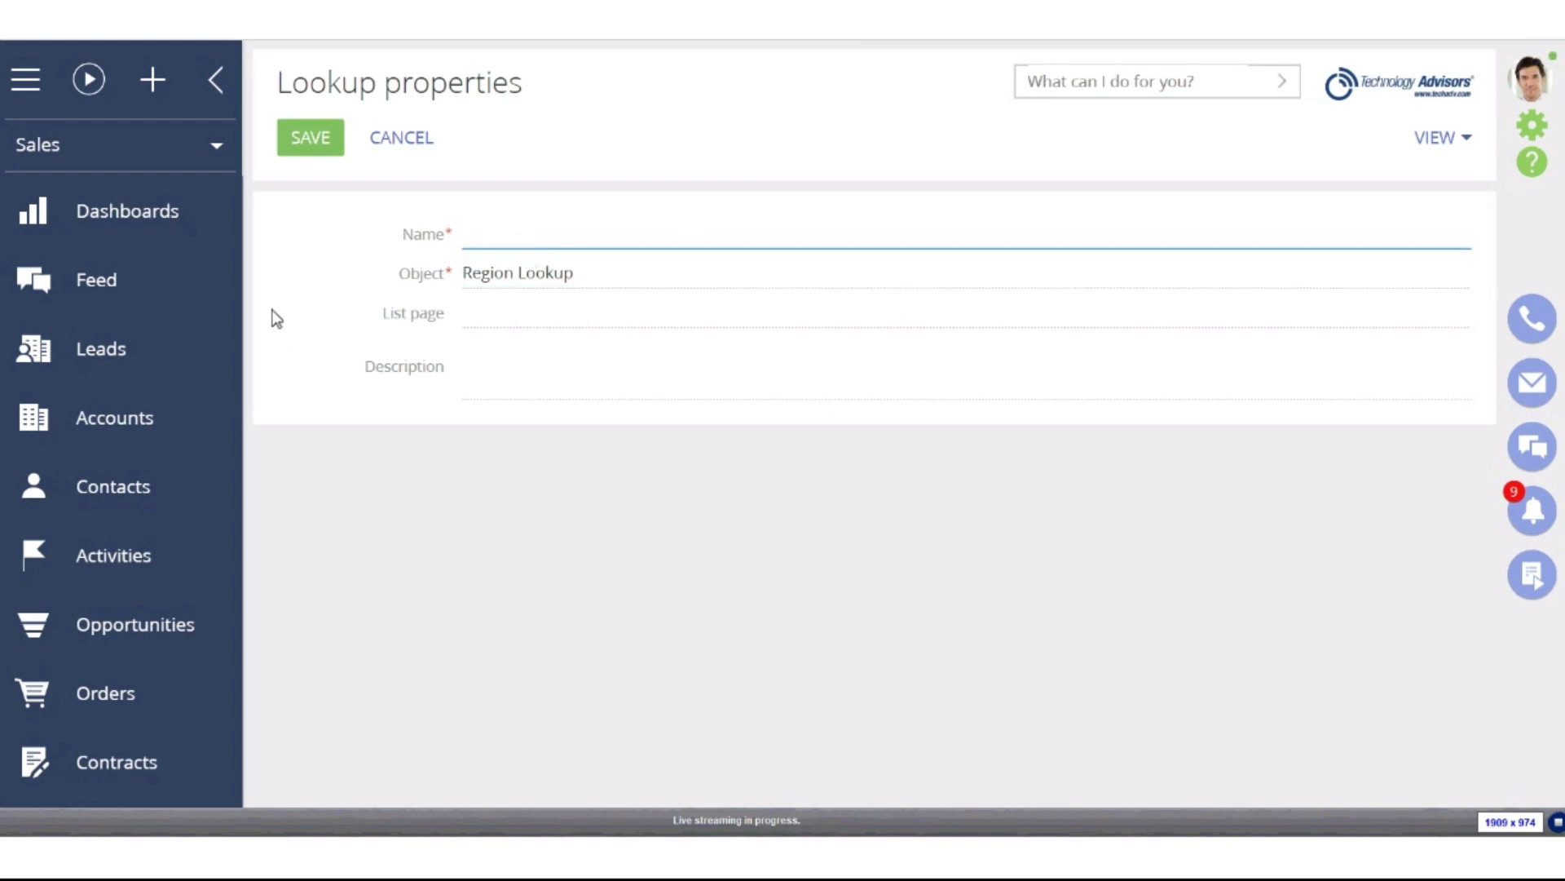
pyautogui.write('RT')
pyautogui.write('gion ')
pyautogui.write('Lookup')
pyautogui.click(314, 140)
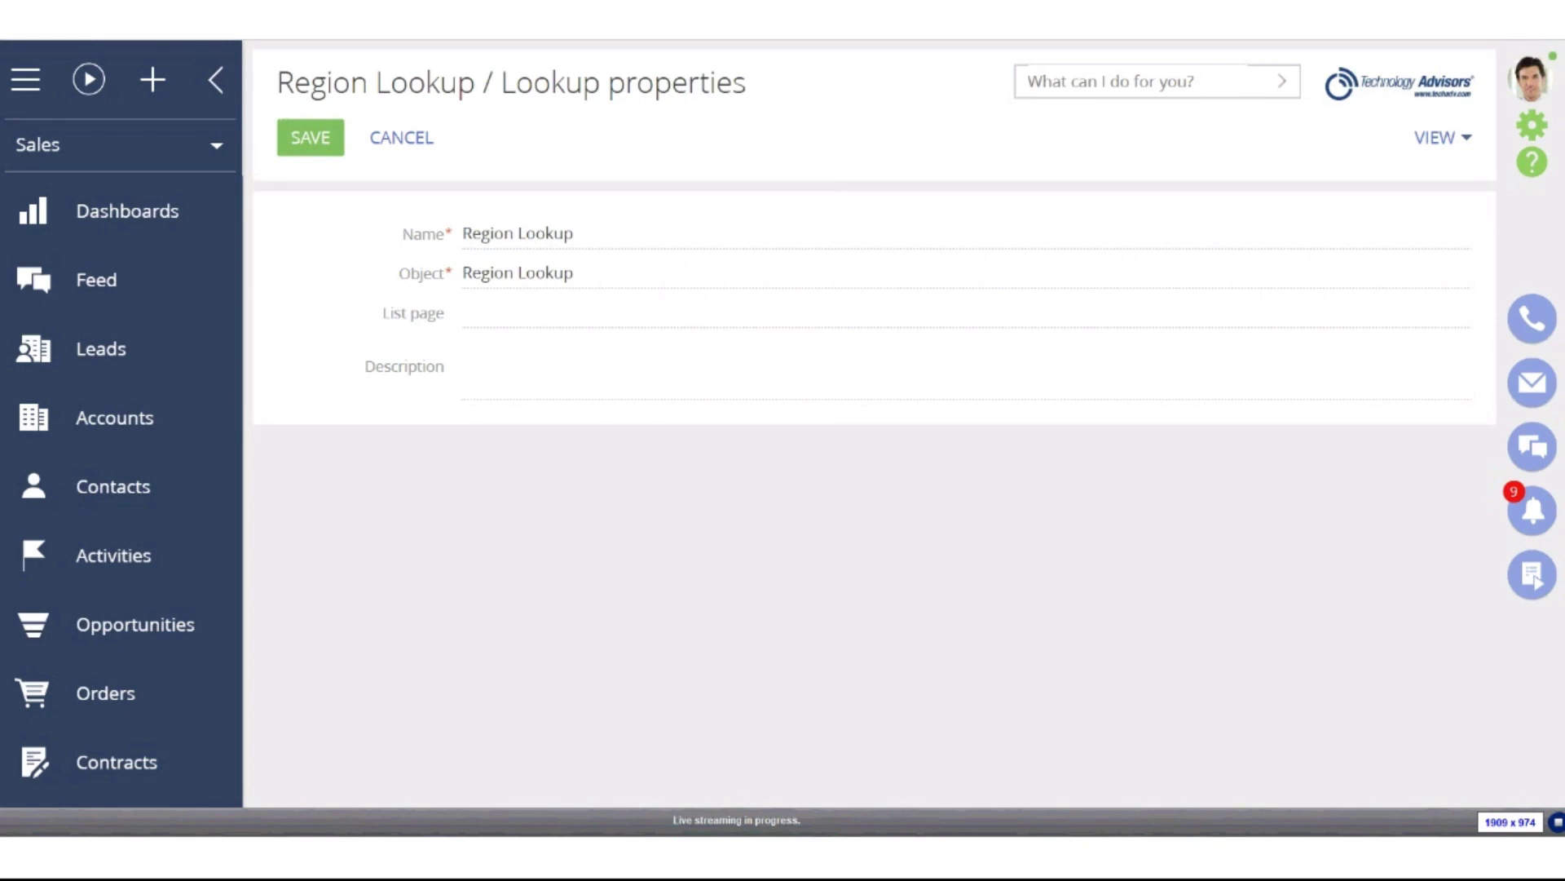
pyautogui.click(310, 137)
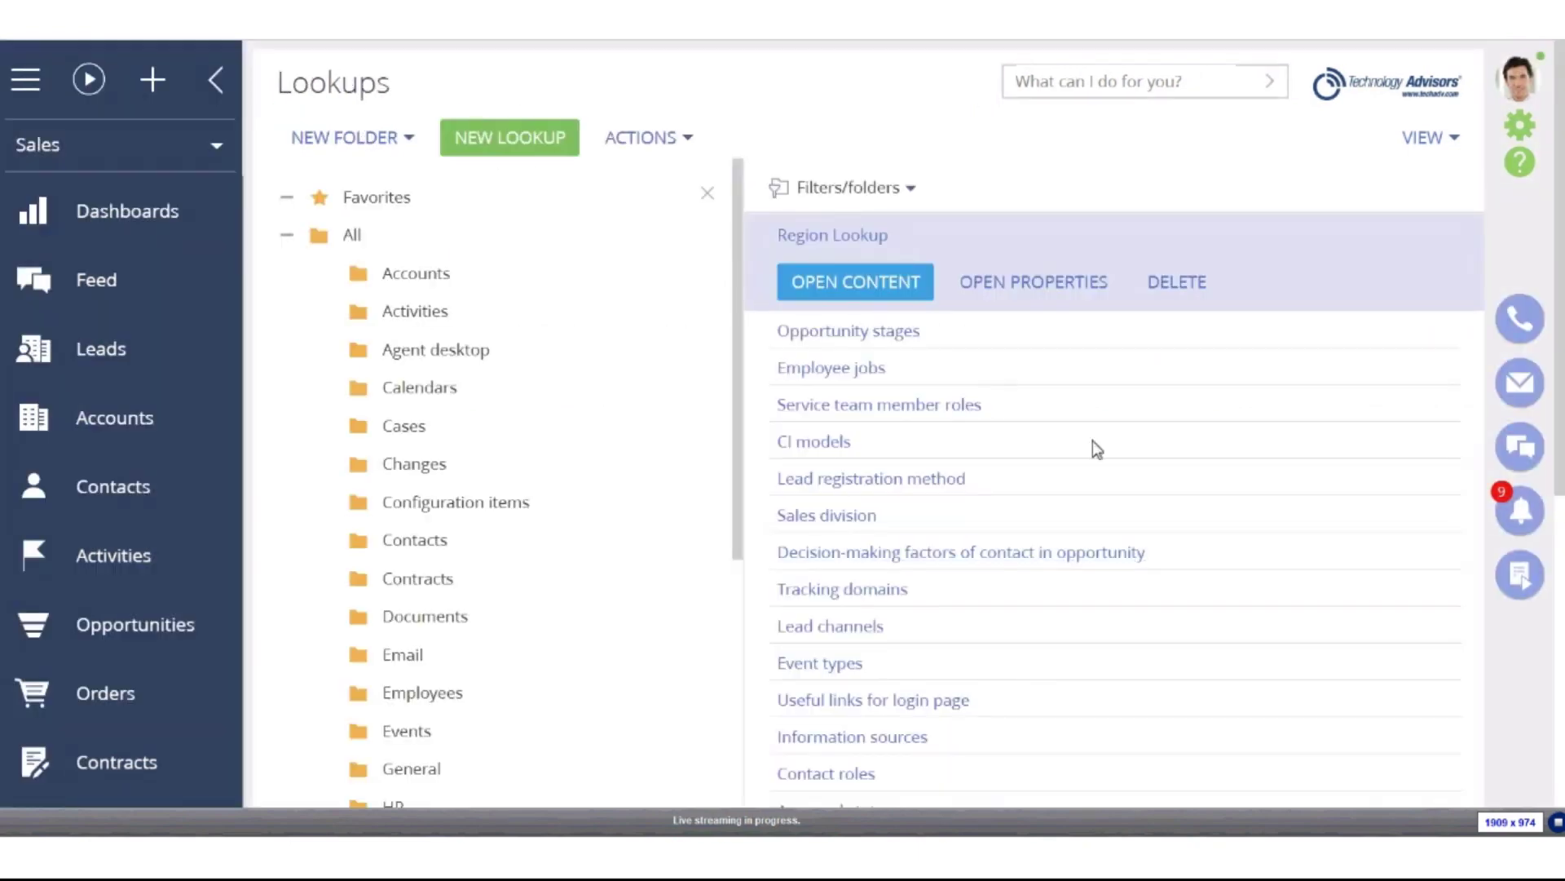
# - Open the Region Lookup's content and add the records Central Region, East Region and West Region
pyautogui.click(889, 281)
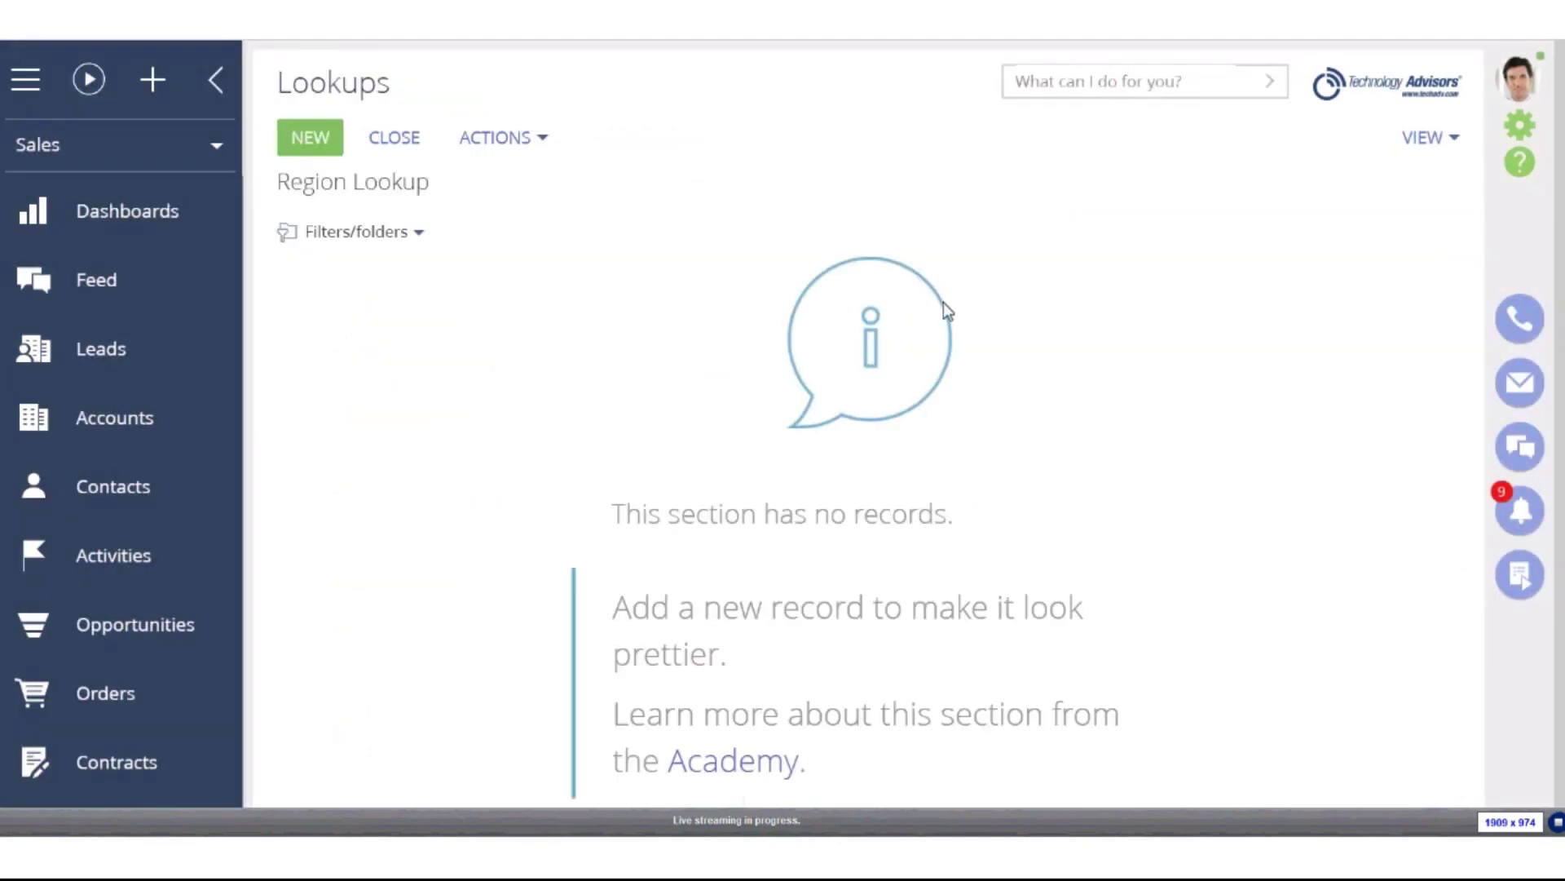
pyautogui.click(313, 142)
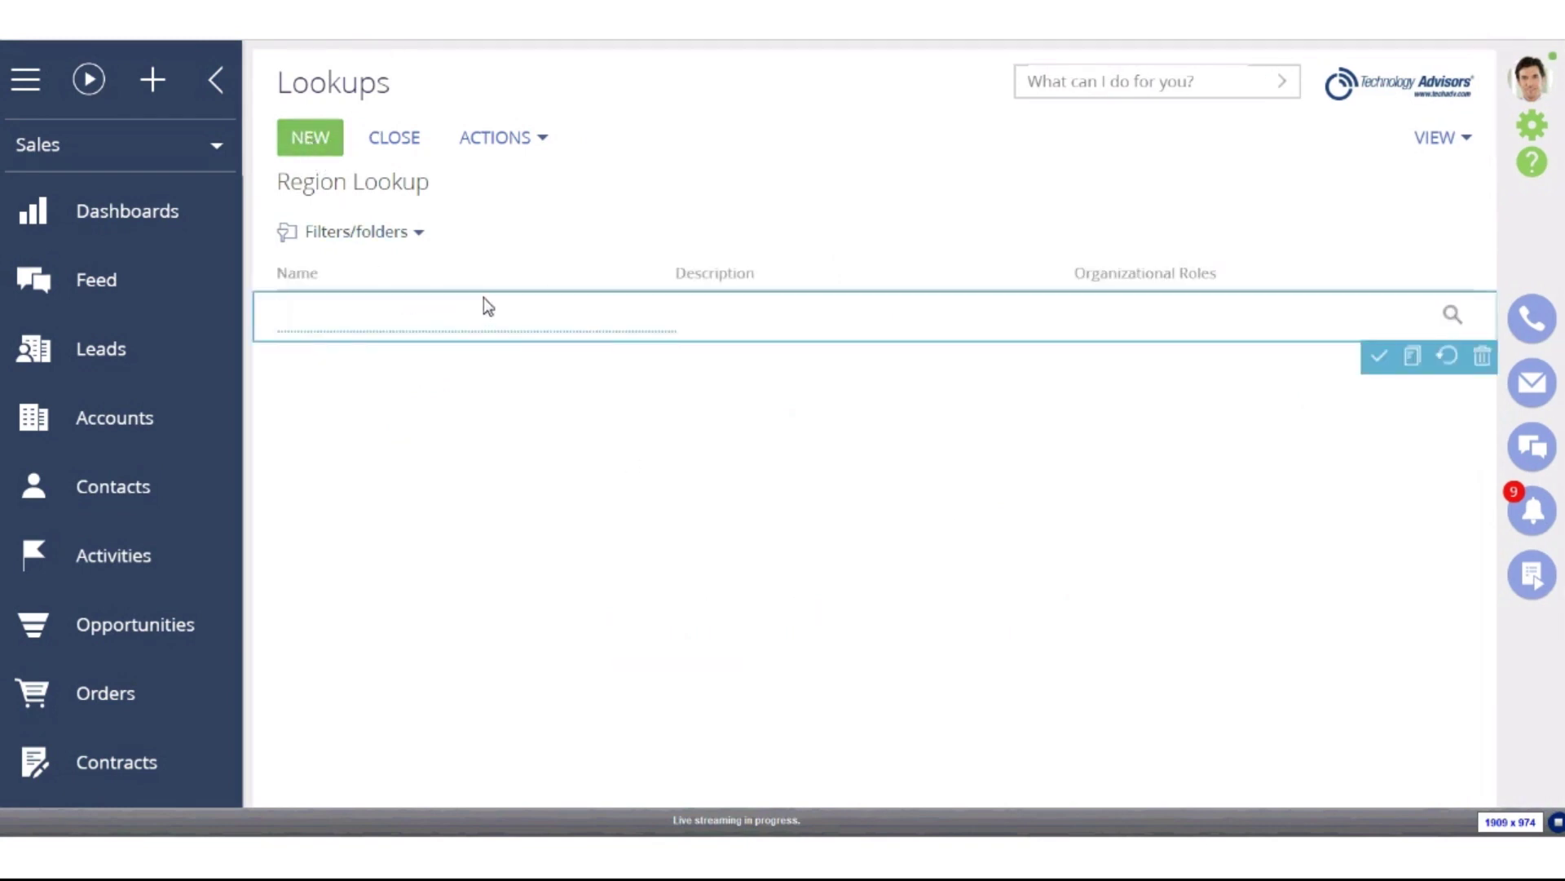
pyautogui.write('Central Region')
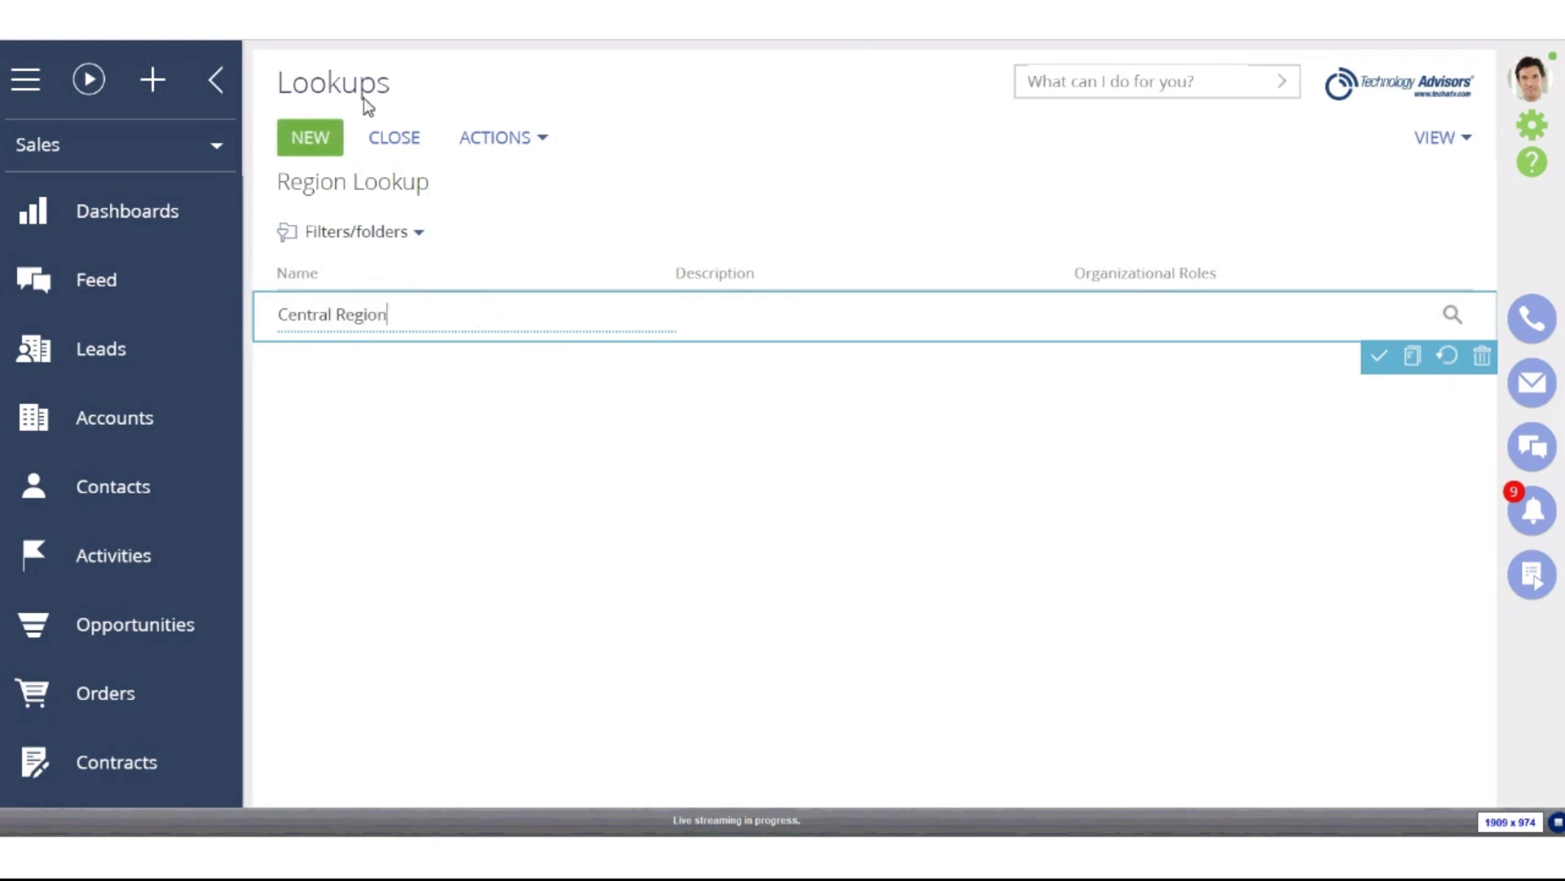
pyautogui.click(305, 132)
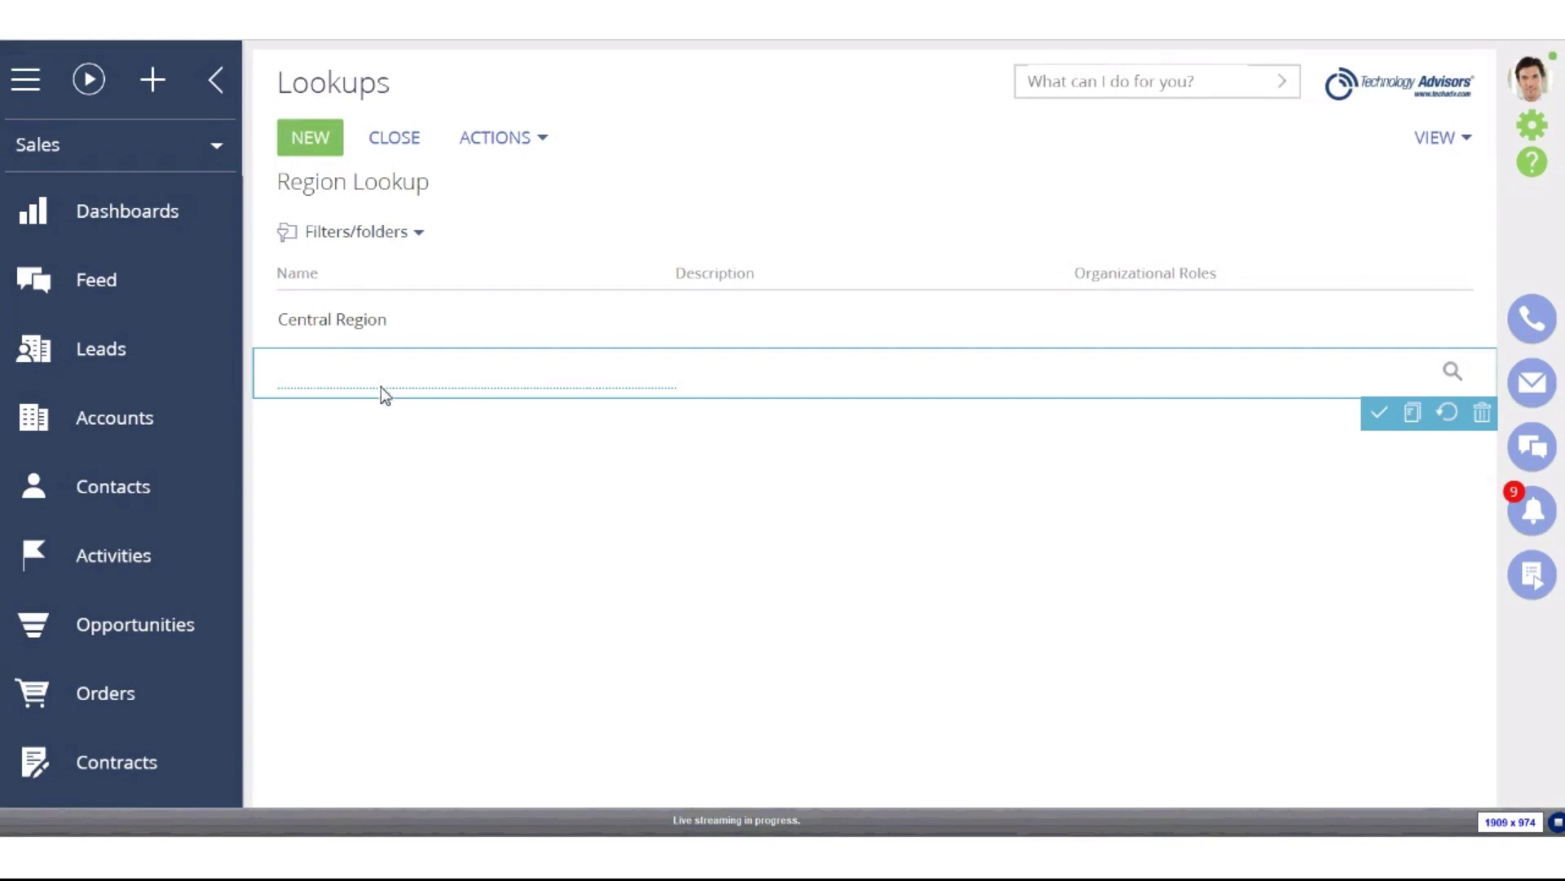
pyautogui.write('East Region')
pyautogui.click(286, 135)
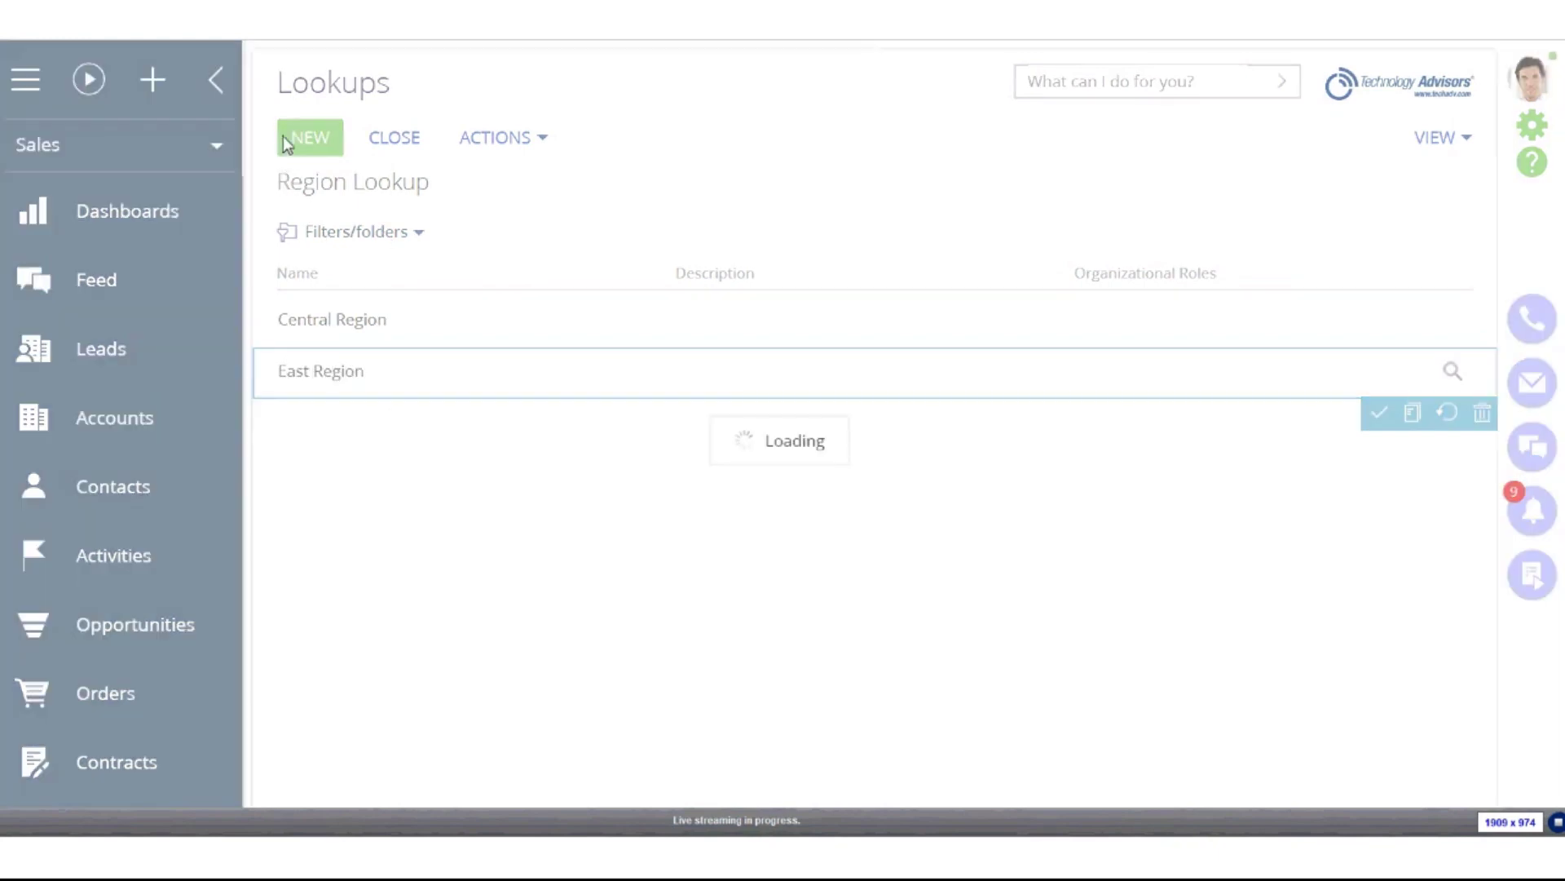
pyautogui.write('QW')
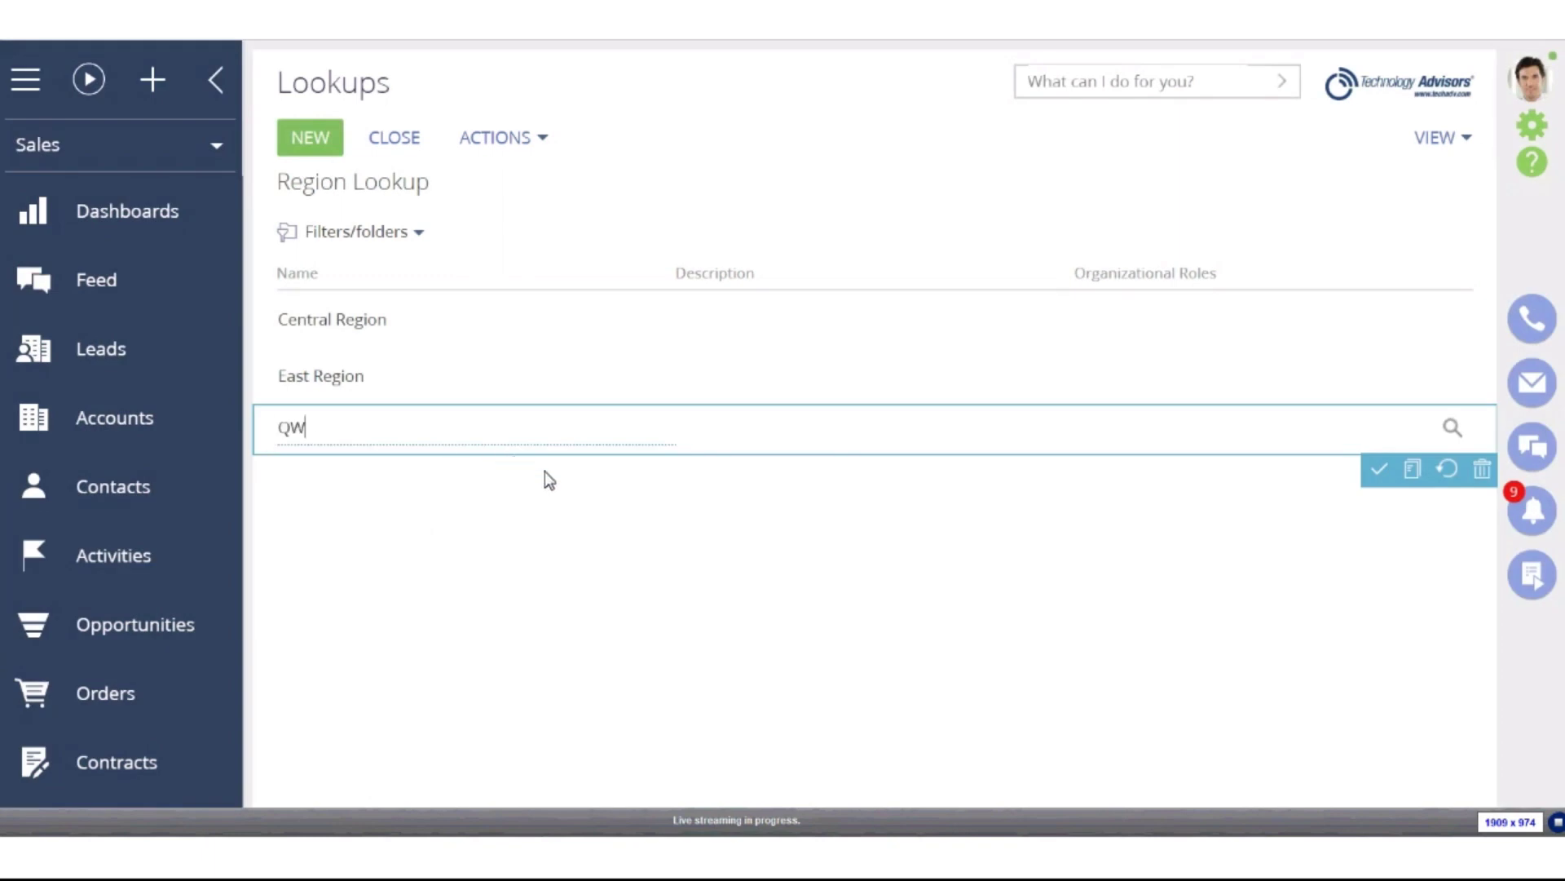
pyautogui.press('BackSpace')
pyautogui.press('BackSpace')
pyautogui.write('West Region')
pyautogui.click(1378, 470)
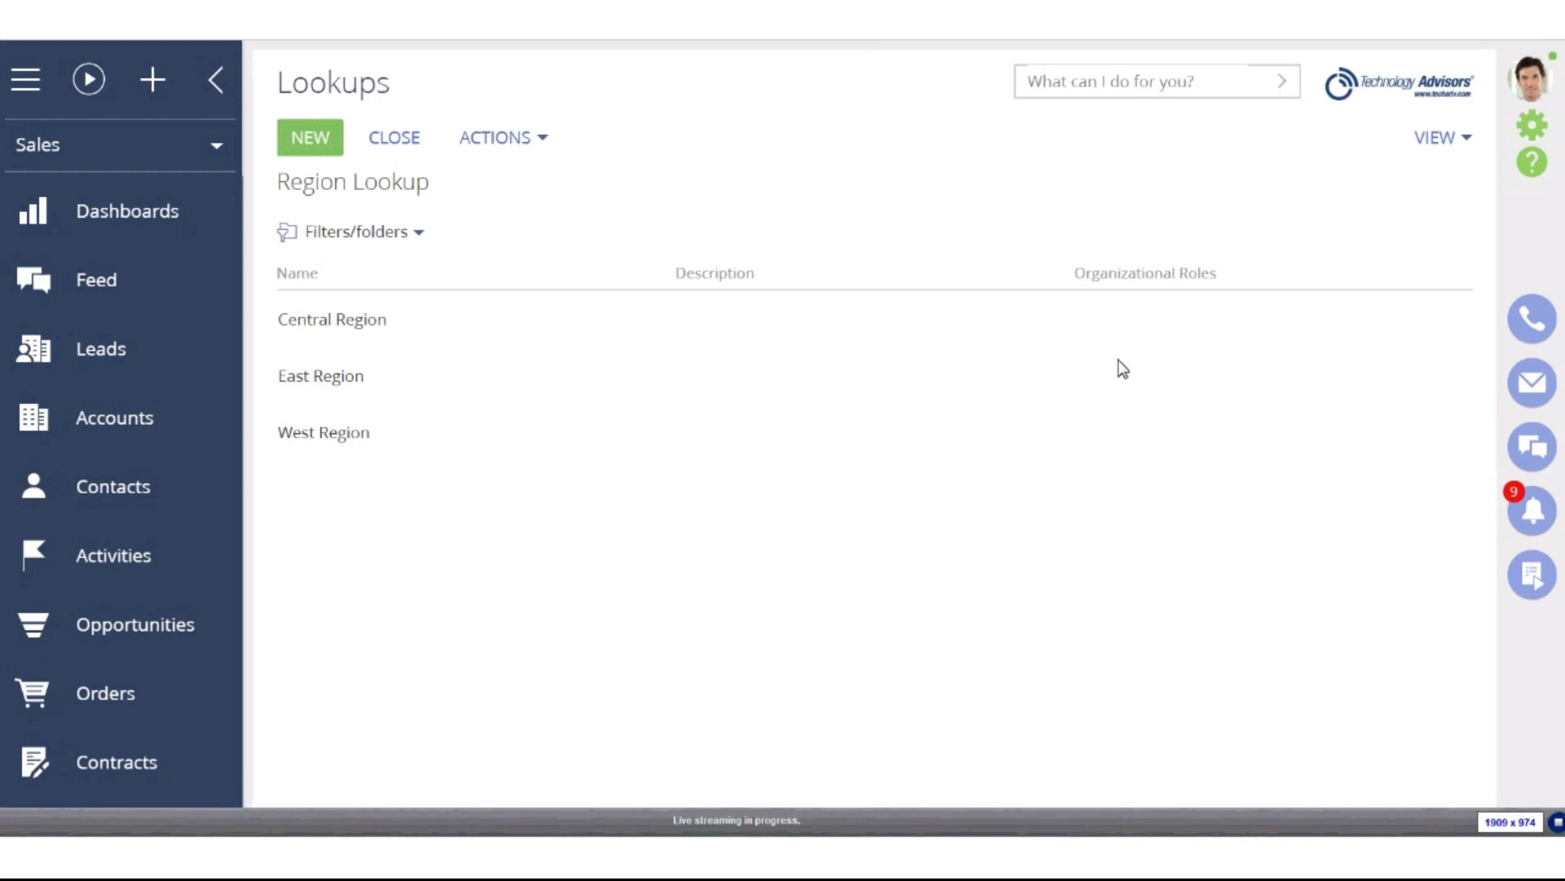
# - Assign the Central Region organizational role to the Central Region lookup record
pyautogui.click(1124, 323)
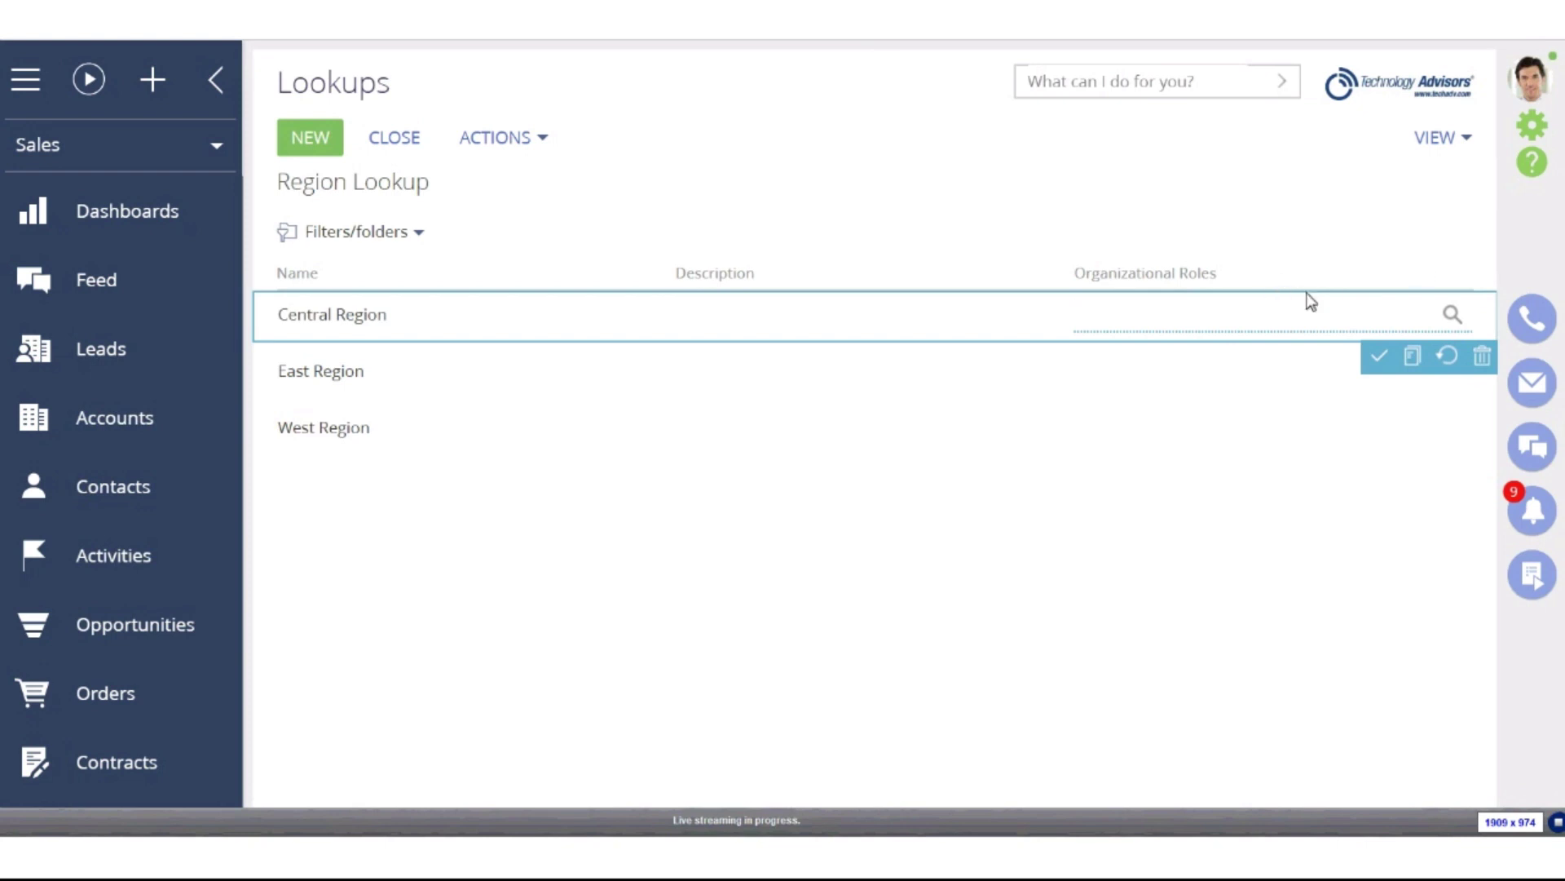
pyautogui.click(1452, 317)
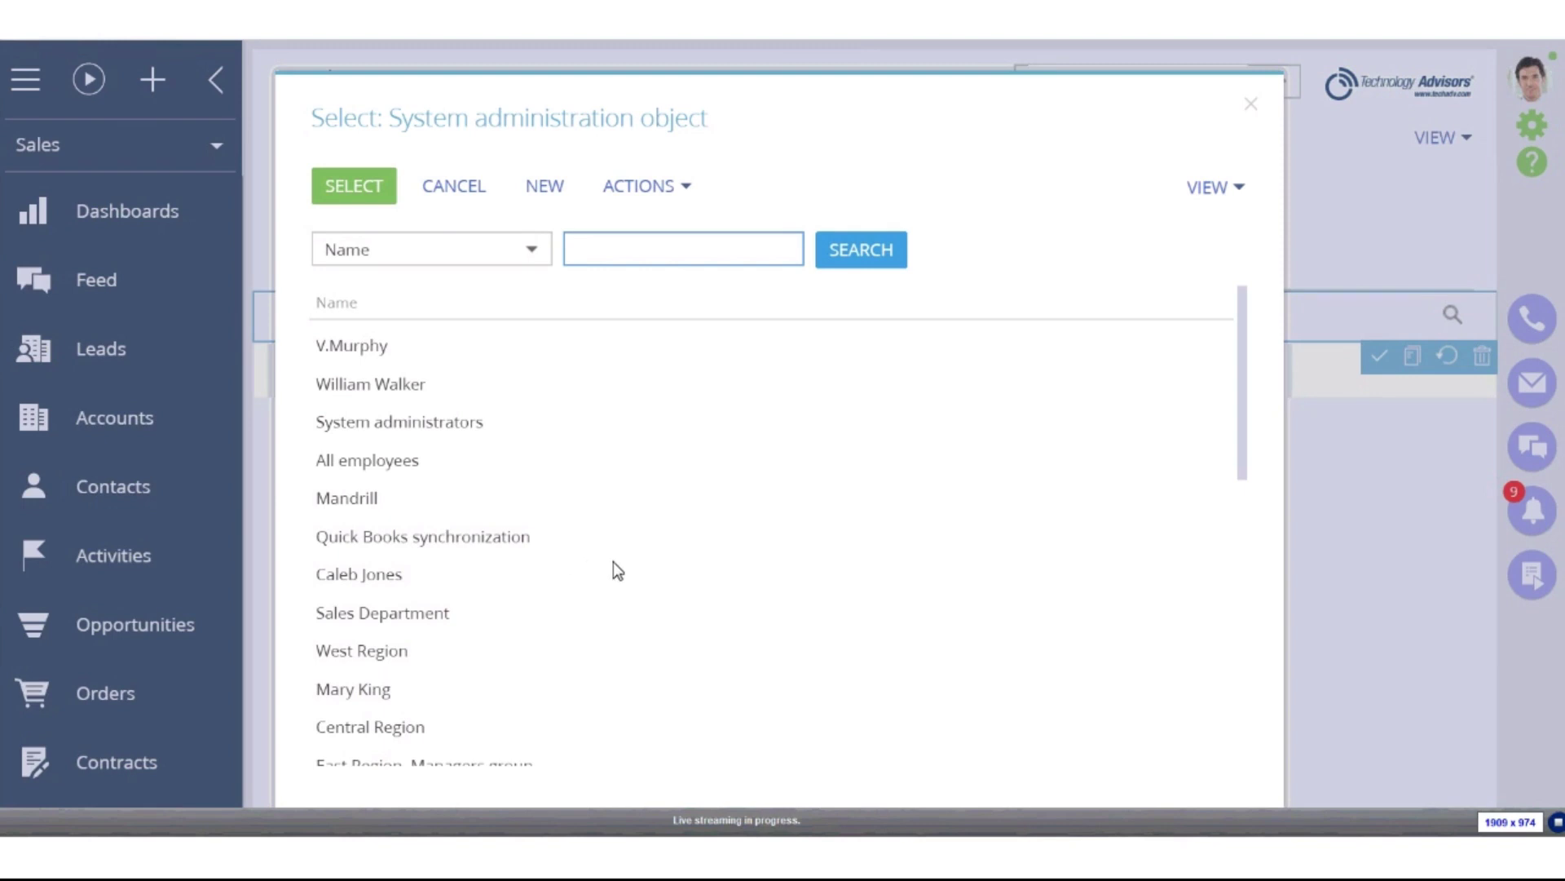
pyautogui.scroll(-3, 653, 585)
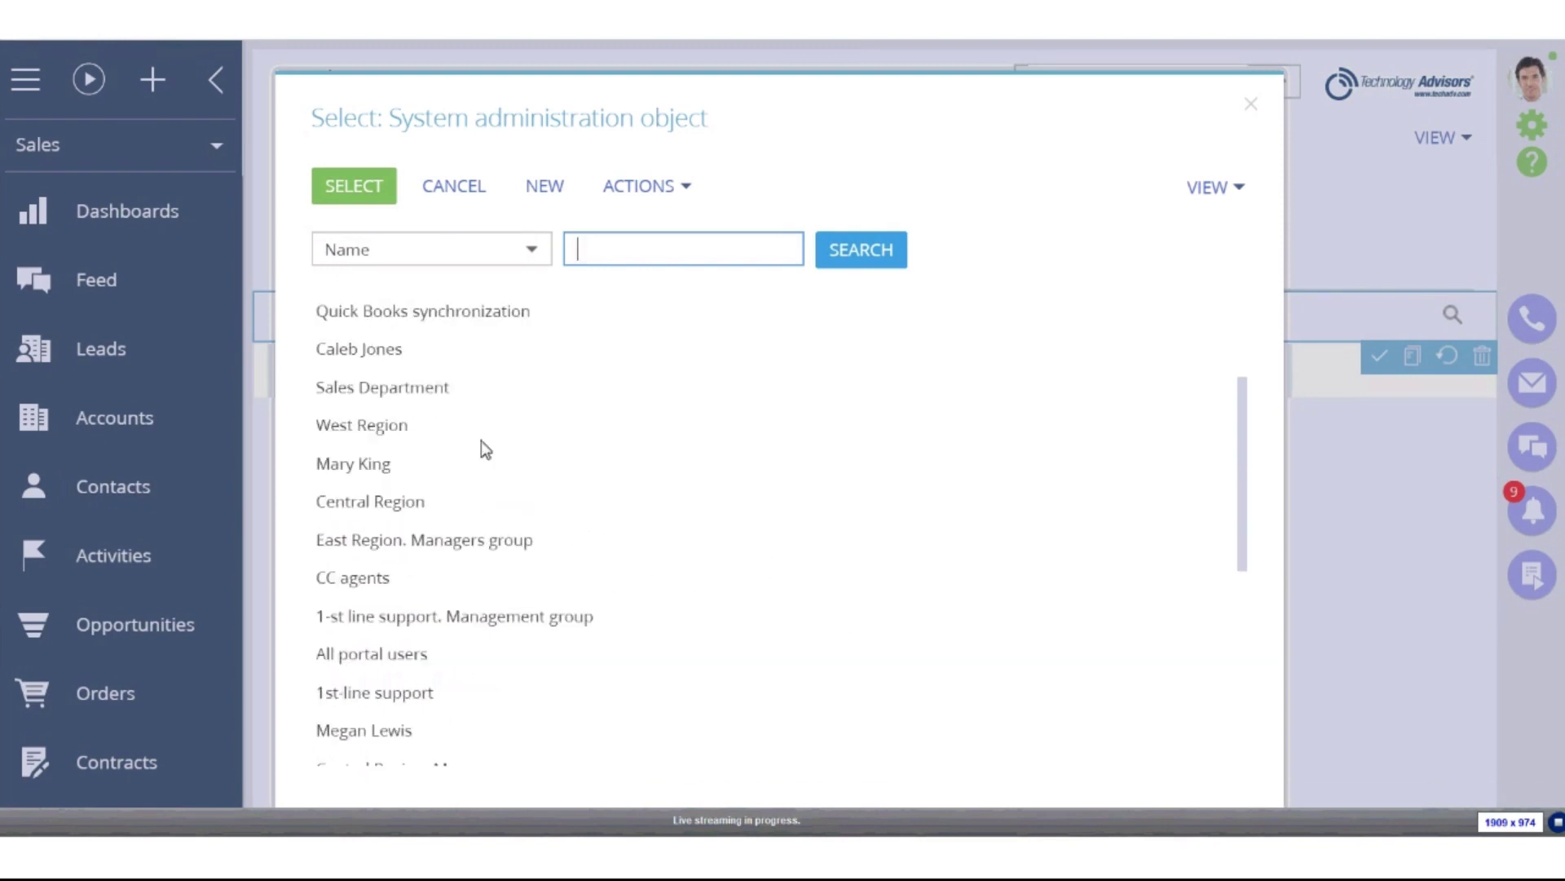
pyautogui.scroll(-2, 424, 489)
pyautogui.scroll(5, 419, 503)
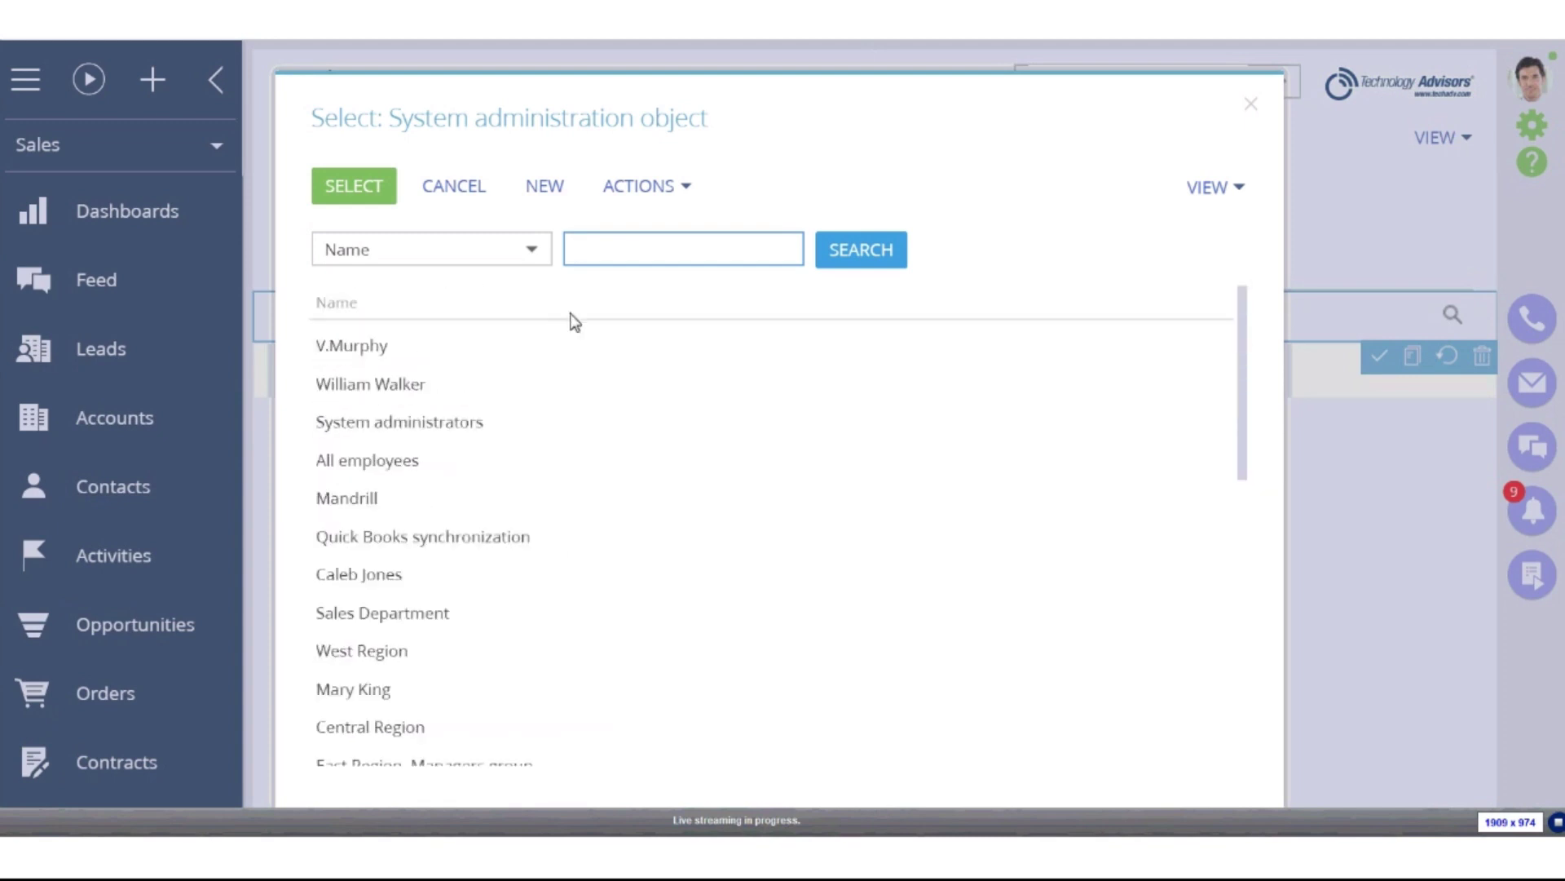
pyautogui.write('centra')
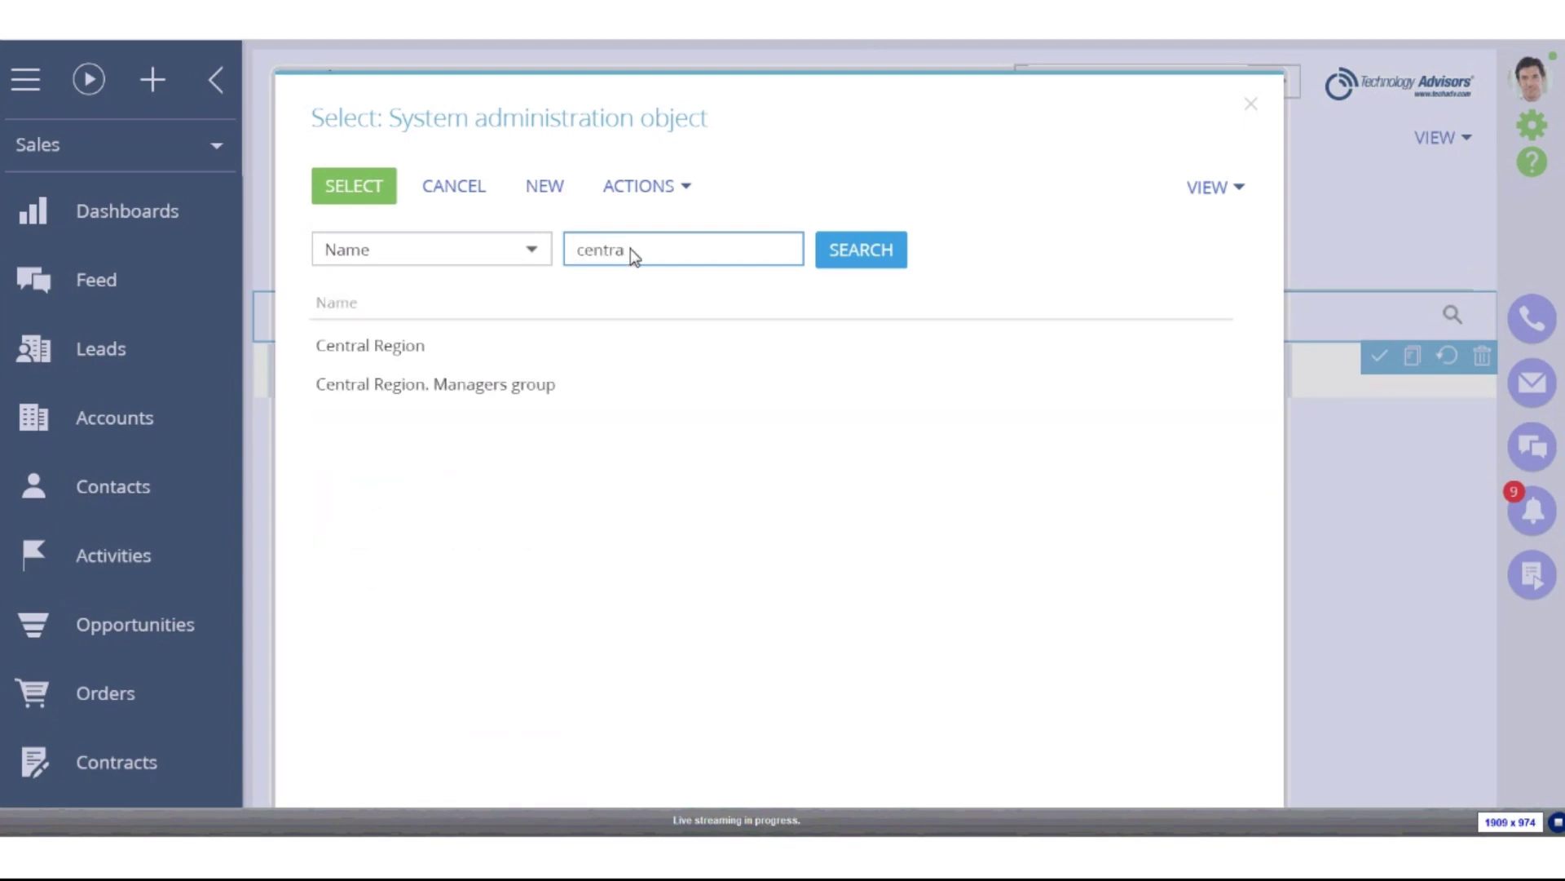
pyautogui.doubleClick(352, 345)
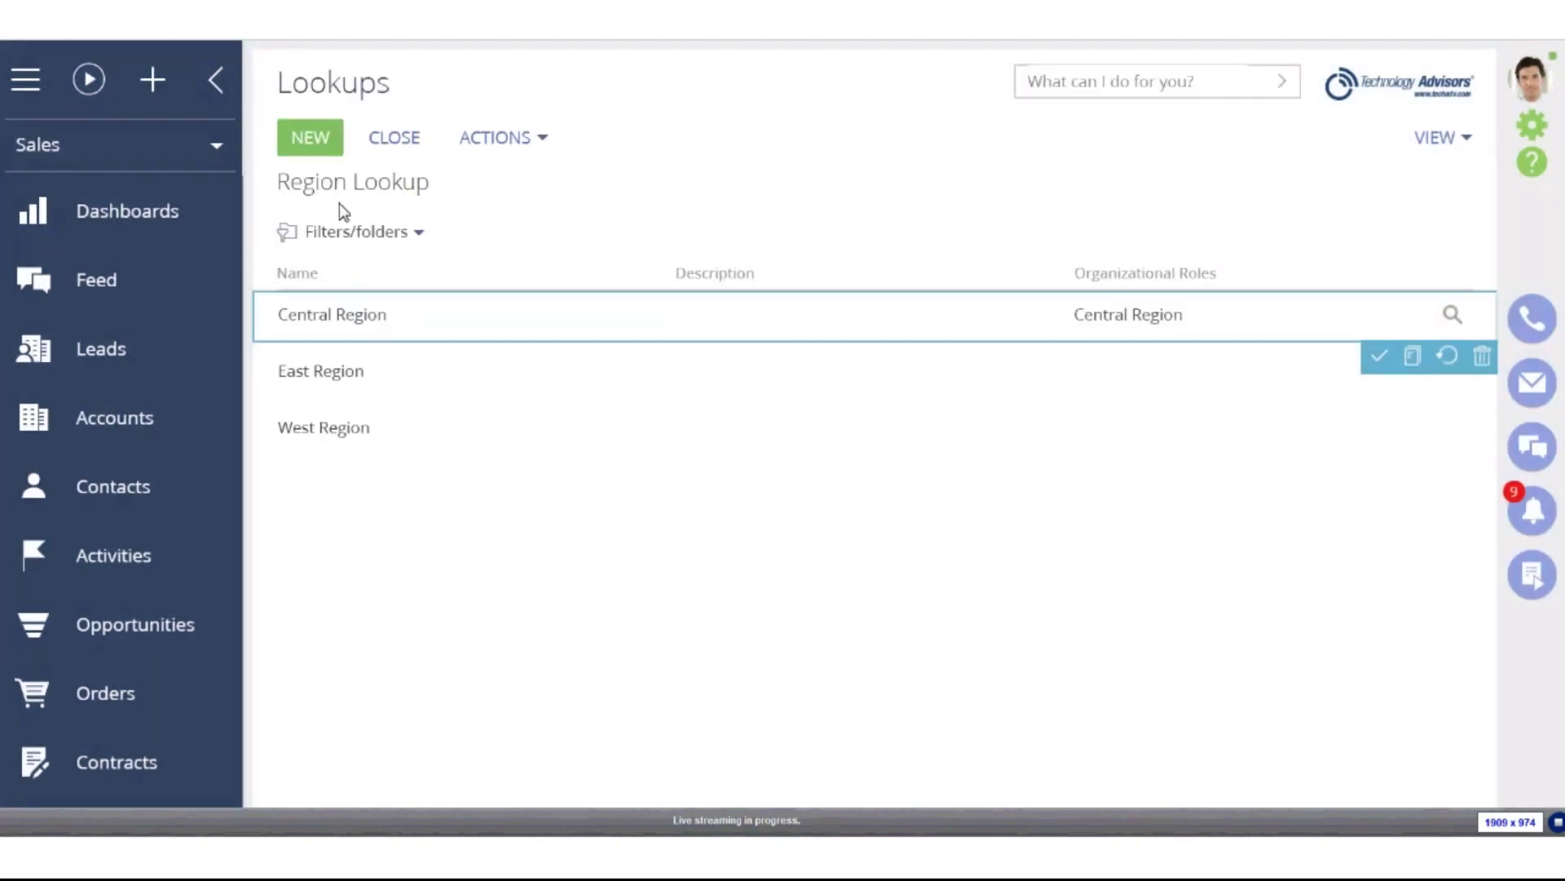
# - Assign the East Region organizational role to the East Region lookup record
pyautogui.click(1184, 379)
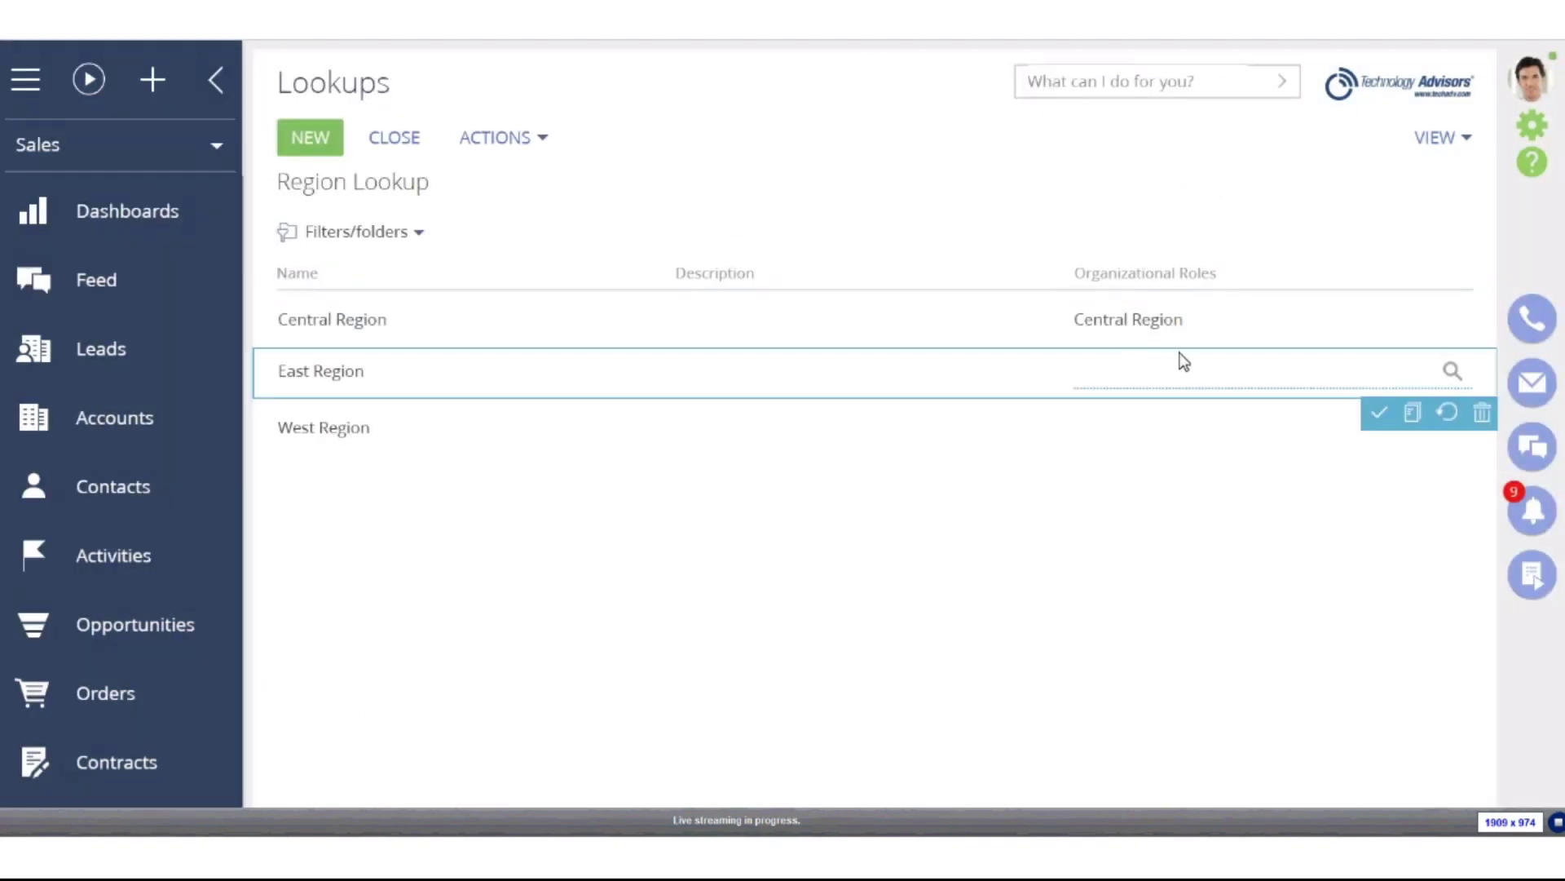
pyautogui.click(1183, 374)
pyautogui.click(1452, 371)
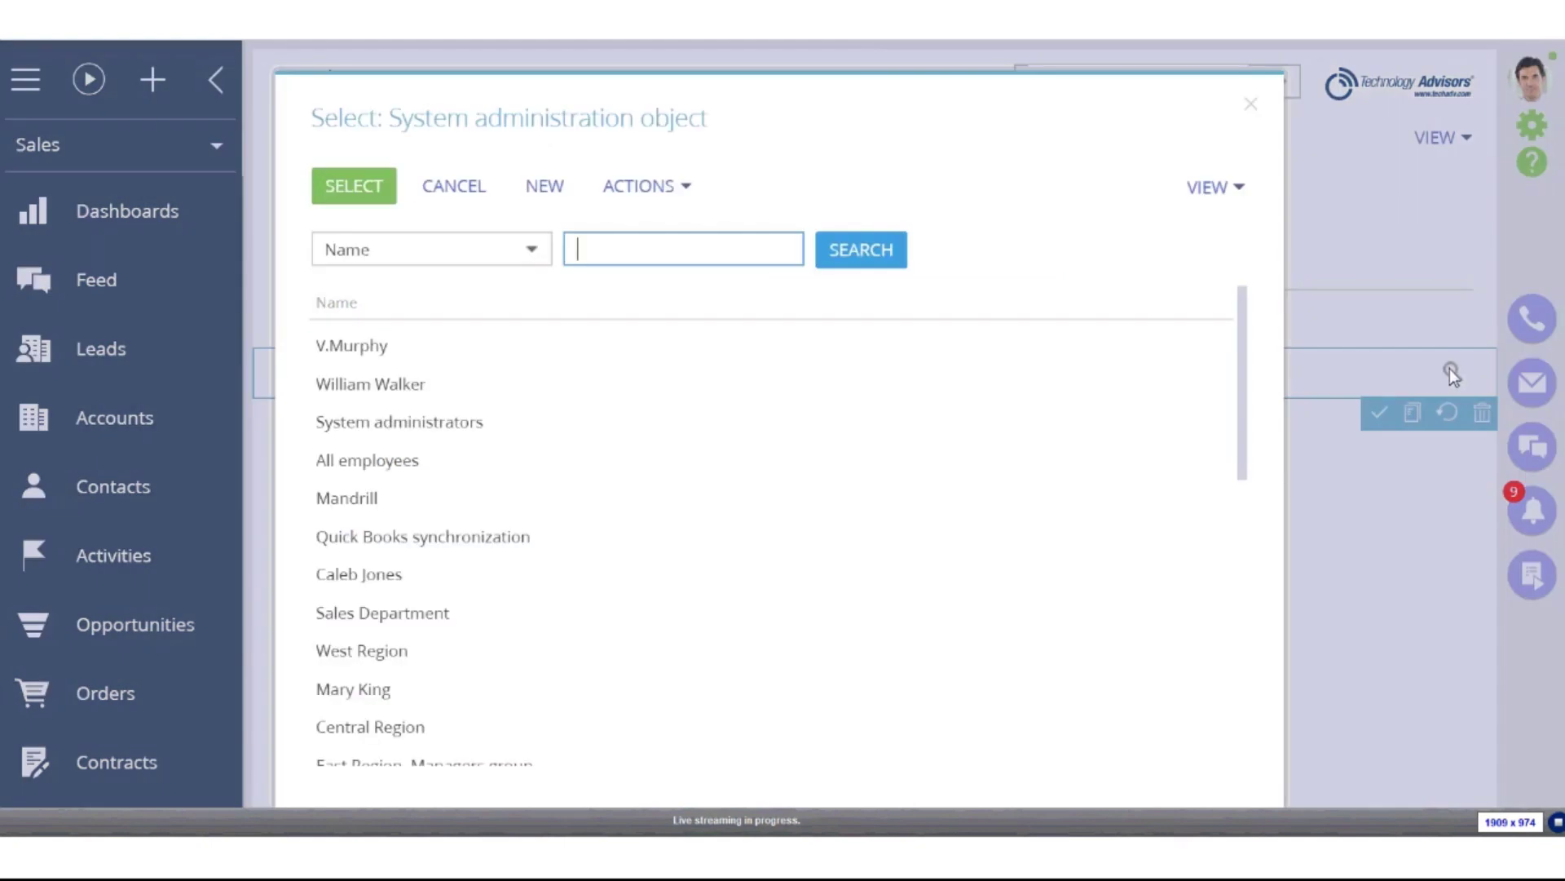
pyautogui.write('east')
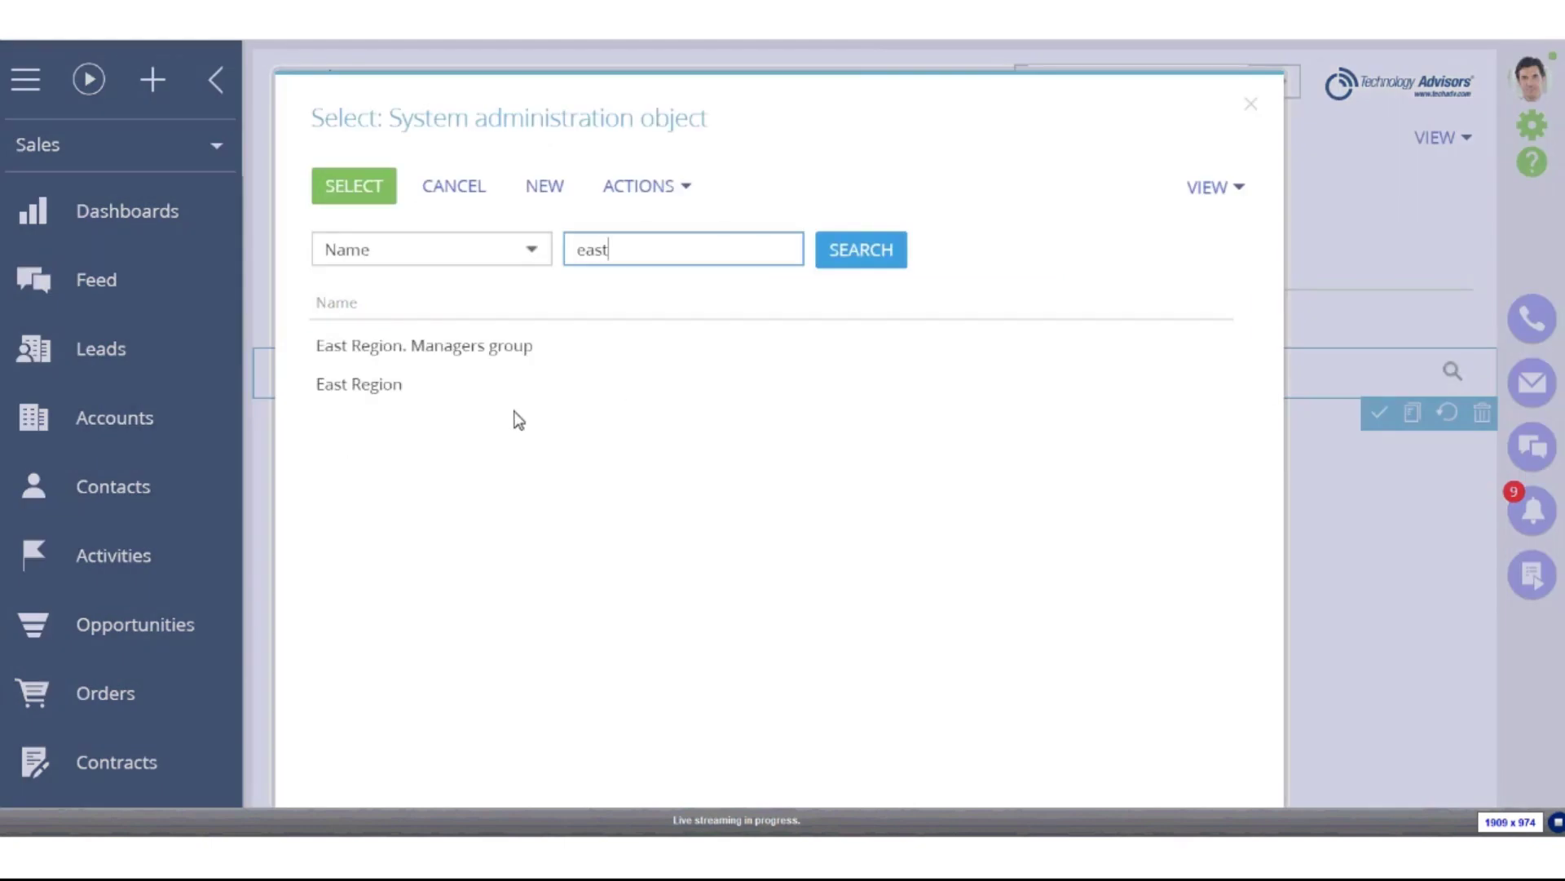
pyautogui.click(407, 383)
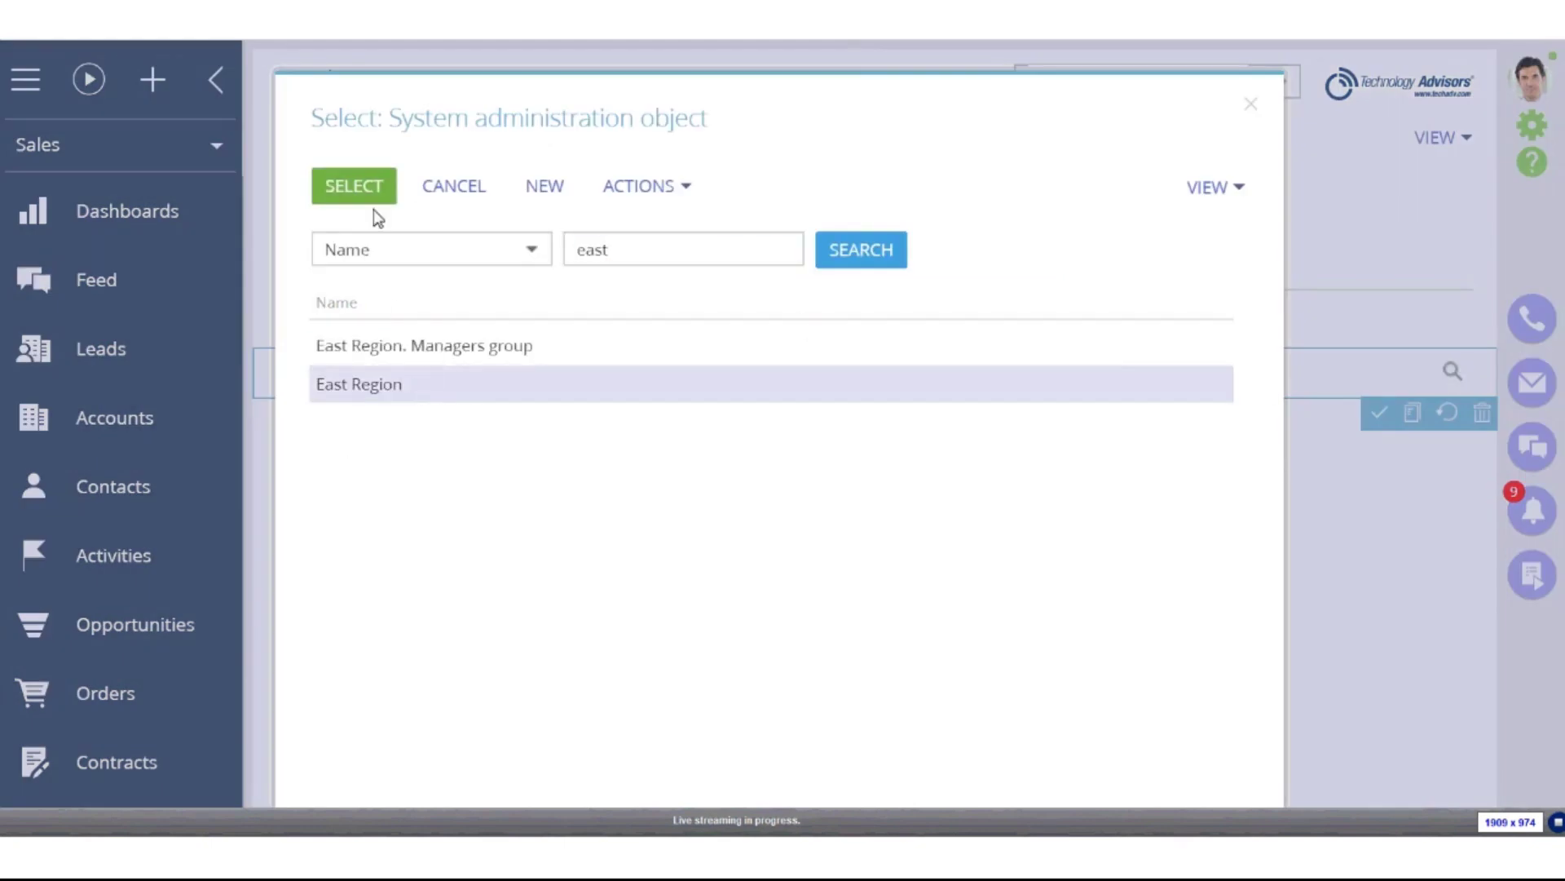
pyautogui.click(367, 188)
# - Assign the West Region organizational role to the West Region lookup record and close the Region Lookup's content
pyautogui.click(1136, 430)
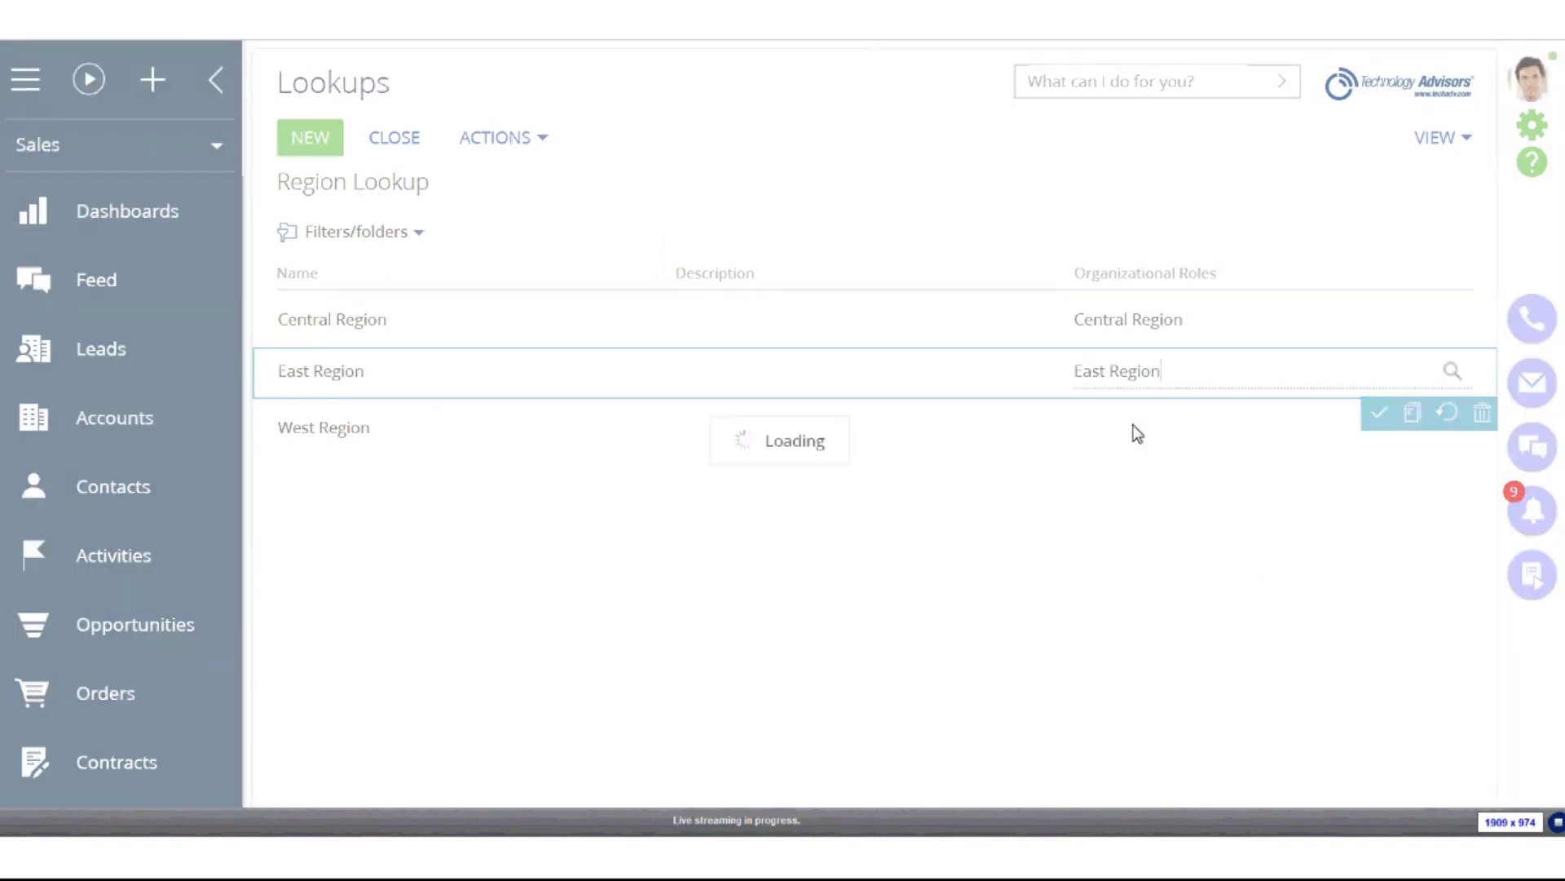
pyautogui.click(1453, 430)
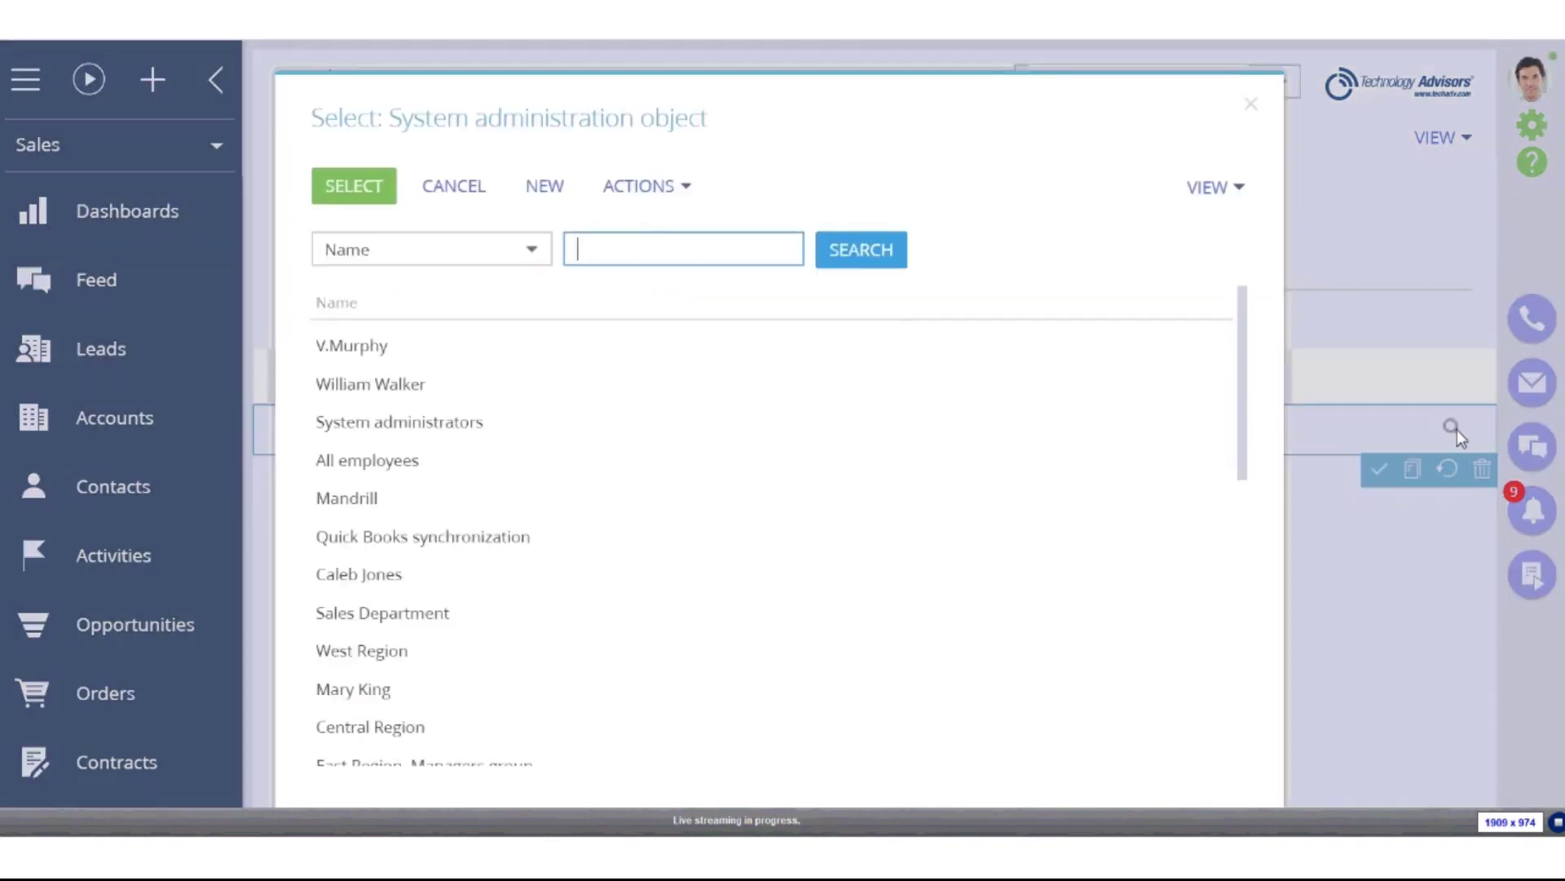
pyautogui.write('wes')
pyautogui.press('Return')
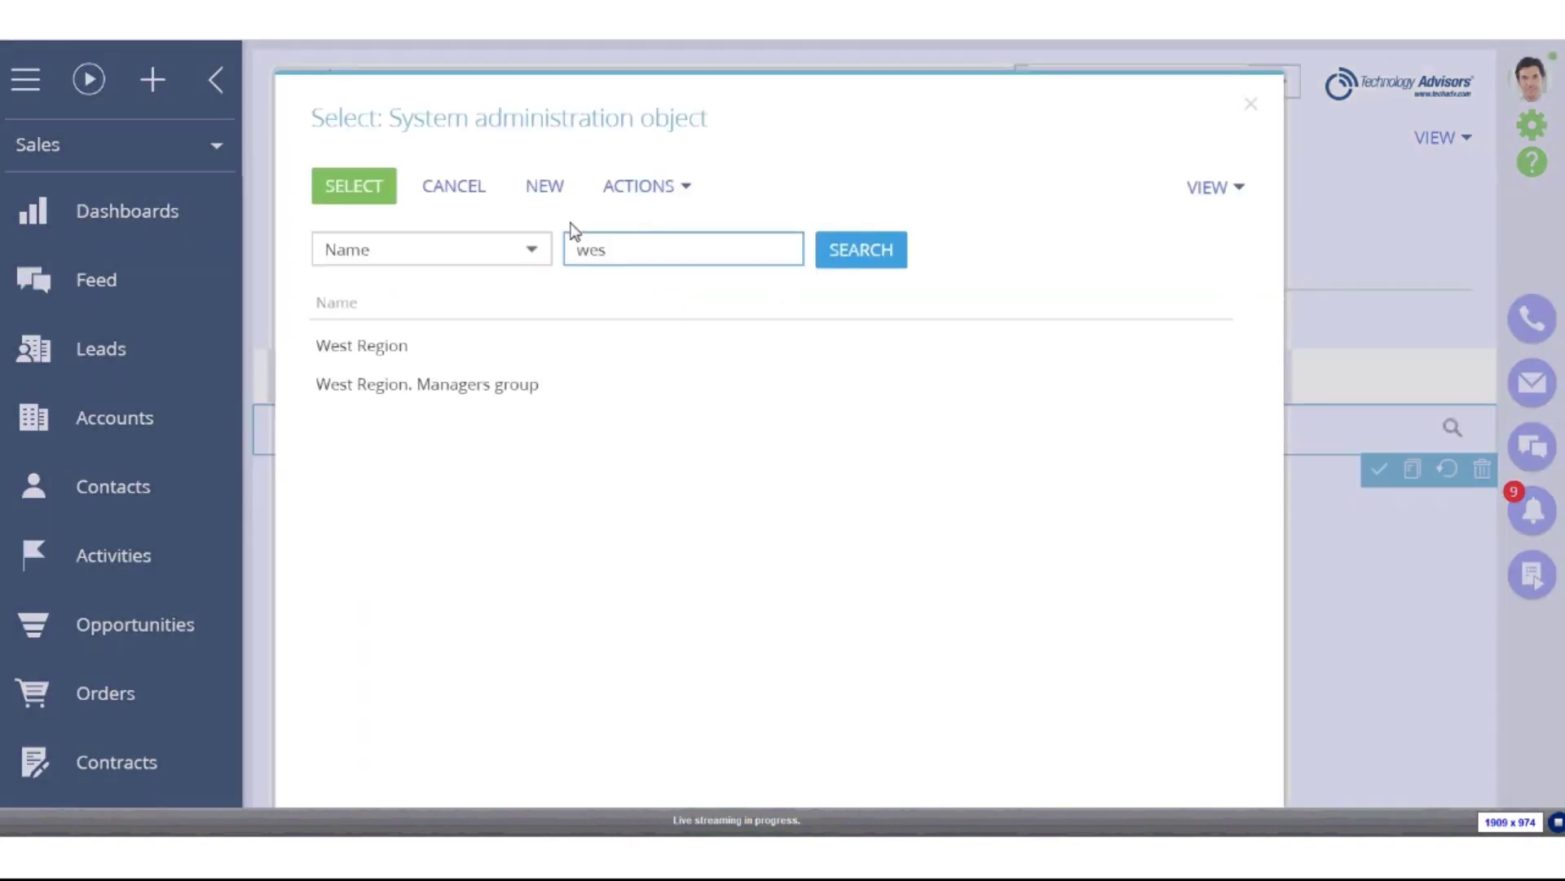
pyautogui.click(347, 347)
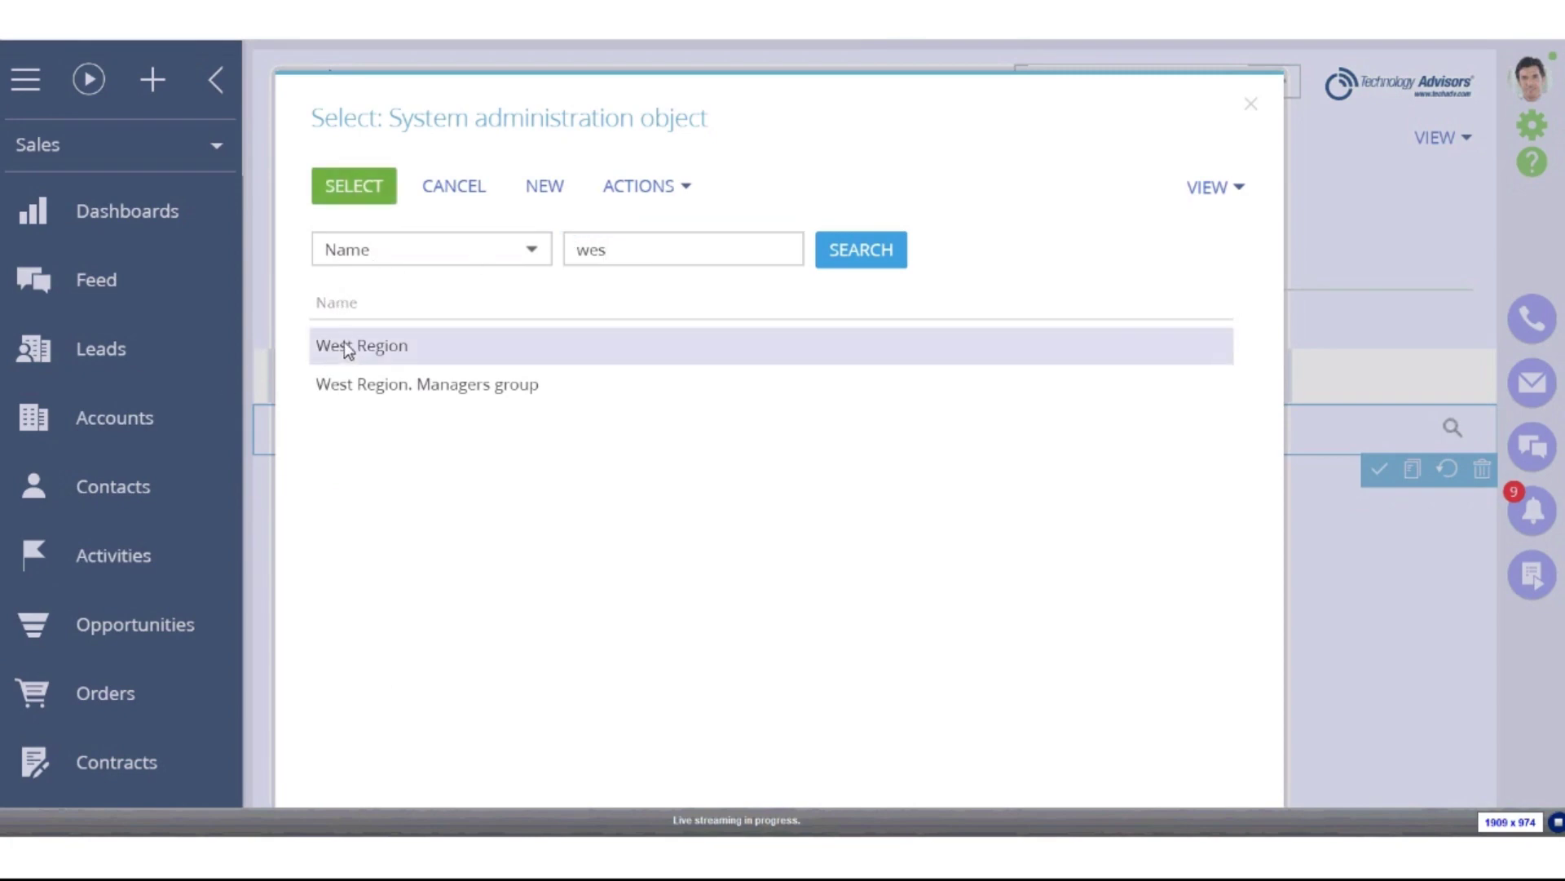
pyautogui.click(350, 186)
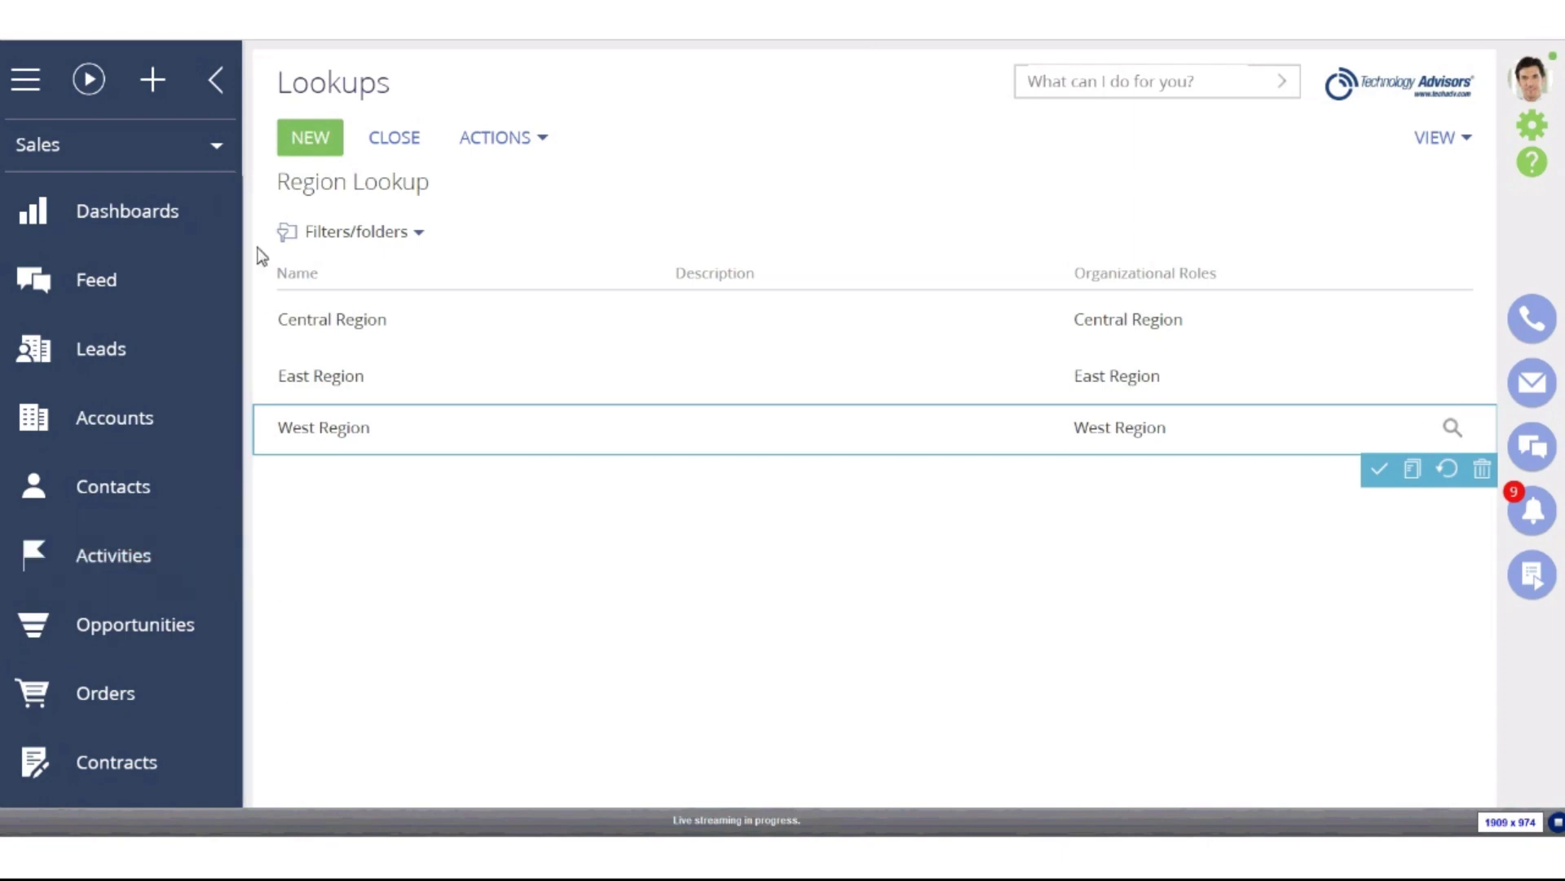
pyautogui.click(920, 630)
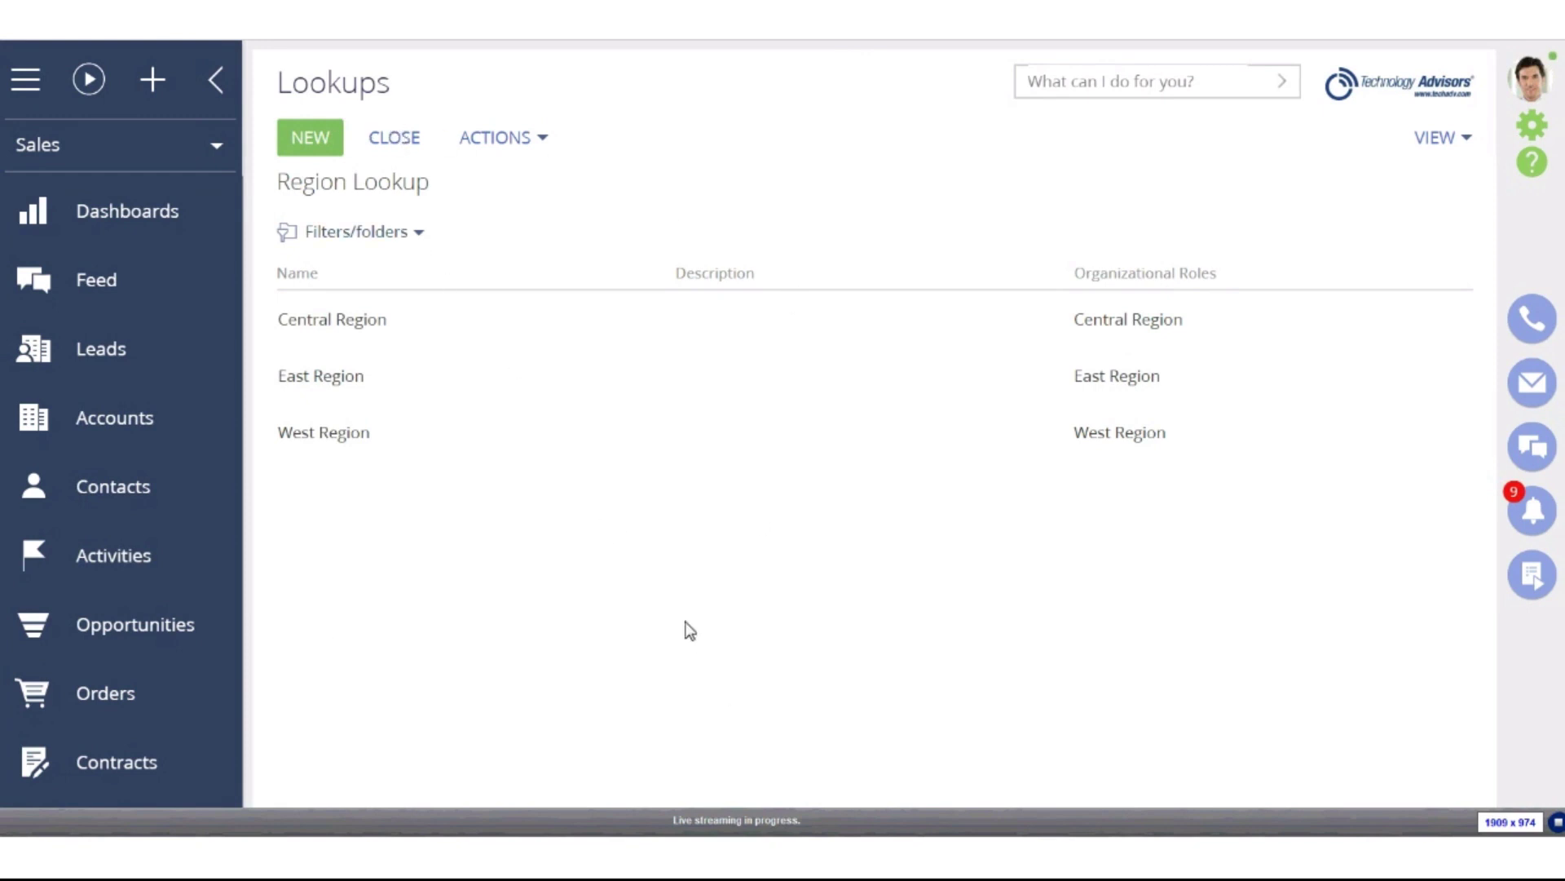
pyautogui.click(397, 141)
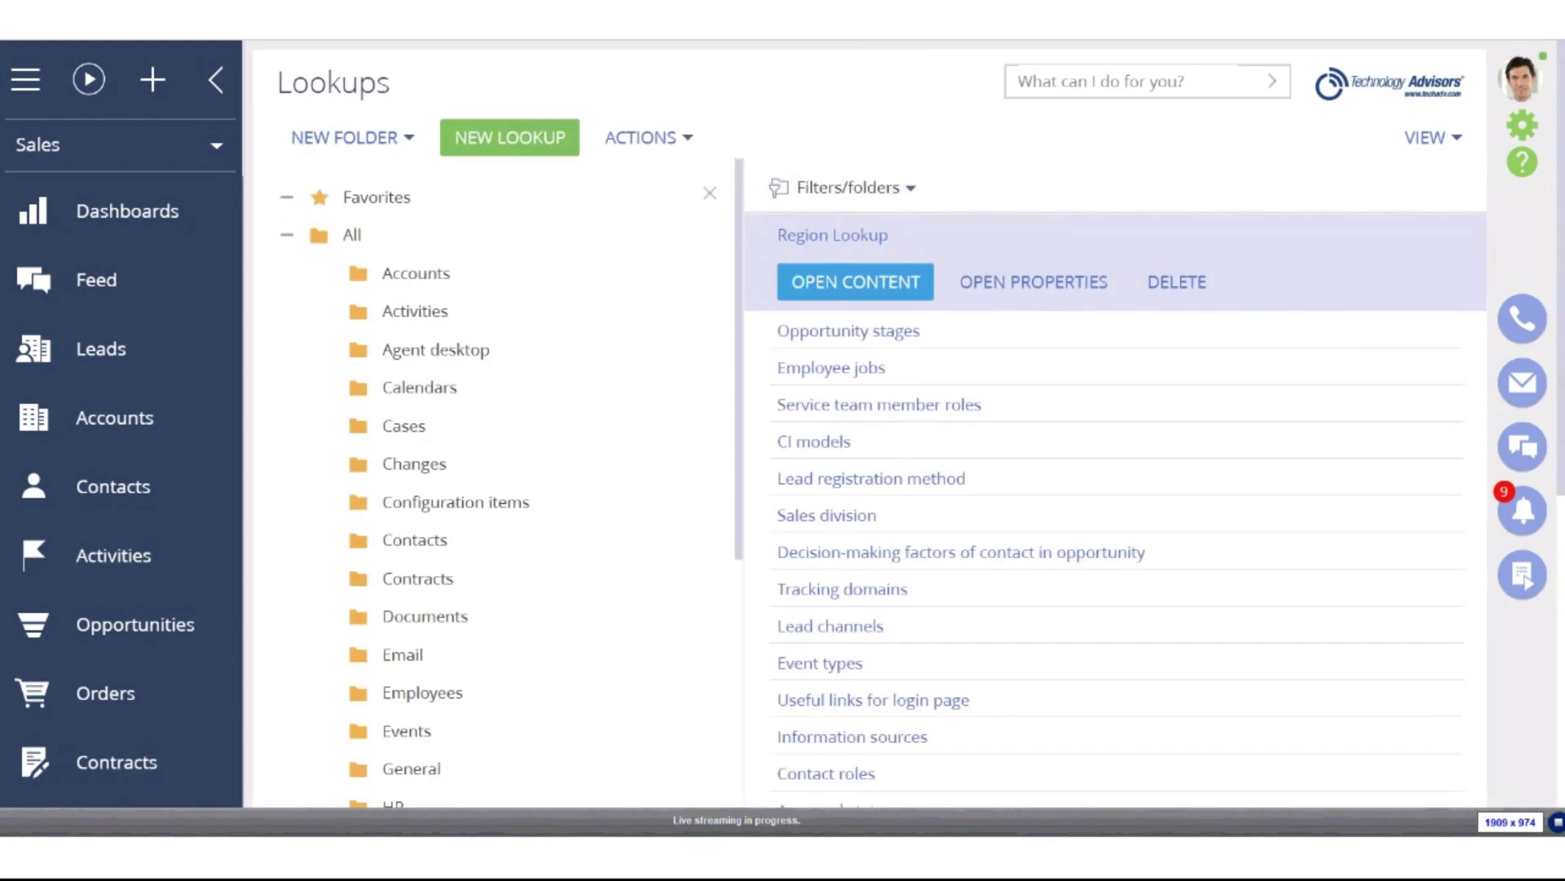
# - Open the XT Group record from the Accounts section and go to its Region field
pyautogui.click(115, 439)
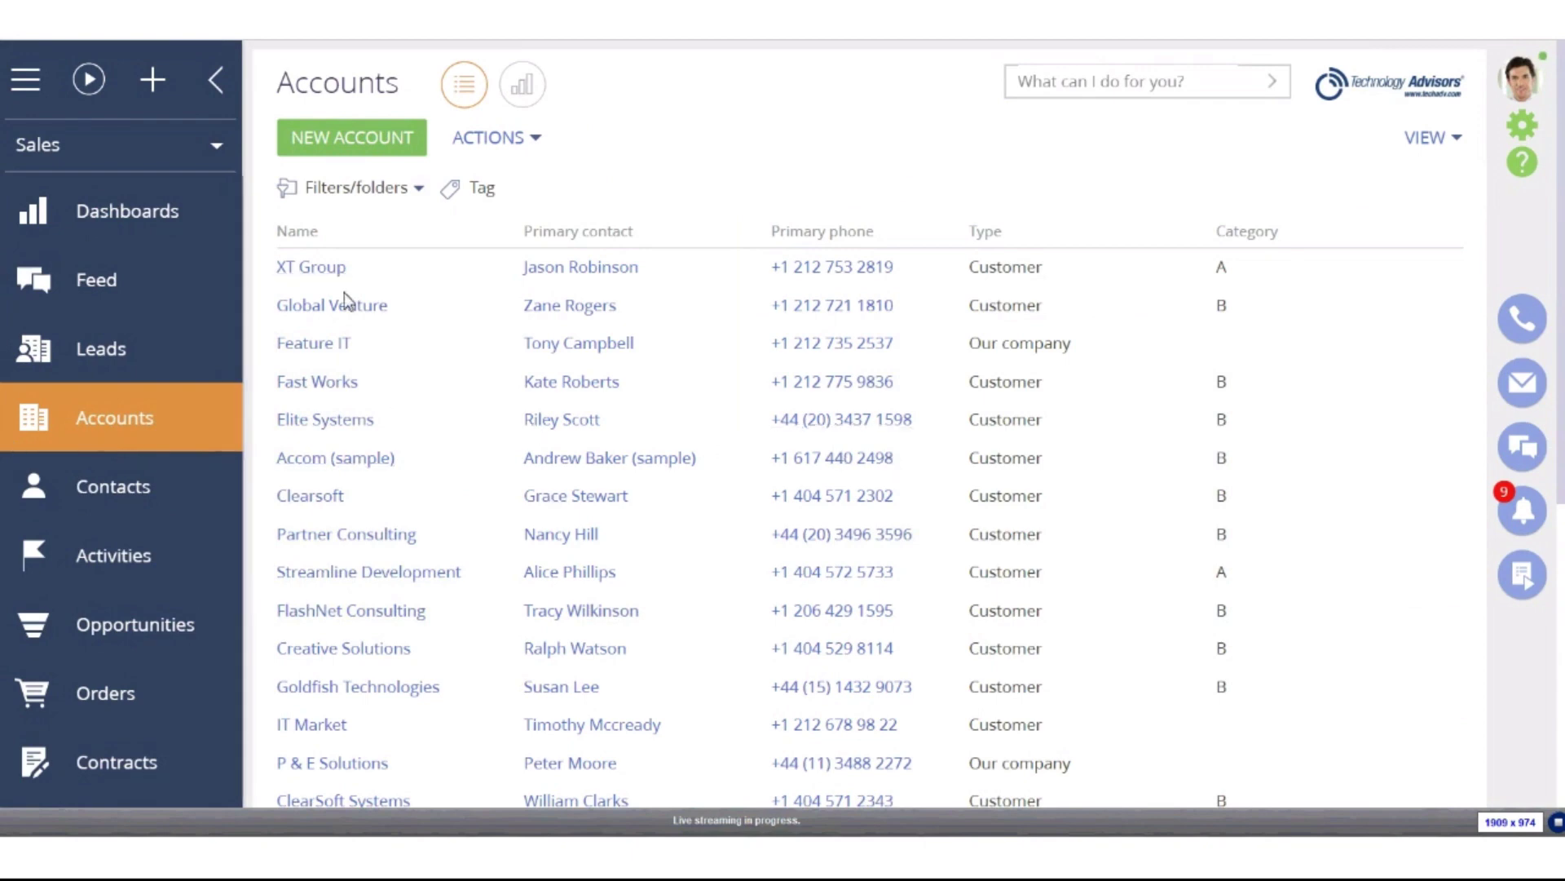
pyautogui.click(337, 269)
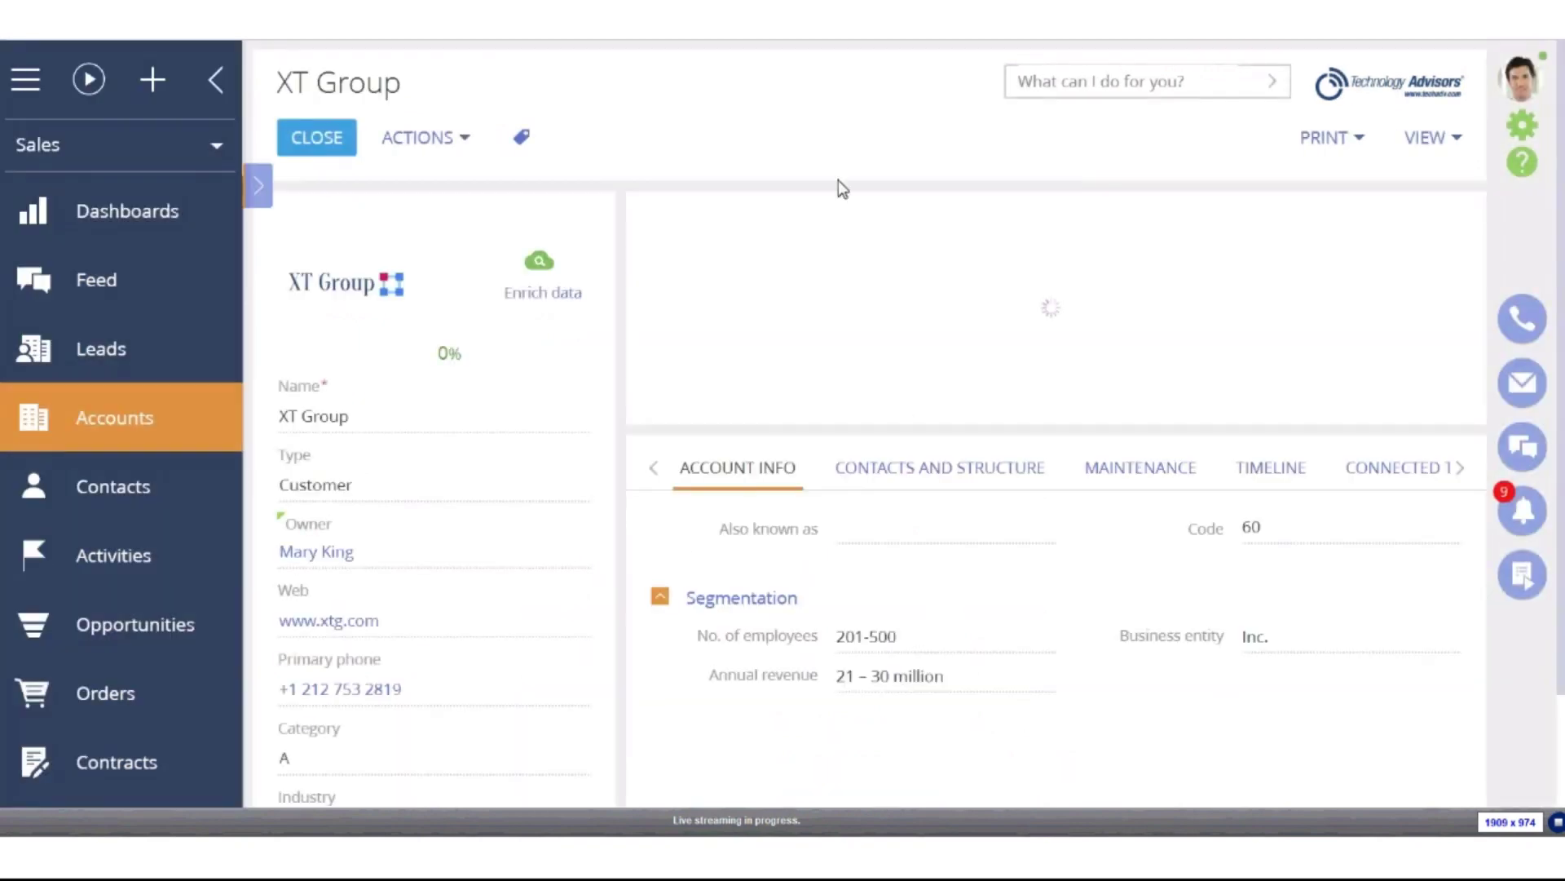
pyautogui.scroll(-2, 535, 293)
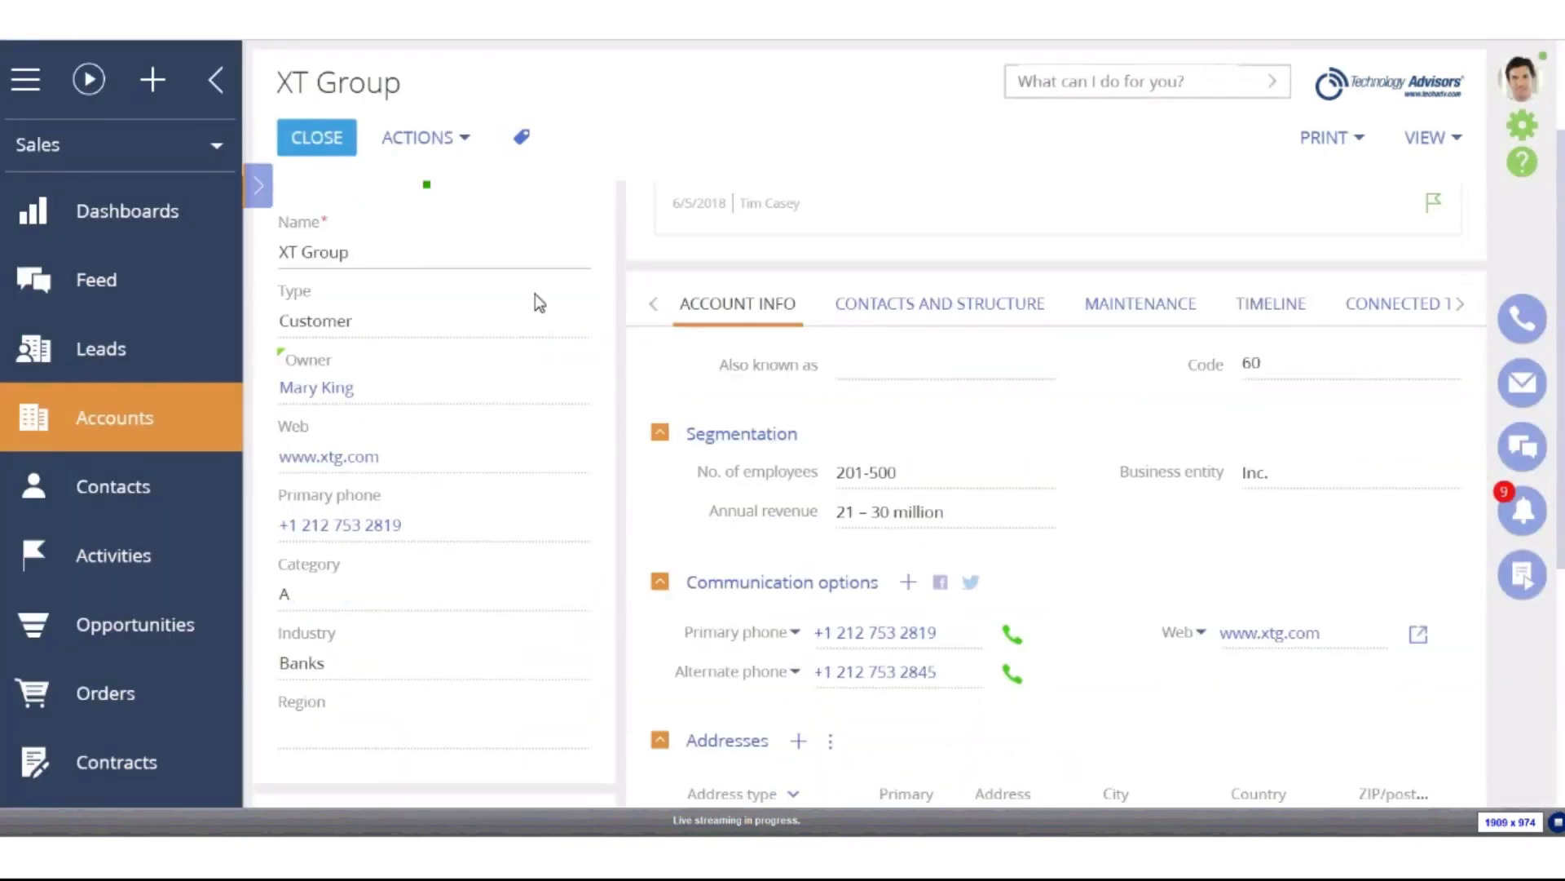
pyautogui.scroll(-2, 505, 277)
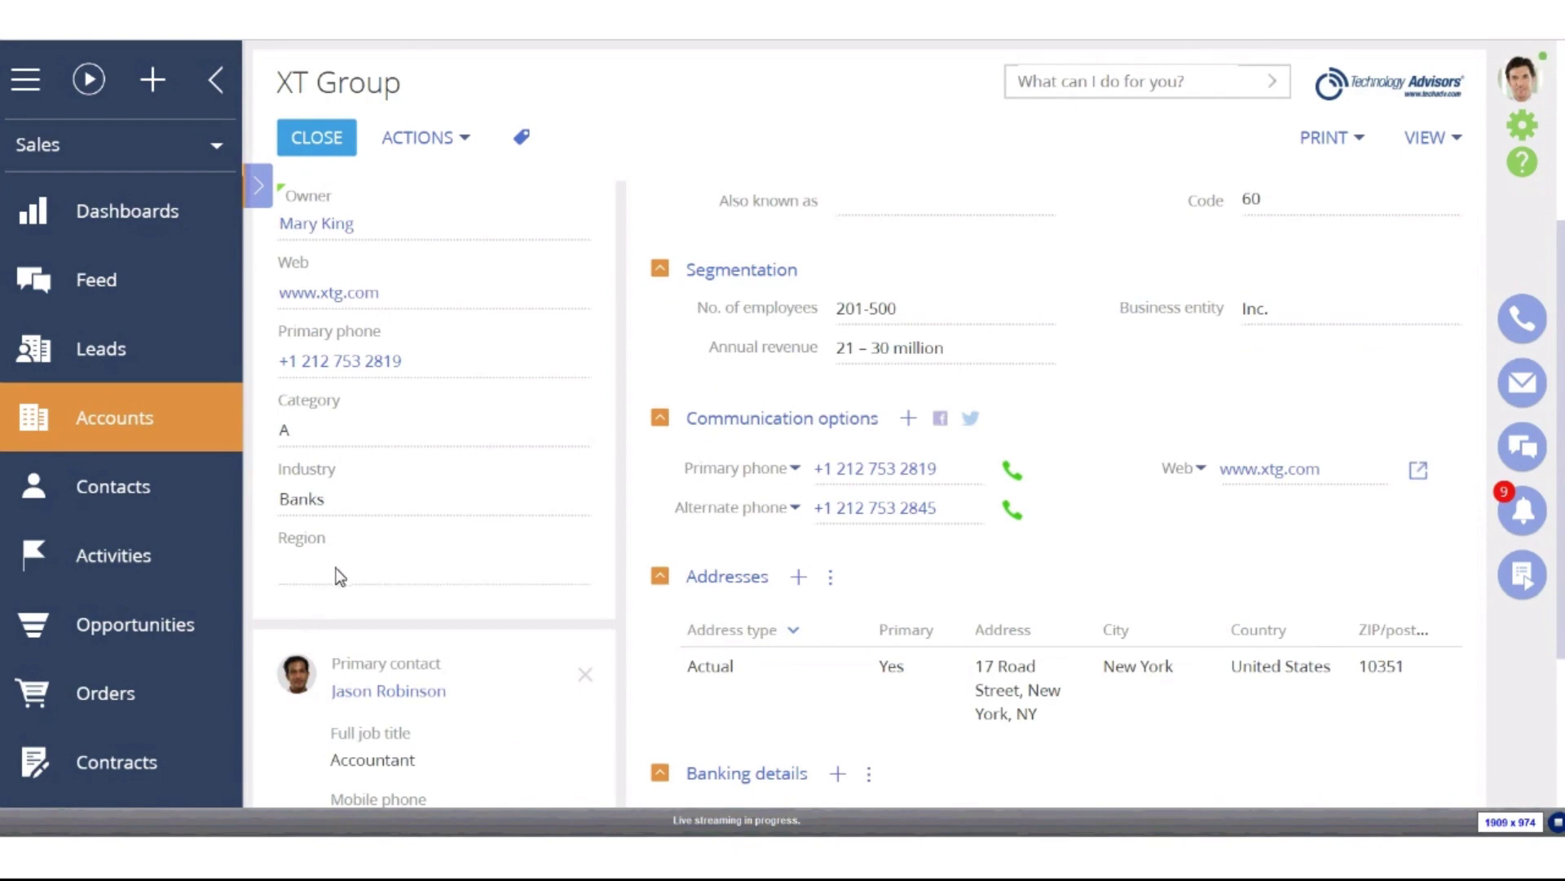
# - Set the XT Group account's Region to Central Region and save the record
pyautogui.click(557, 581)
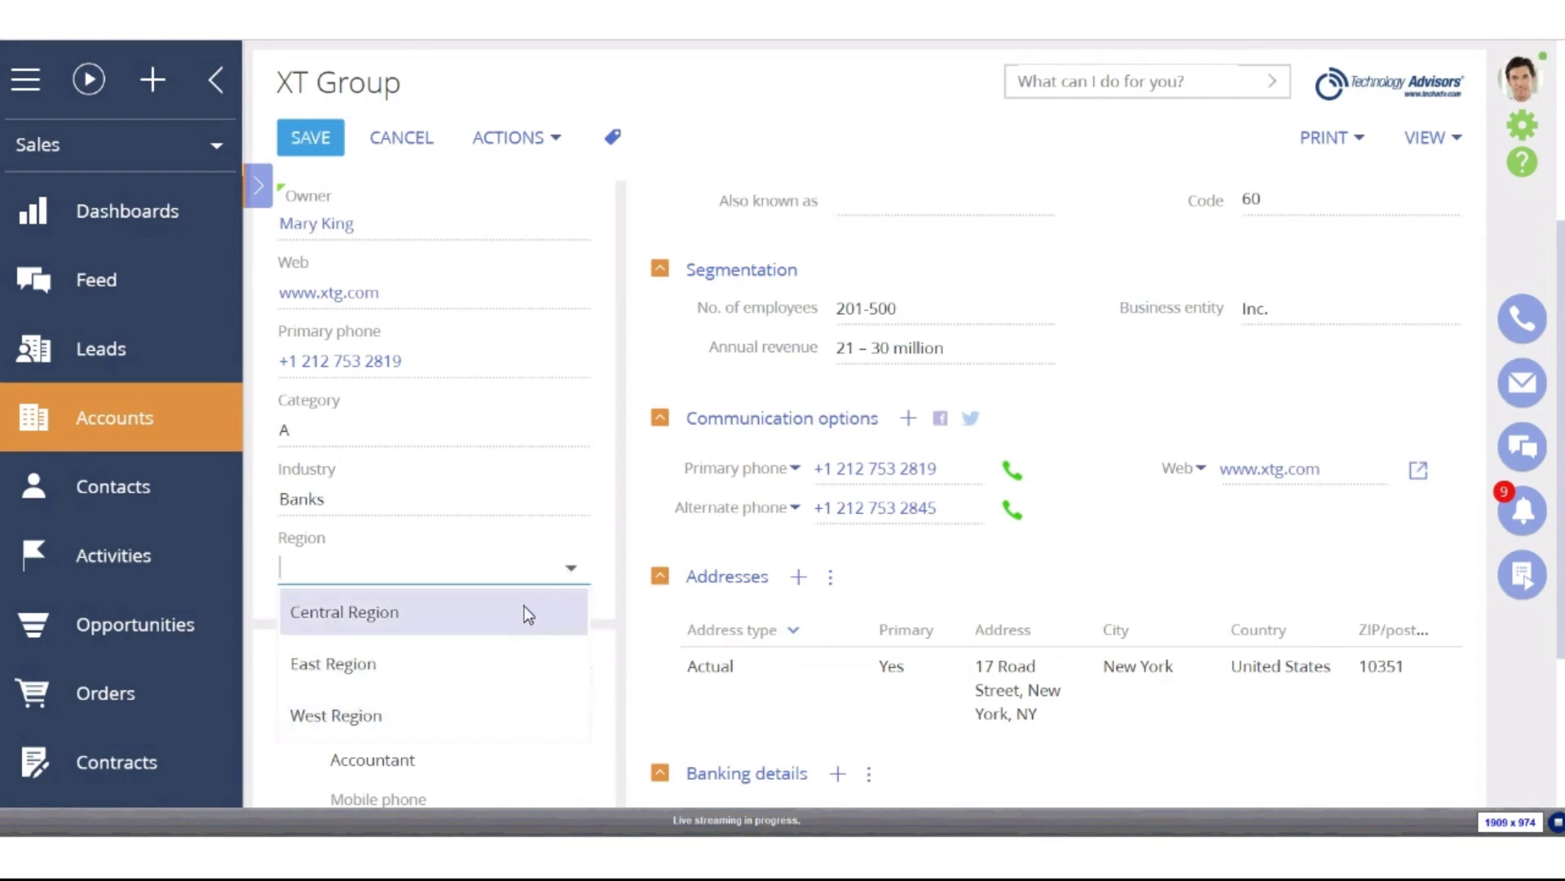
pyautogui.click(424, 613)
pyautogui.scroll(2, 419, 633)
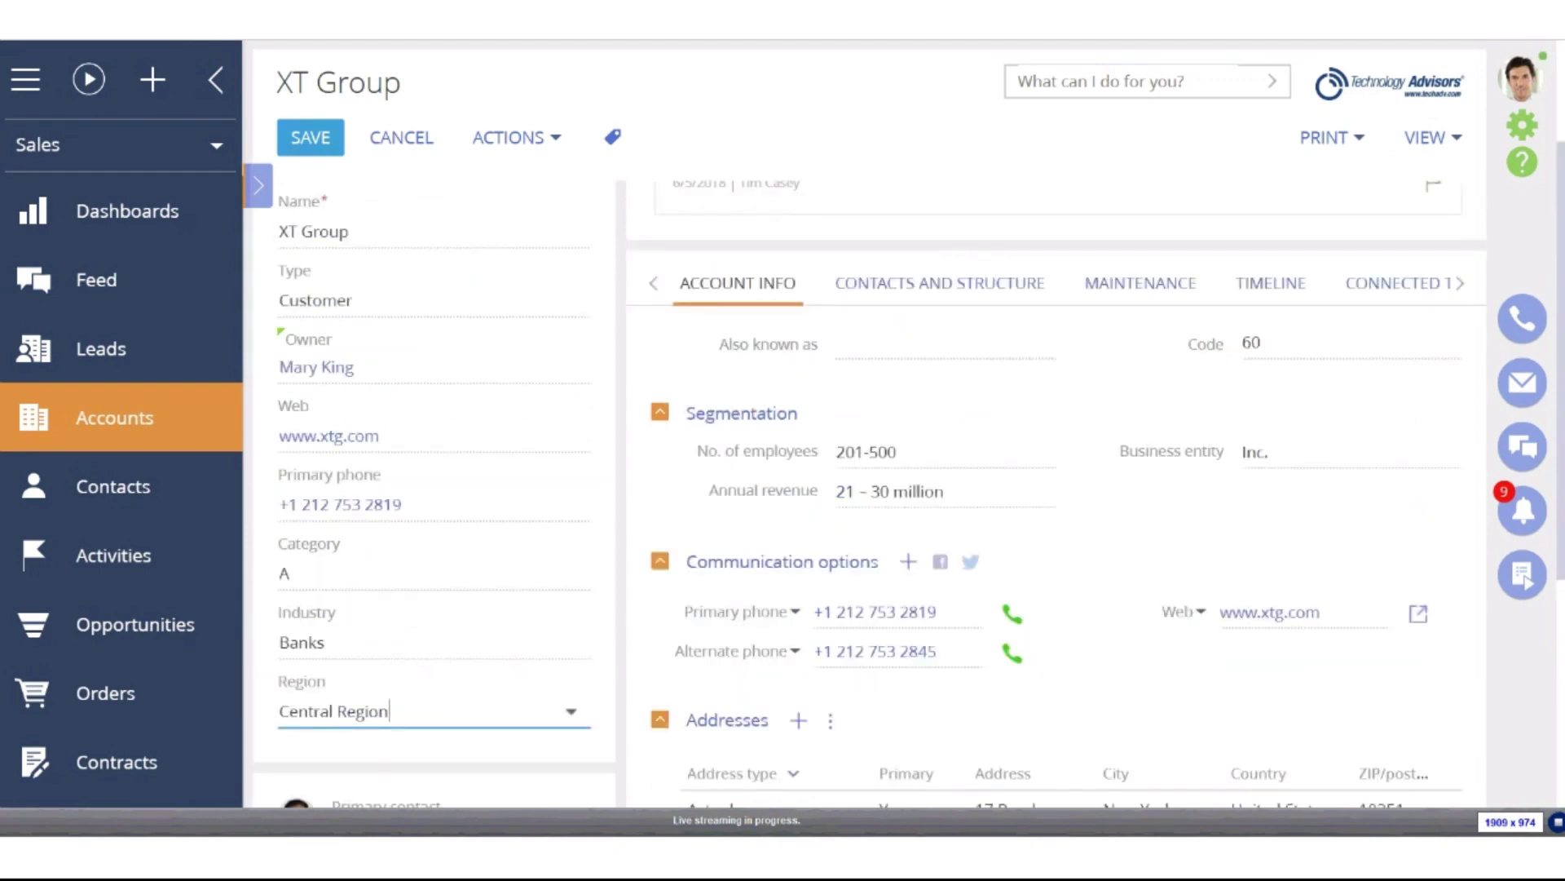
pyautogui.click(309, 145)
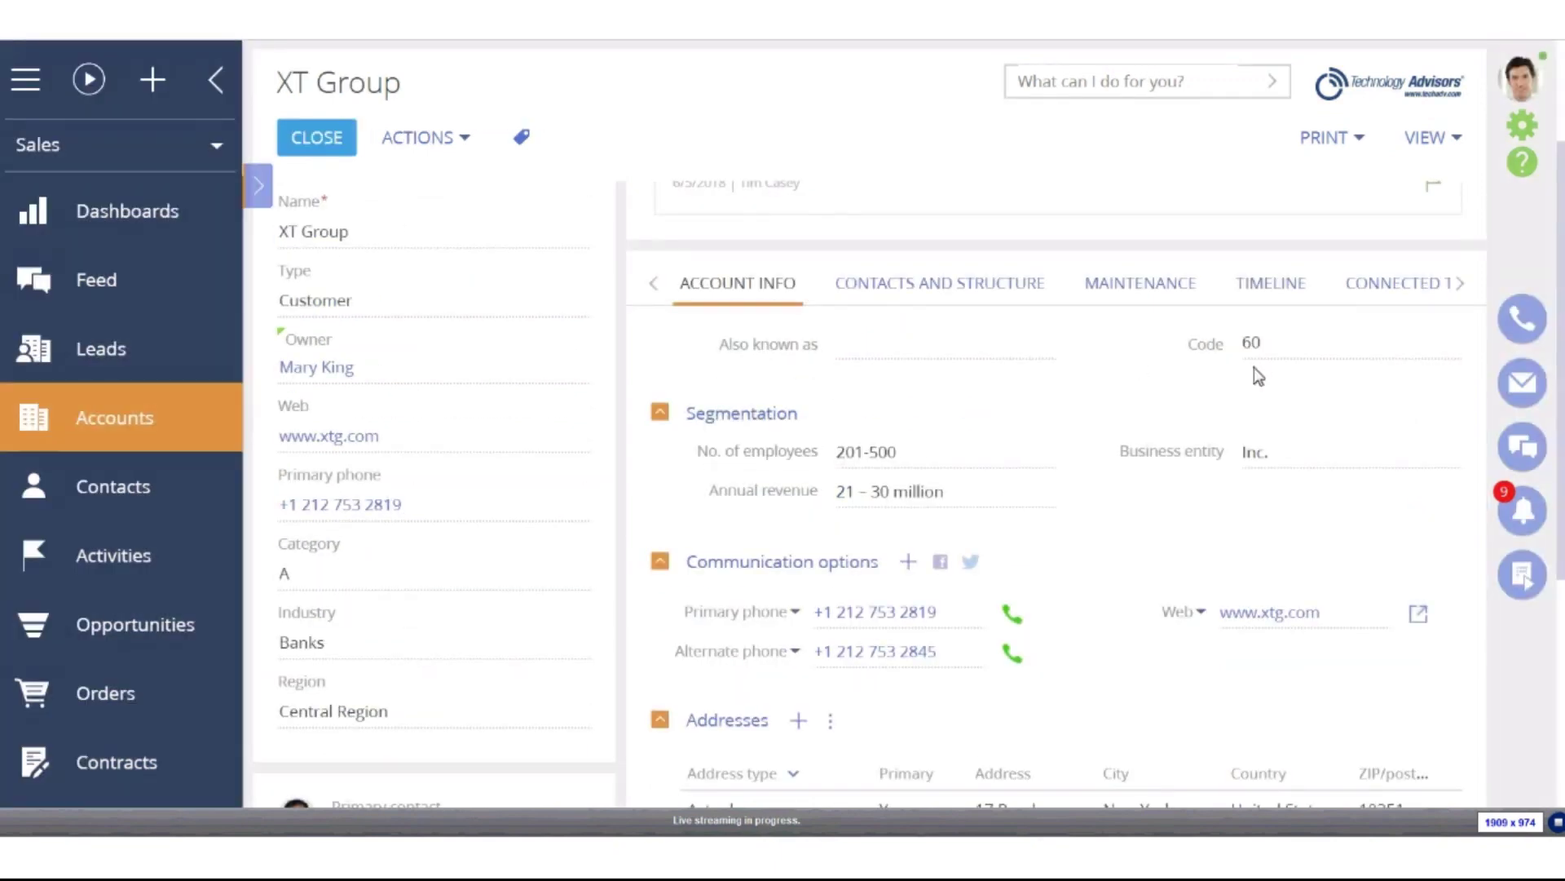
pyautogui.scroll(2, 559, 525)
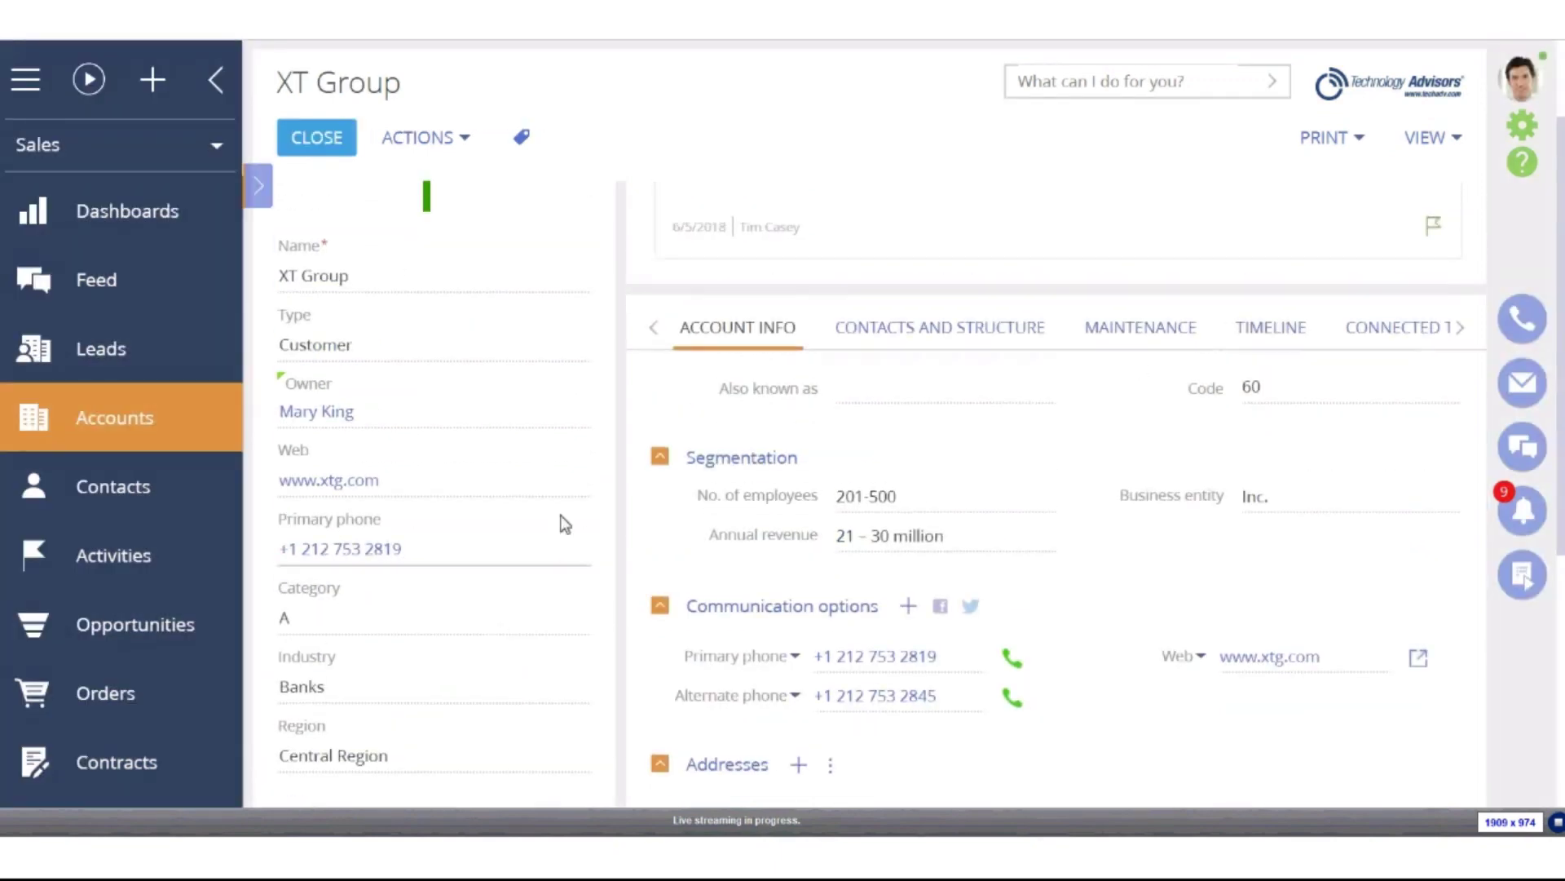
pyautogui.click(437, 140)
pyautogui.click(520, 233)
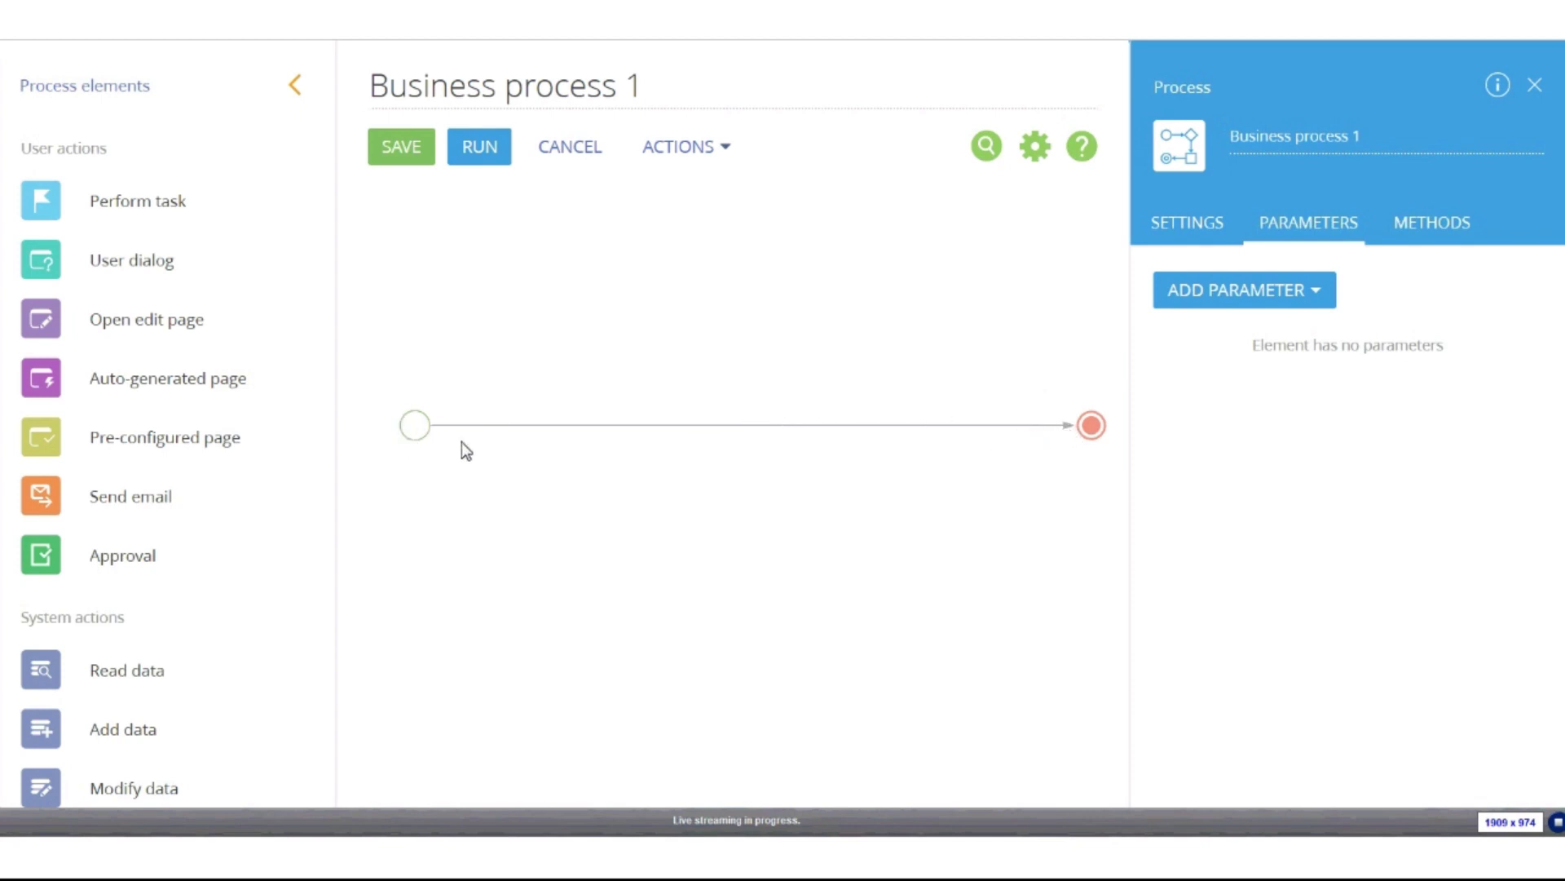
# - Delete the default sequence flow, end event and start event from the new business process diagram
pyautogui.click(785, 425)
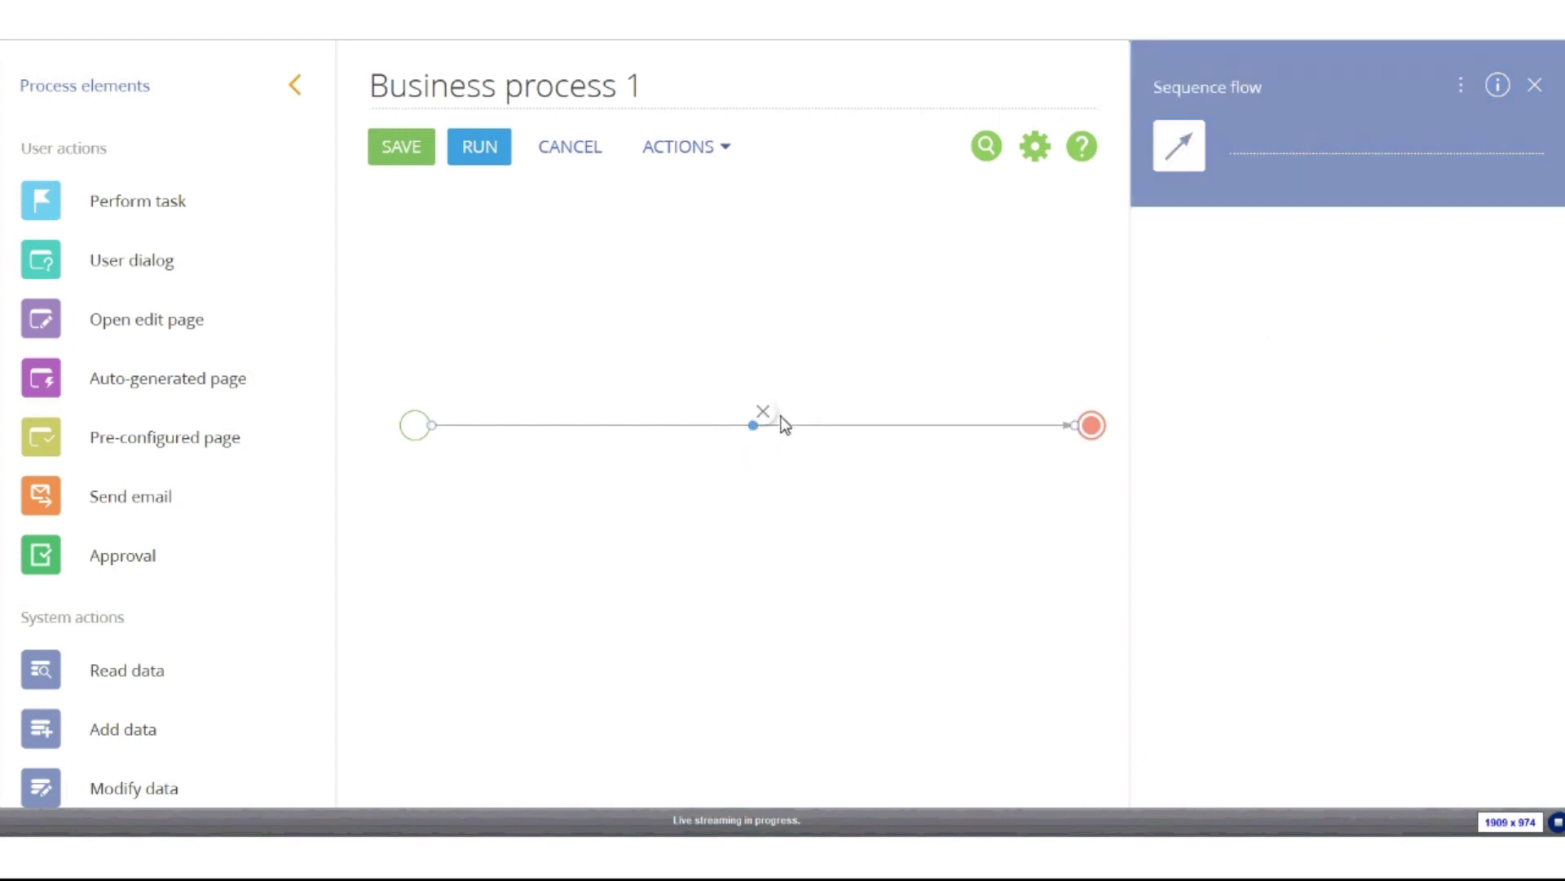
pyautogui.click(764, 415)
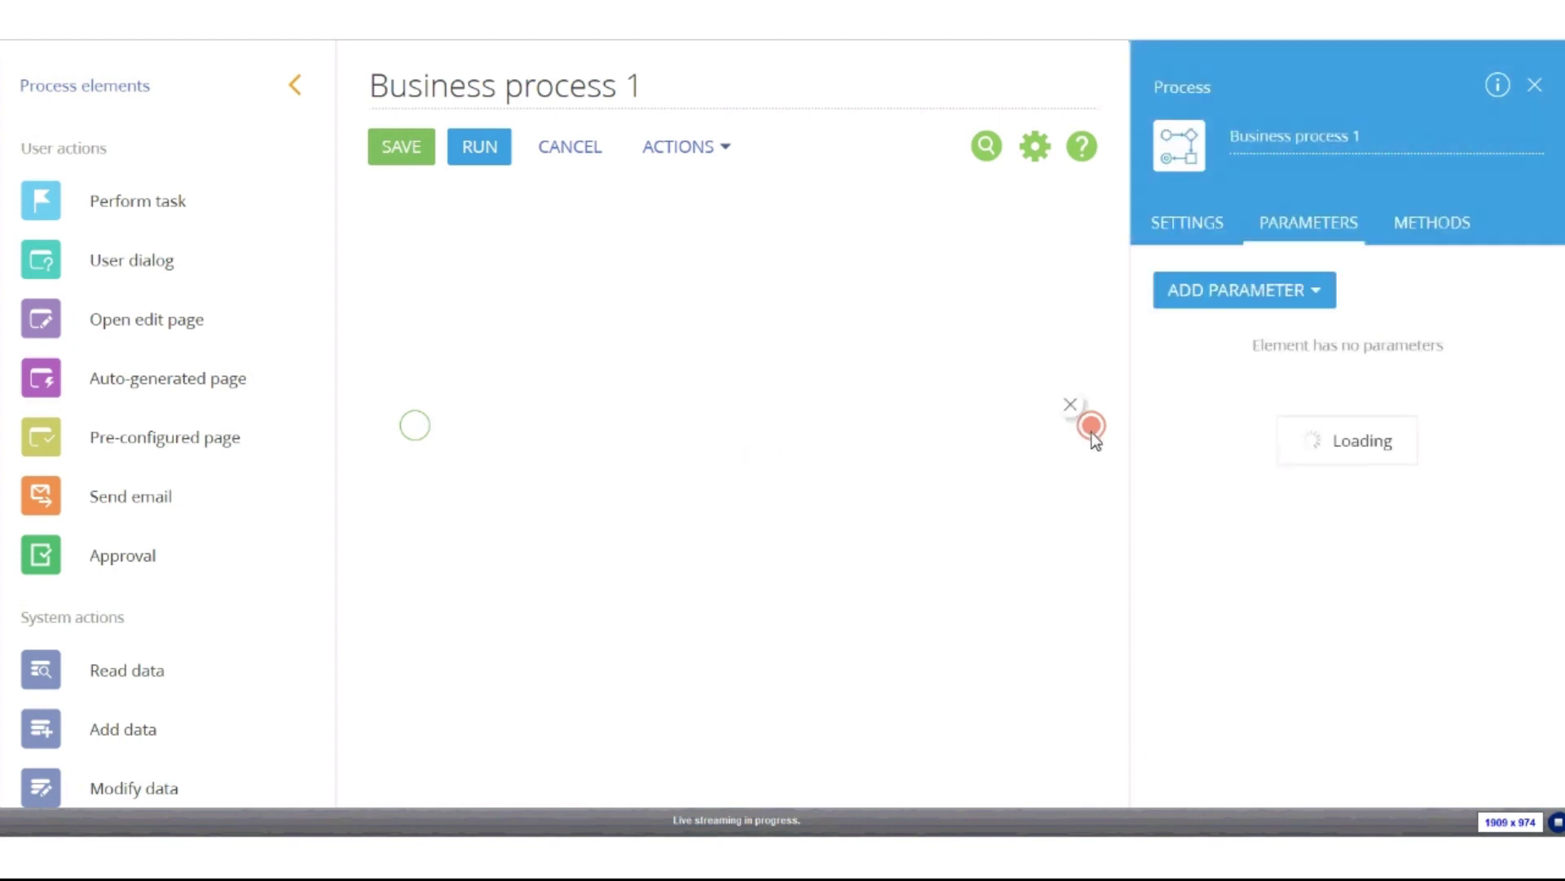
pyautogui.click(1071, 405)
pyautogui.click(414, 429)
pyautogui.click(393, 404)
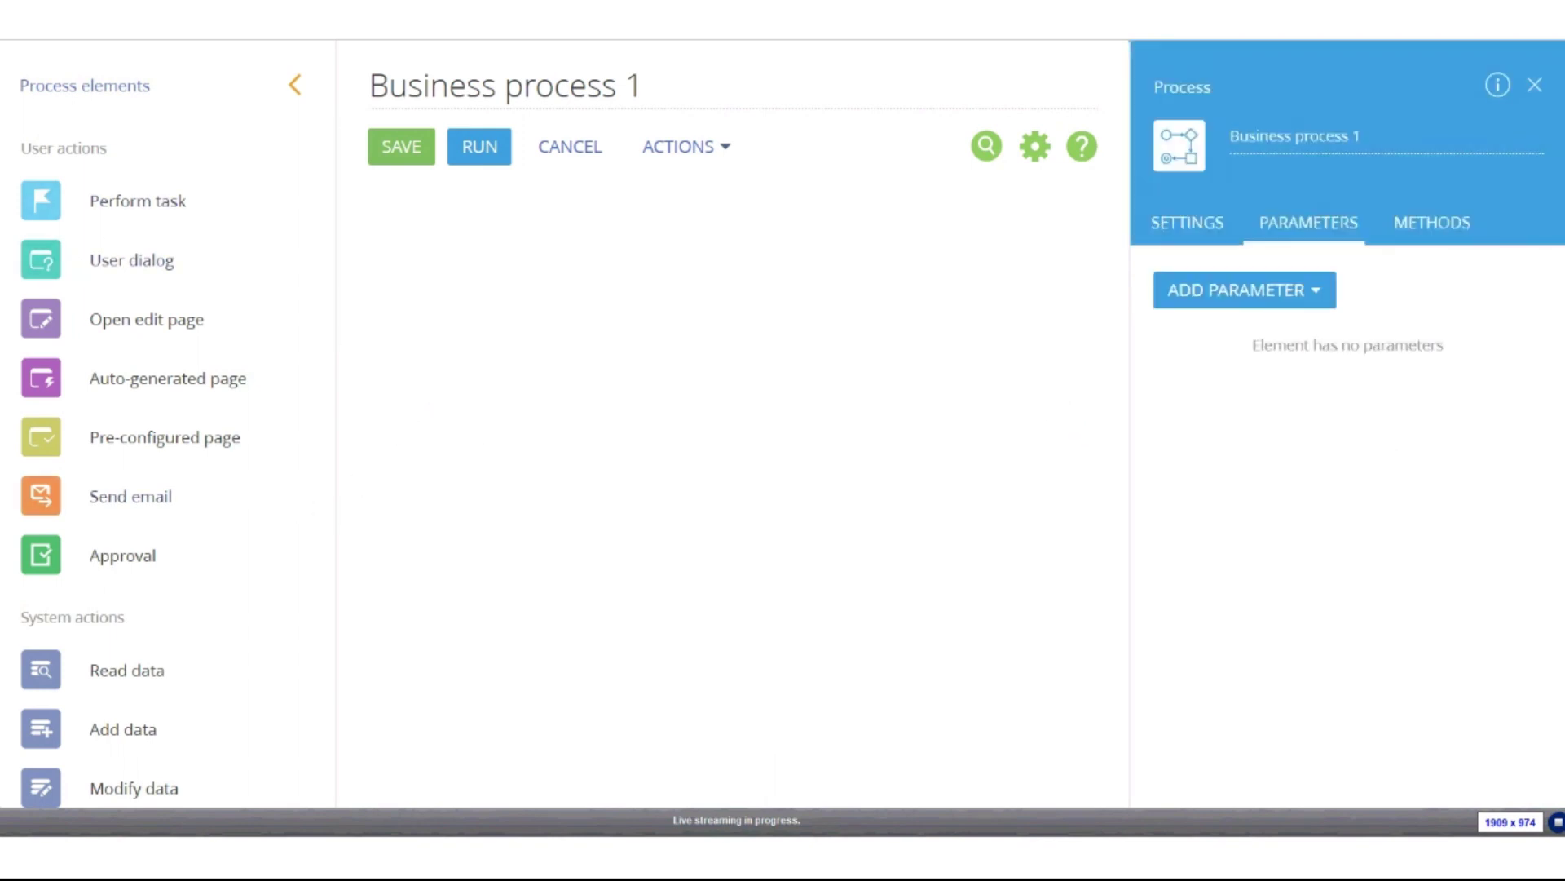
# - Rename the business process to Auto-Set Region Security
pyautogui.click(689, 108)
pyautogui.moveTo(689, 109); pyautogui.dragTo(367, 161)
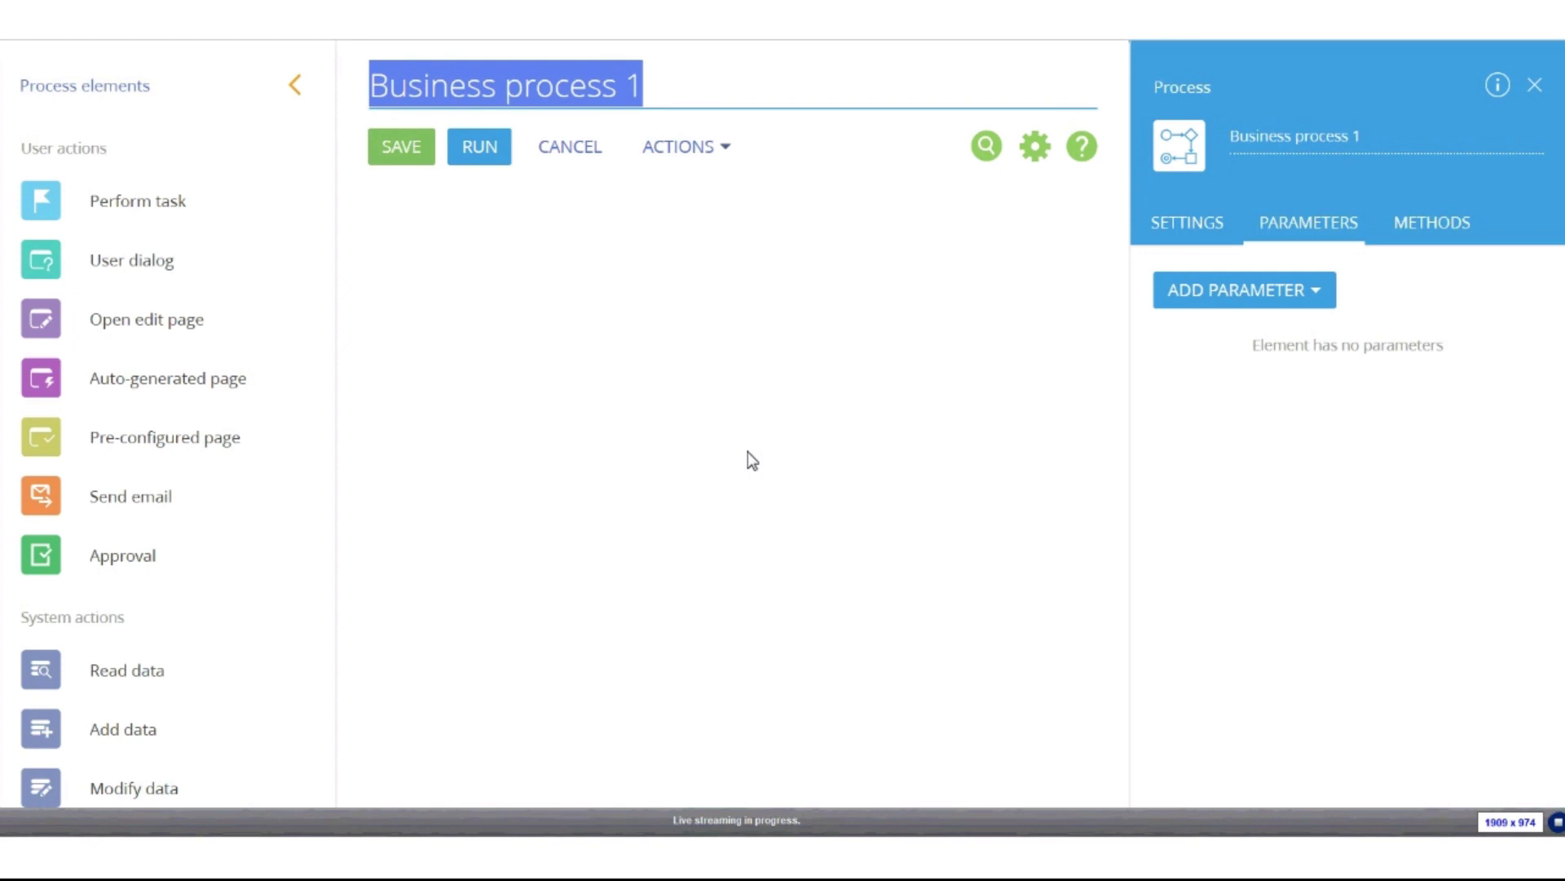
pyautogui.write('Auto')
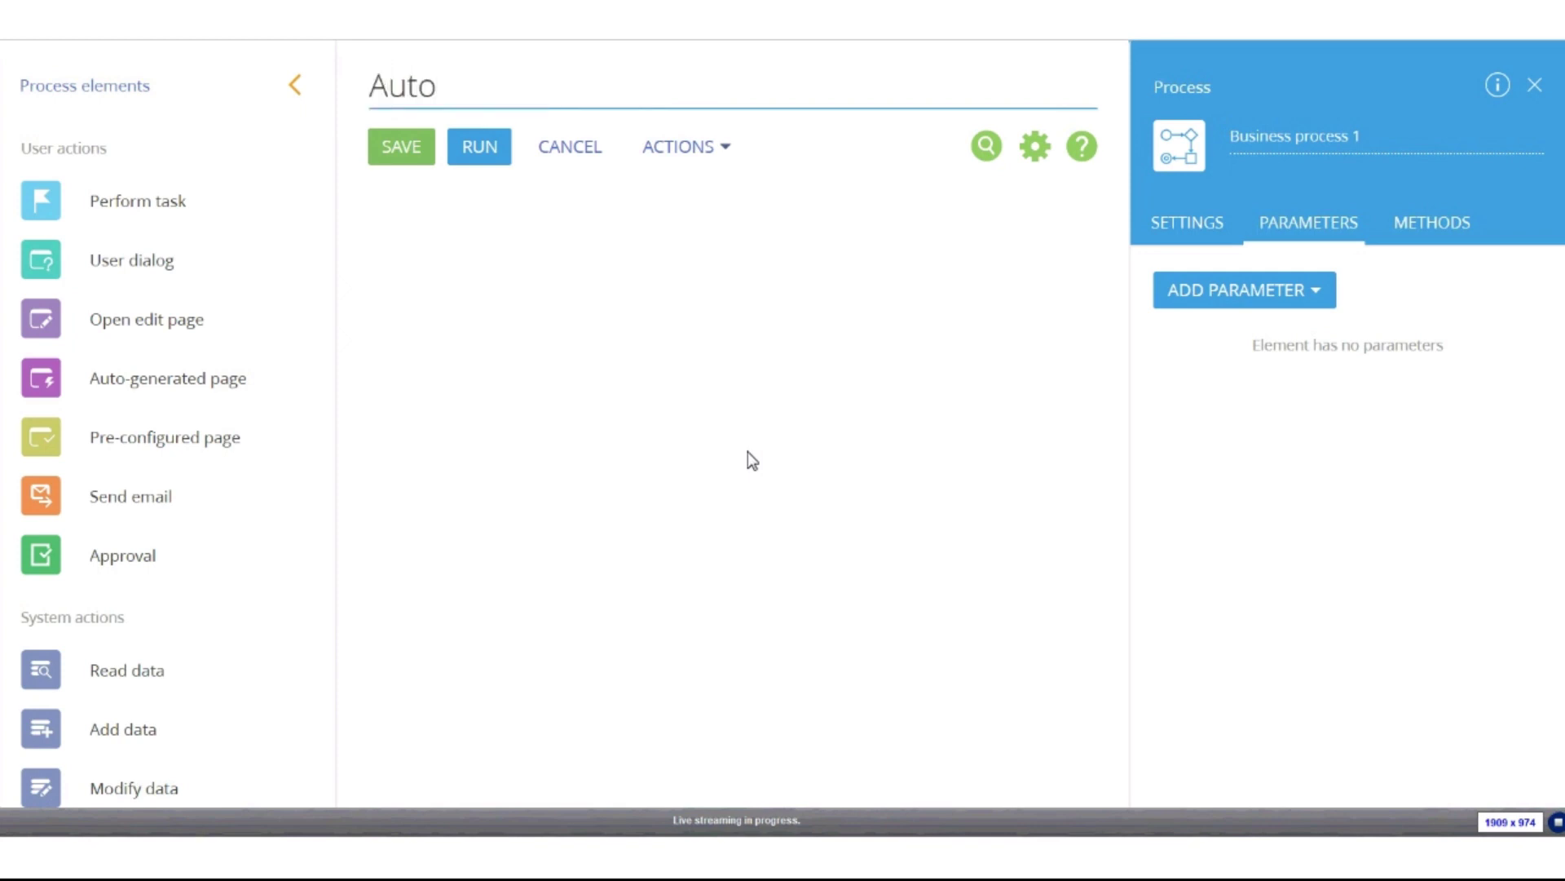
pyautogui.write('-Set Re')
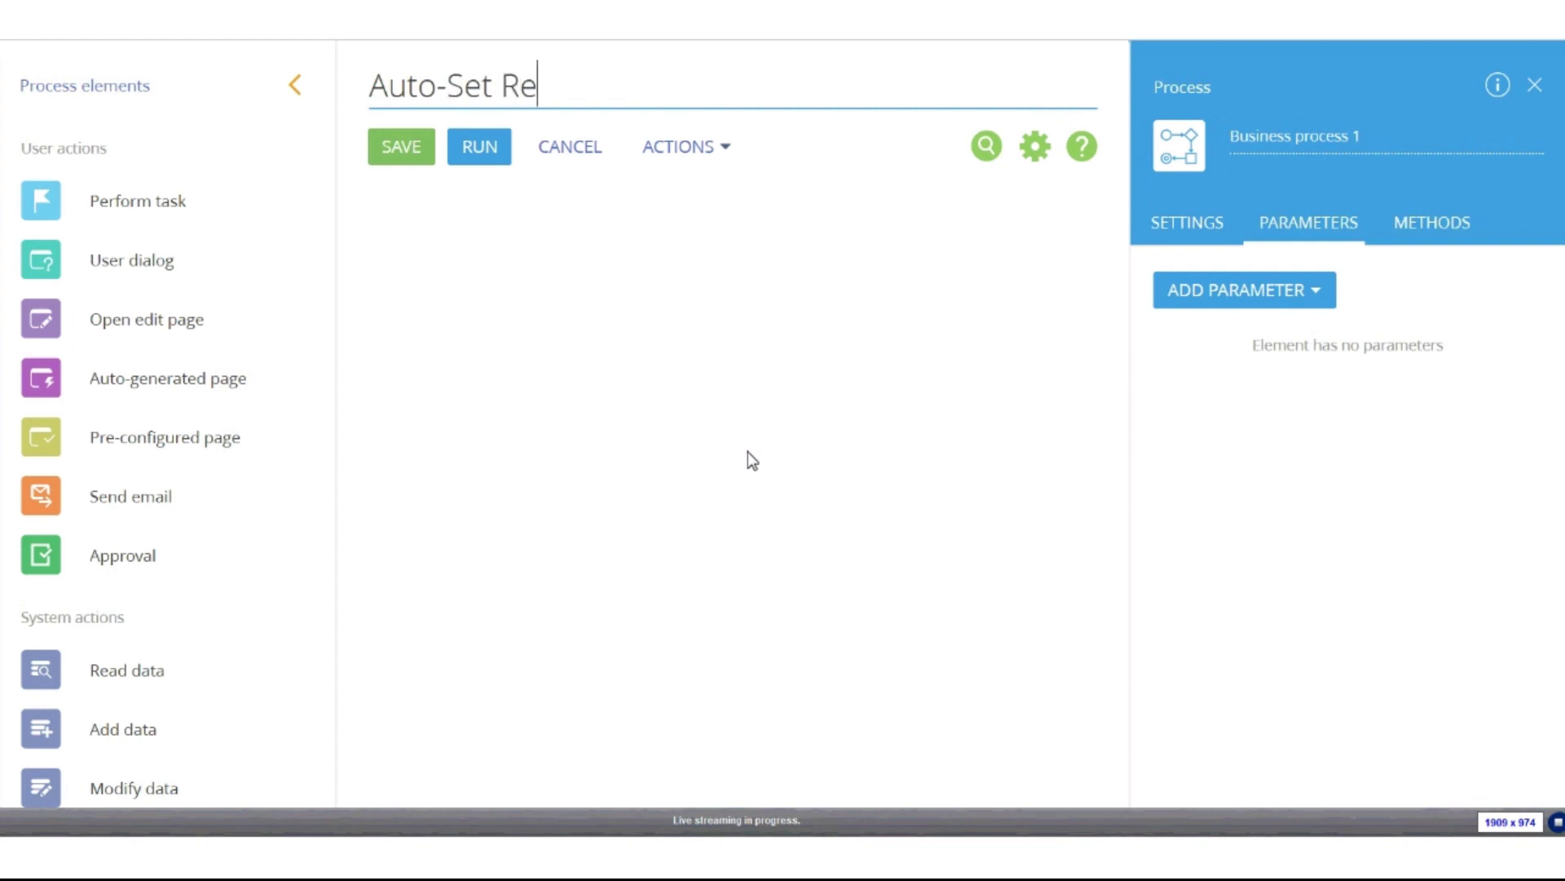
pyautogui.write('gion Sec')
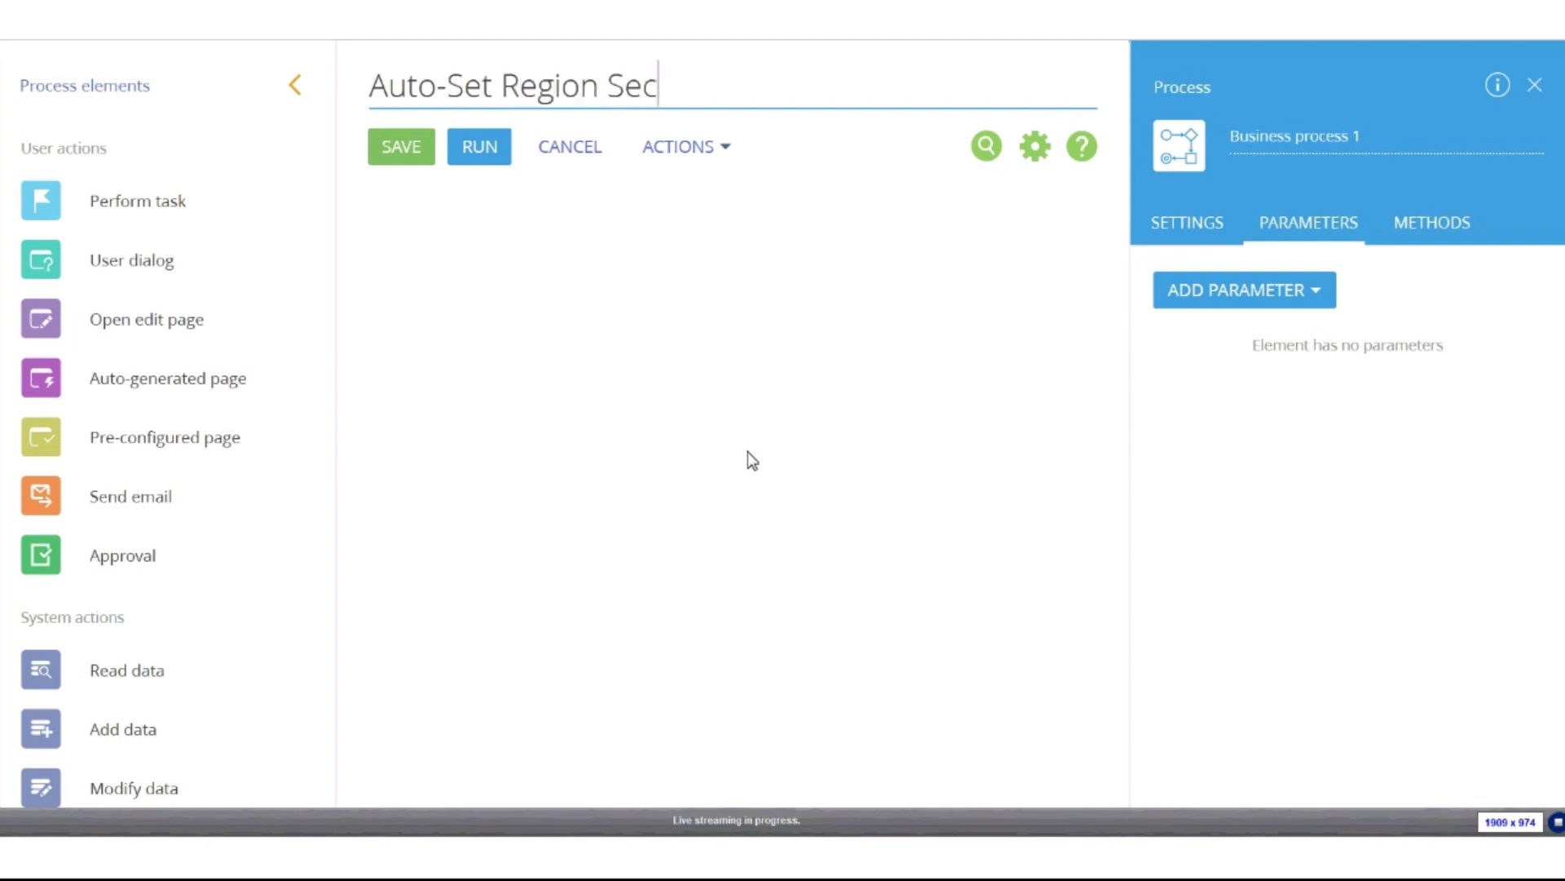
pyautogui.write('urity')
pyautogui.click(748, 452)
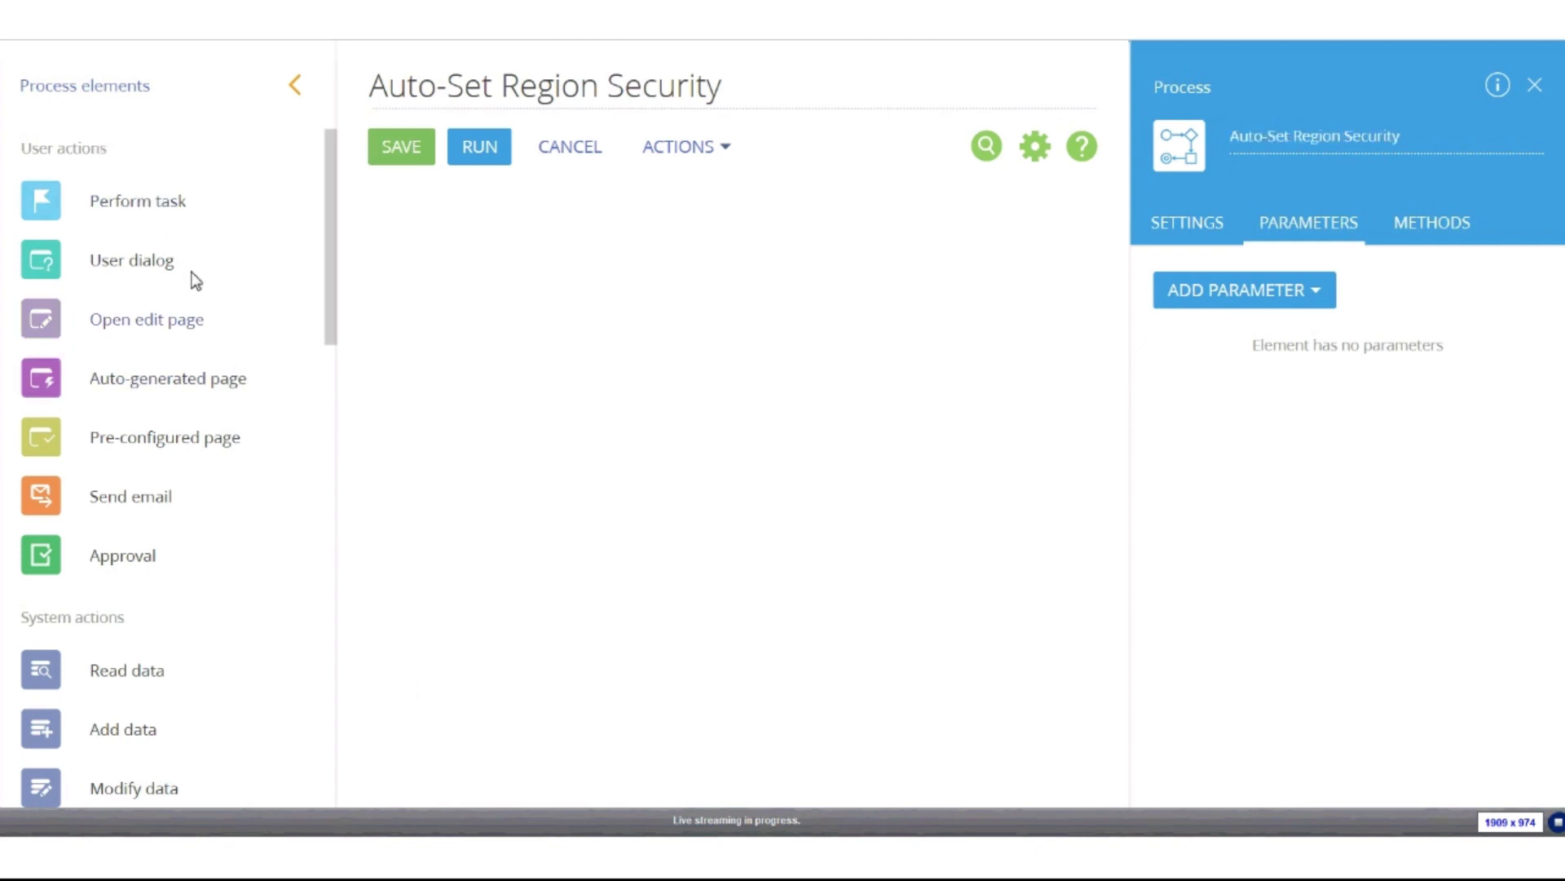
# - Add a Signal start event to the empty process diagram
pyautogui.scroll(-5, 245, 359)
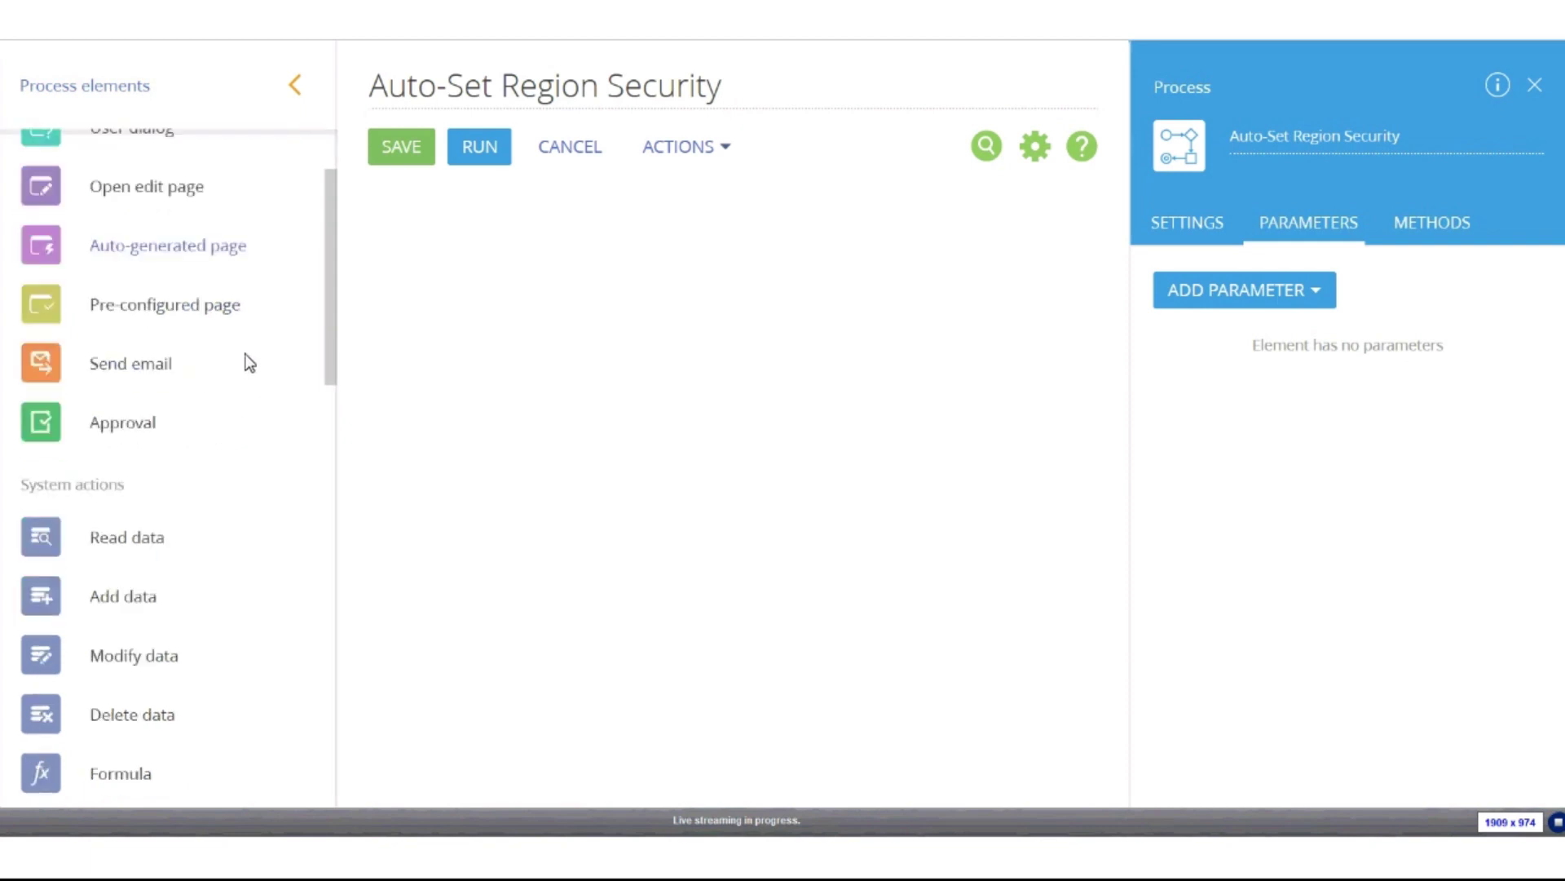
pyautogui.scroll(-7, 257, 360)
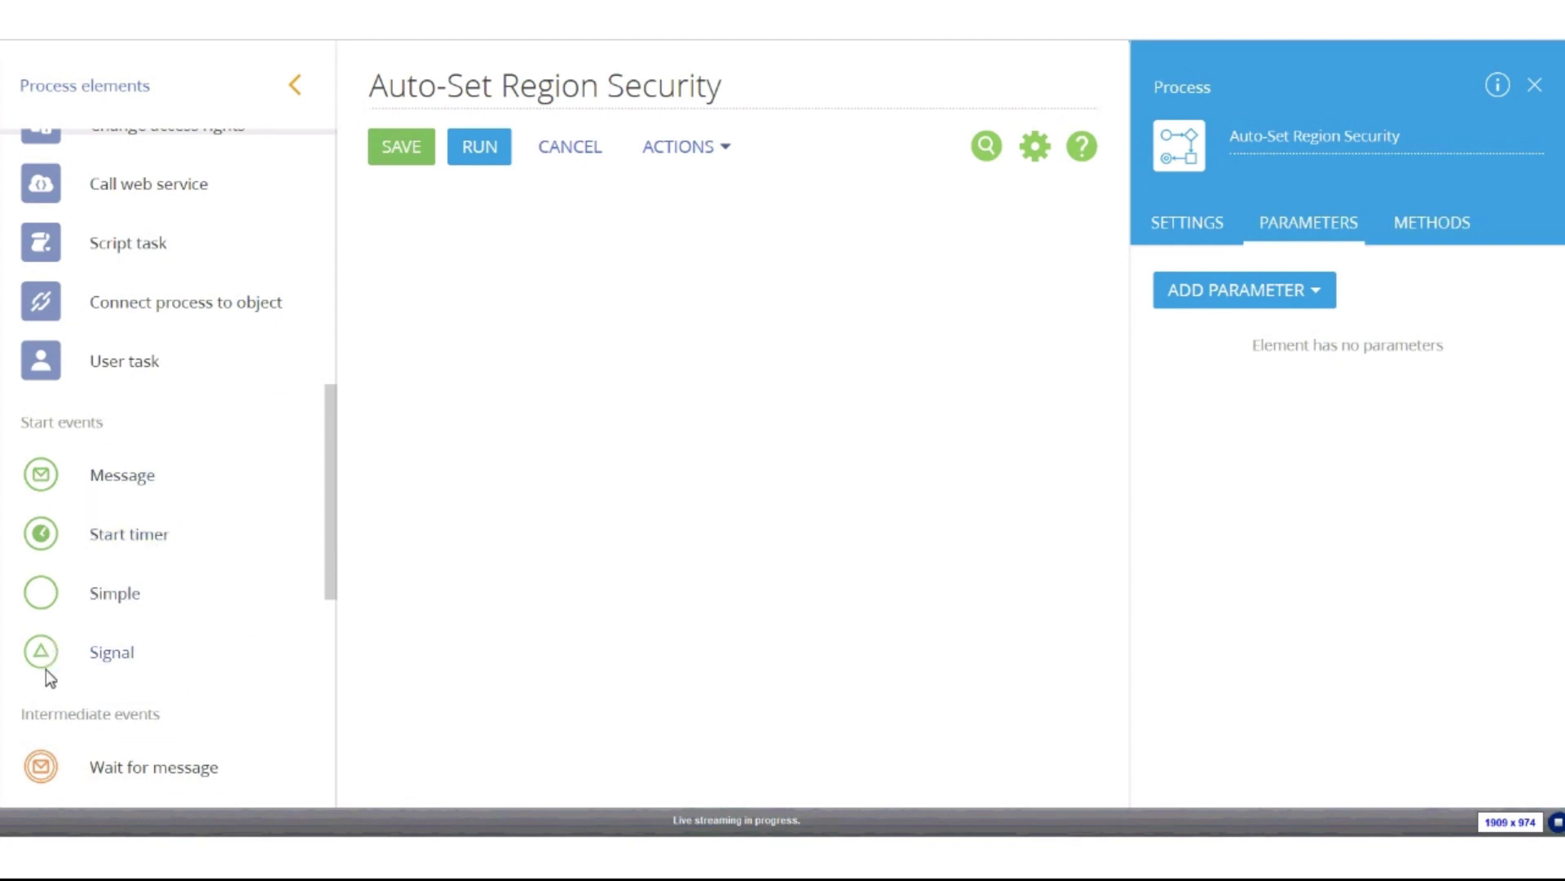
pyautogui.moveTo(46, 667); pyautogui.dragTo(468, 395)
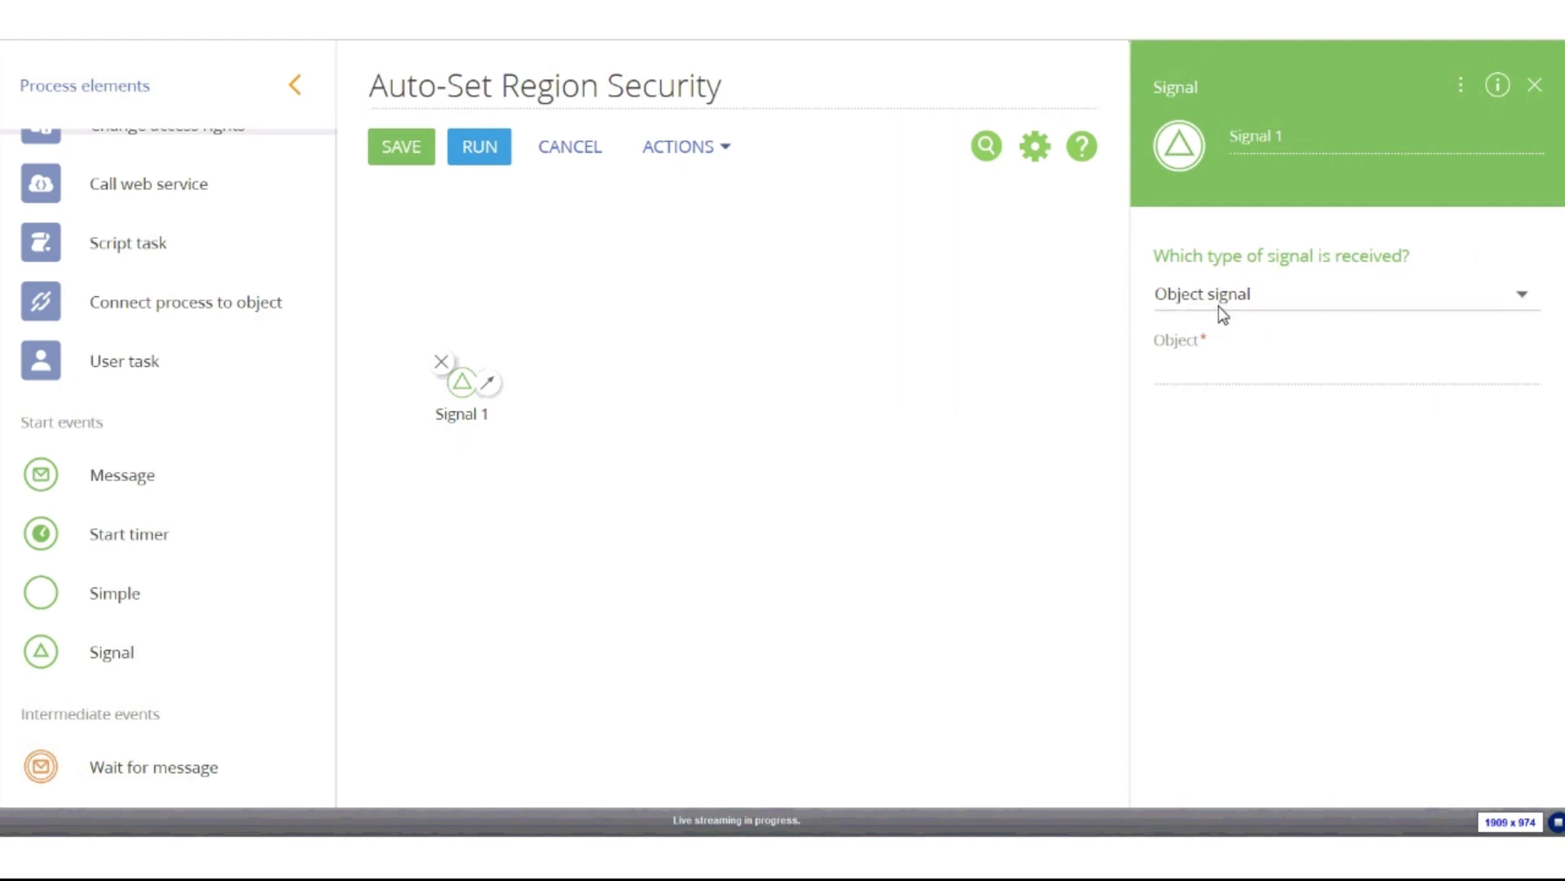
# - Configure the start signal to listen to the Account object and trigger on Record added
pyautogui.click(1232, 334)
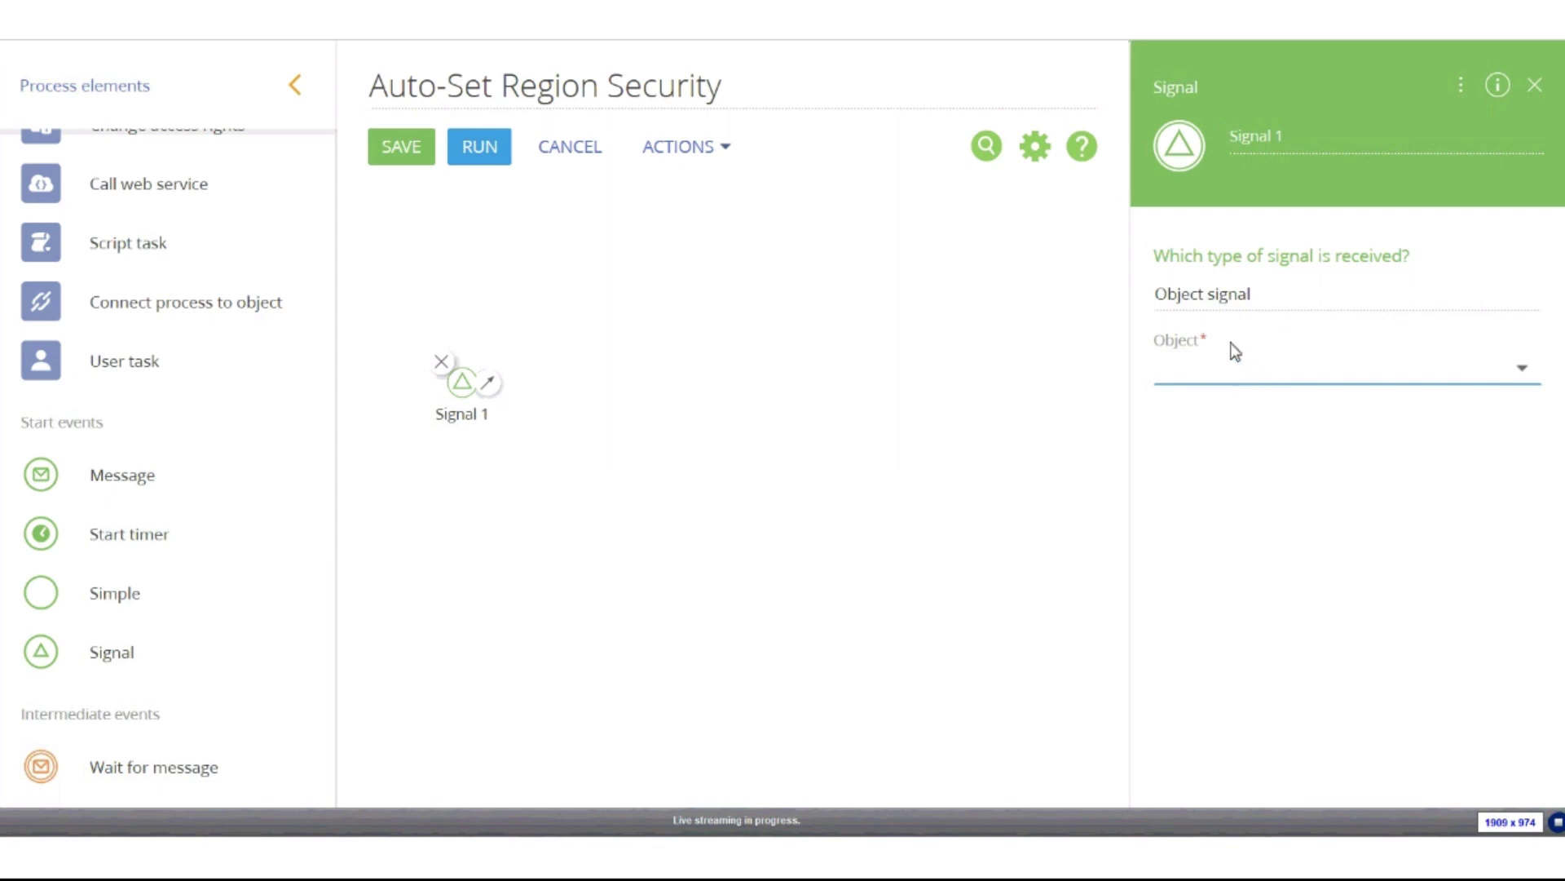
pyautogui.write('cc')
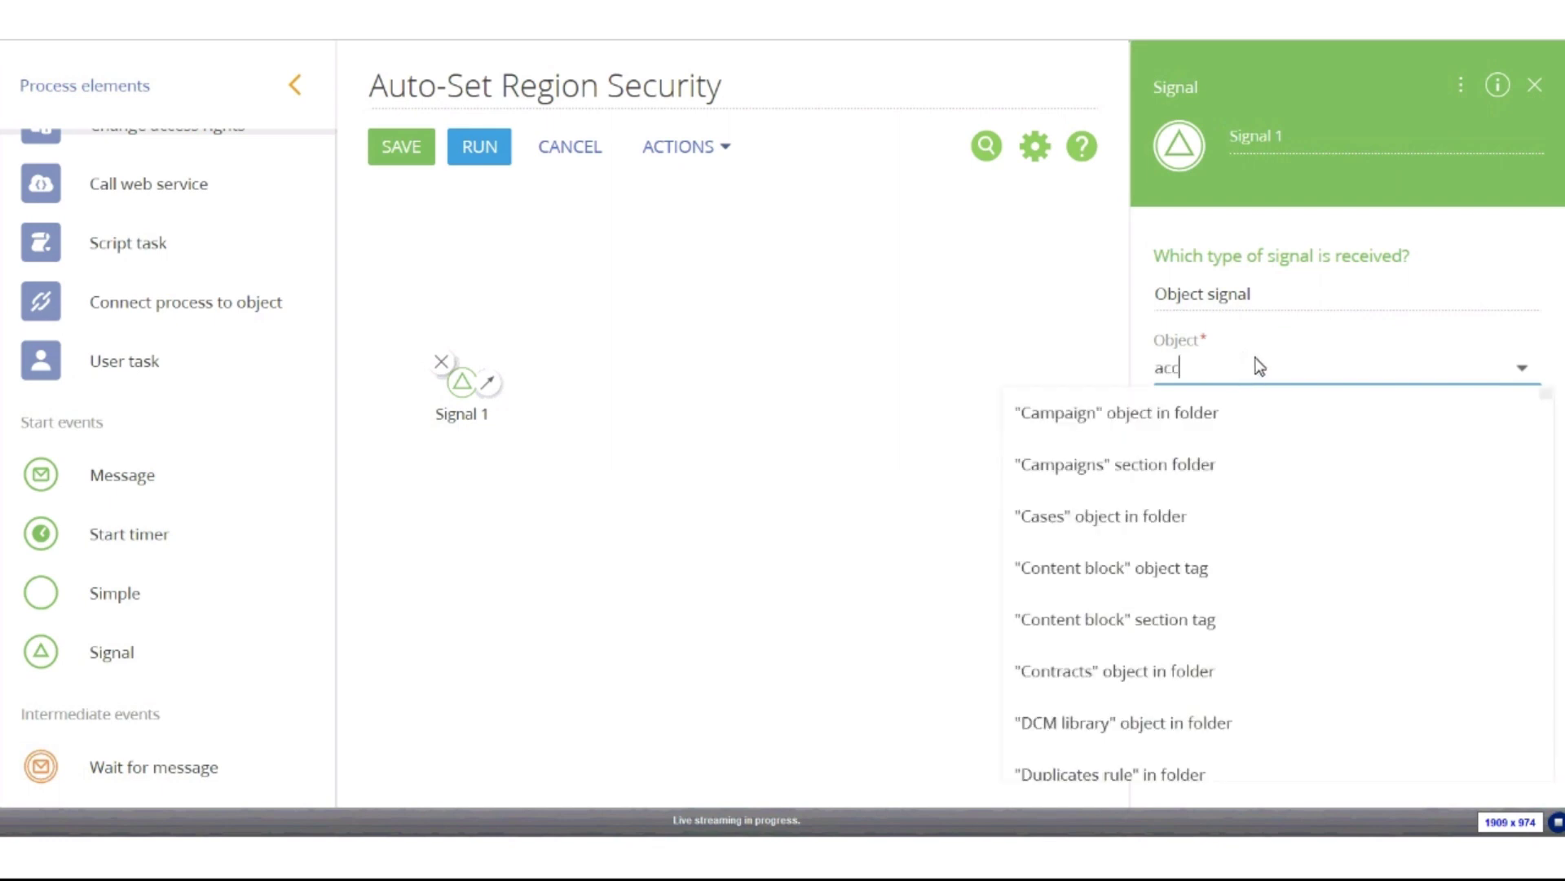
pyautogui.click(1180, 434)
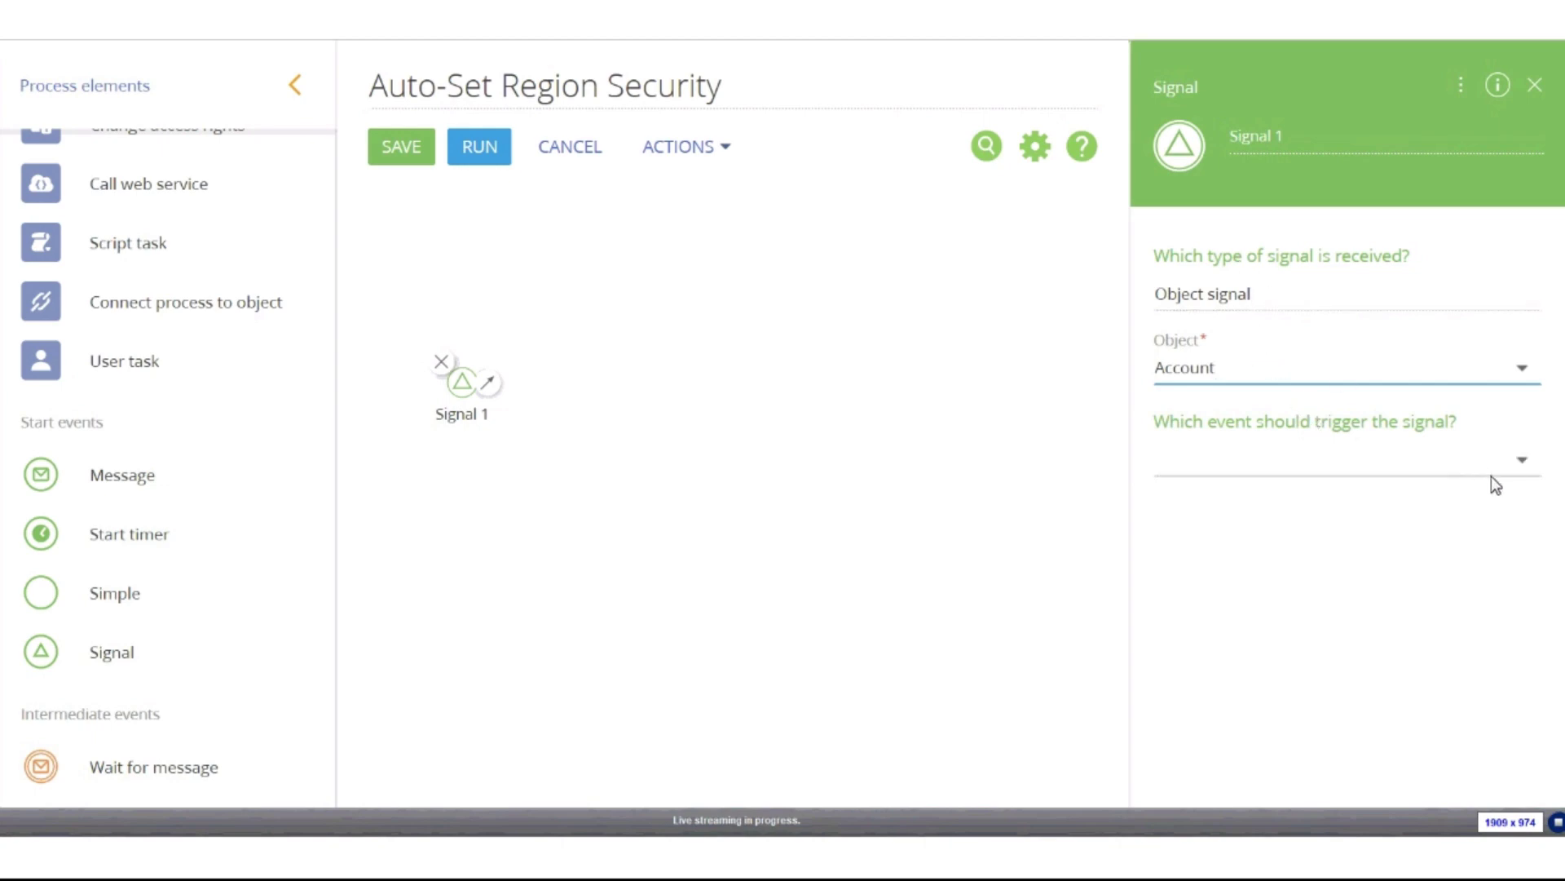
pyautogui.click(1494, 475)
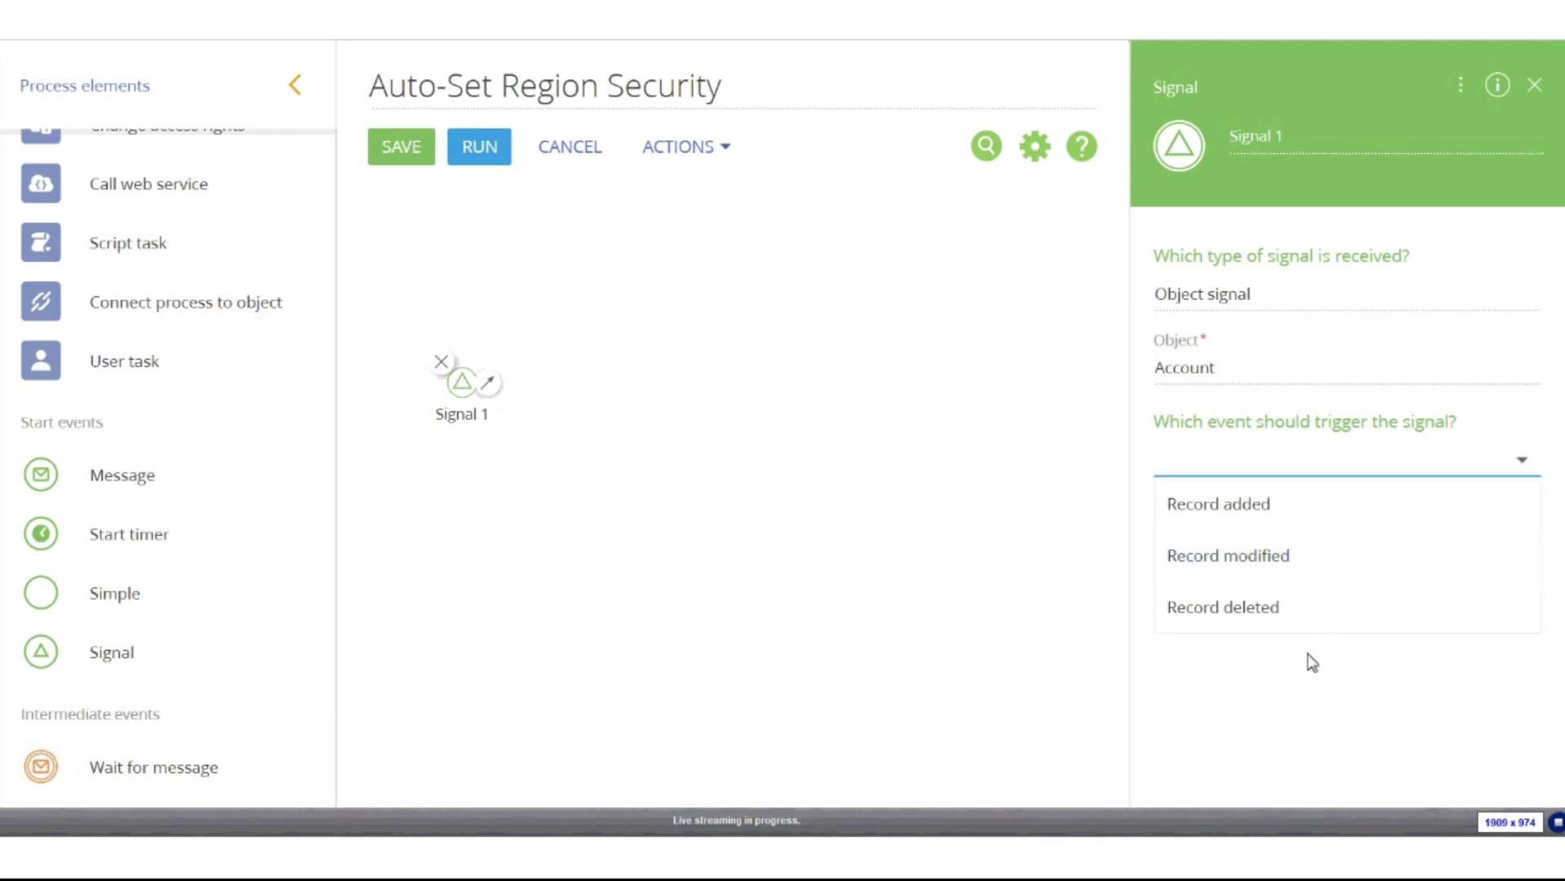
pyautogui.click(1259, 511)
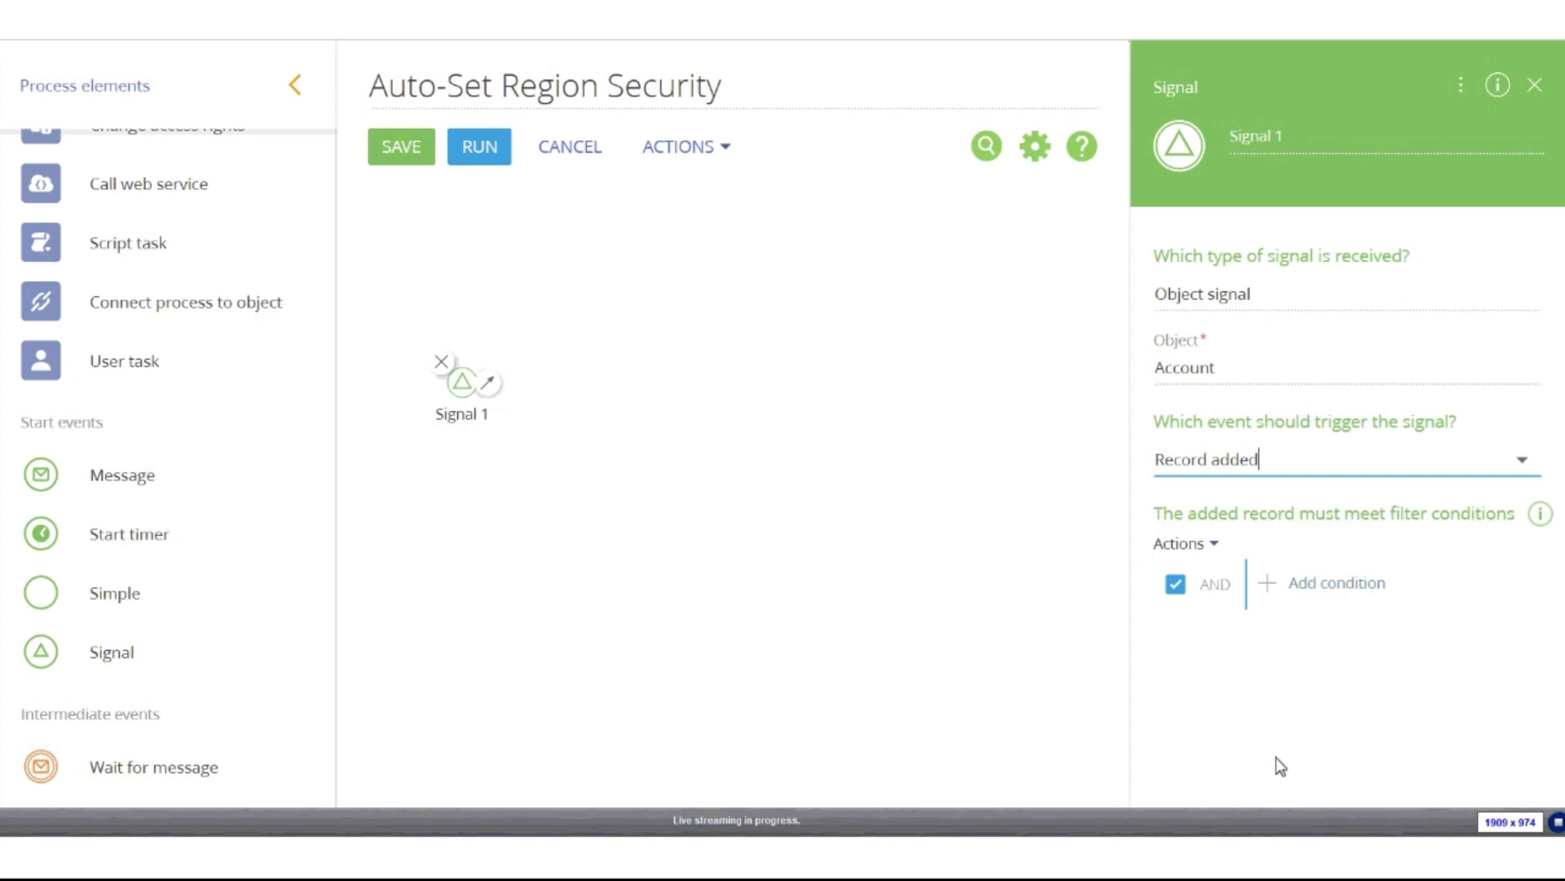
# - Add a filter condition to the record-added signal requiring the Region column to be filled in
pyautogui.click(1301, 583)
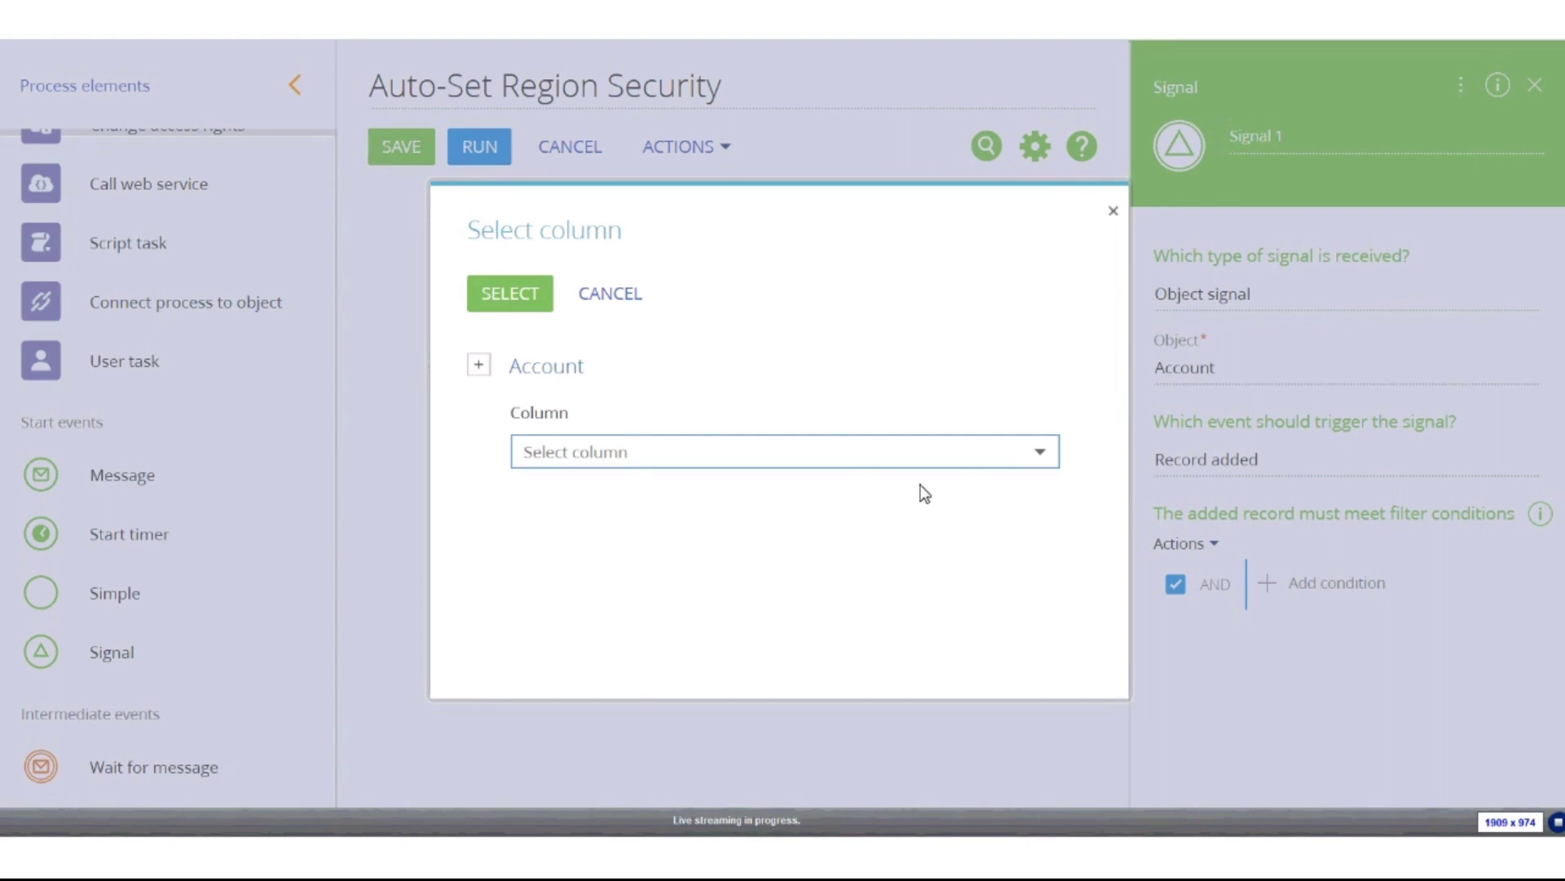
pyautogui.write('reg')
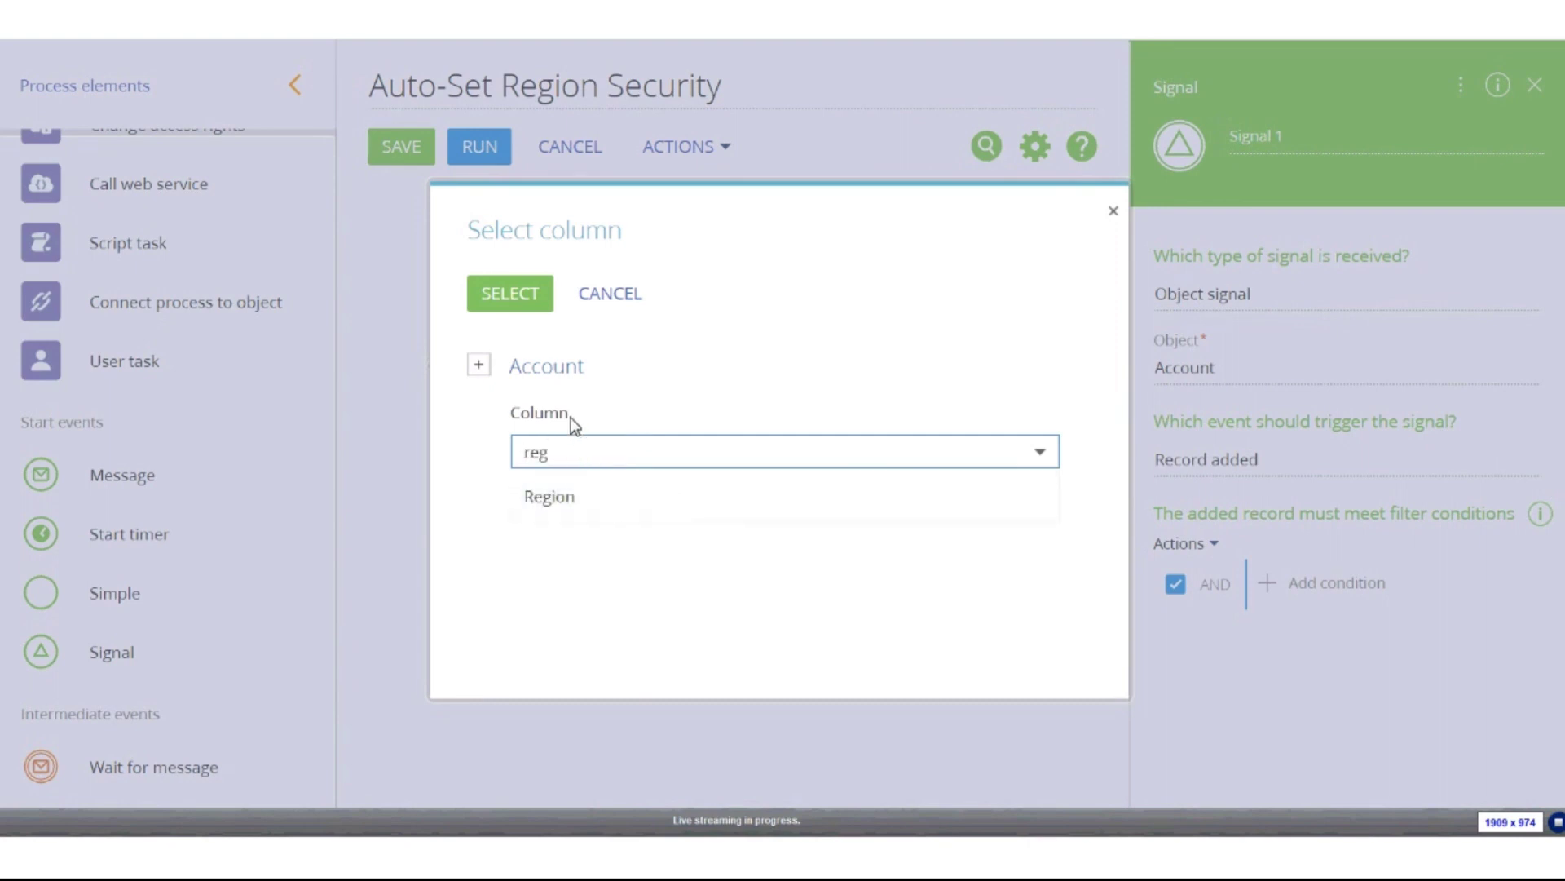
pyautogui.click(568, 500)
pyautogui.click(501, 298)
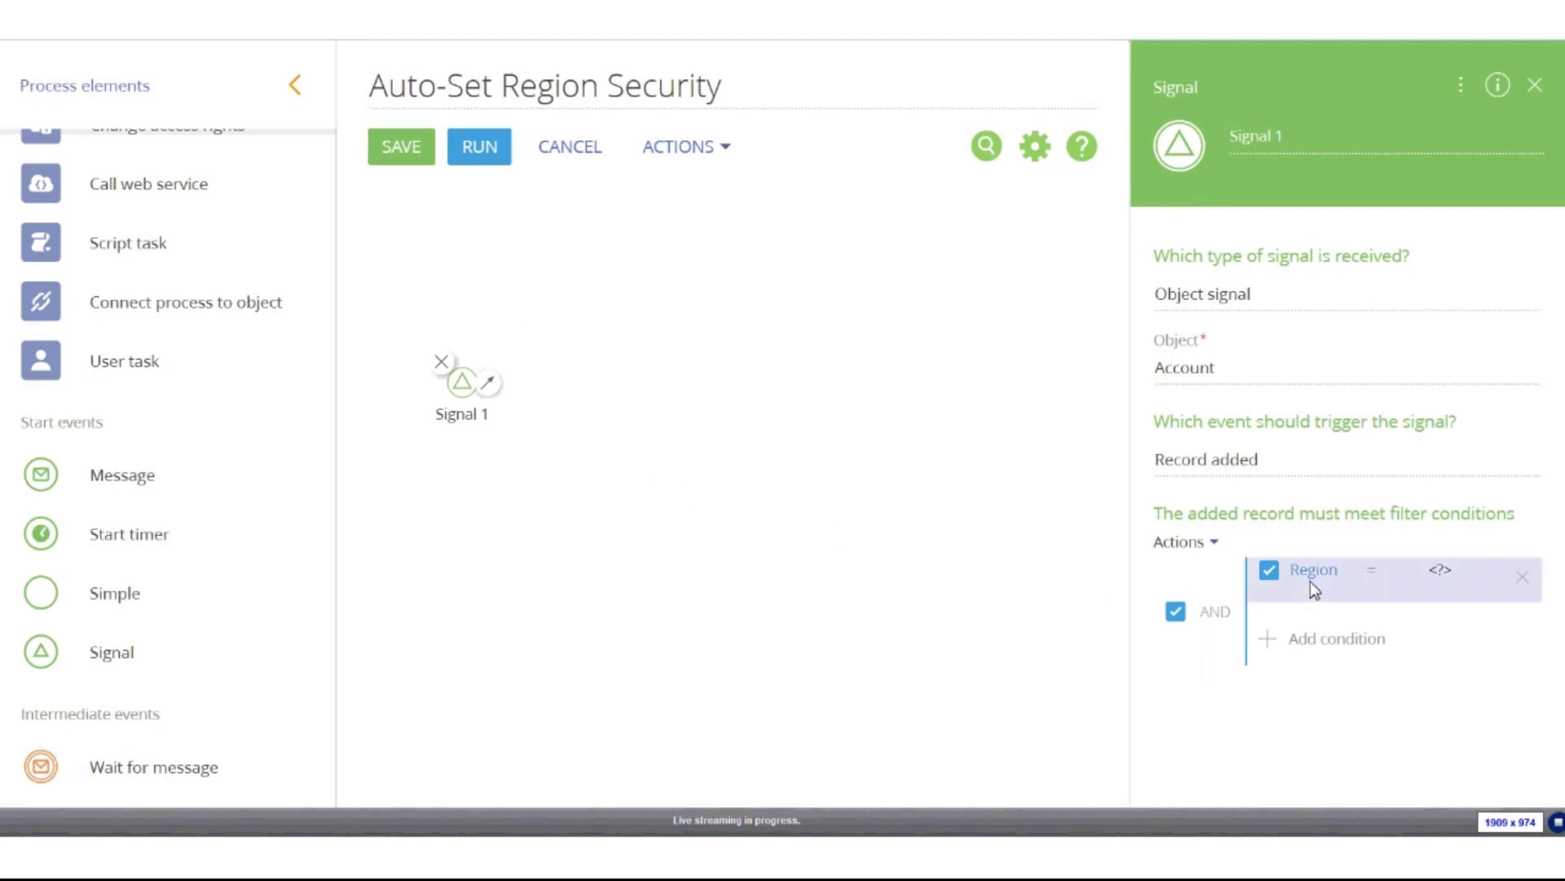
pyautogui.click(1381, 579)
pyautogui.click(1412, 693)
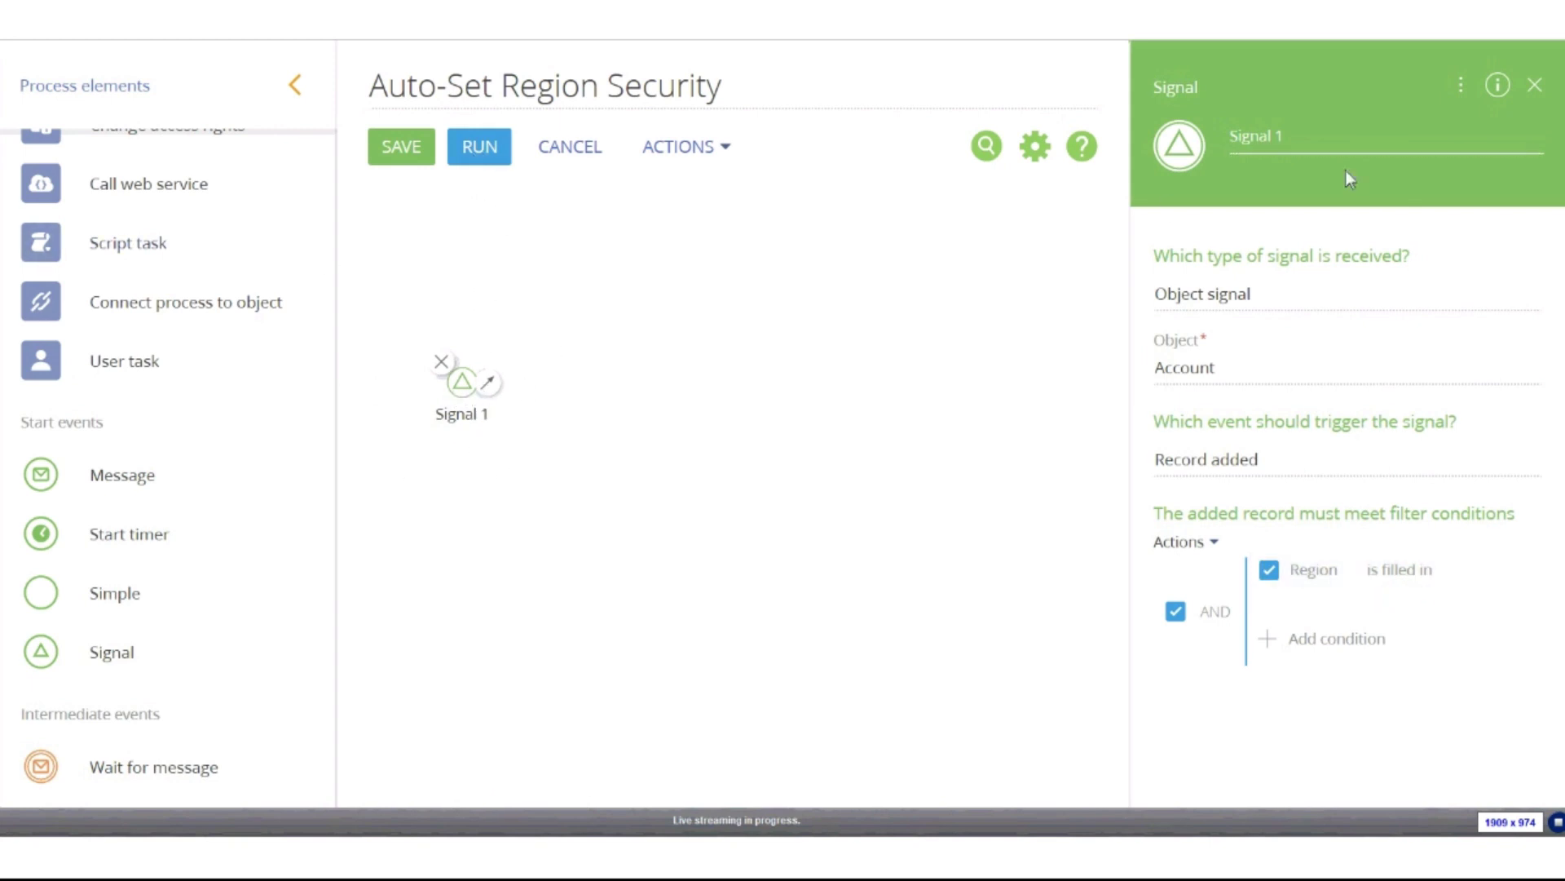
# - Rename the record-added signal to Account Created
pyautogui.moveTo(1321, 133); pyautogui.dragTo(1230, 135)
pyautogui.write('Account Created')
pyautogui.click(935, 470)
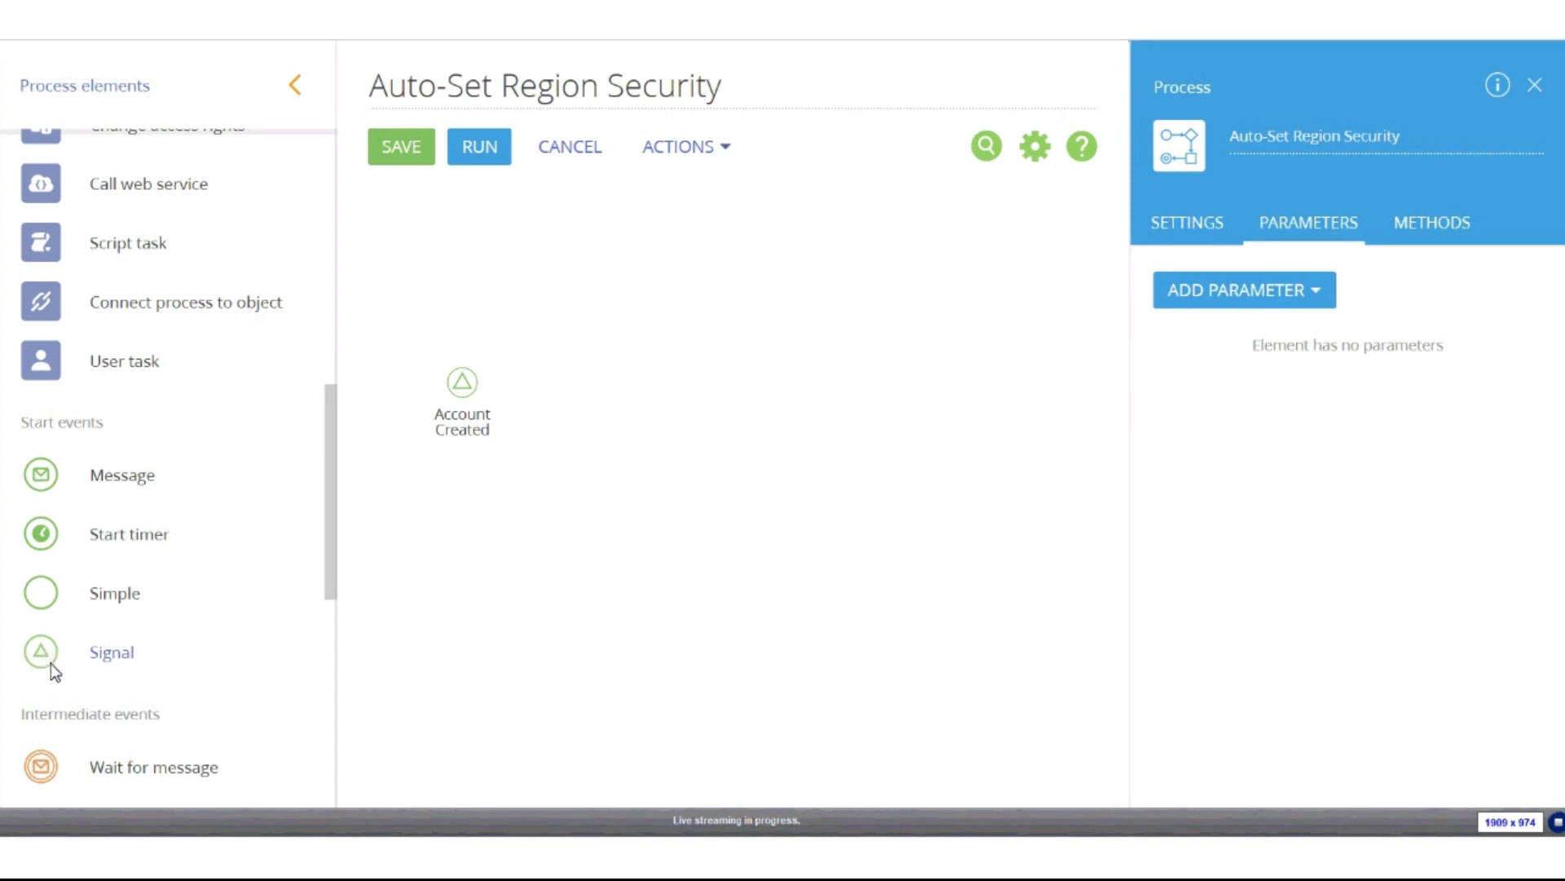
# - Add a second Signal start event below Account Created, triggered by Record modified on the Account object
pyautogui.moveTo(51, 663); pyautogui.dragTo(462, 512)
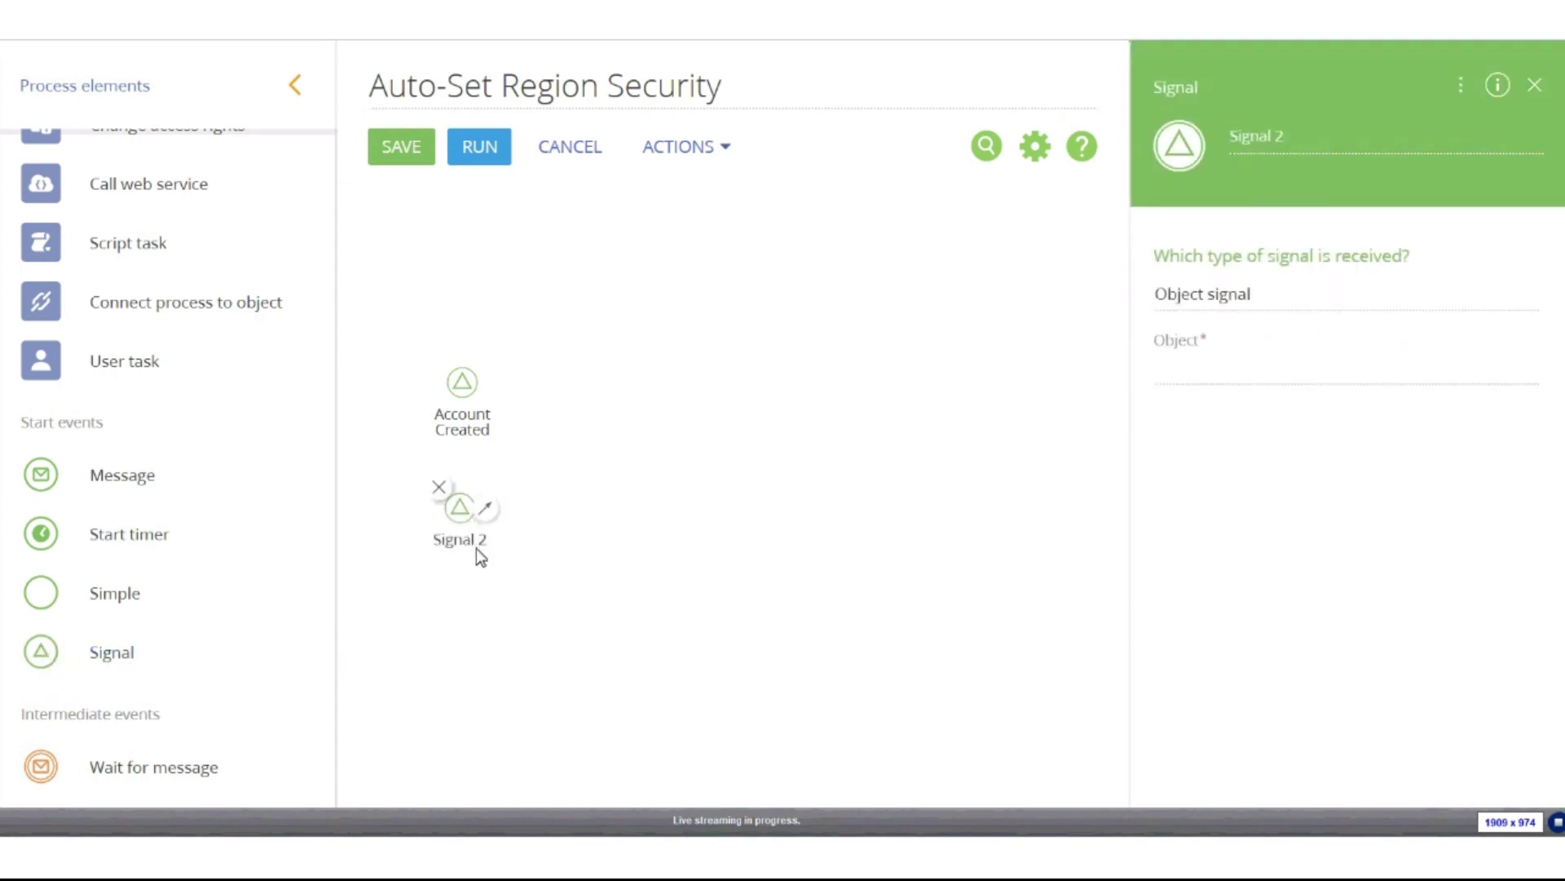
pyautogui.click(1394, 364)
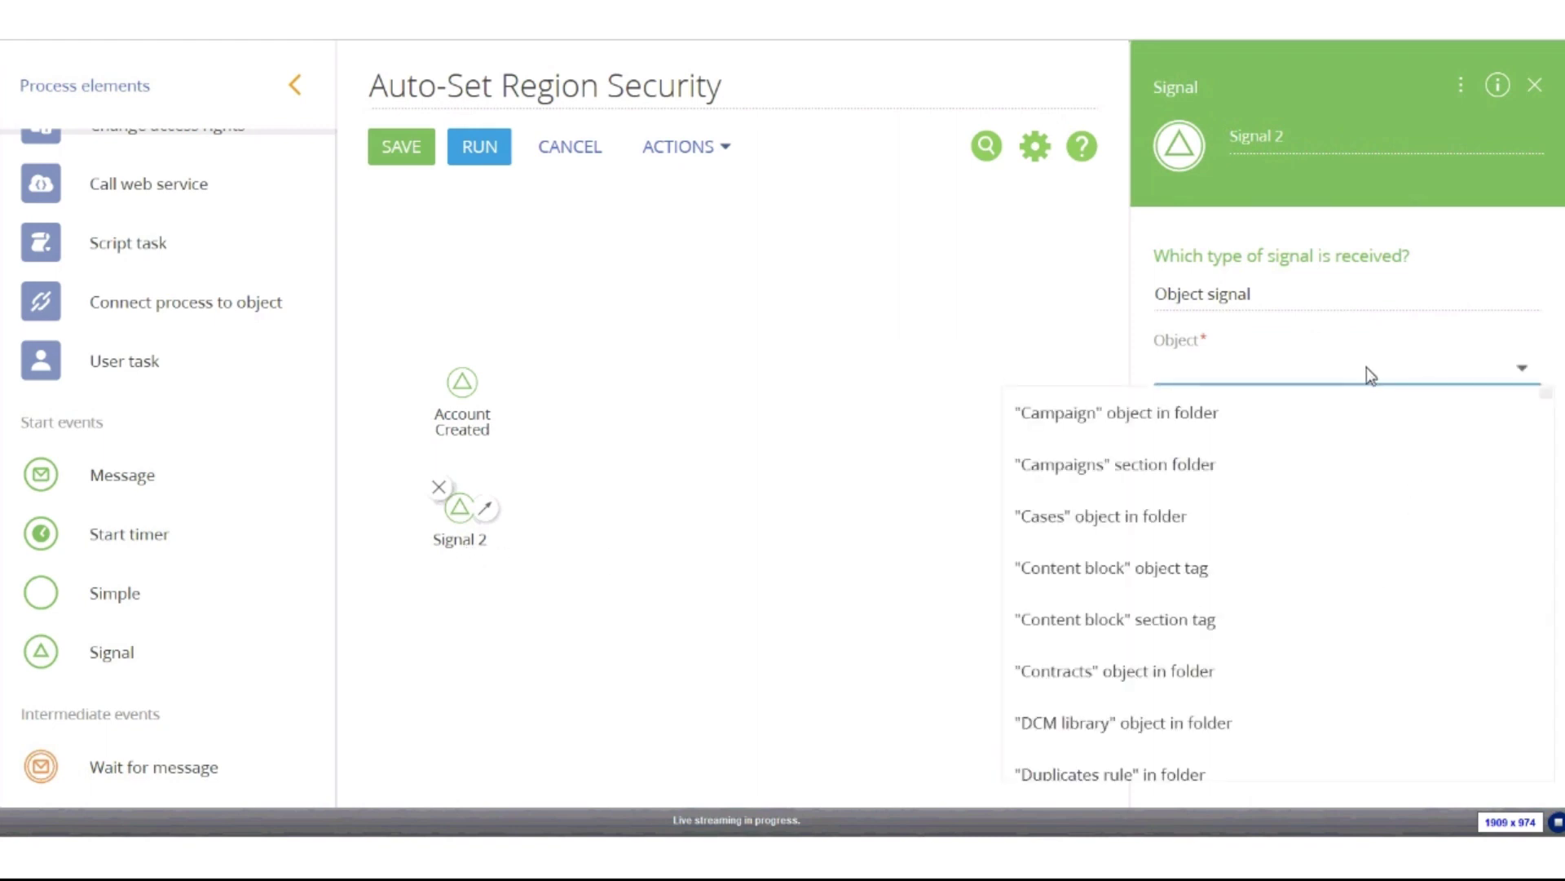
pyautogui.write('acc')
pyautogui.click(1192, 417)
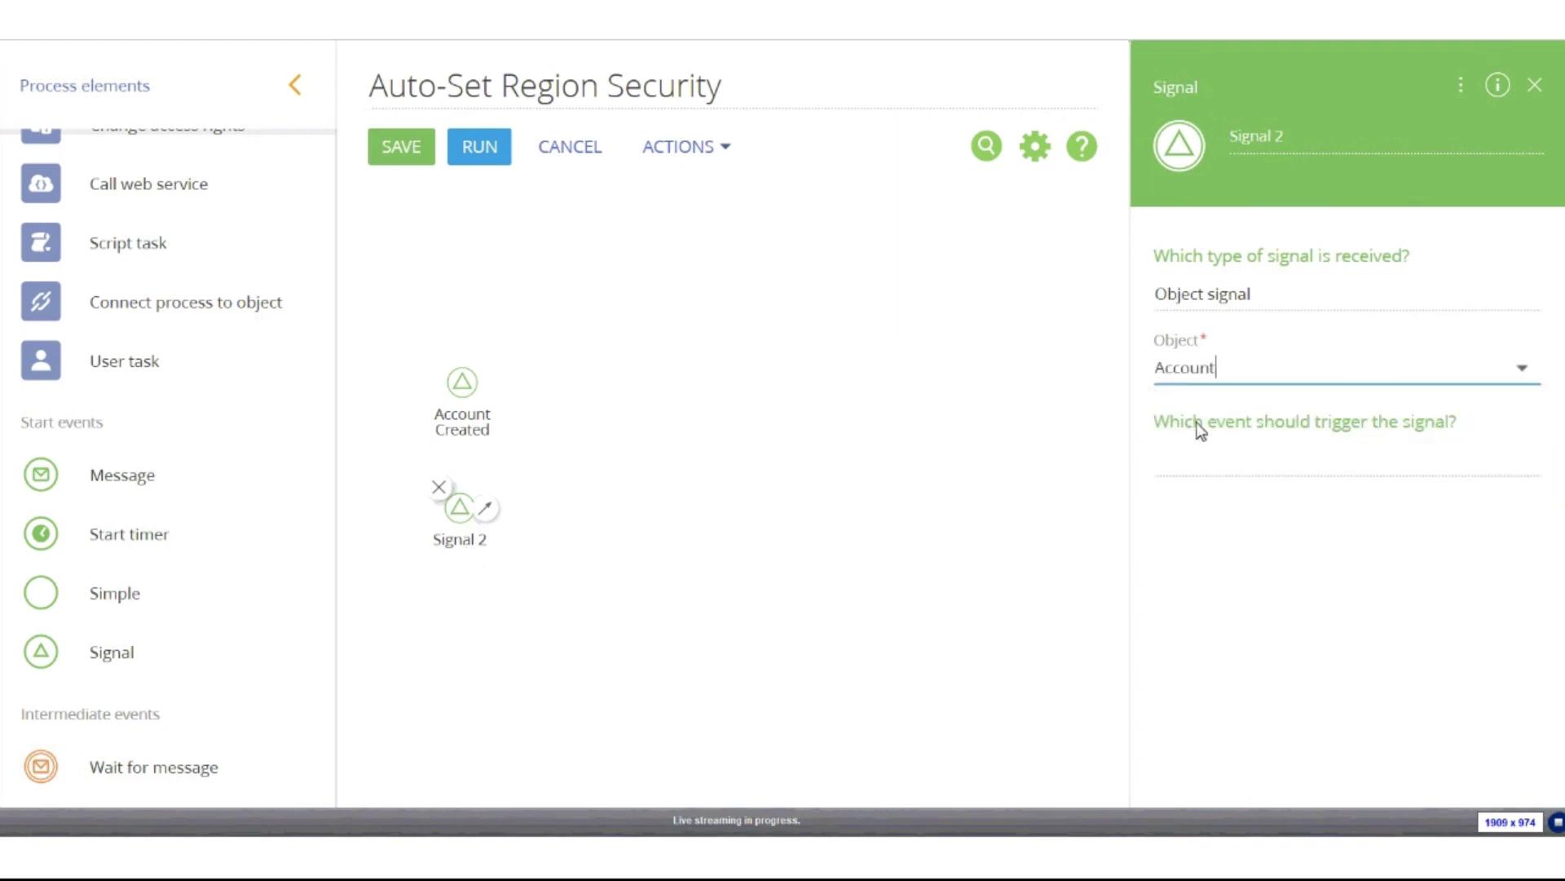
pyautogui.click(1474, 471)
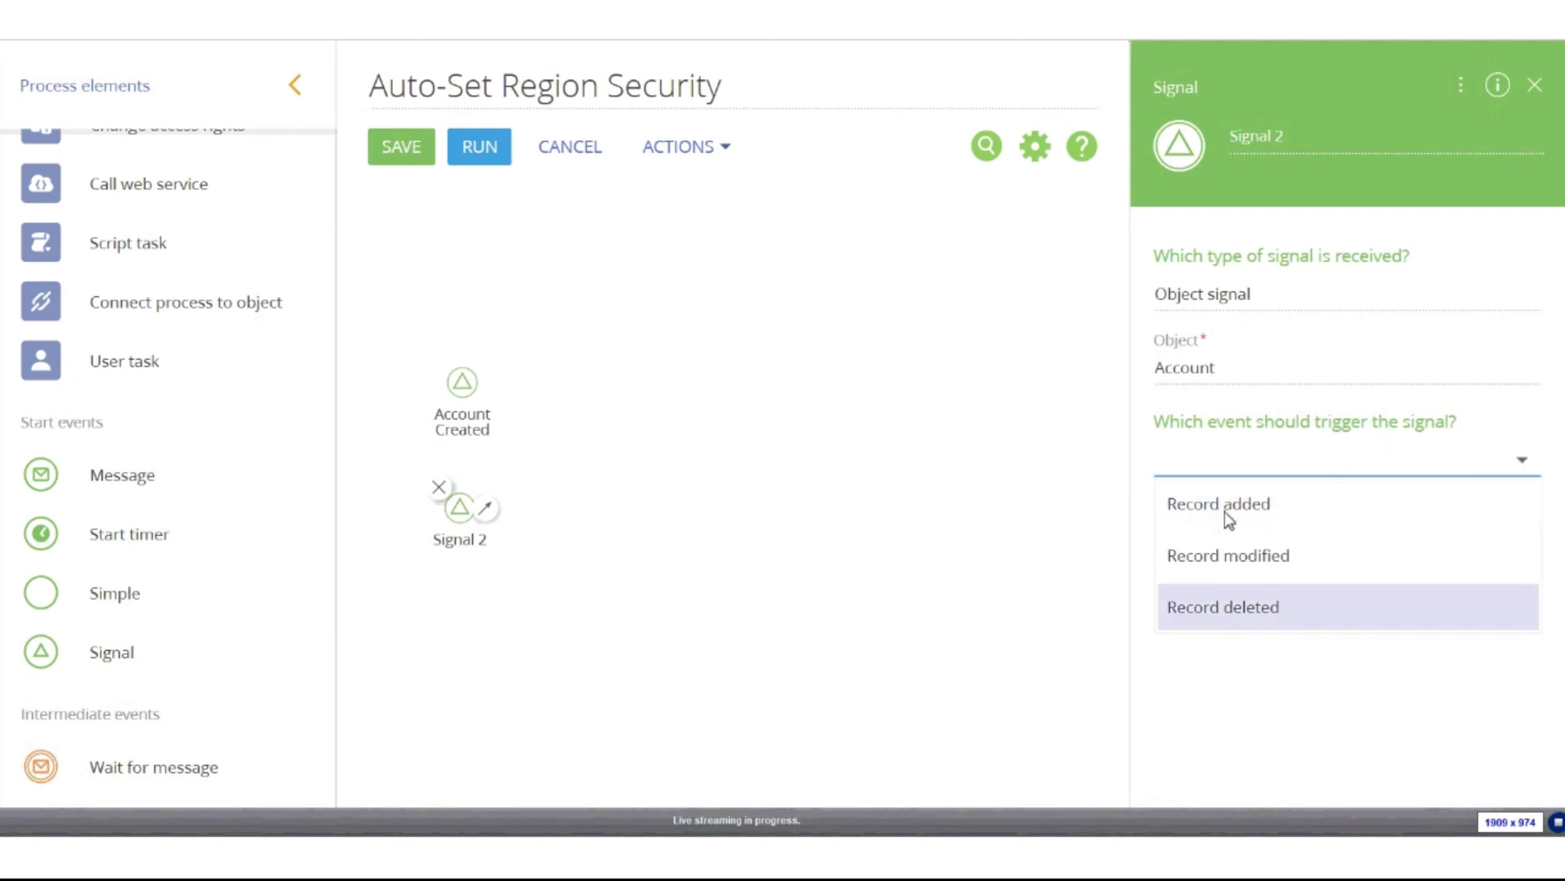
pyautogui.click(1250, 555)
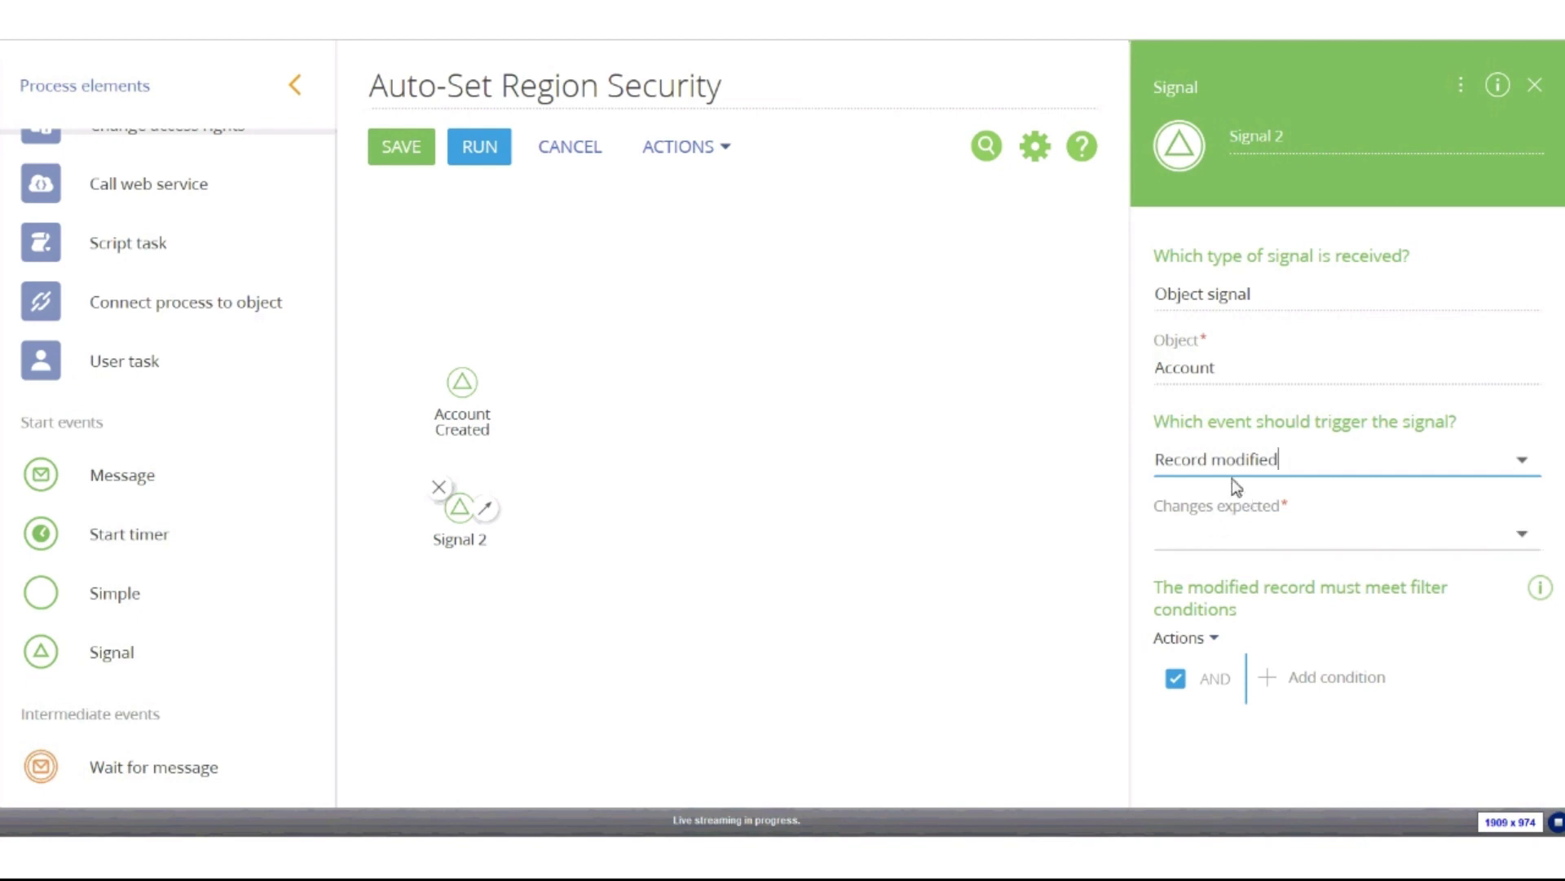
# - Limit the second signal's expected changes to selected fields and add the Region column
pyautogui.click(1531, 534)
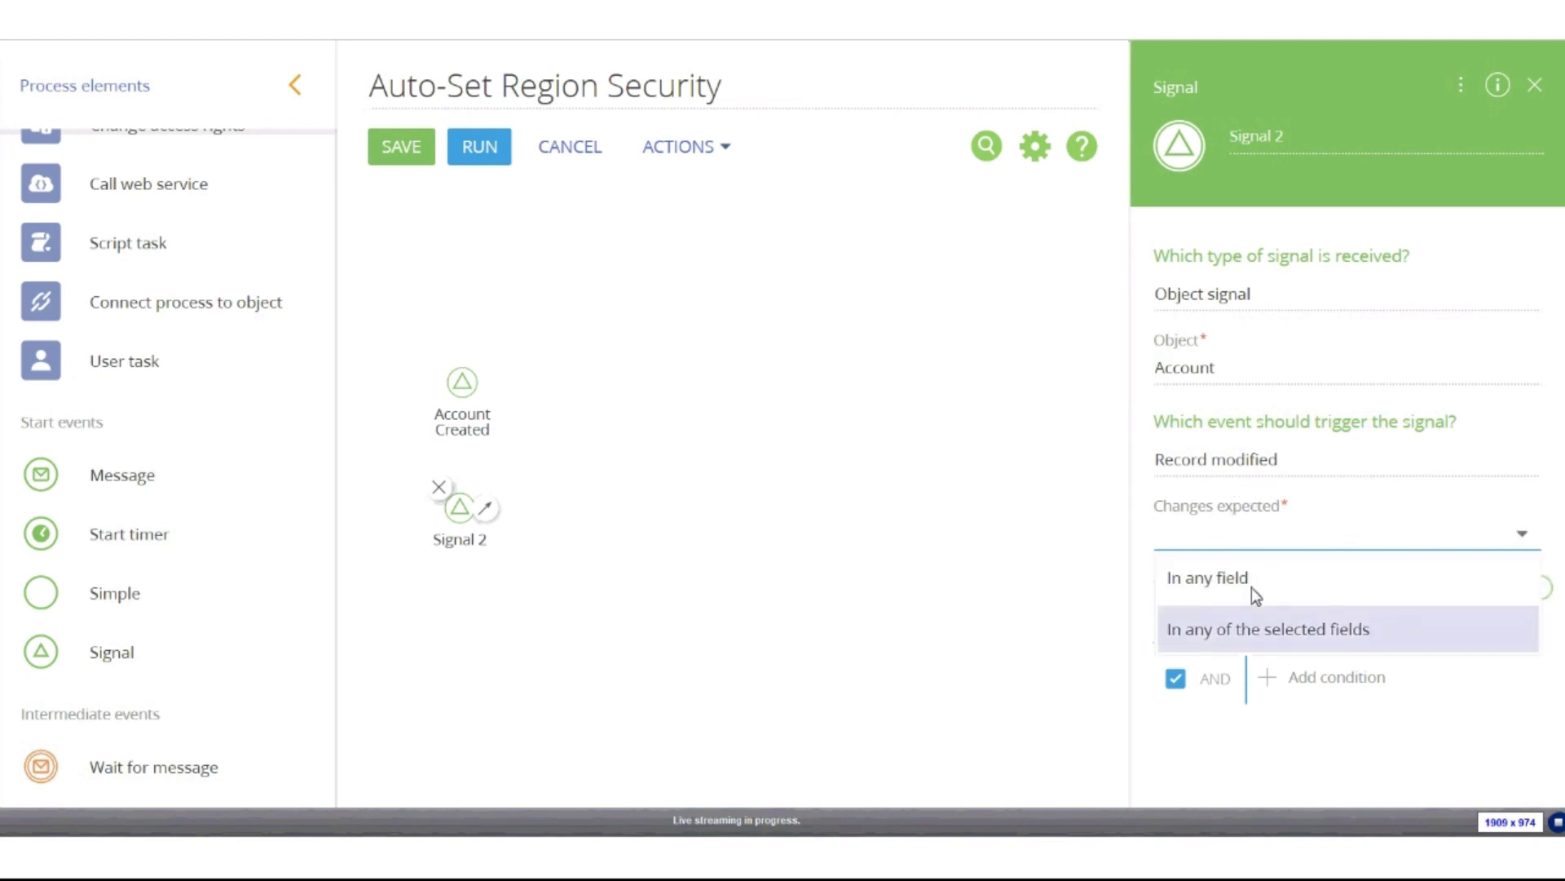
pyautogui.click(1213, 631)
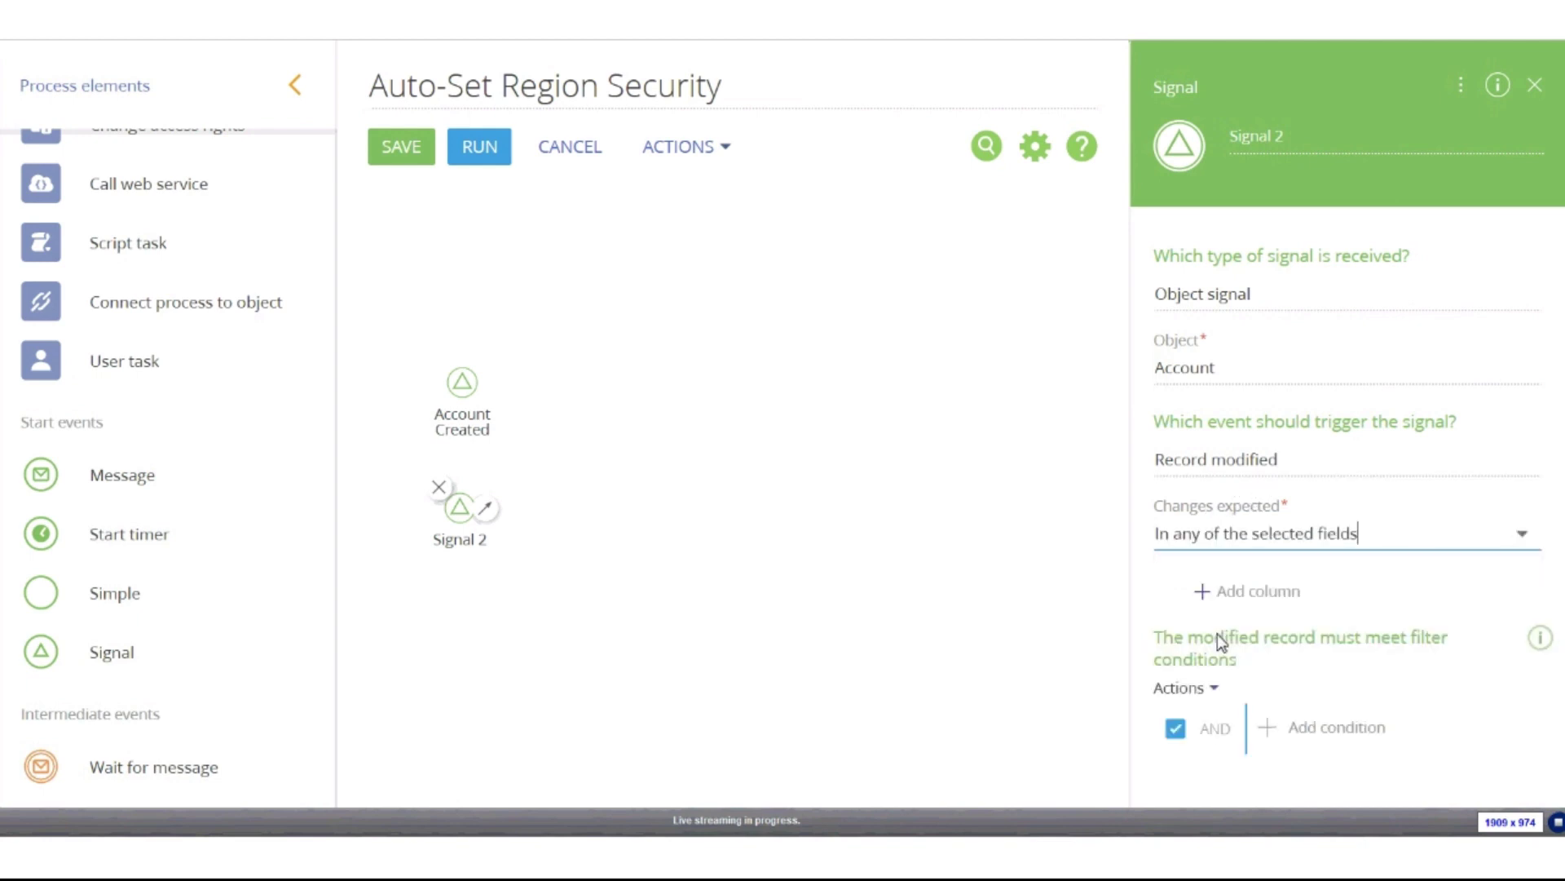
pyautogui.click(1278, 594)
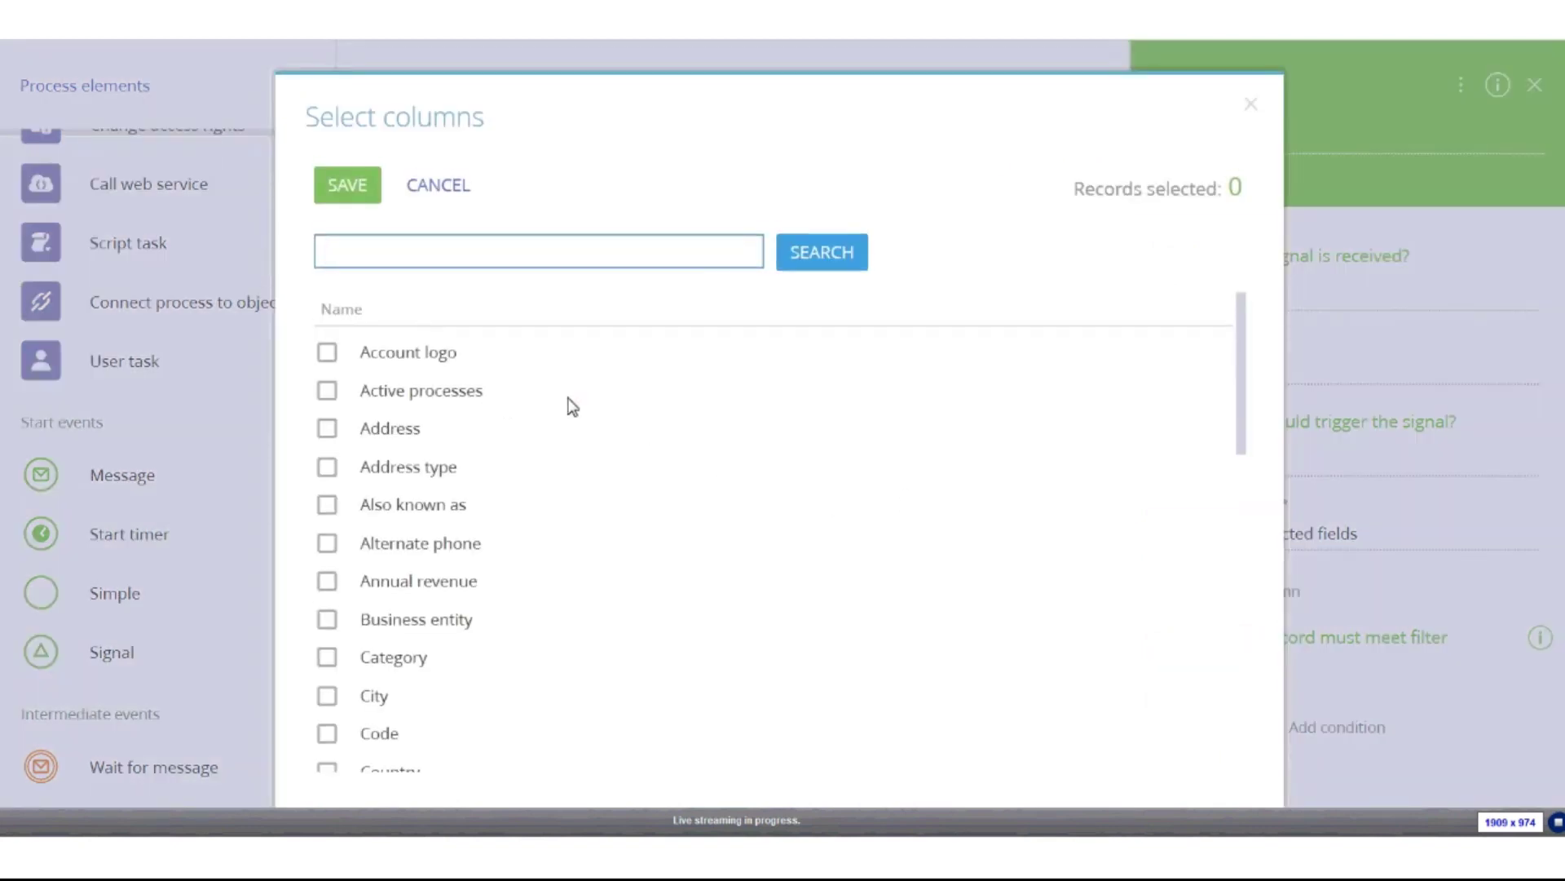
pyautogui.write('reg')
pyautogui.click(327, 352)
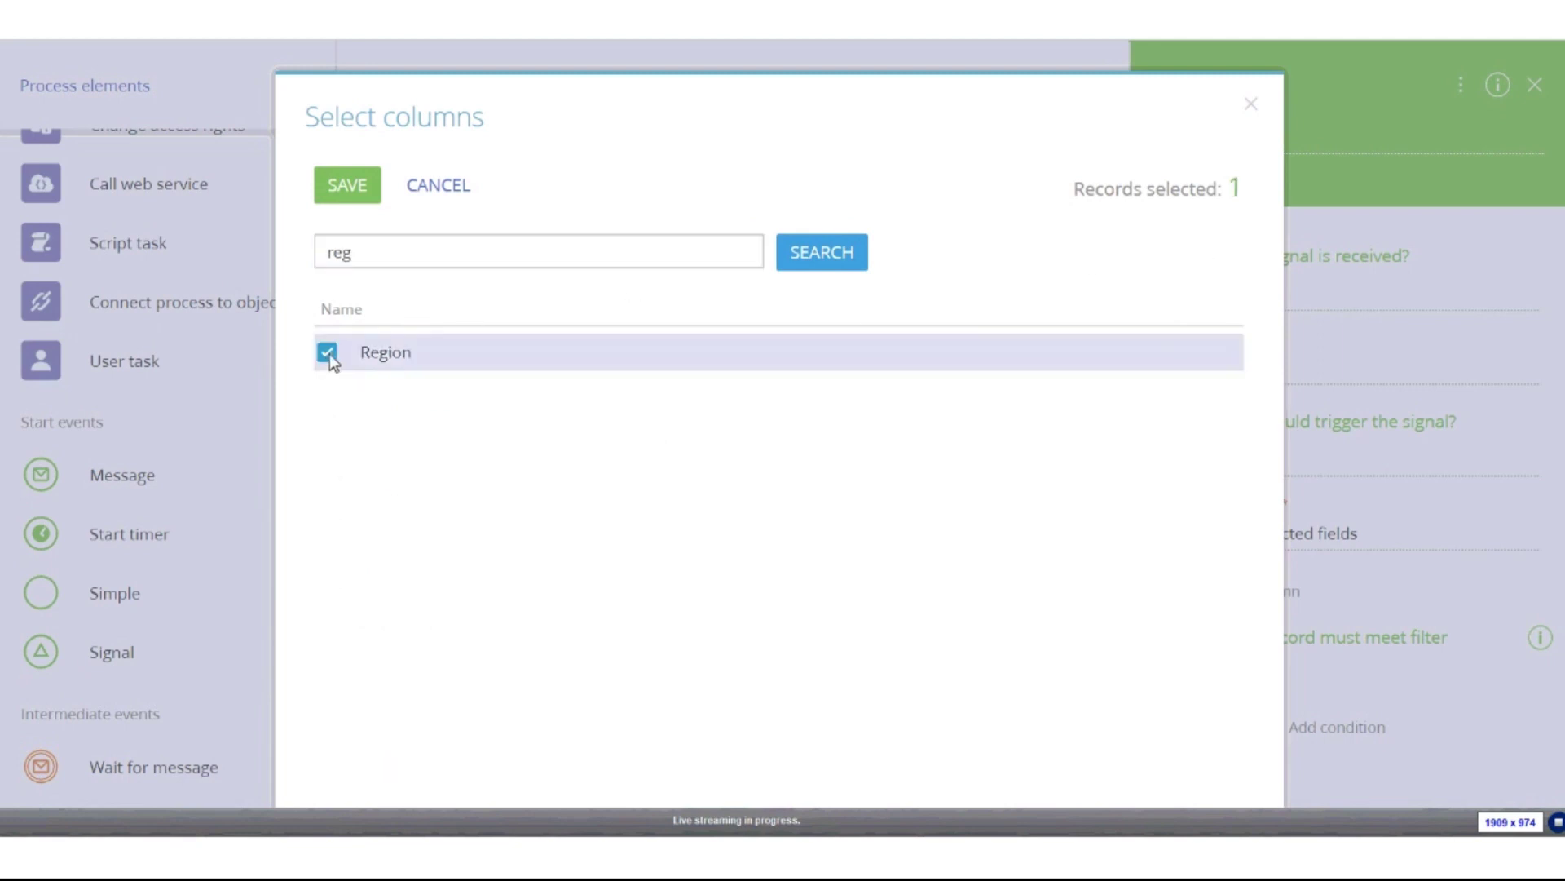
pyautogui.click(346, 181)
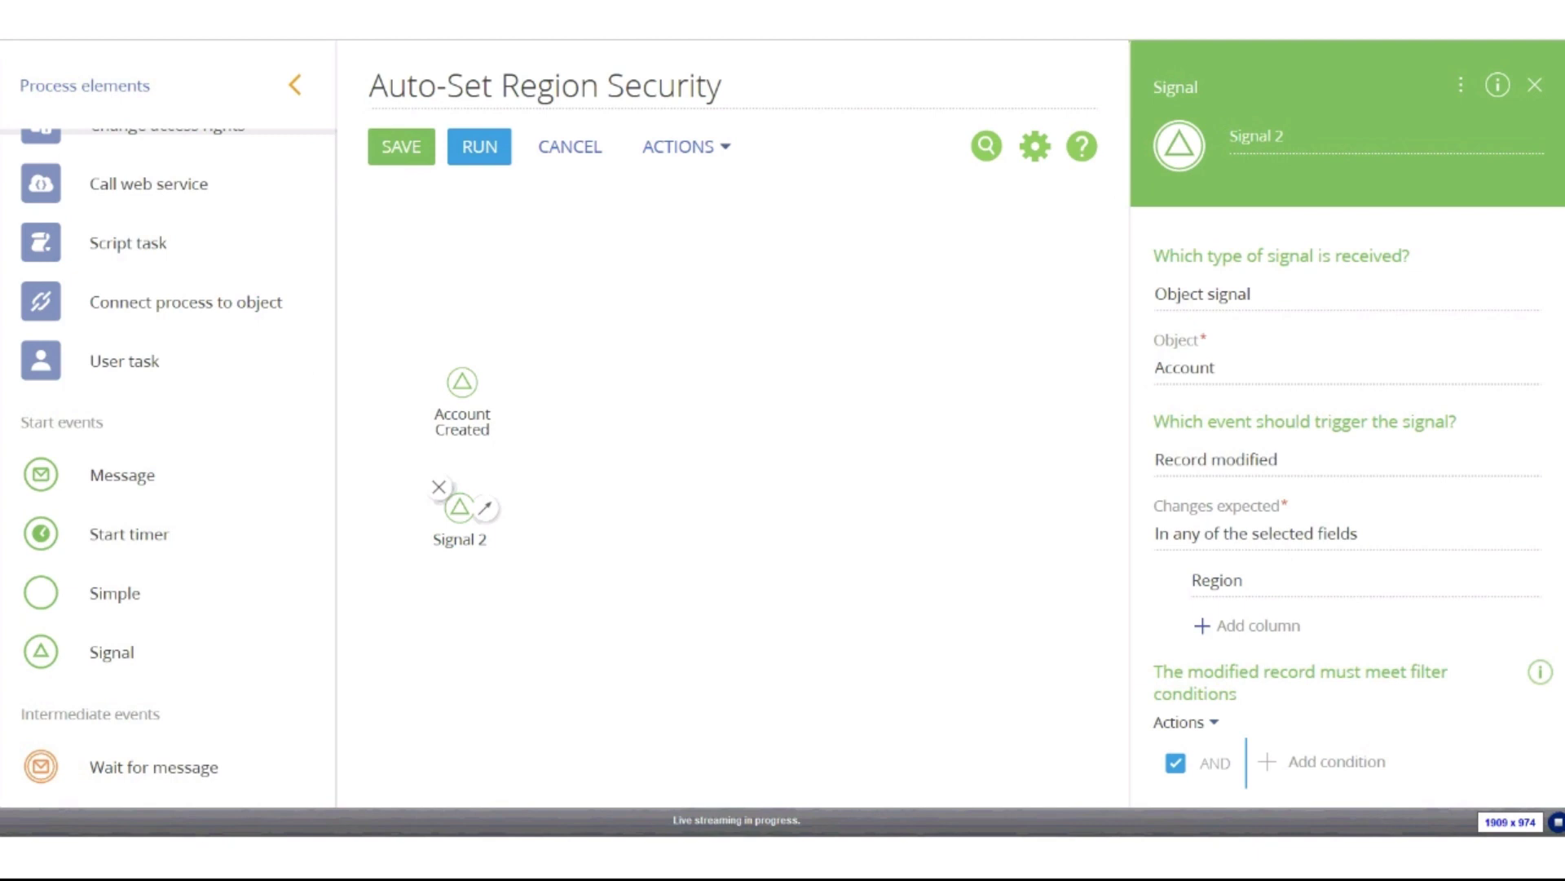
# - Add a filter condition to the record-modified signal requiring the Region column to be filled in
pyautogui.click(1300, 765)
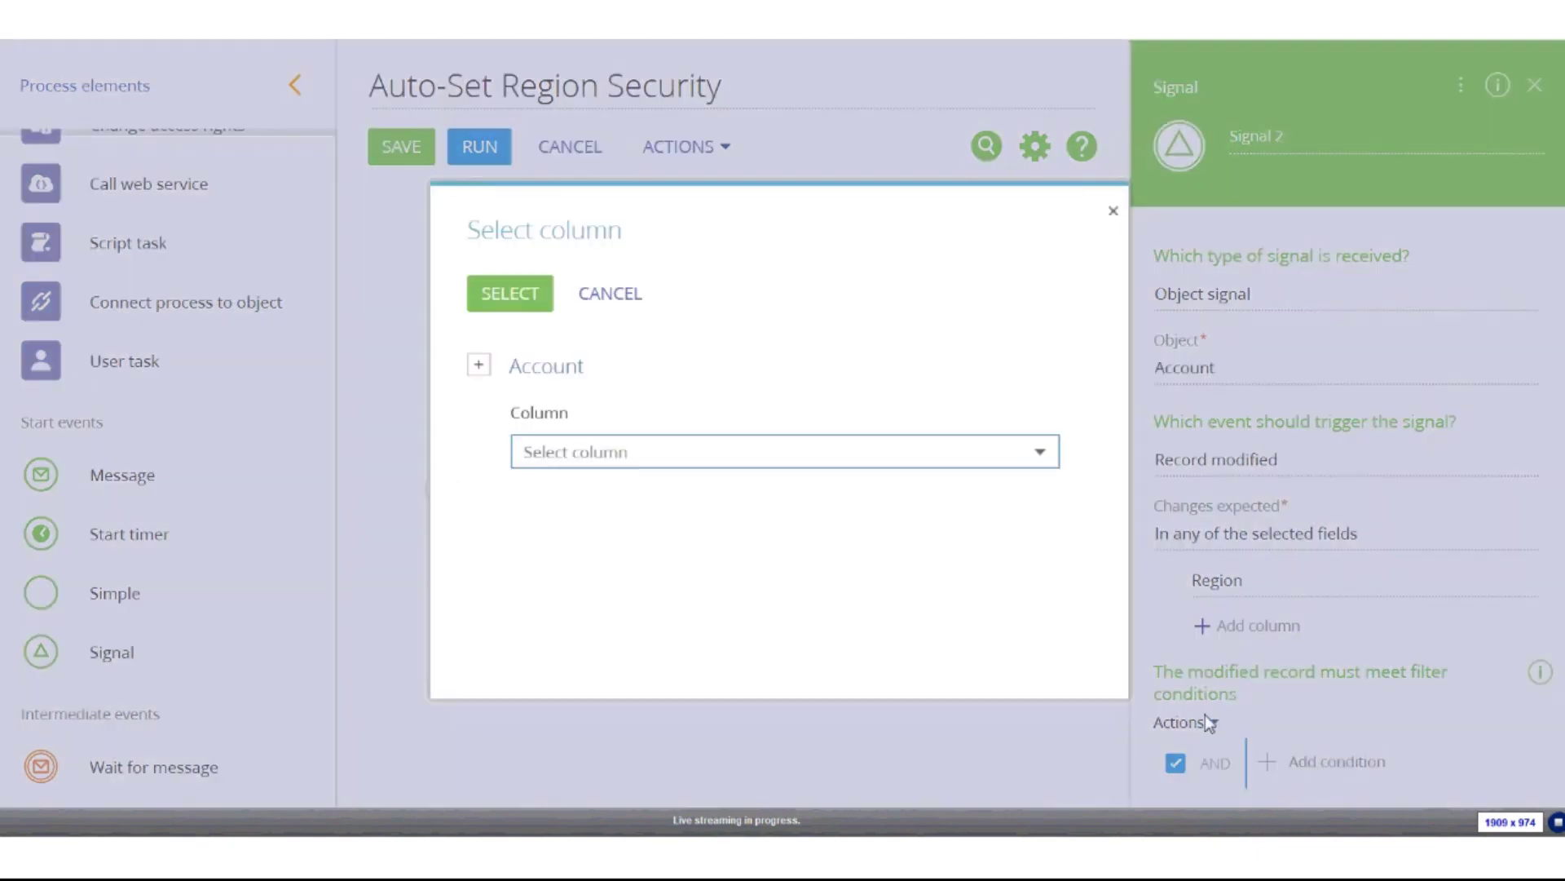
pyautogui.write('reg')
pyautogui.click(632, 498)
pyautogui.click(508, 292)
pyautogui.click(1373, 751)
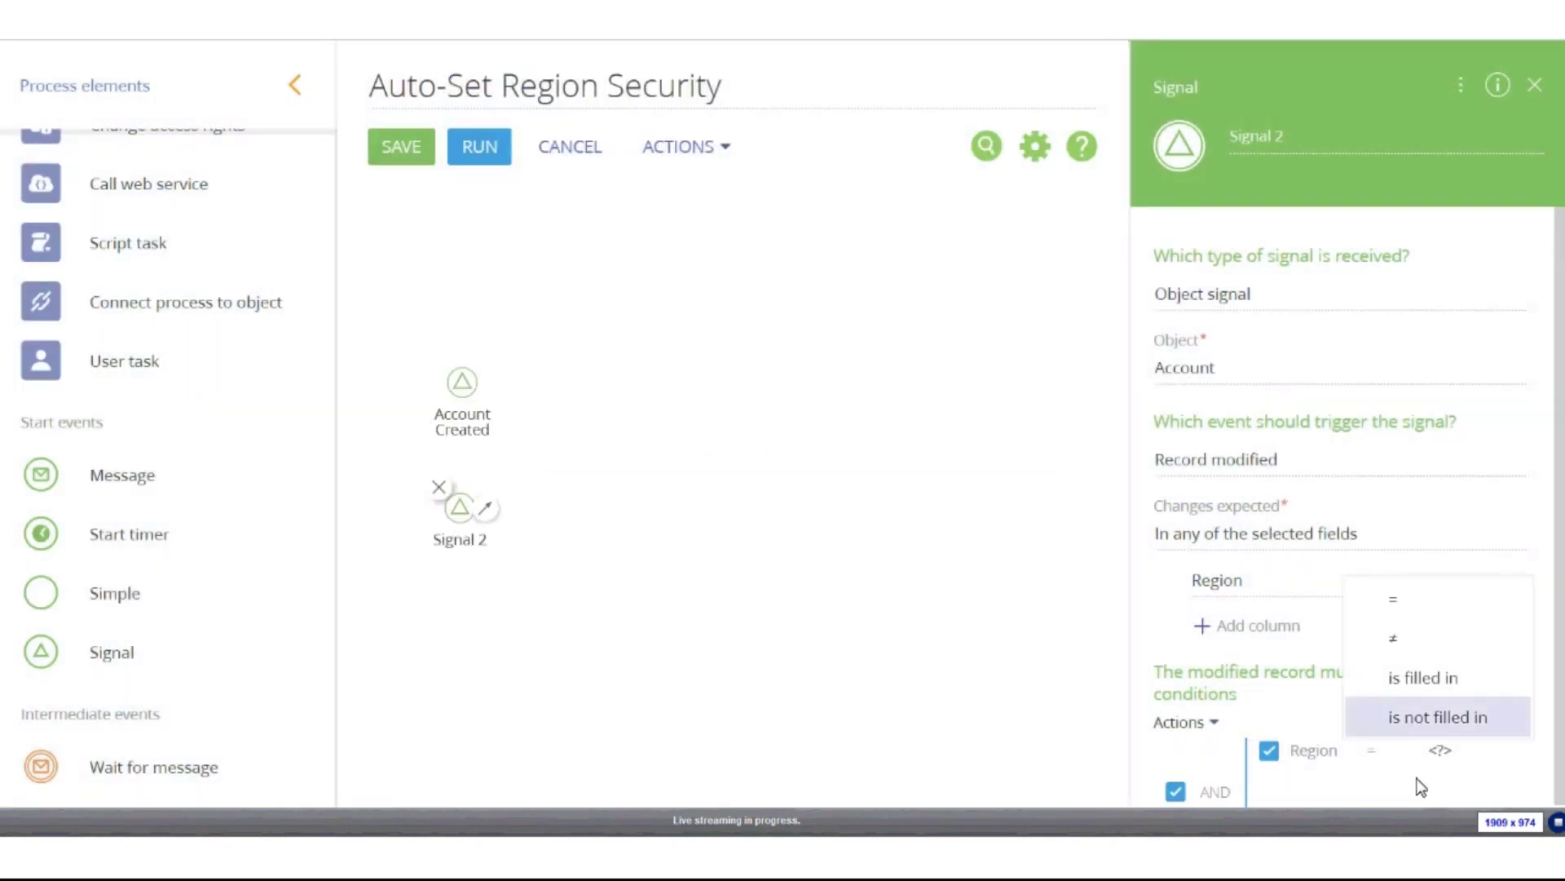
pyautogui.click(1433, 681)
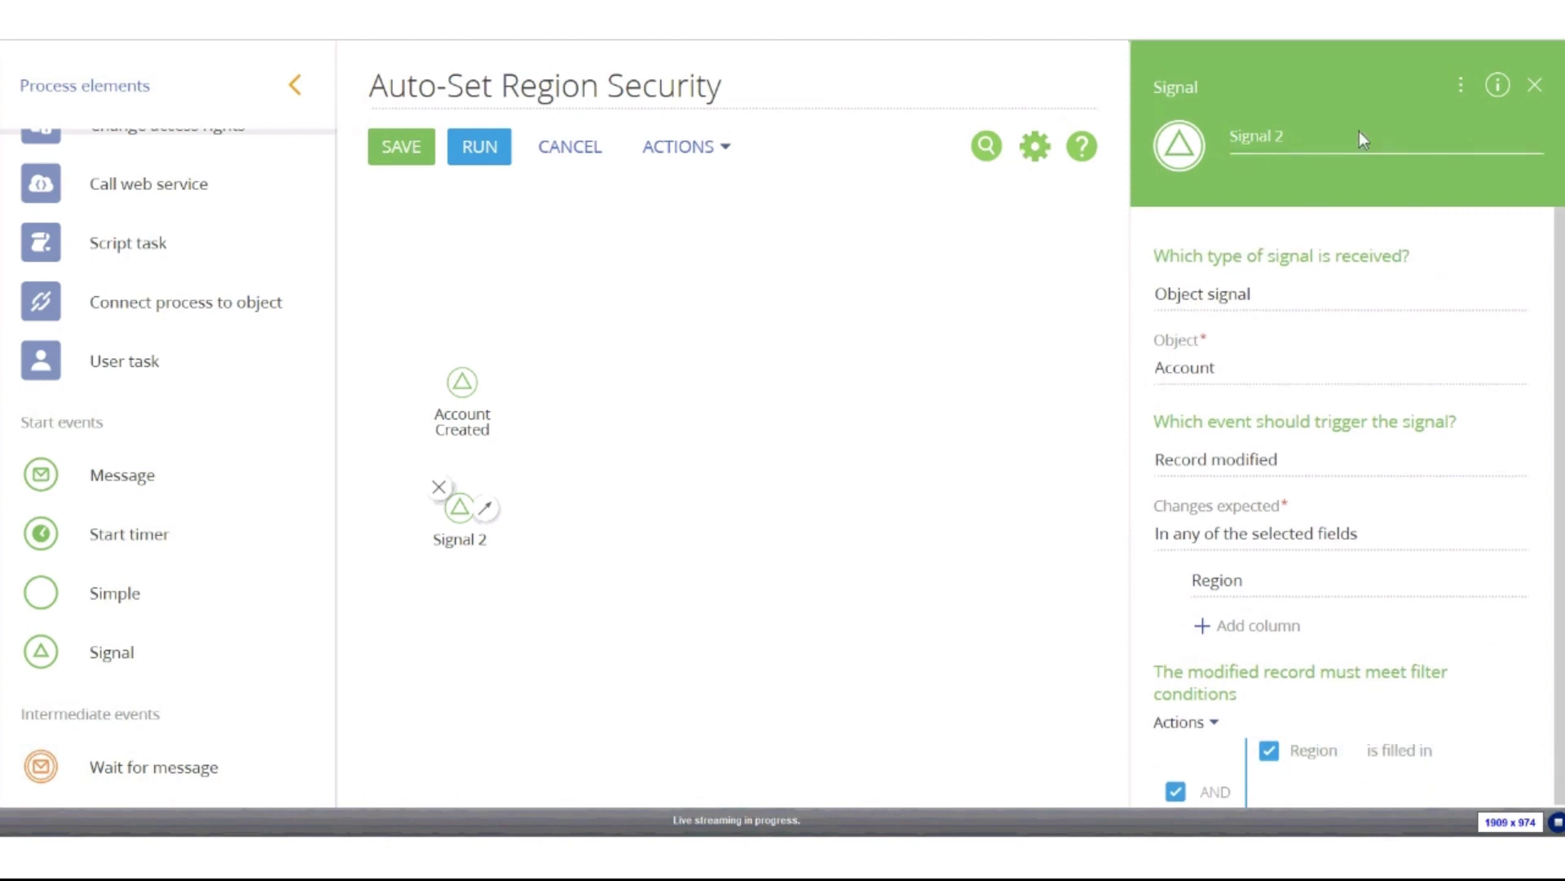
# - Rename the record-modified signal to Account Modified
pyautogui.click(1278, 140)
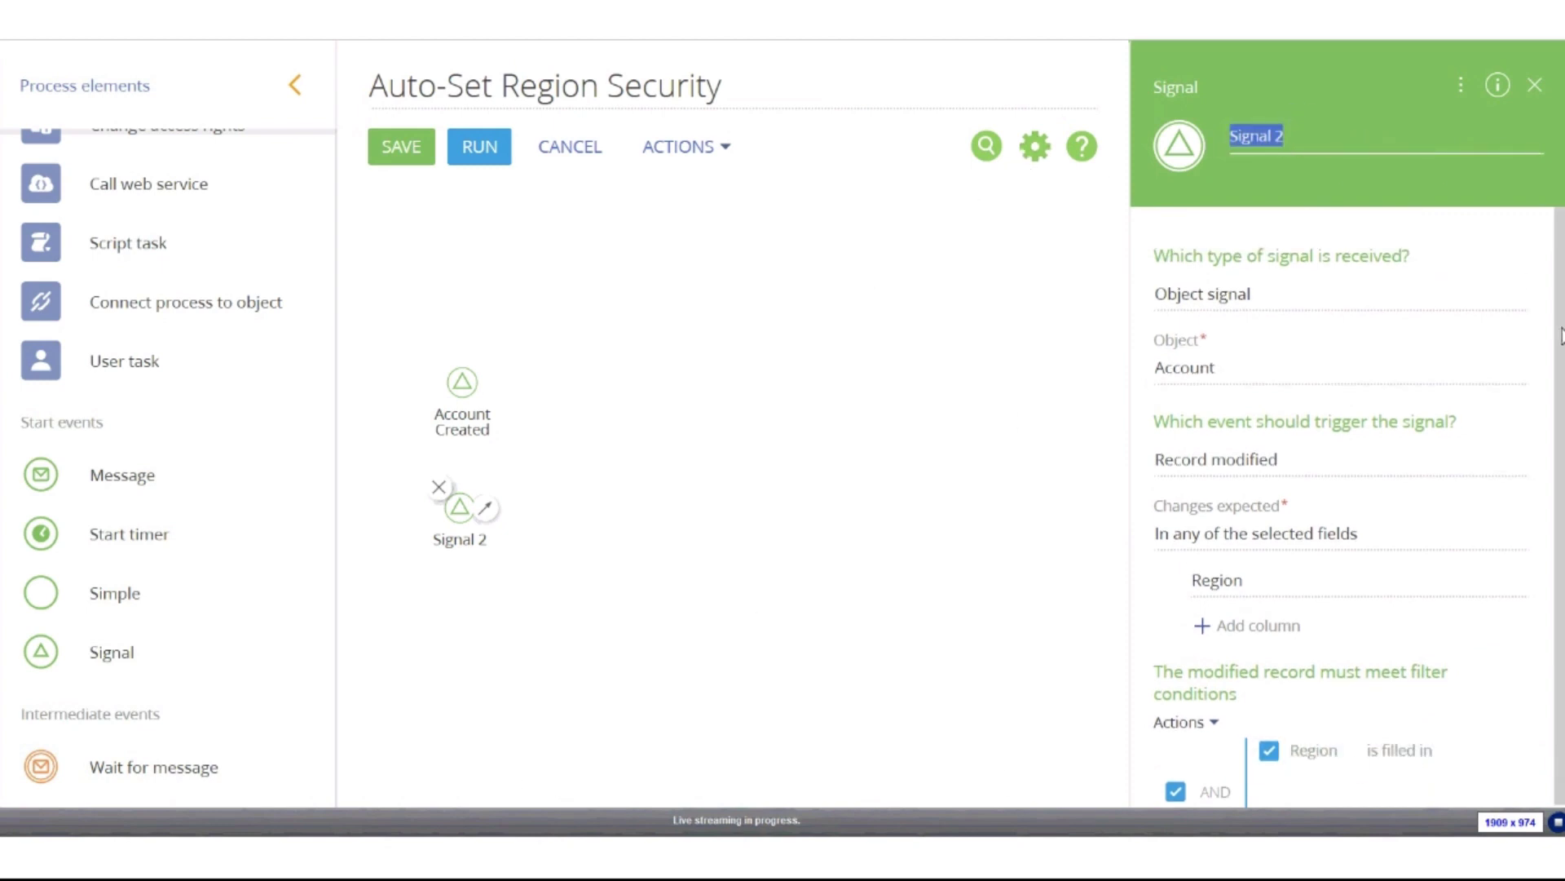
pyautogui.write('Account Mo')
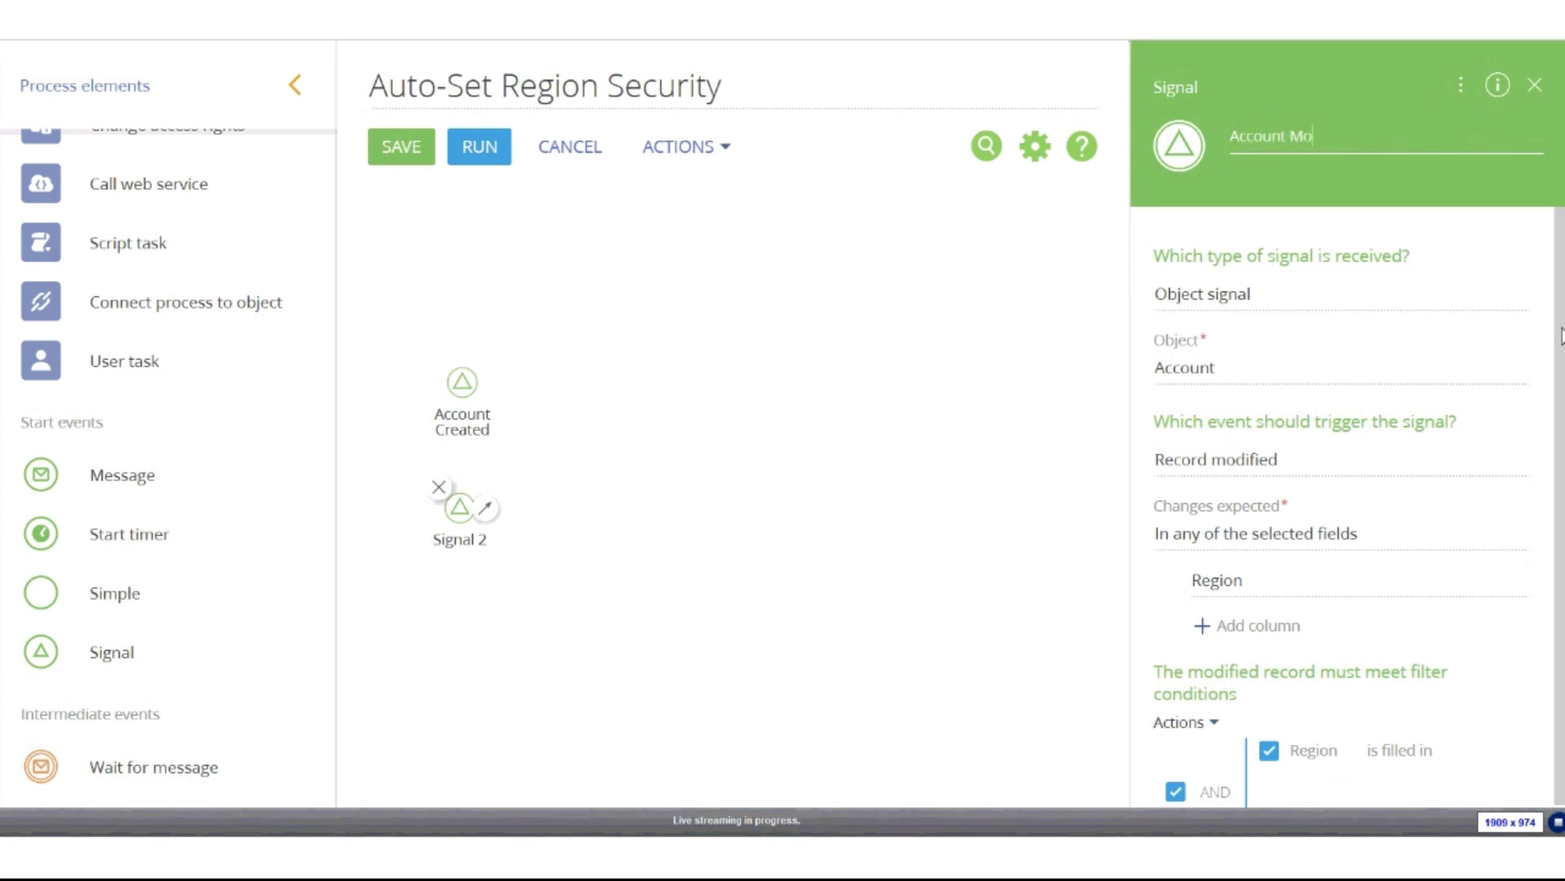
pyautogui.write('dified')
pyautogui.click(453, 228)
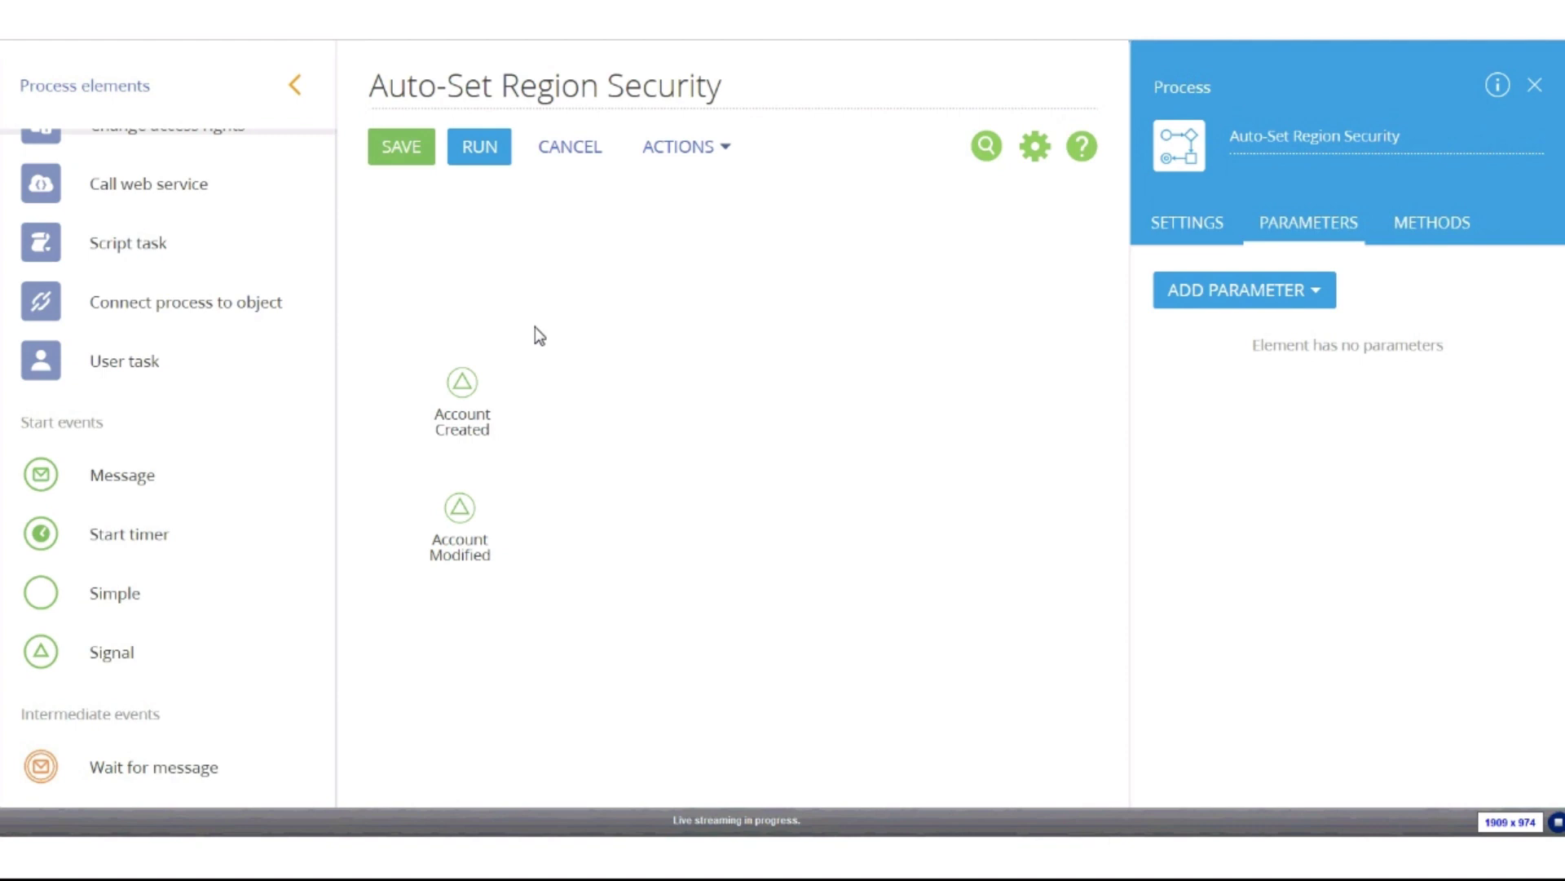
# - Add a Read data element beside the two start signals and set it to read from the Account object
pyautogui.scroll(7, 322, 307)
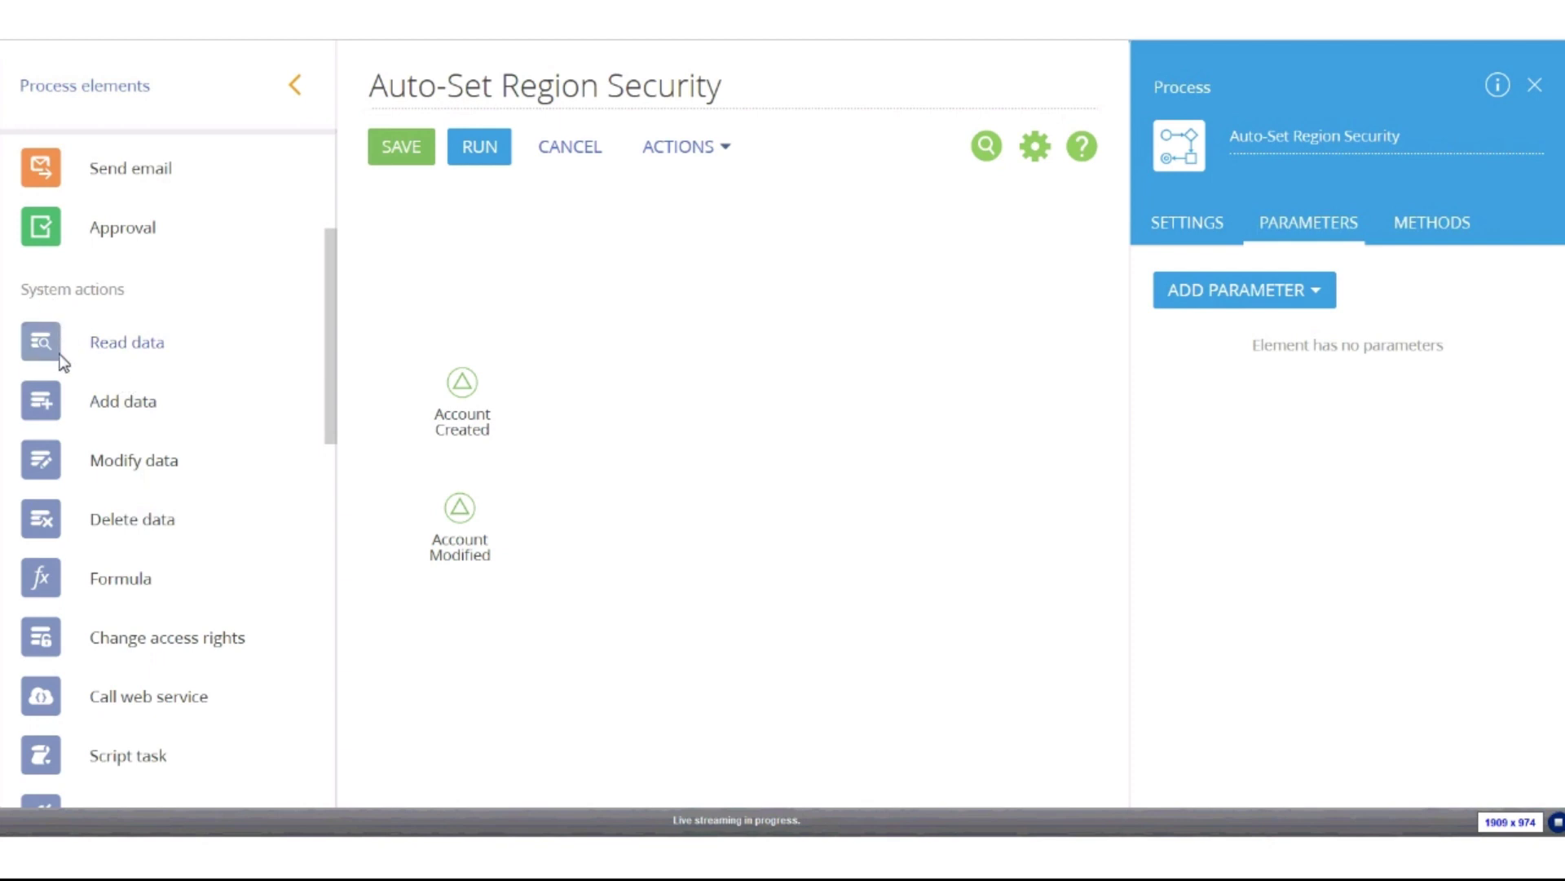
pyautogui.moveTo(62, 361); pyautogui.dragTo(613, 458)
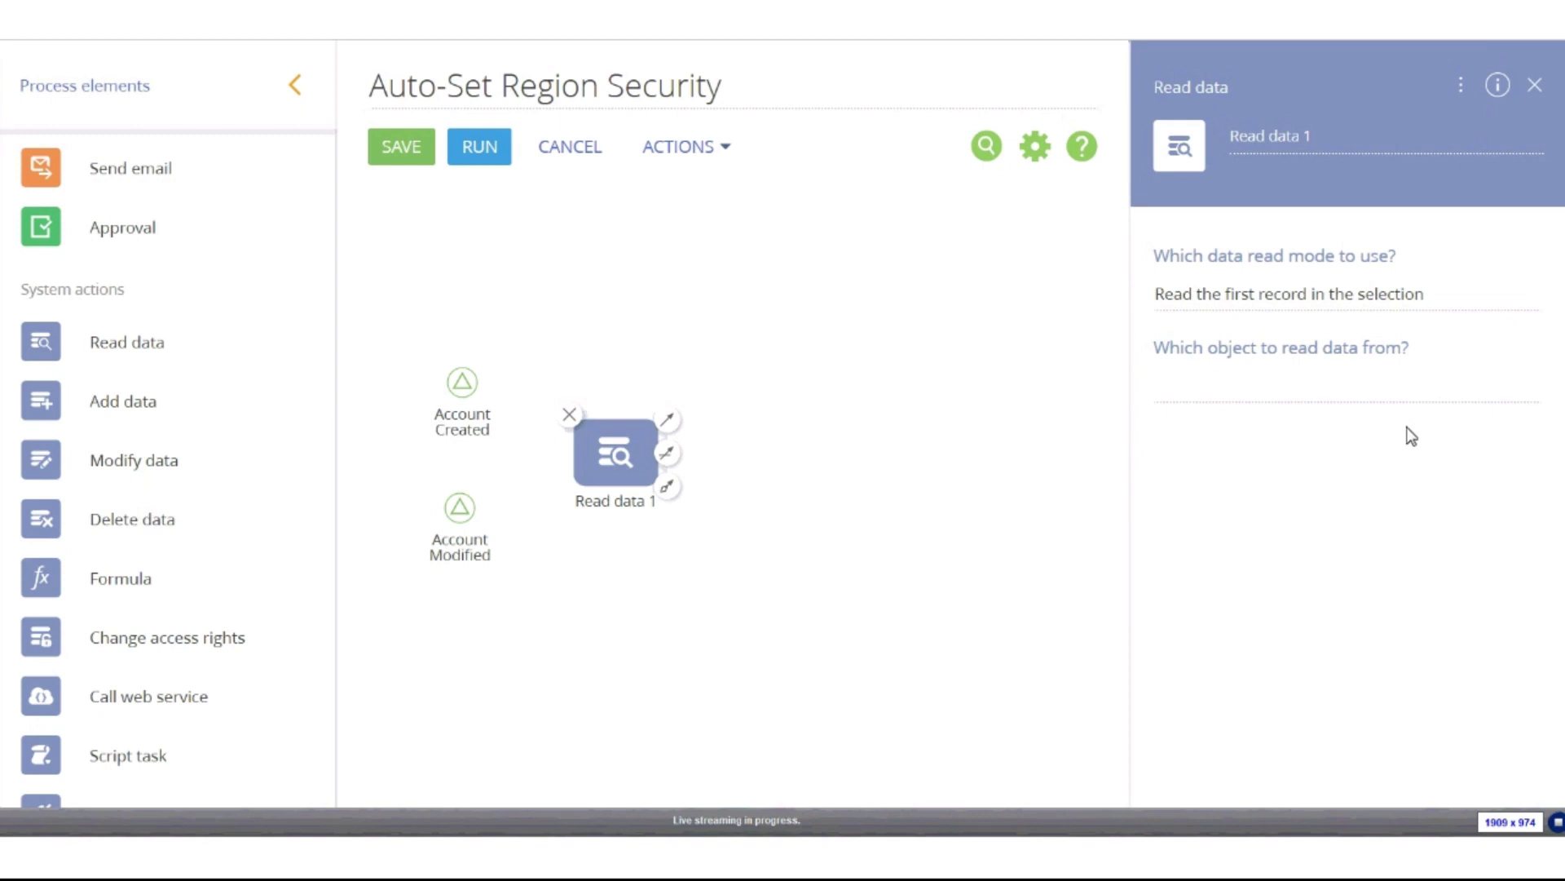
pyautogui.click(1387, 395)
pyautogui.write('acc')
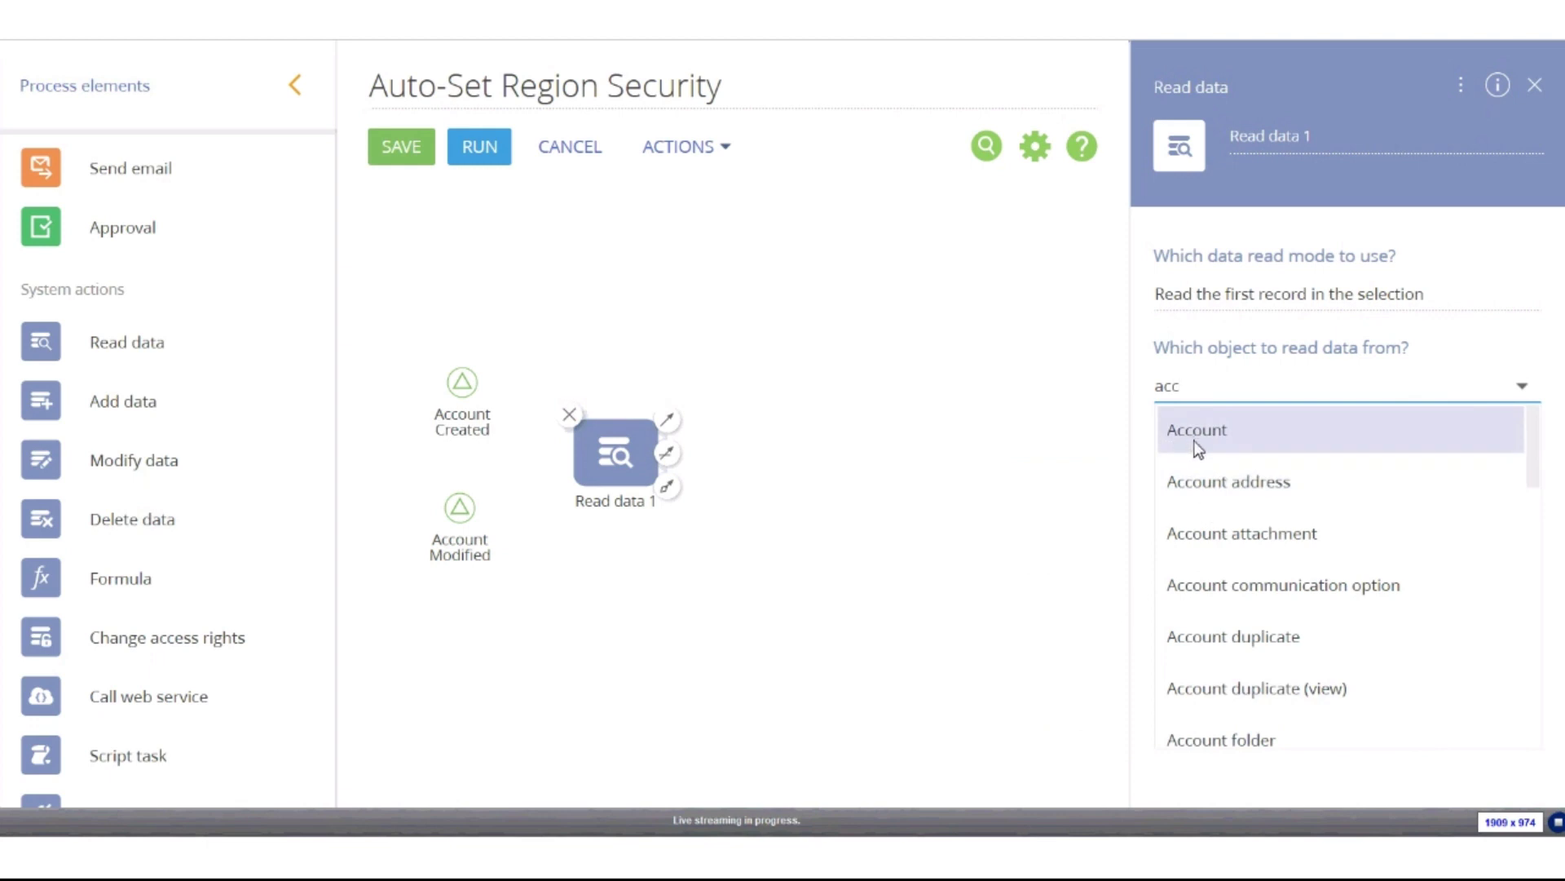
pyautogui.click(1195, 447)
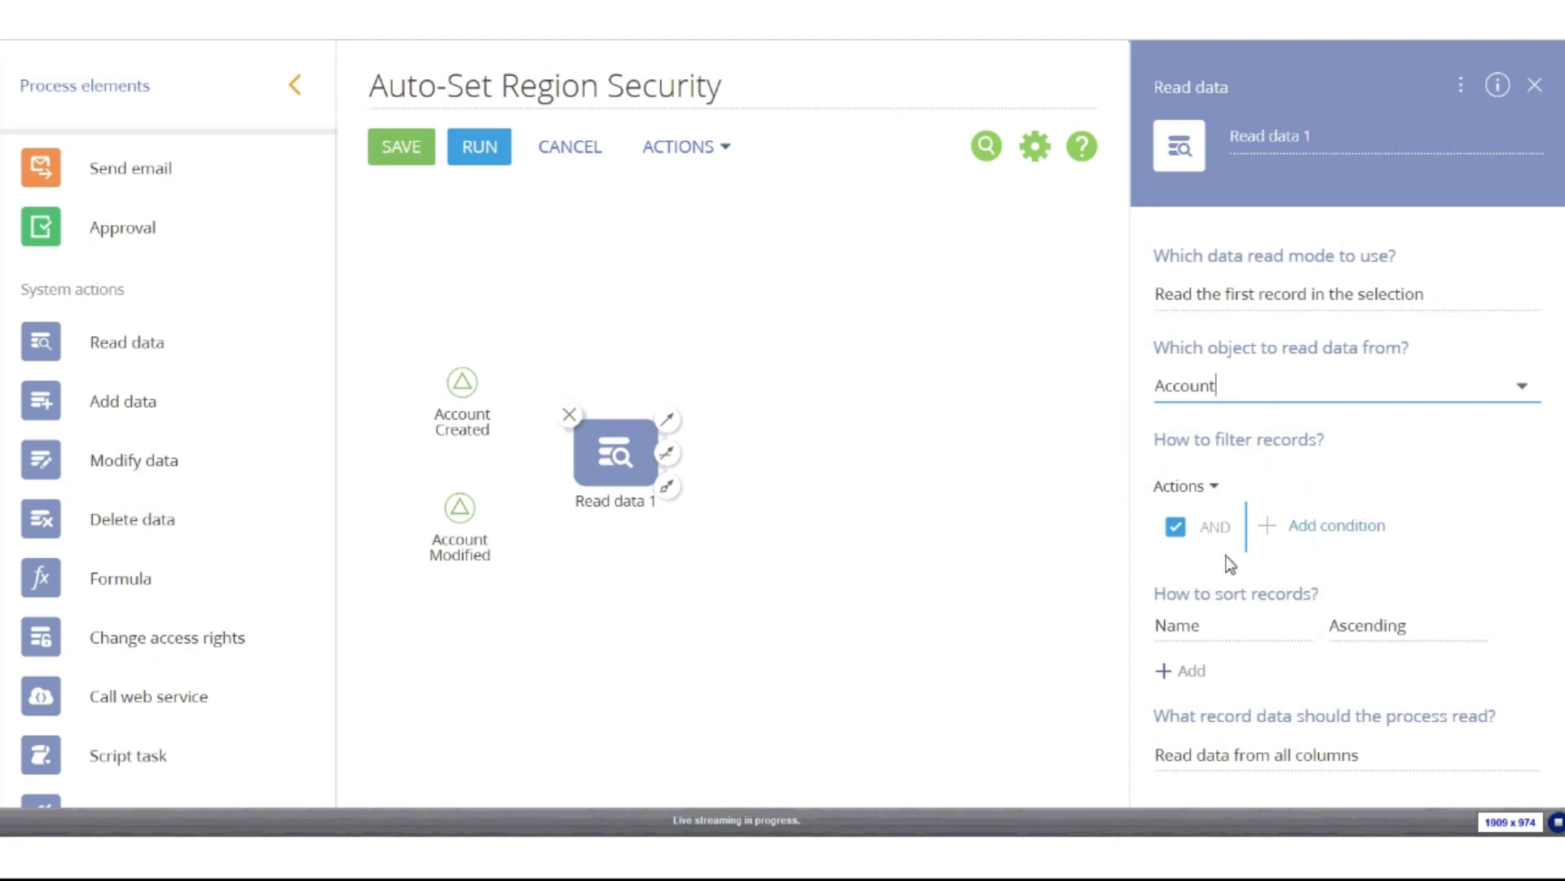
# - Filter the Read data element by Id equal to the Account Created signal's Unique identifier of record parameter
pyautogui.click(1298, 535)
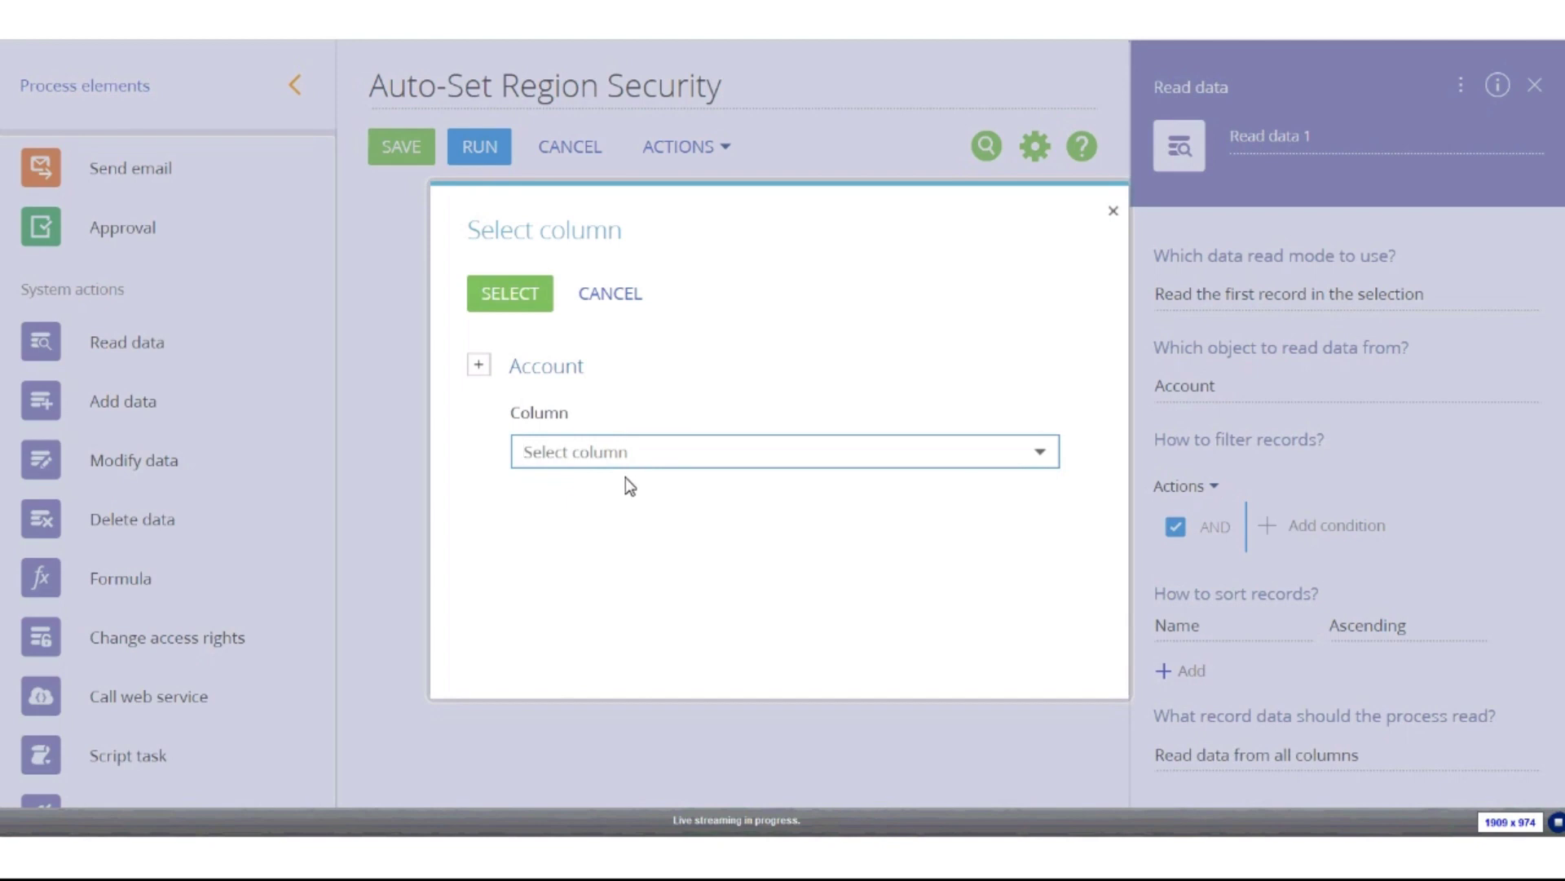
pyautogui.write('id')
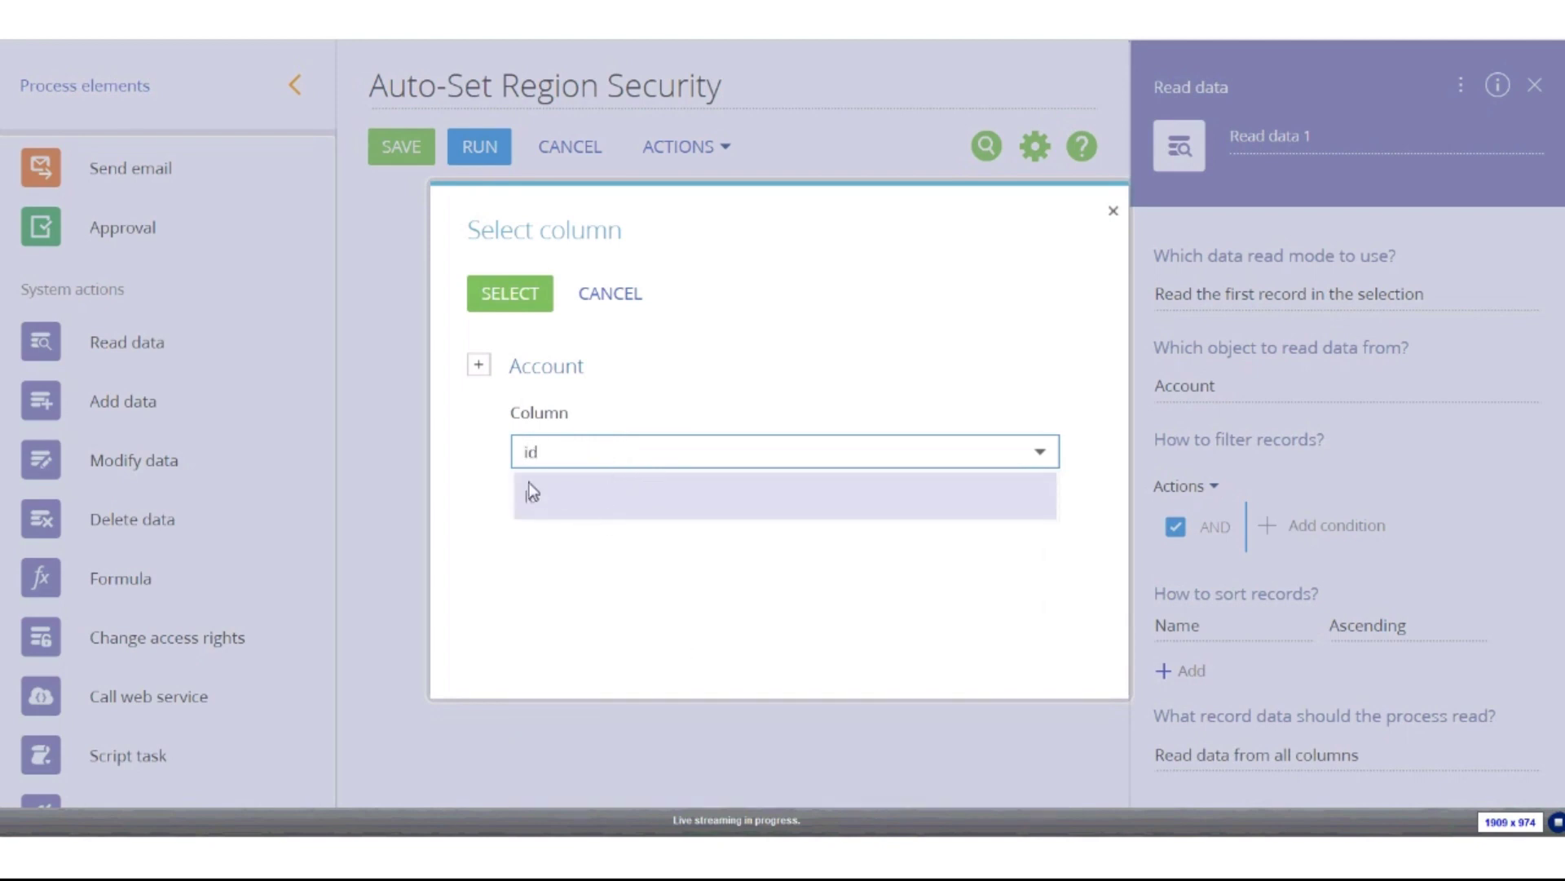
pyautogui.click(576, 494)
pyautogui.click(515, 308)
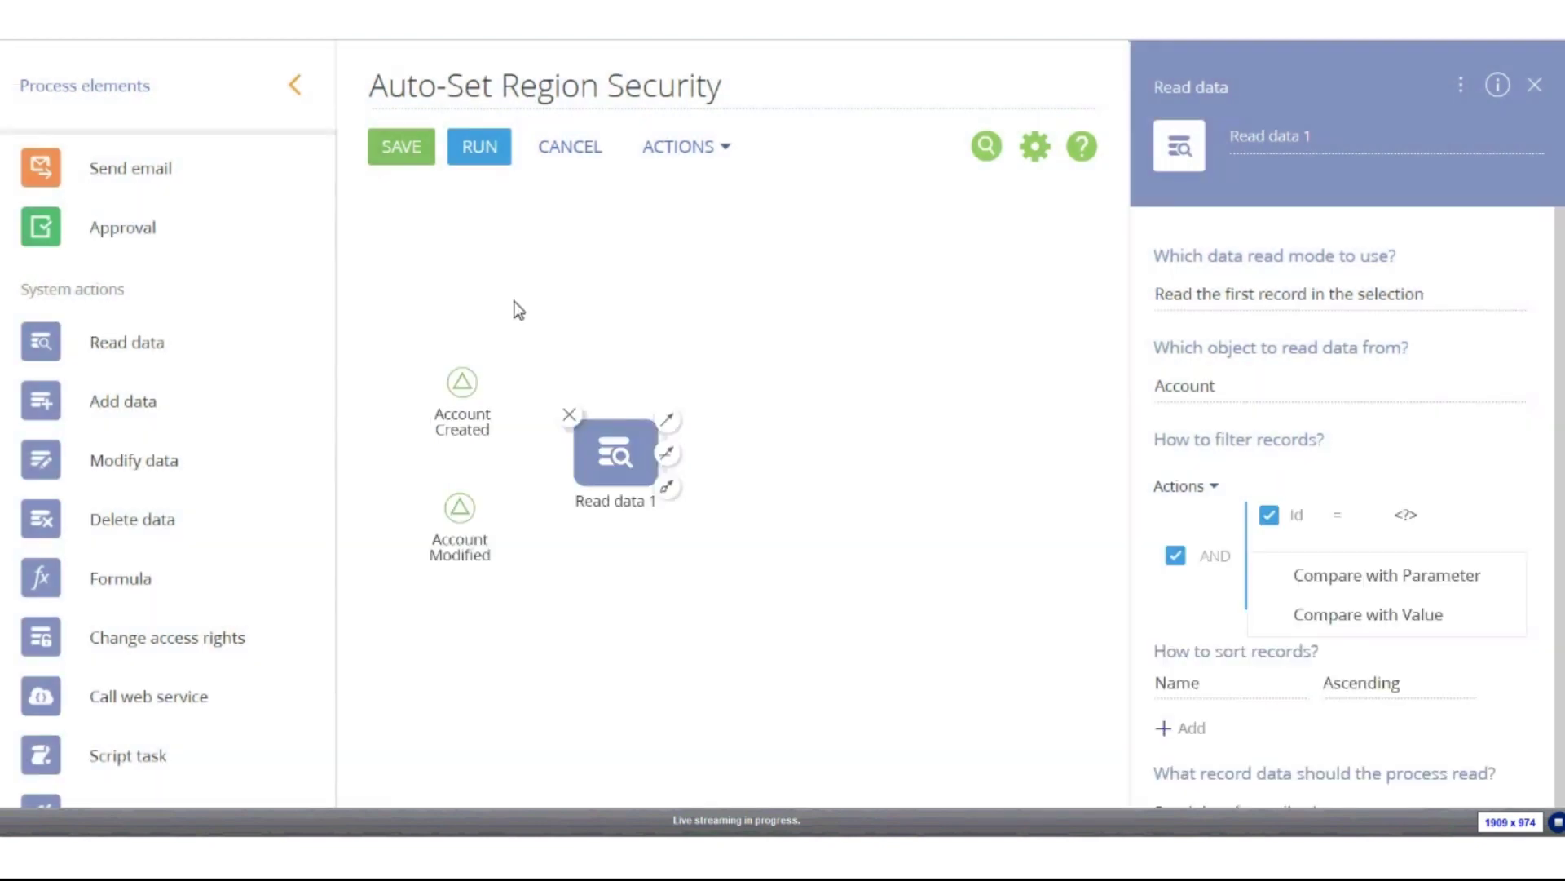
pyautogui.click(1427, 570)
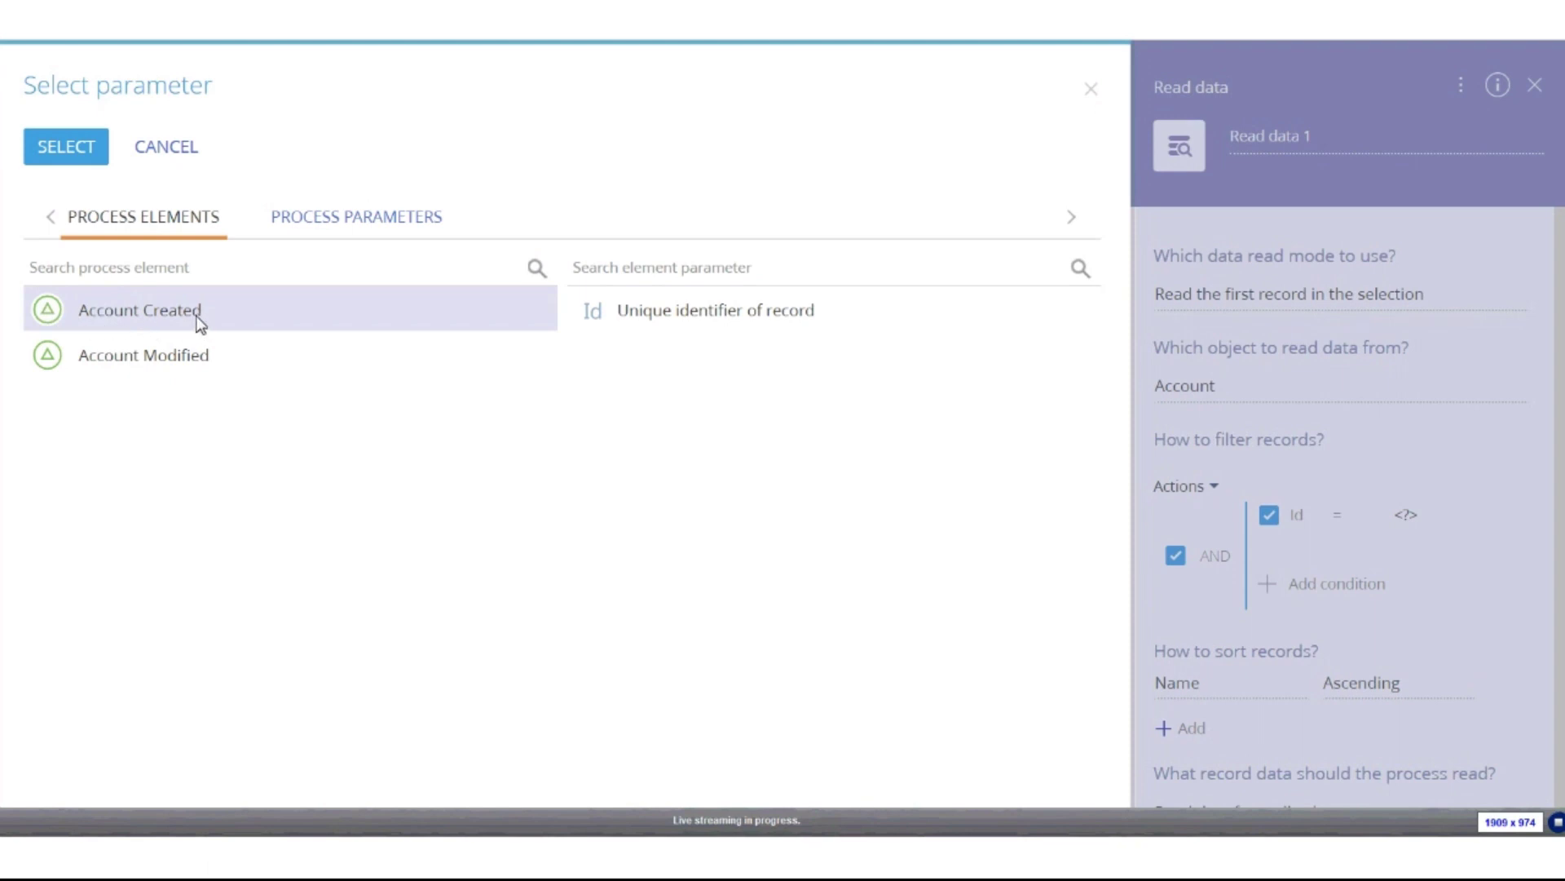
pyautogui.doubleClick(673, 318)
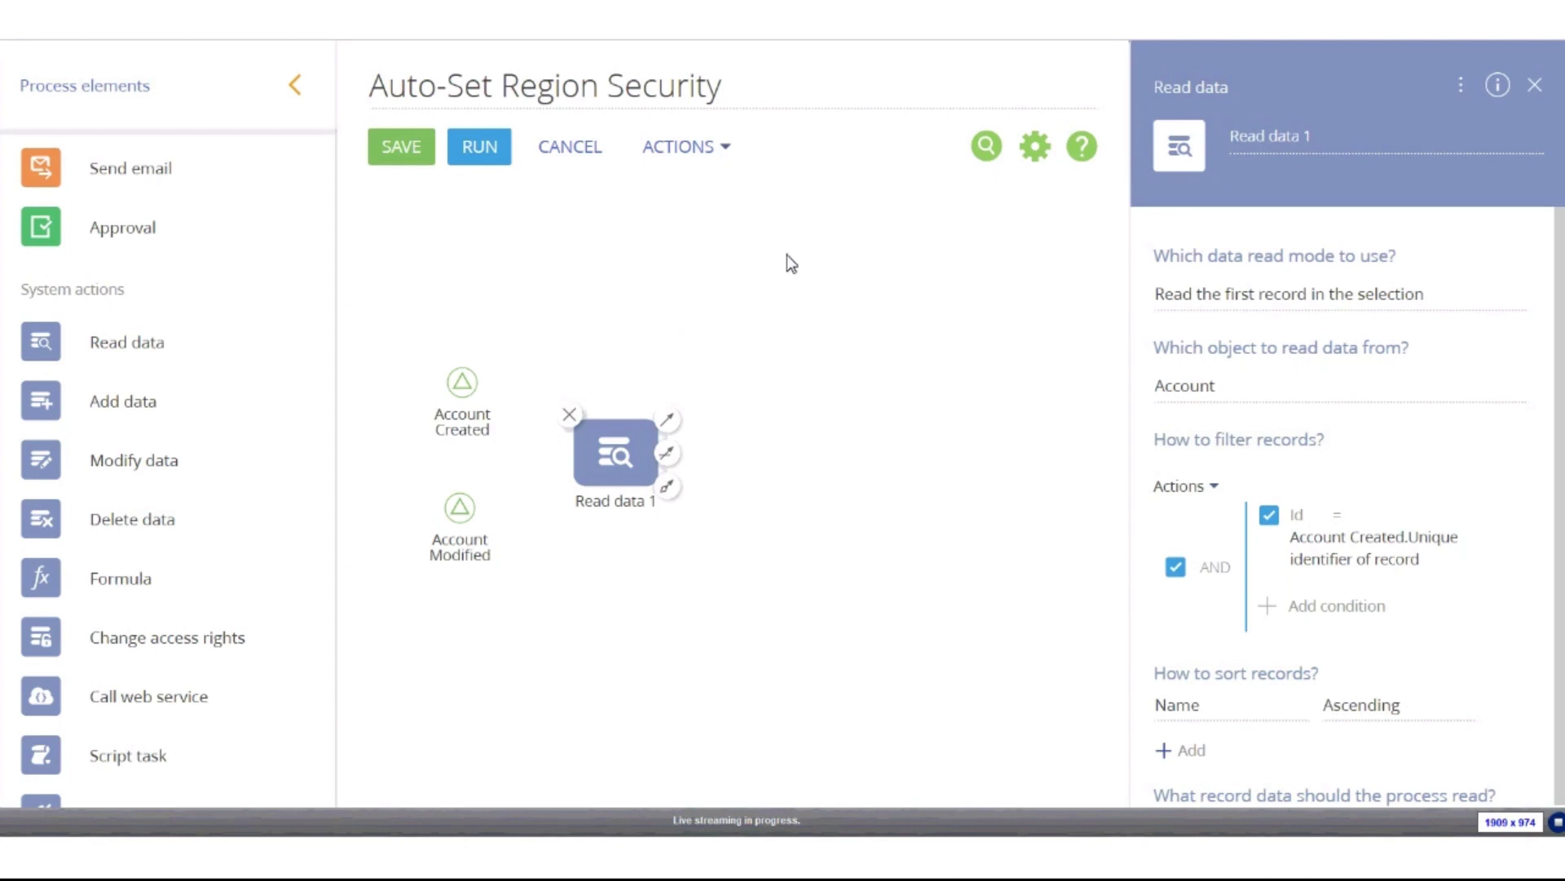
# - Add a second filter condition with Id equal to Account Modified's Unique identifier of record, and combine both conditions with OR
pyautogui.click(1337, 607)
pyautogui.click(600, 460)
pyautogui.write('i')
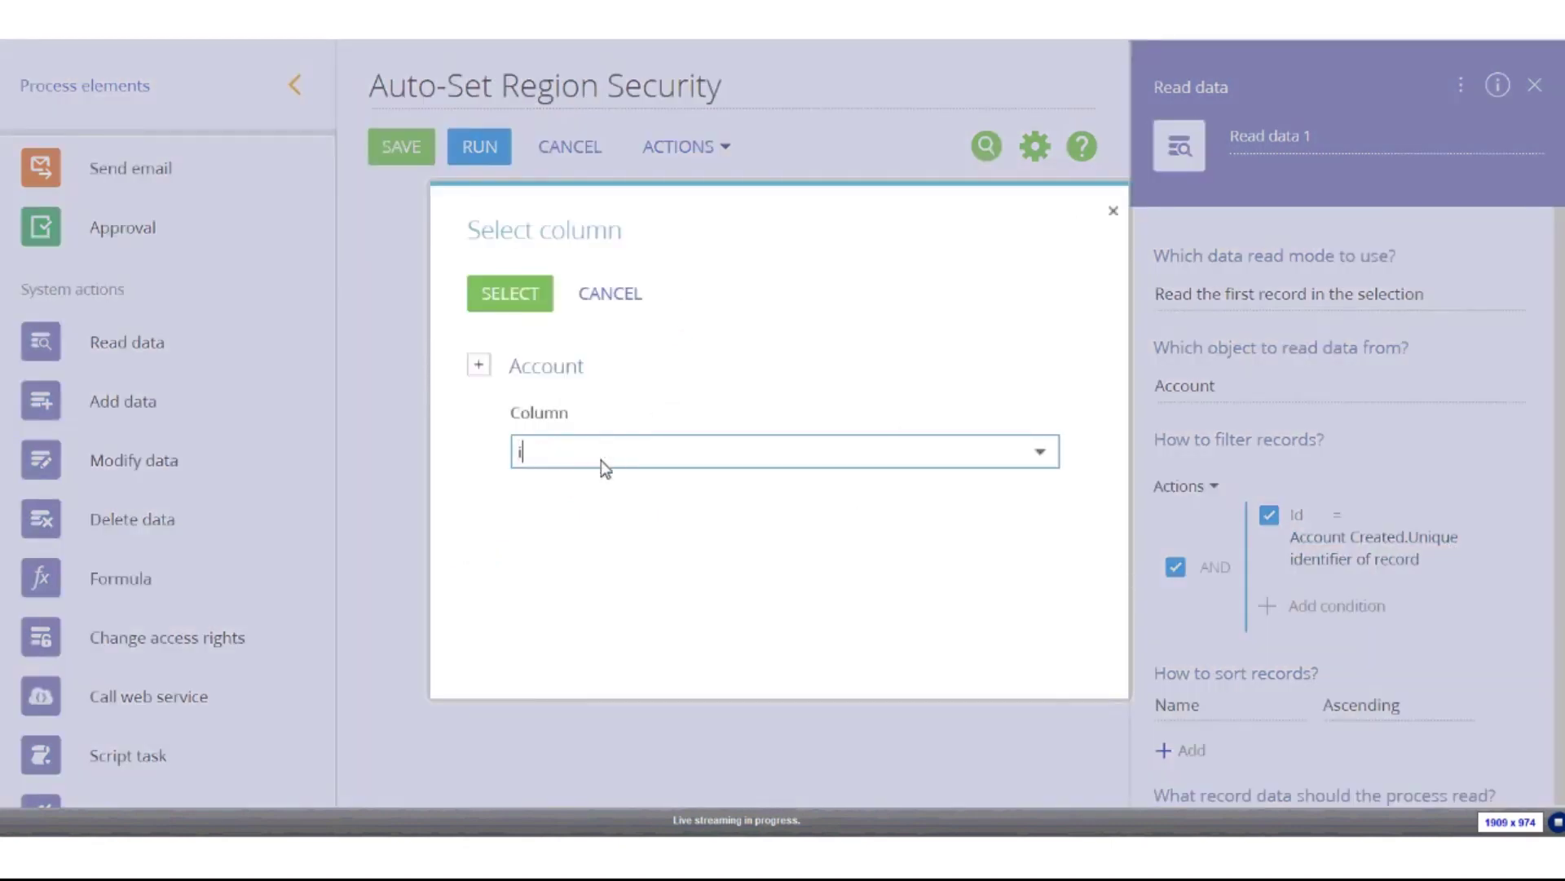
pyautogui.write('d')
pyautogui.click(575, 488)
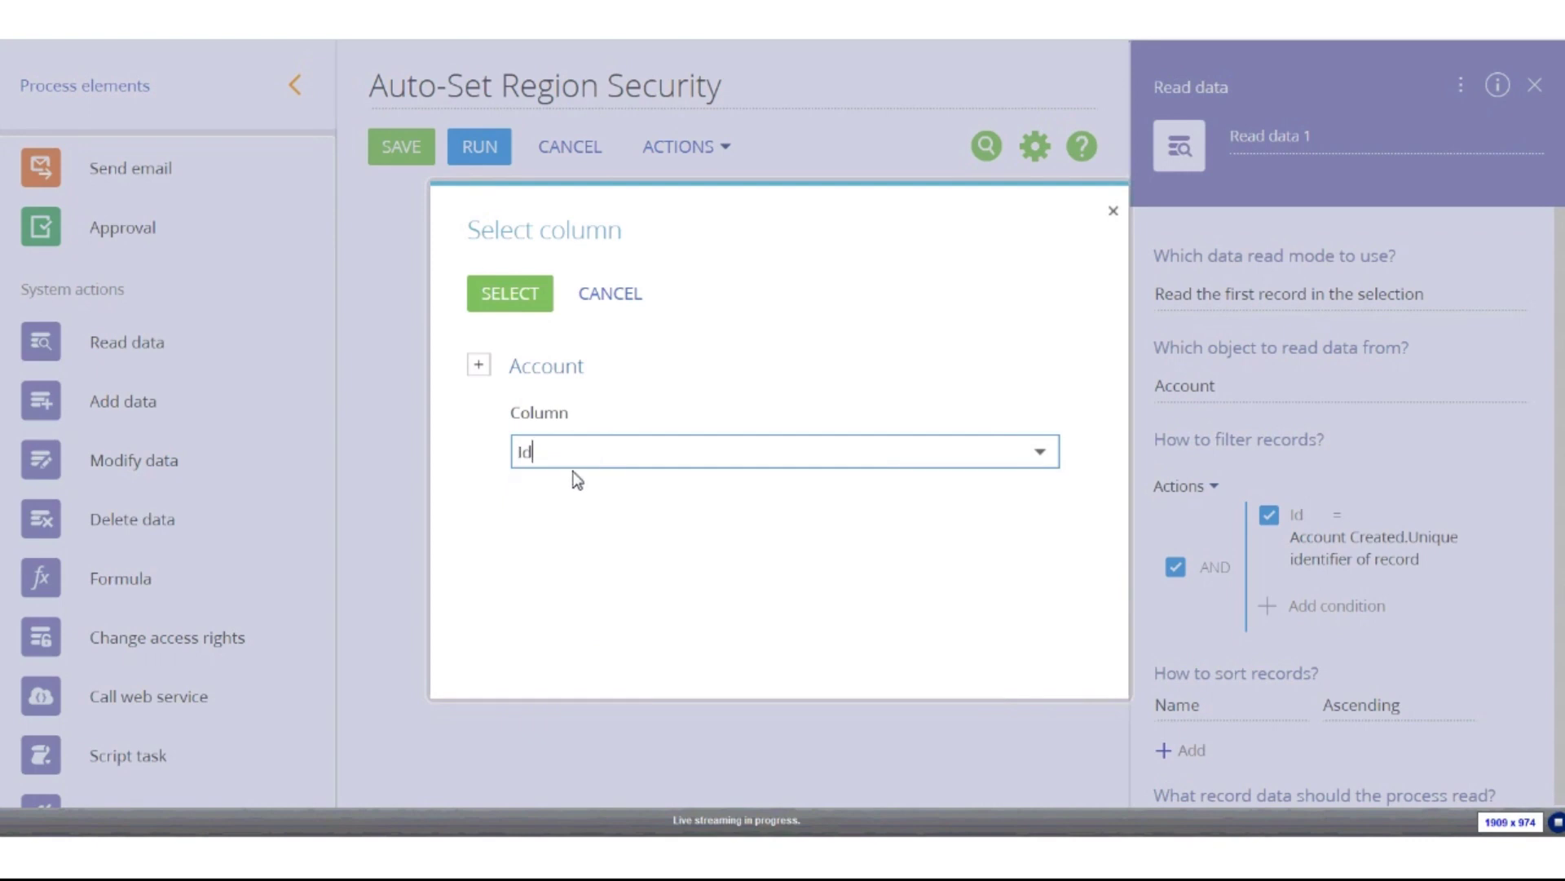
pyautogui.click(514, 304)
pyautogui.click(1460, 659)
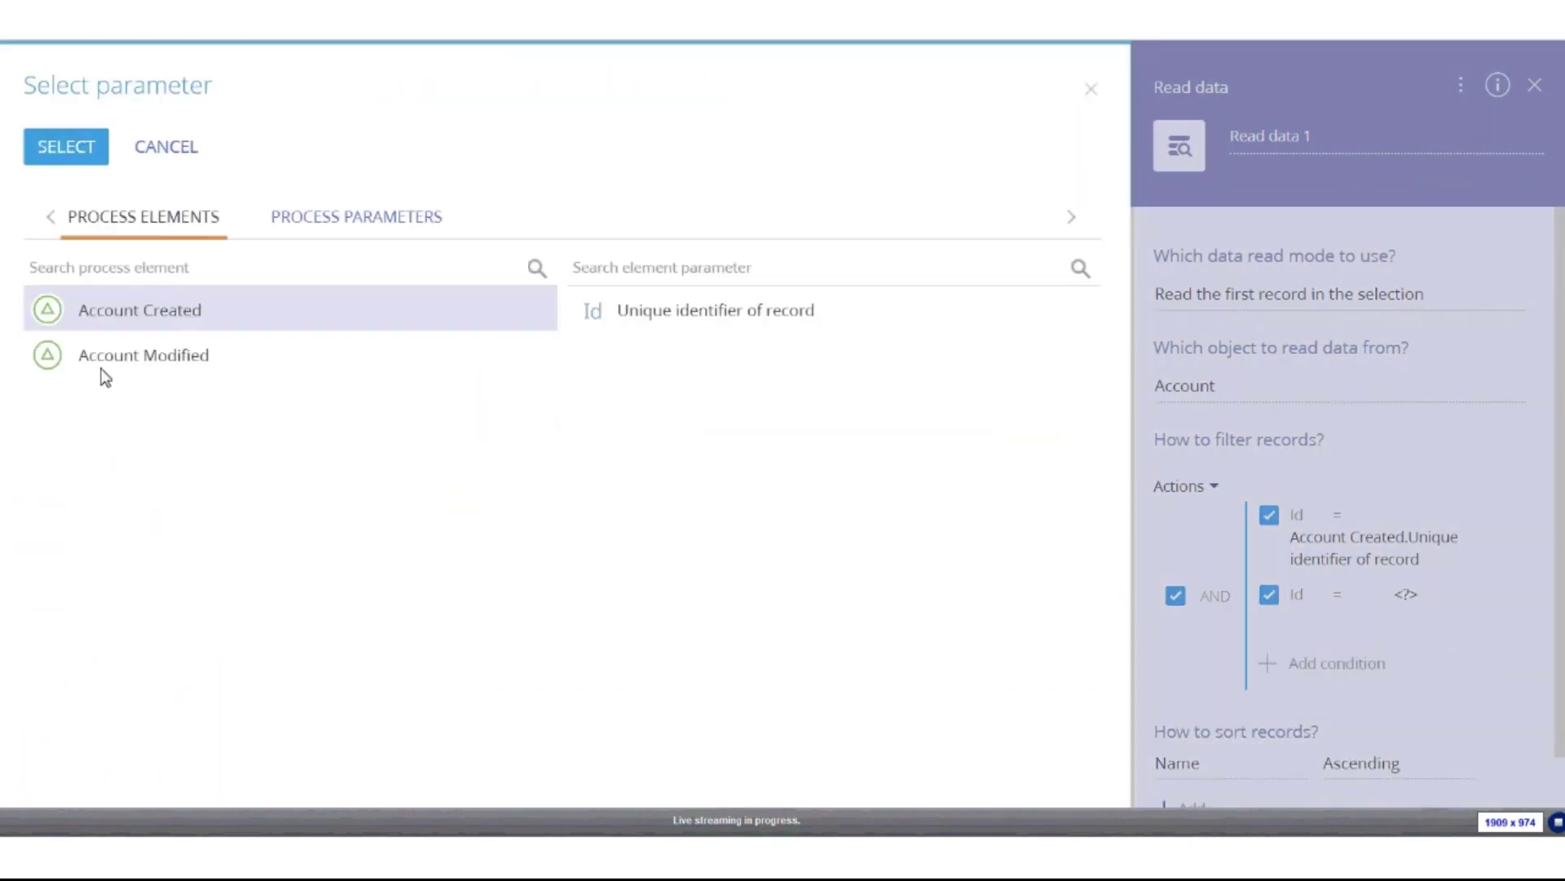
pyautogui.click(119, 359)
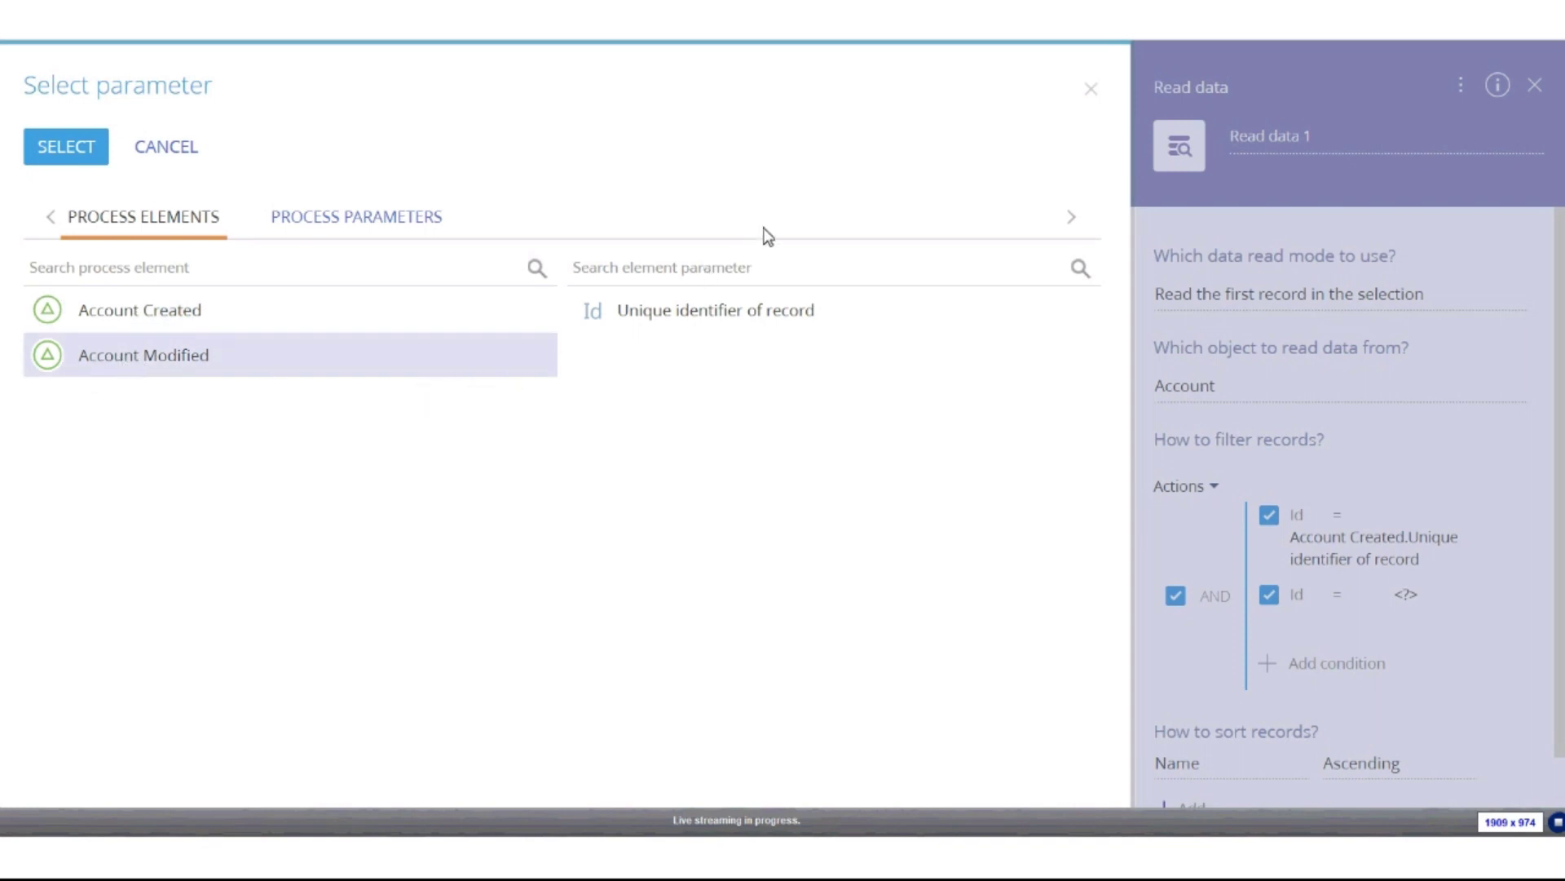
pyautogui.doubleClick(673, 316)
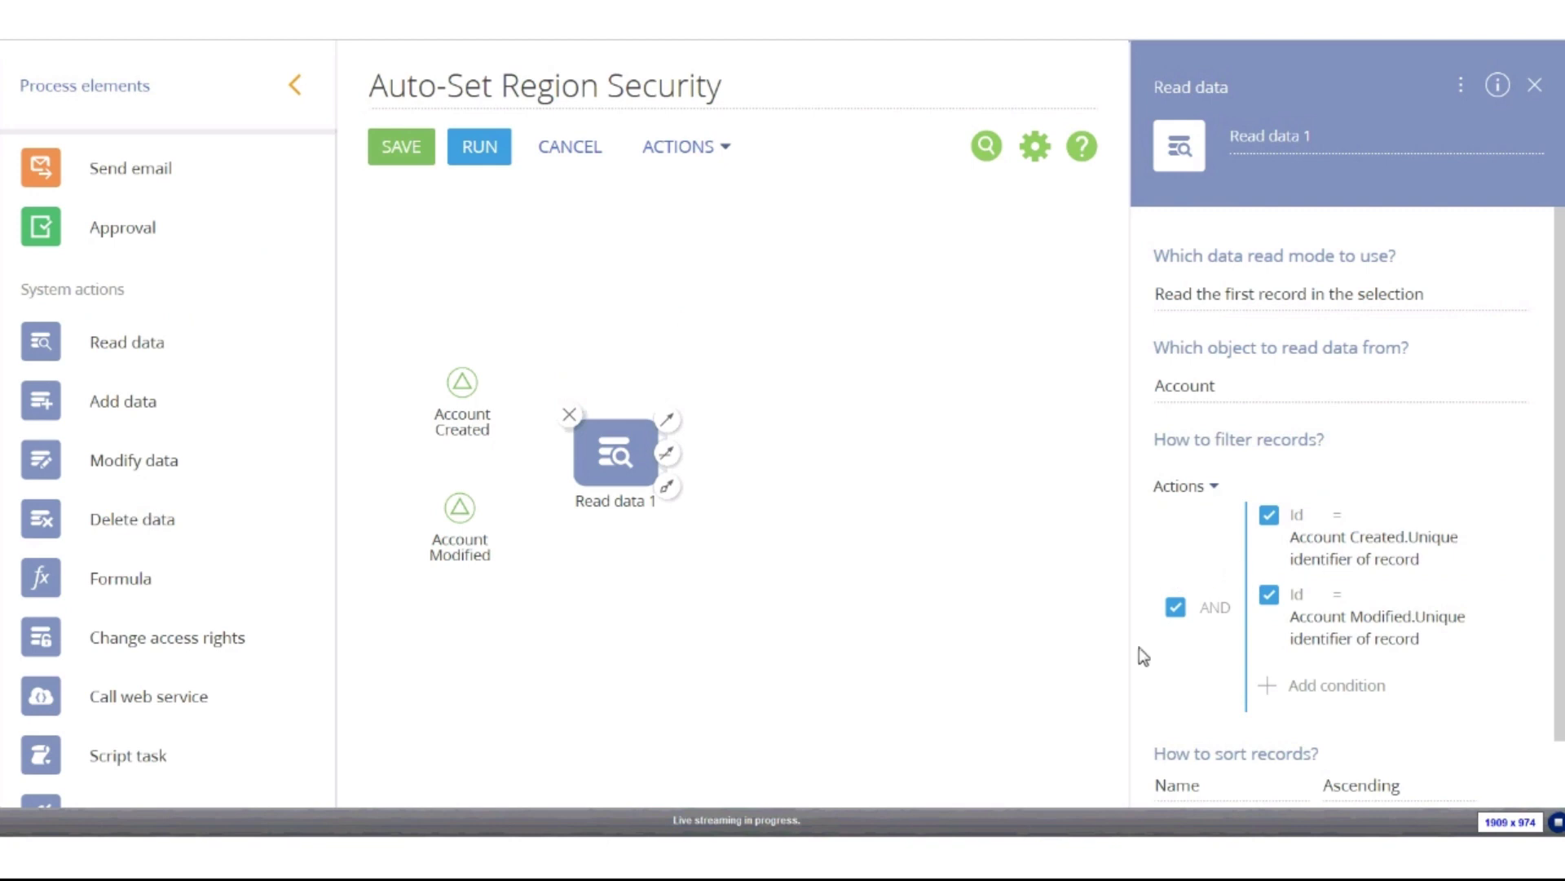
pyautogui.click(1213, 614)
# - Set the Account Read data element to read data from selected columns only
pyautogui.scroll(-2, 1223, 478)
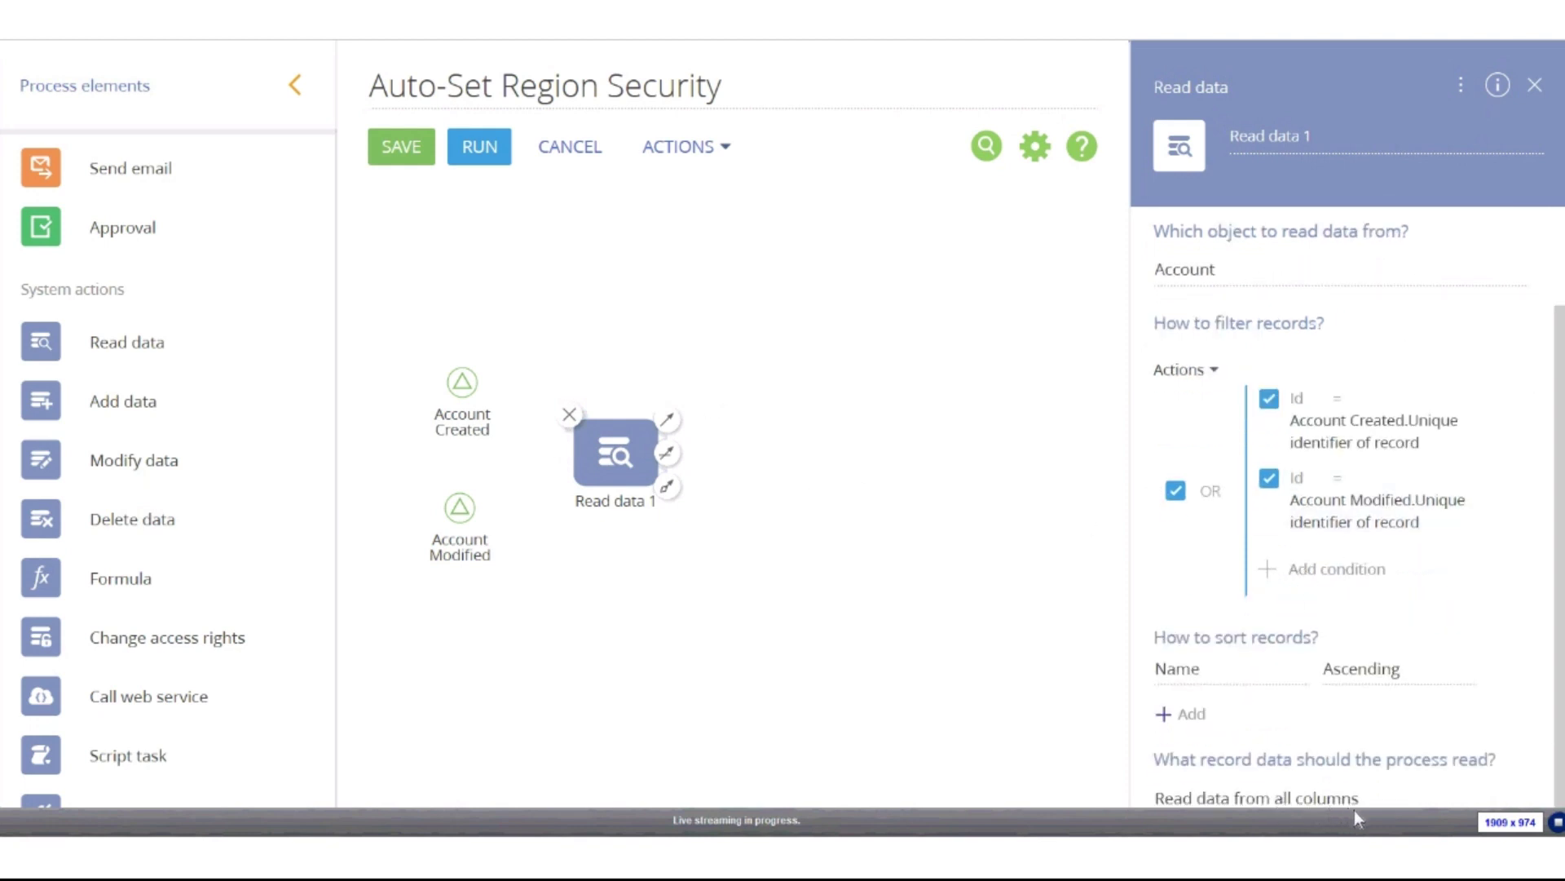
pyautogui.click(1505, 798)
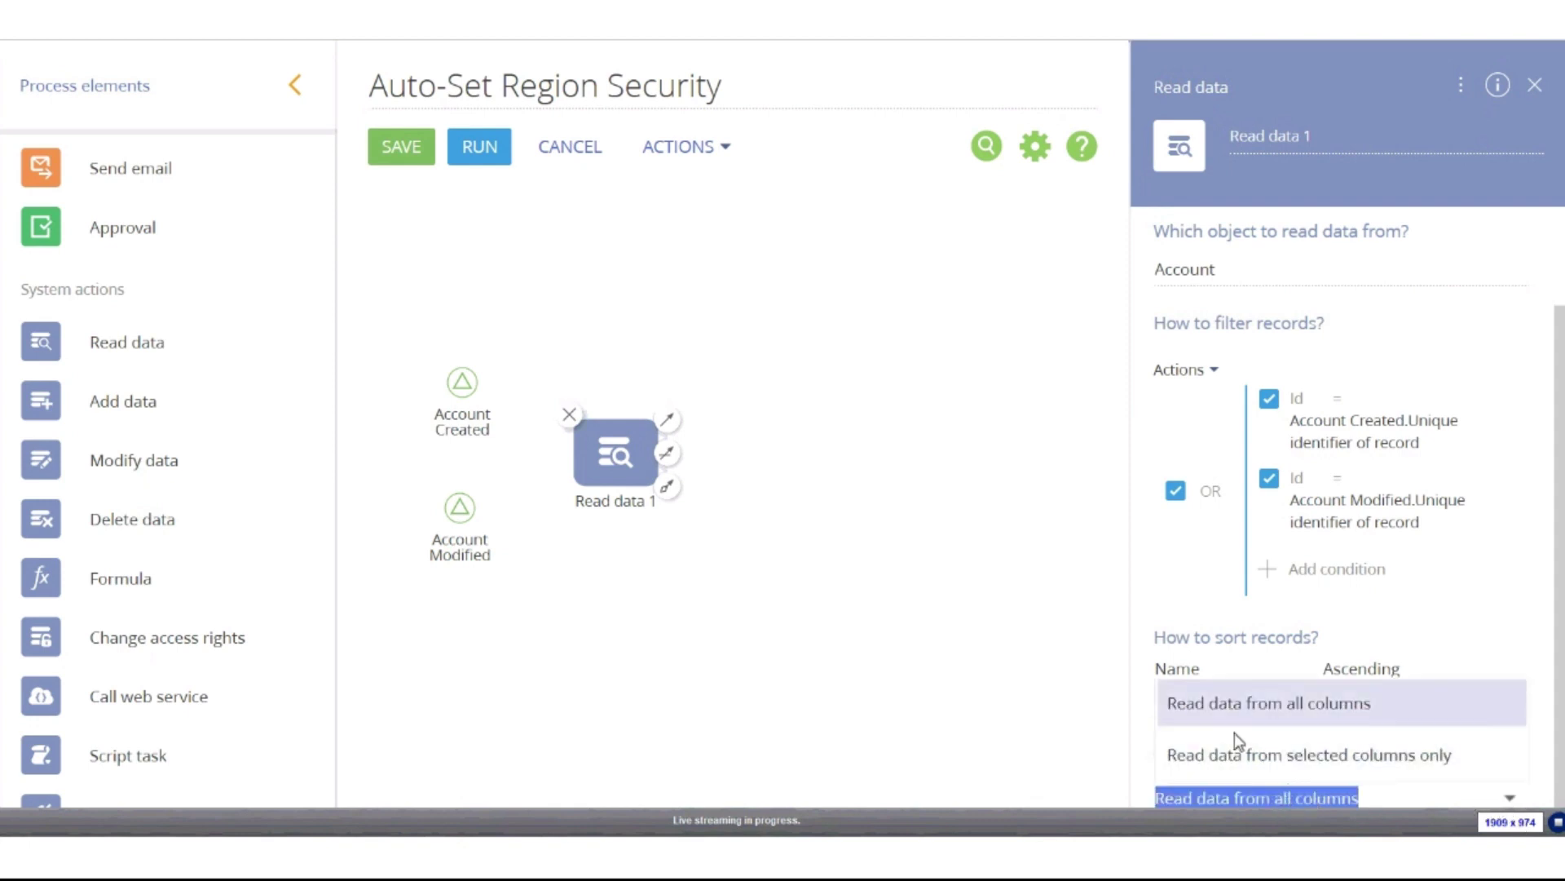
pyautogui.click(1310, 752)
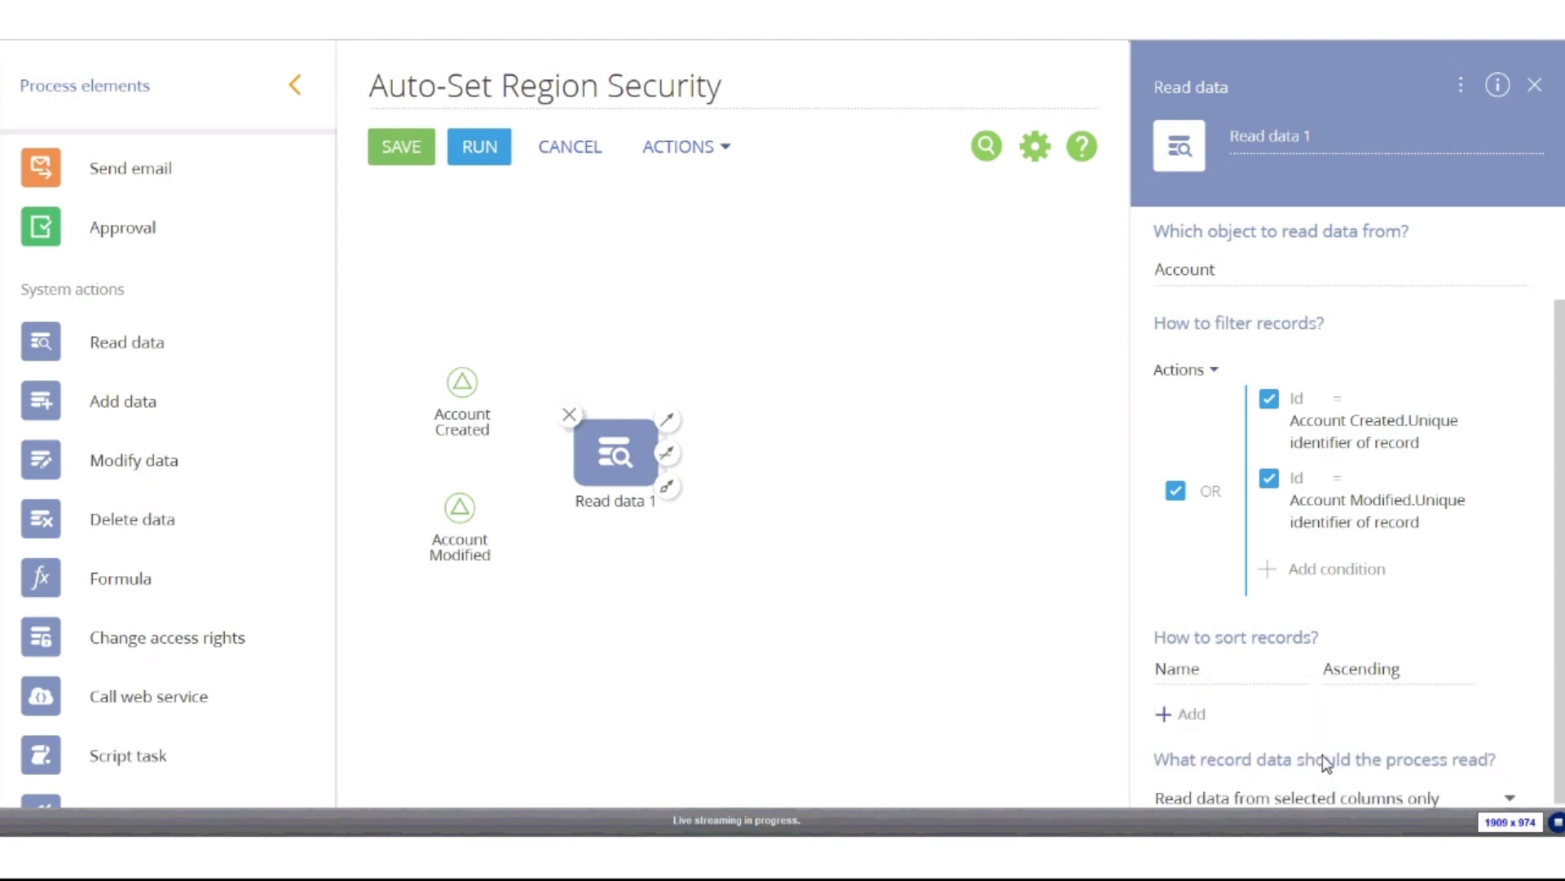
pyautogui.scroll(-1, 1337, 717)
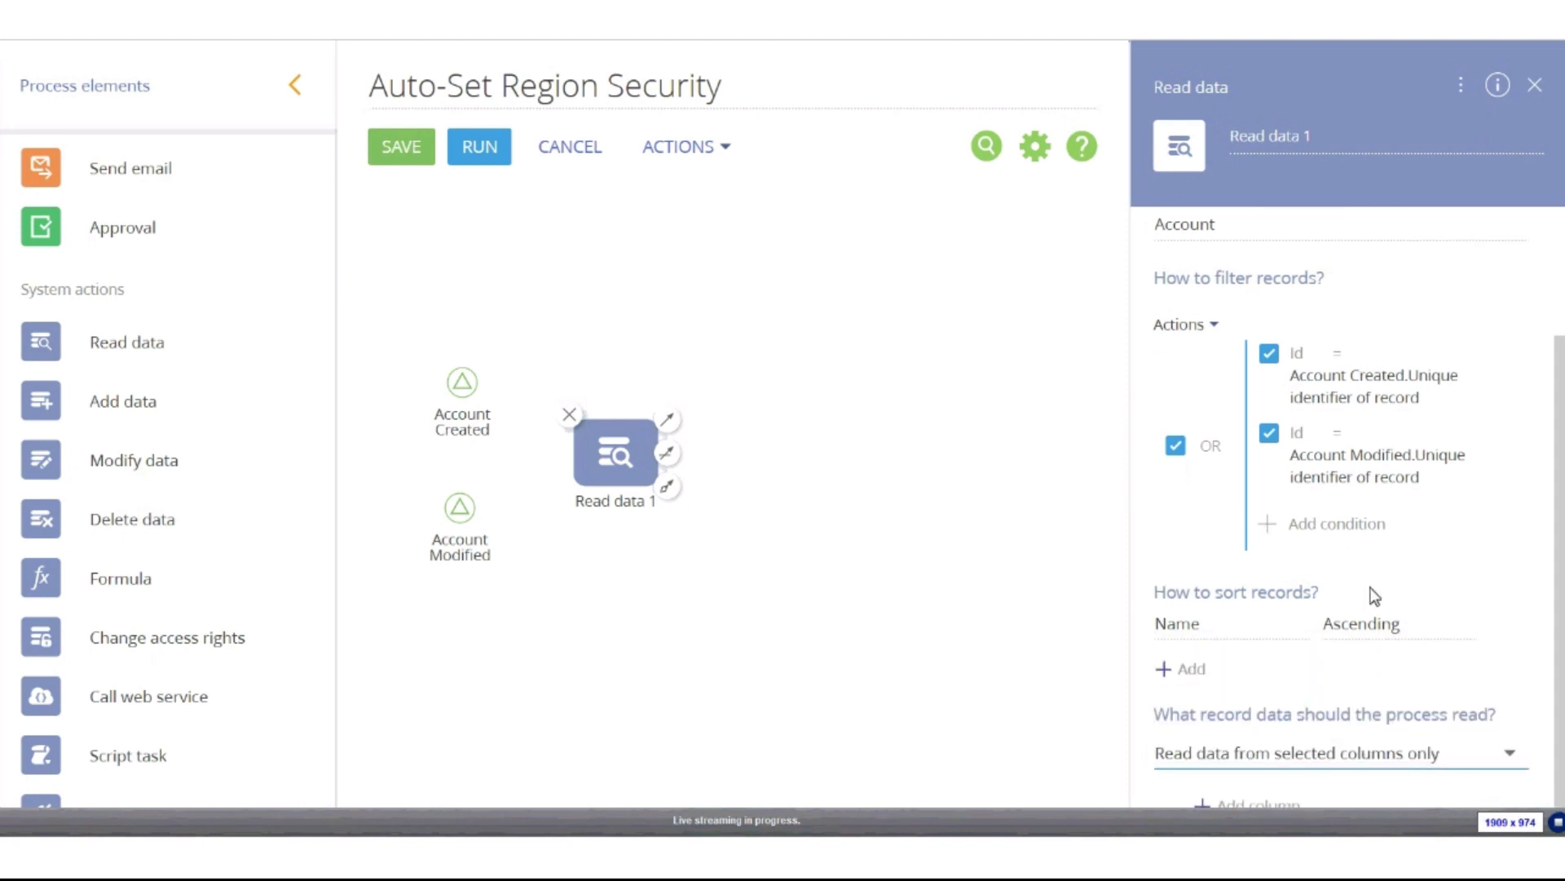
# - Add the Id and Region columns to the record data that the process reads from Account
pyautogui.click(1256, 804)
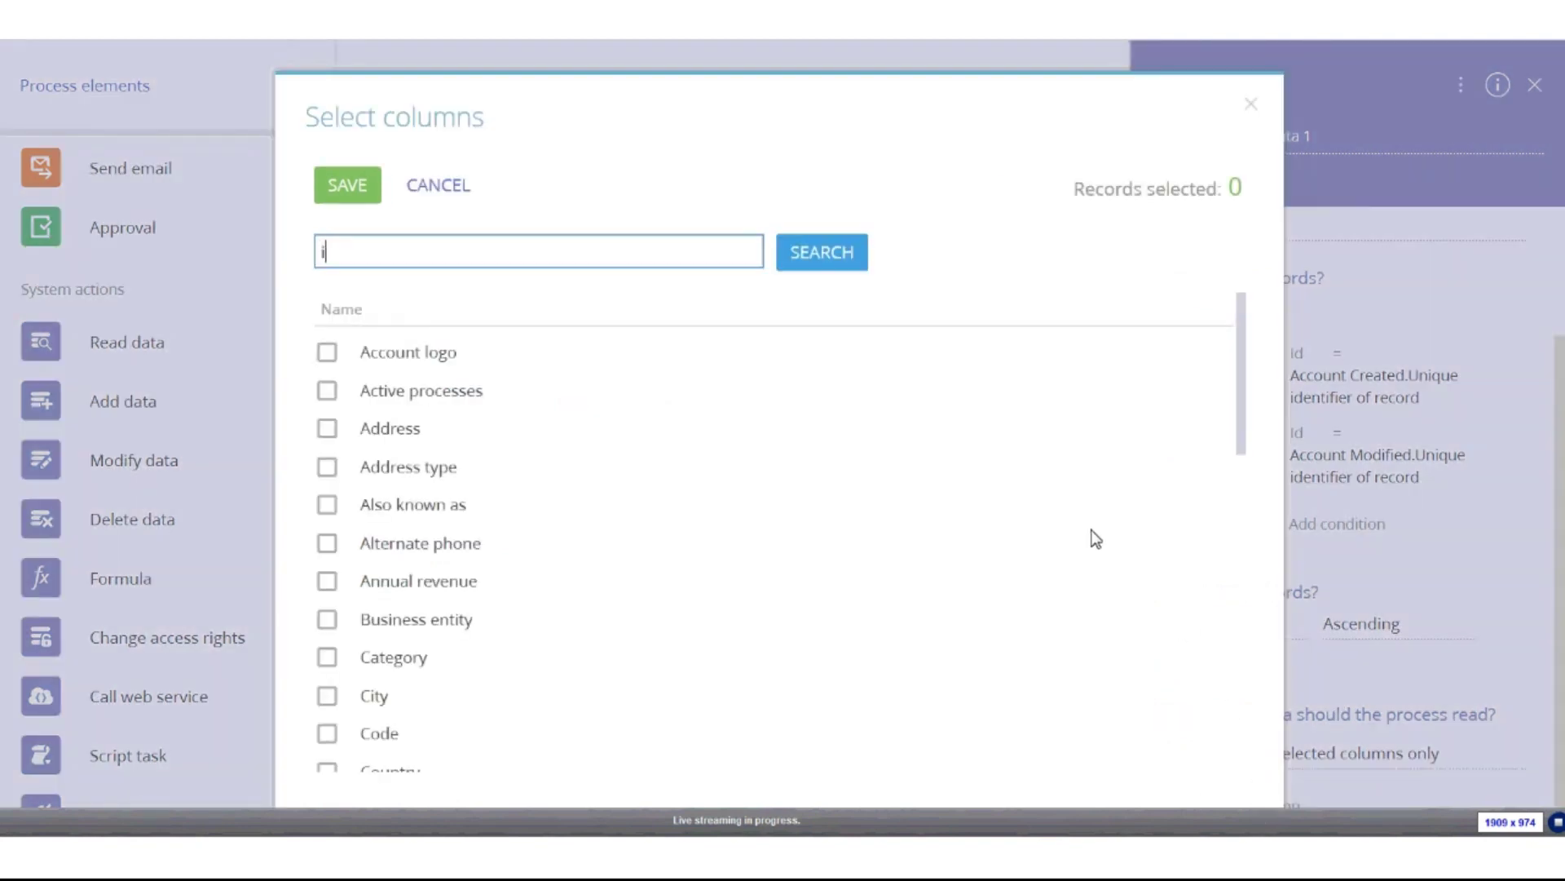
pyautogui.write('id')
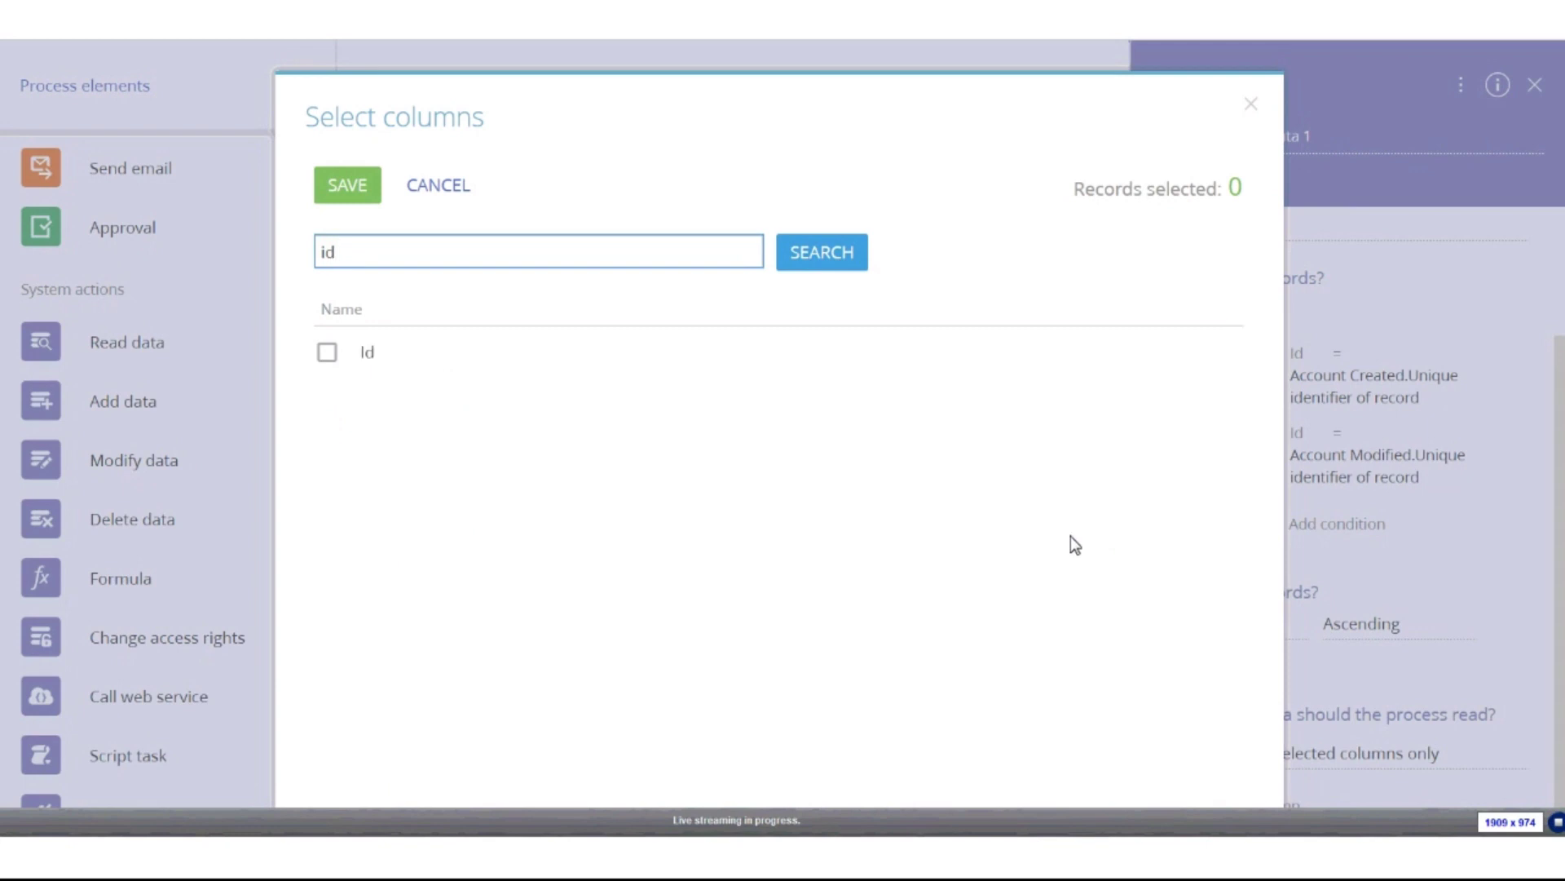
pyautogui.click(326, 353)
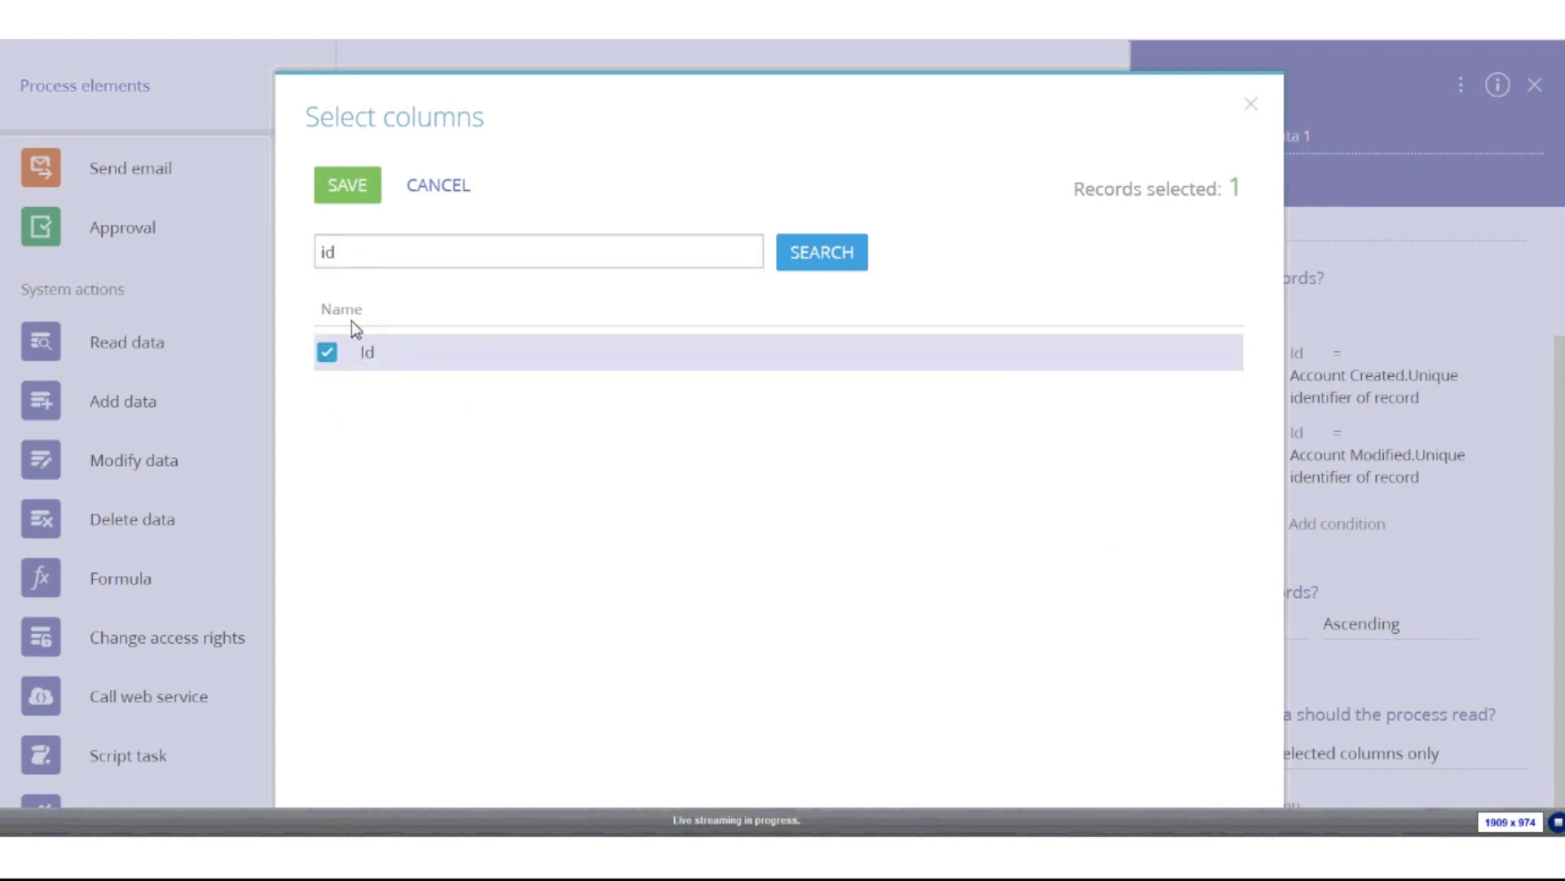
pyautogui.moveTo(387, 267); pyautogui.dragTo(305, 262)
pyautogui.write('regi')
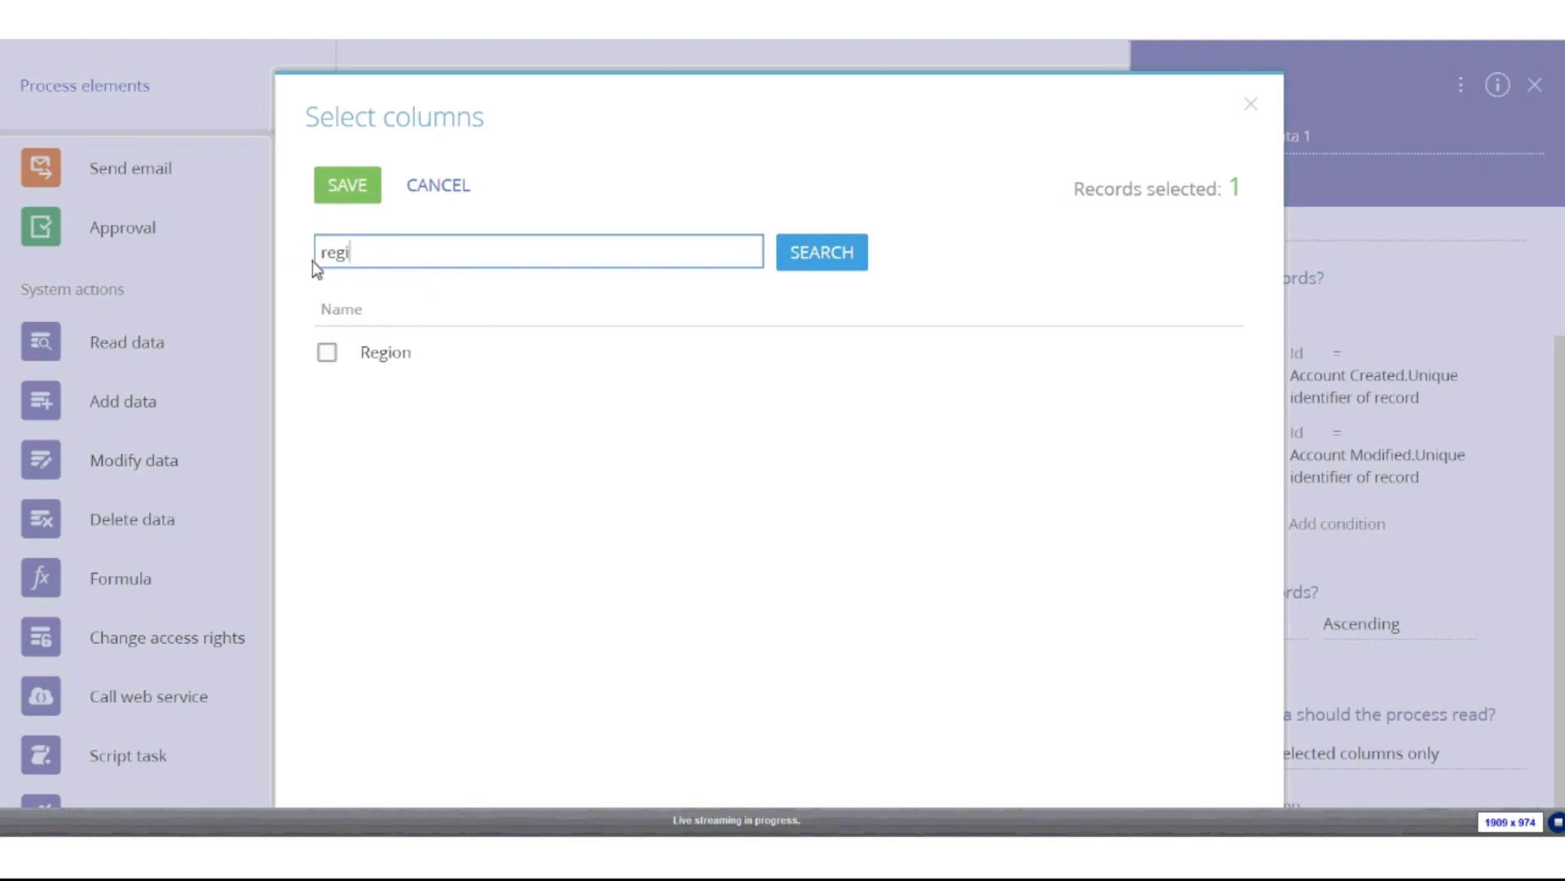
pyautogui.click(343, 356)
pyautogui.click(329, 353)
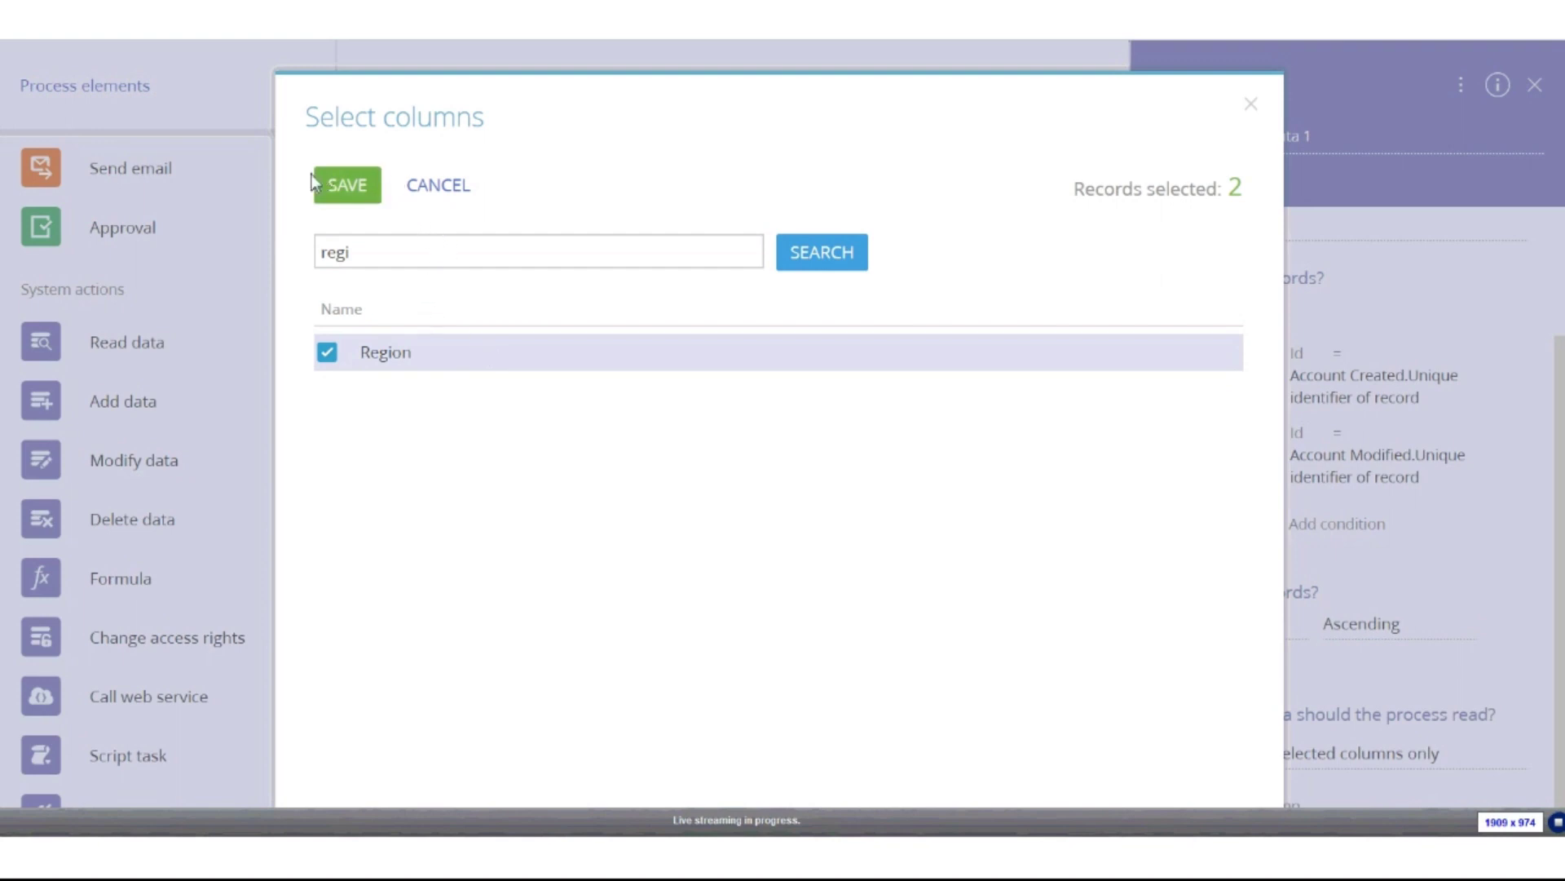
pyautogui.click(336, 188)
pyautogui.scroll(-2, 1301, 697)
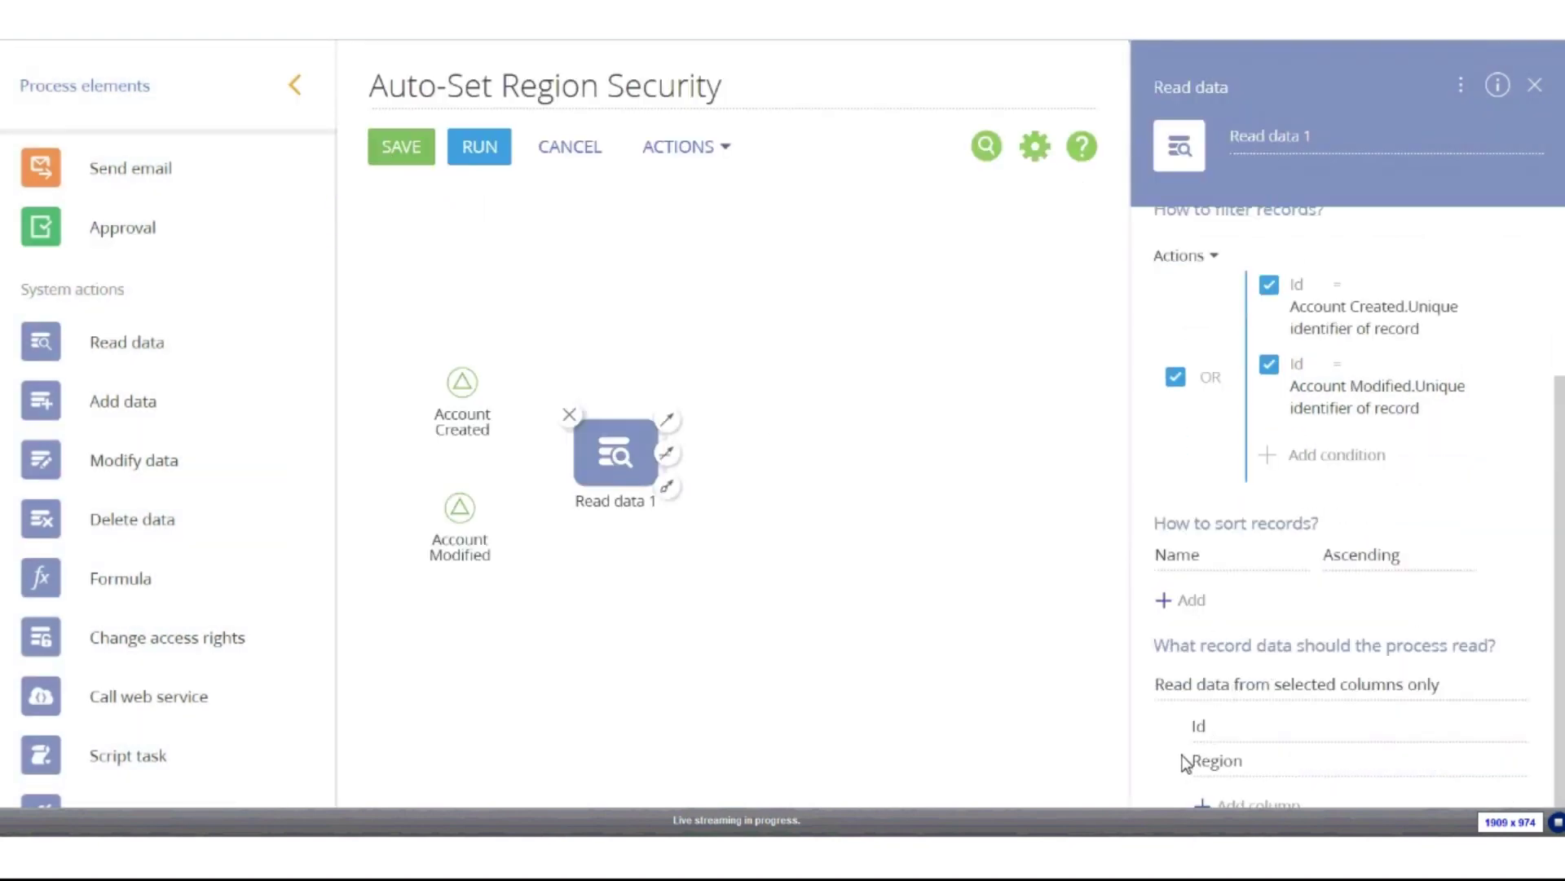
pyautogui.click(1510, 686)
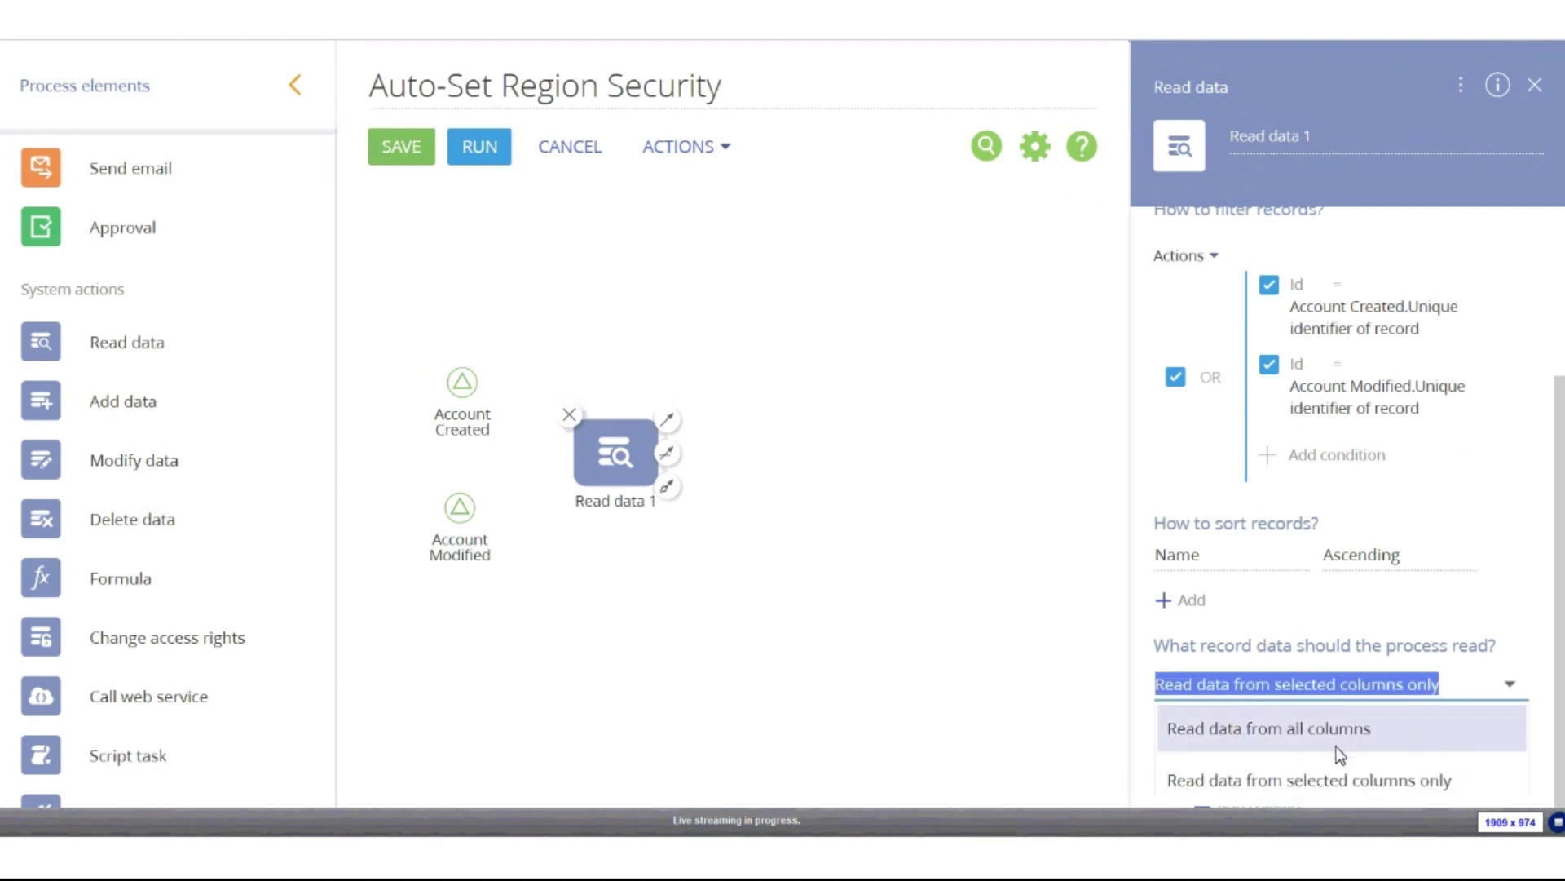
pyautogui.click(1468, 768)
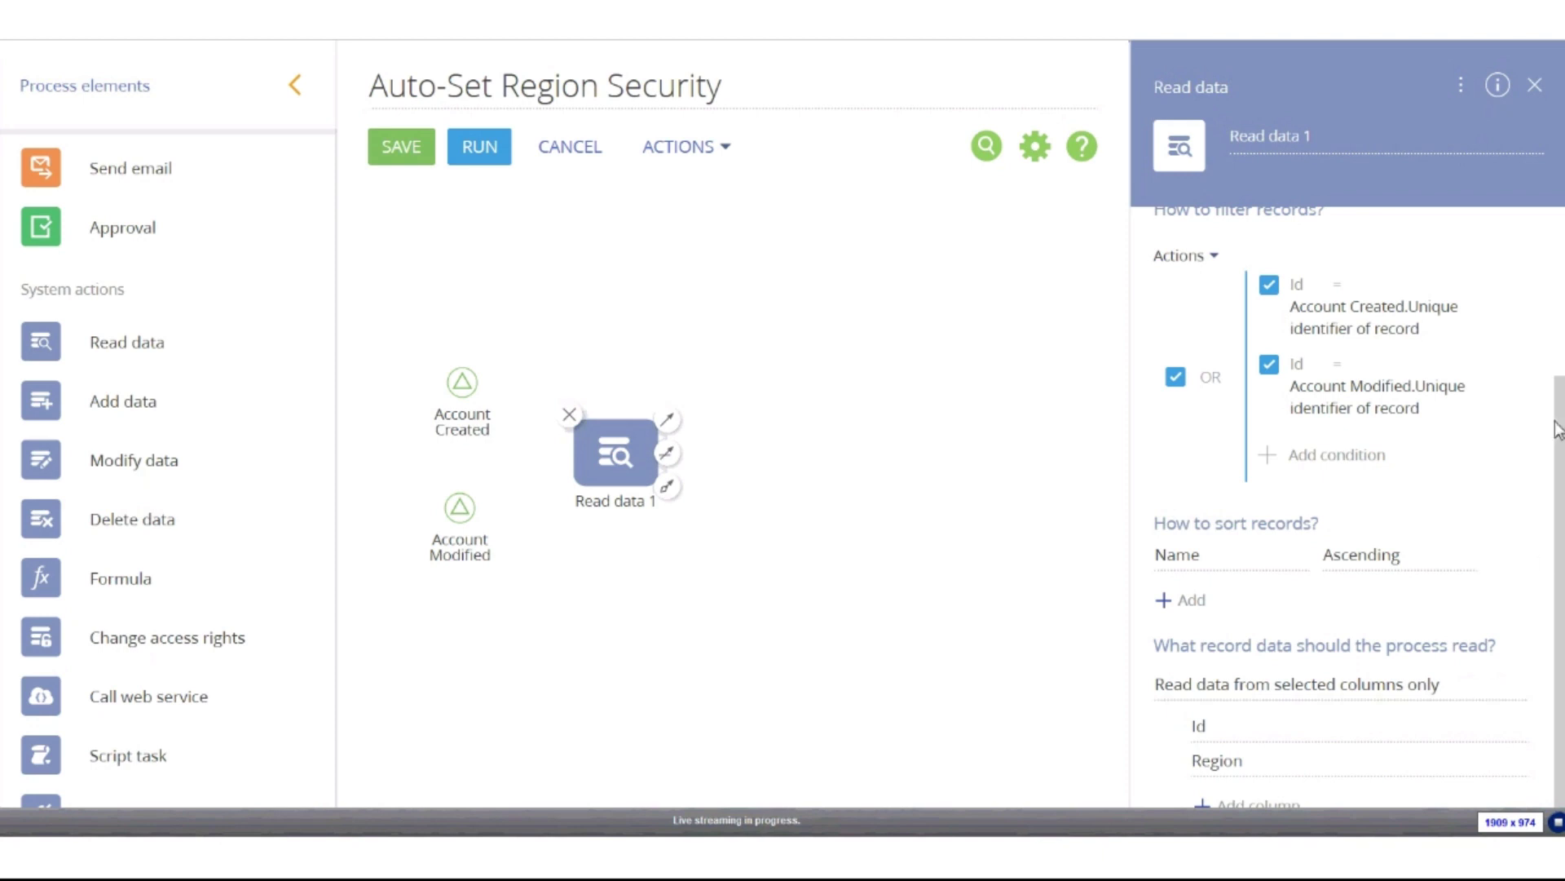
# - Rename the Read data element to Read Account Info
pyautogui.scroll(2, 1461, 626)
pyautogui.scroll(1, 1463, 624)
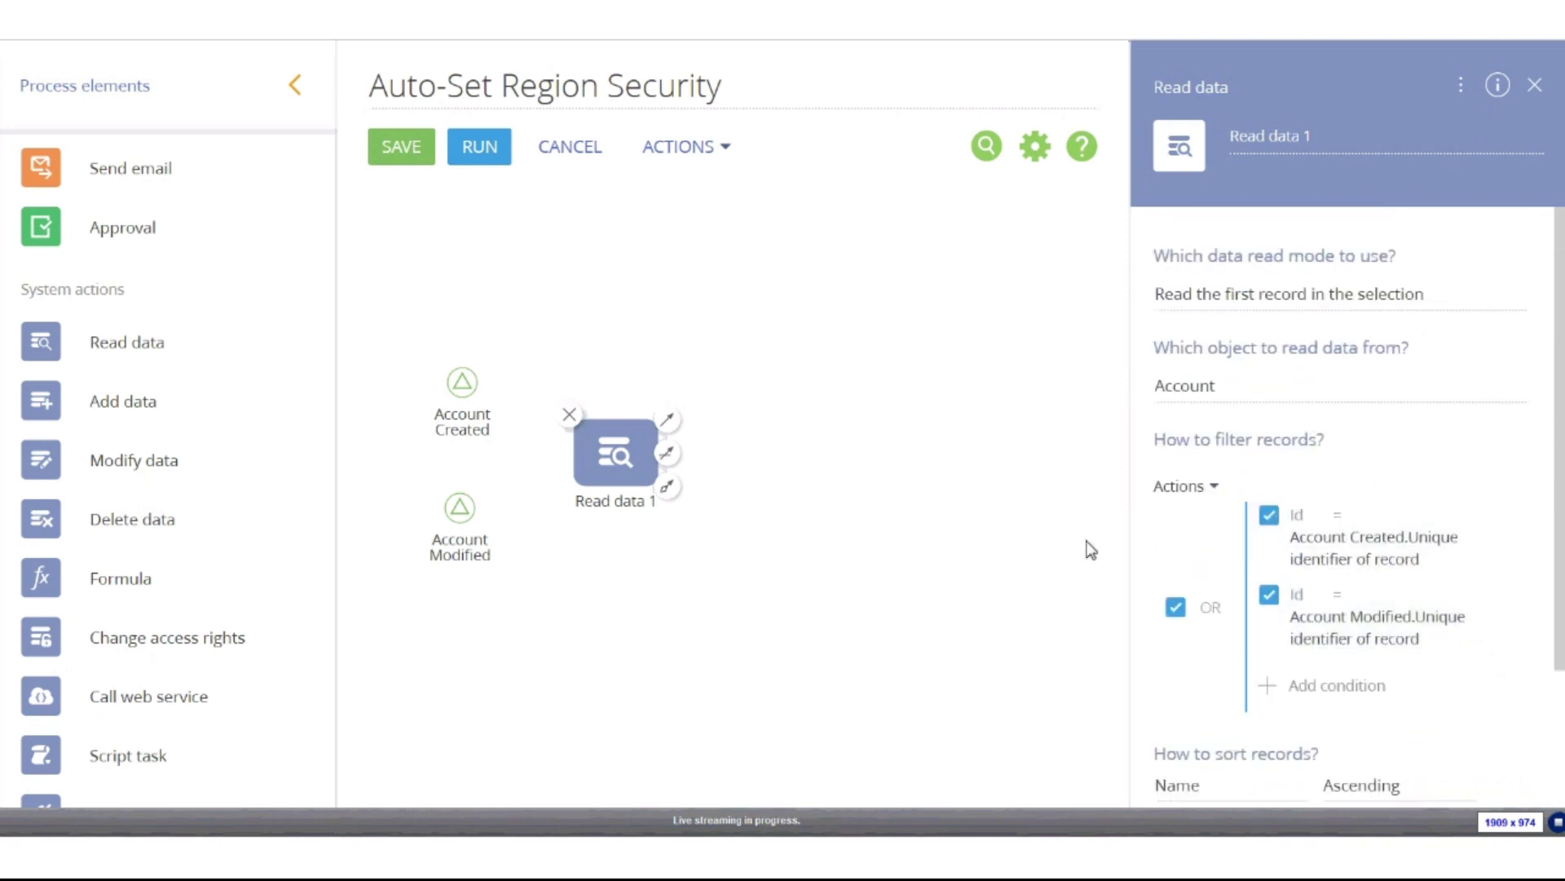
pyautogui.moveTo(1315, 135); pyautogui.dragTo(1228, 135)
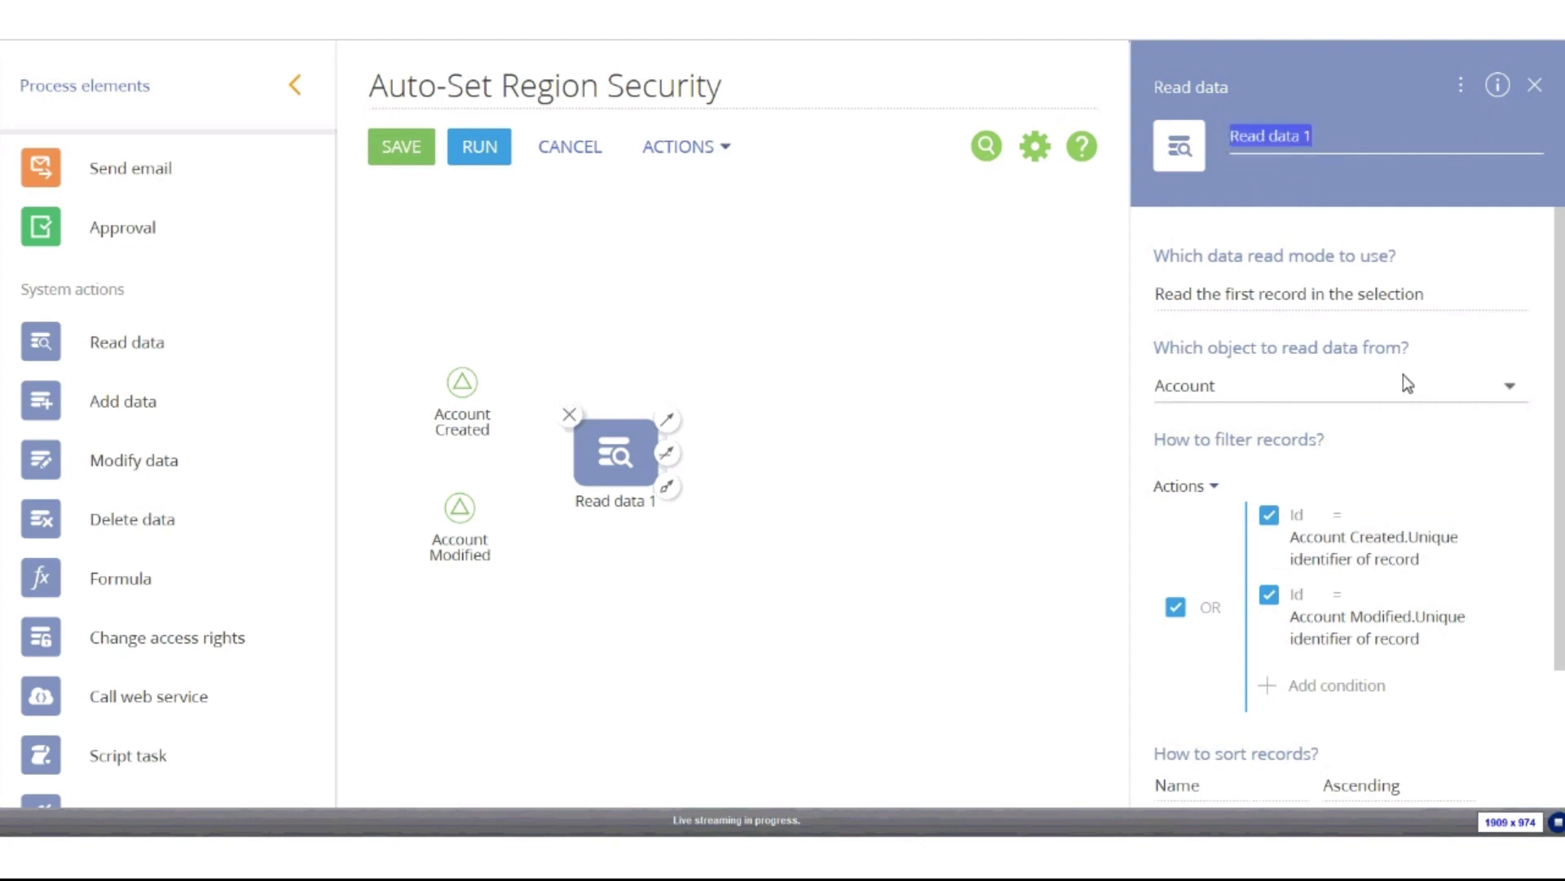
pyautogui.write('Read Account Info')
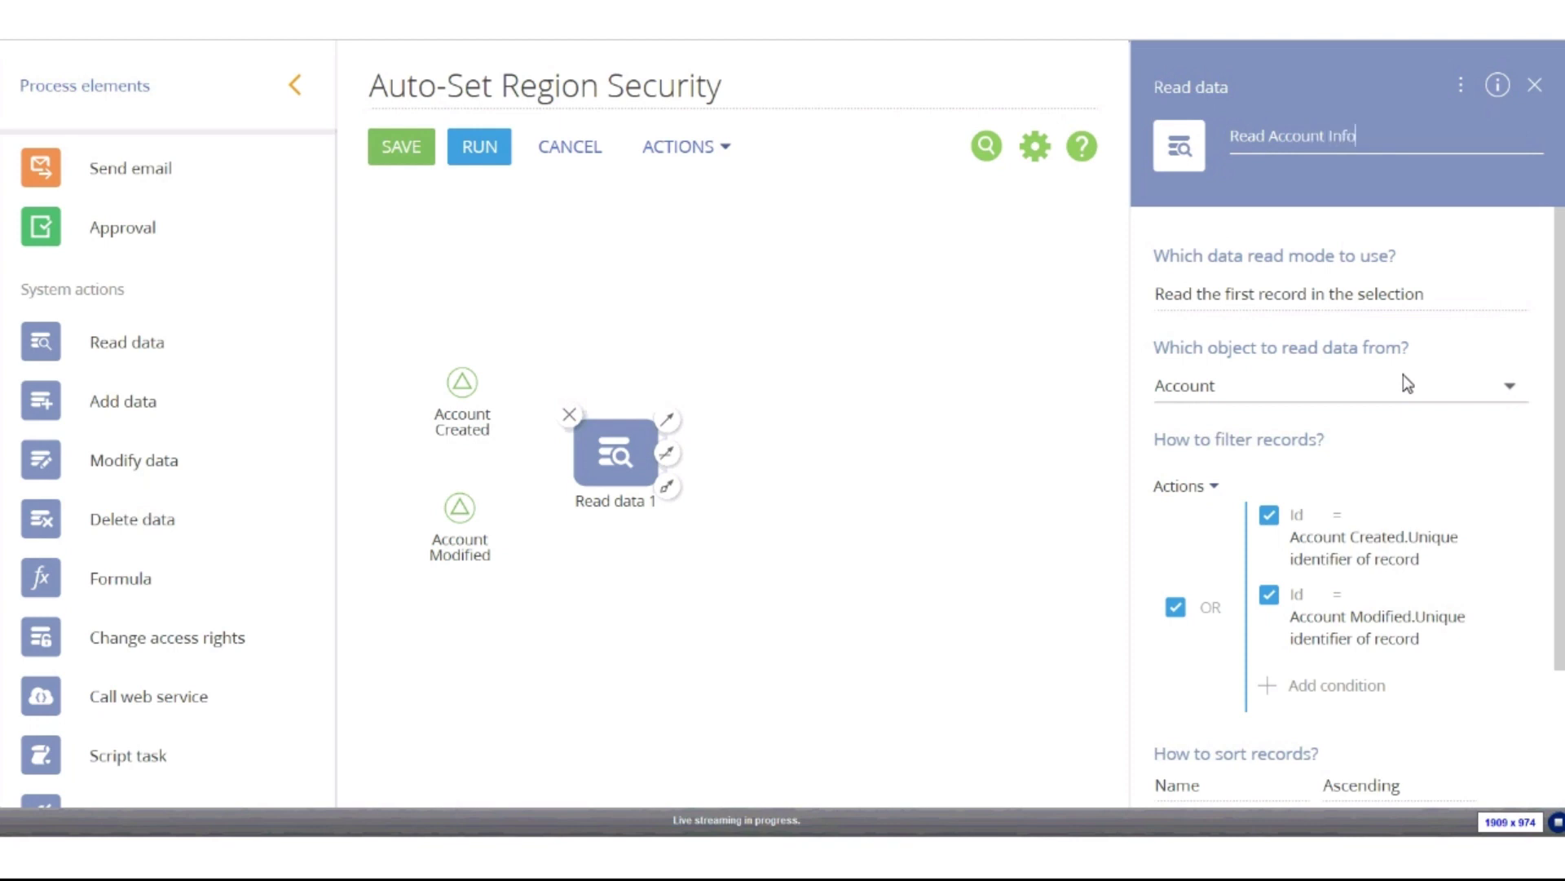
pyautogui.click(742, 289)
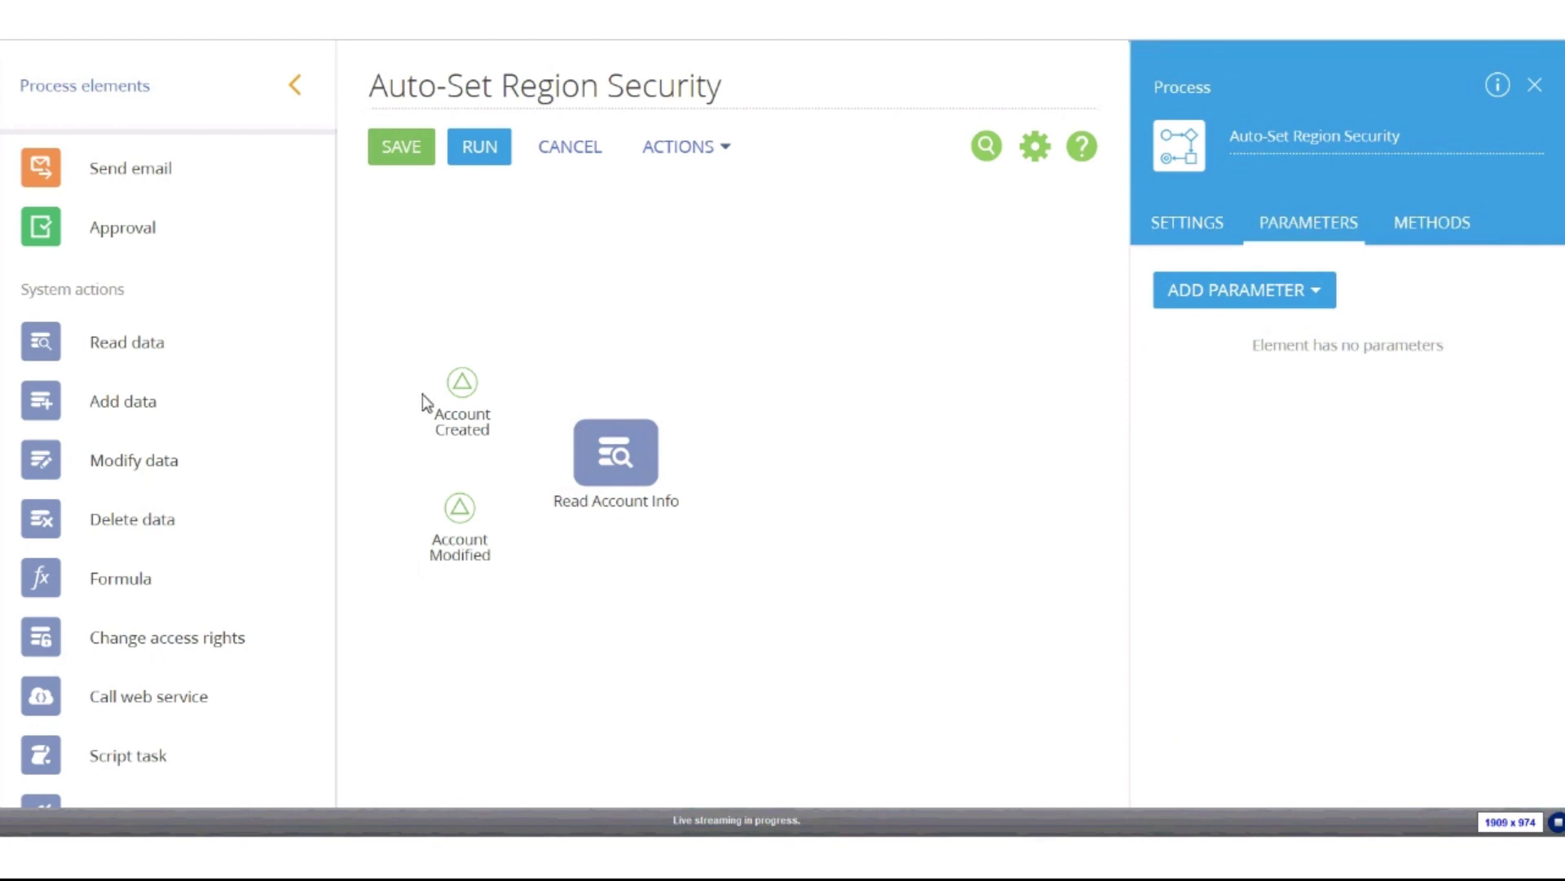
# - Connect the Account Created and Account Modified signals to Read Account Info with sequence flows
pyautogui.click(462, 382)
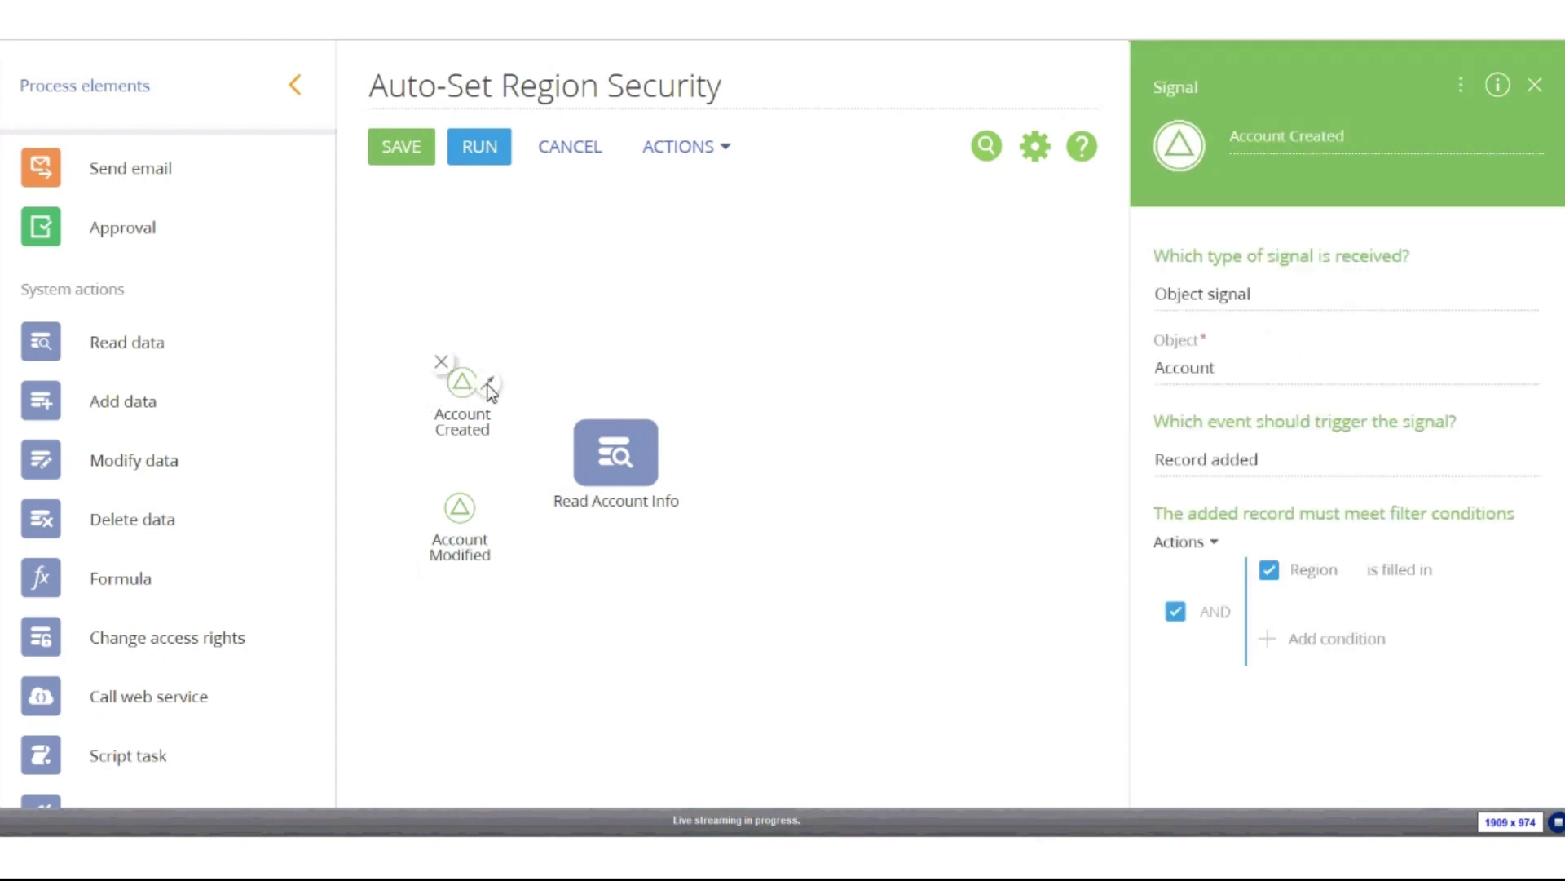
pyautogui.moveTo(488, 388); pyautogui.dragTo(580, 455)
pyautogui.click(461, 506)
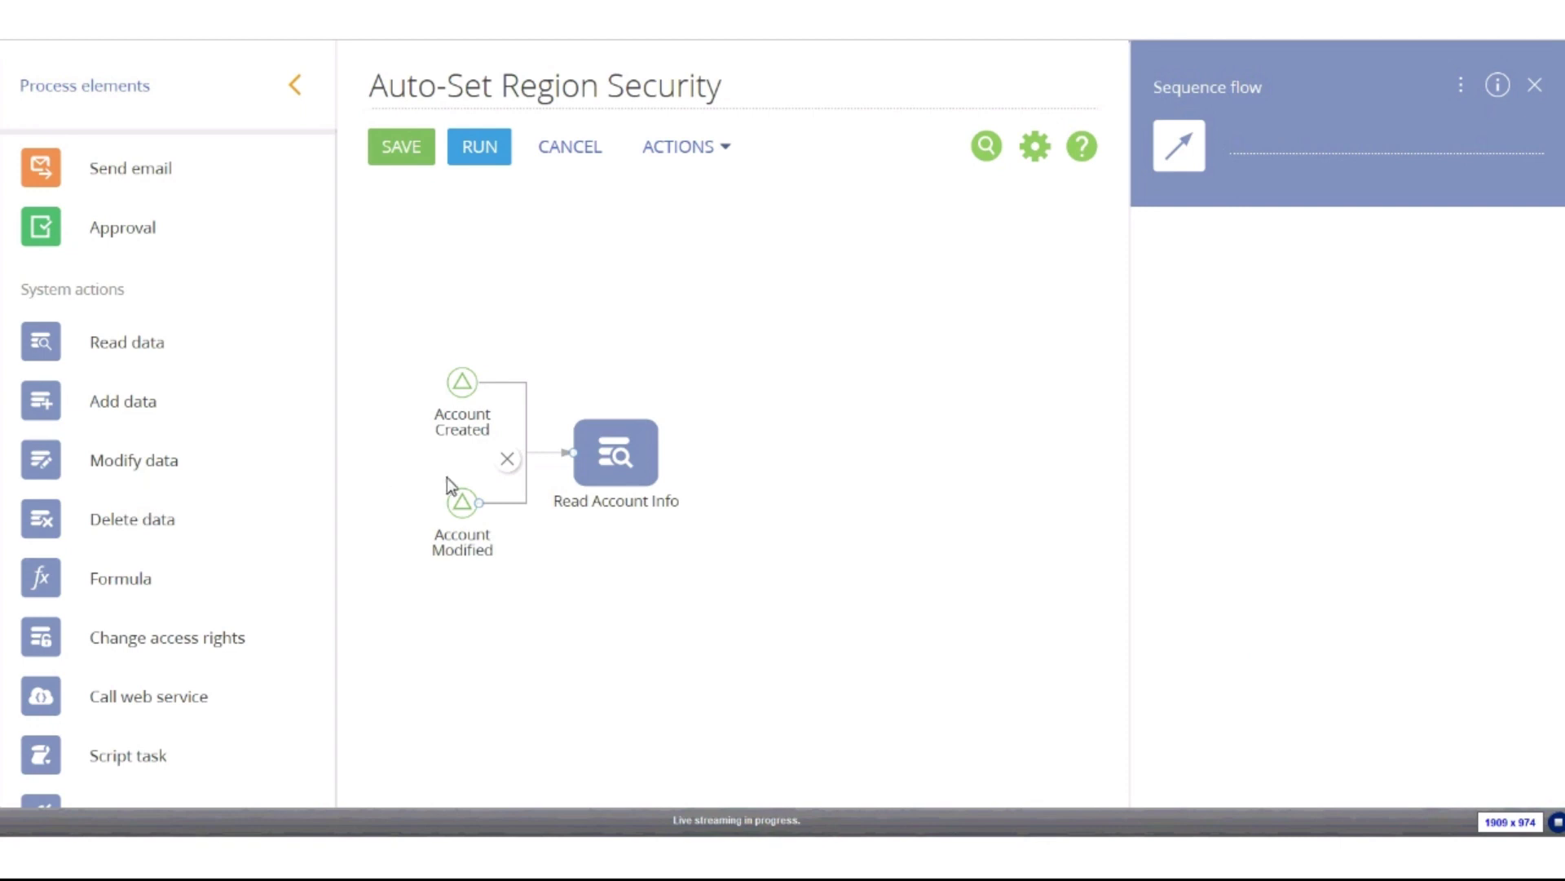
# - Align the Account Modified signal beneath Account Created and centre Read Account Info vertically between the two signals
pyautogui.click(463, 509)
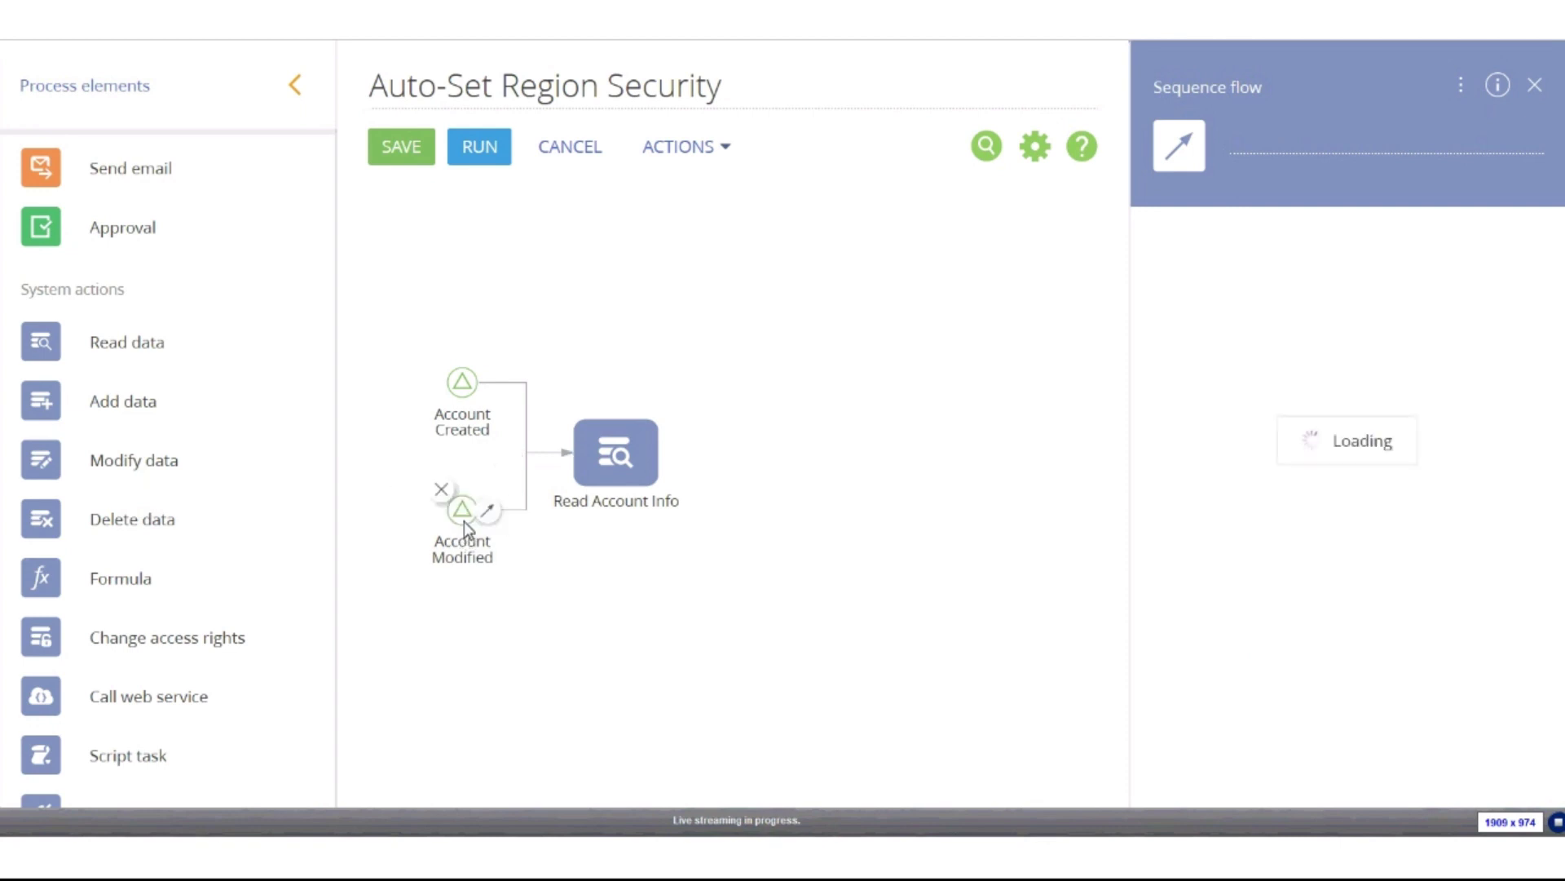
pyautogui.click(785, 457)
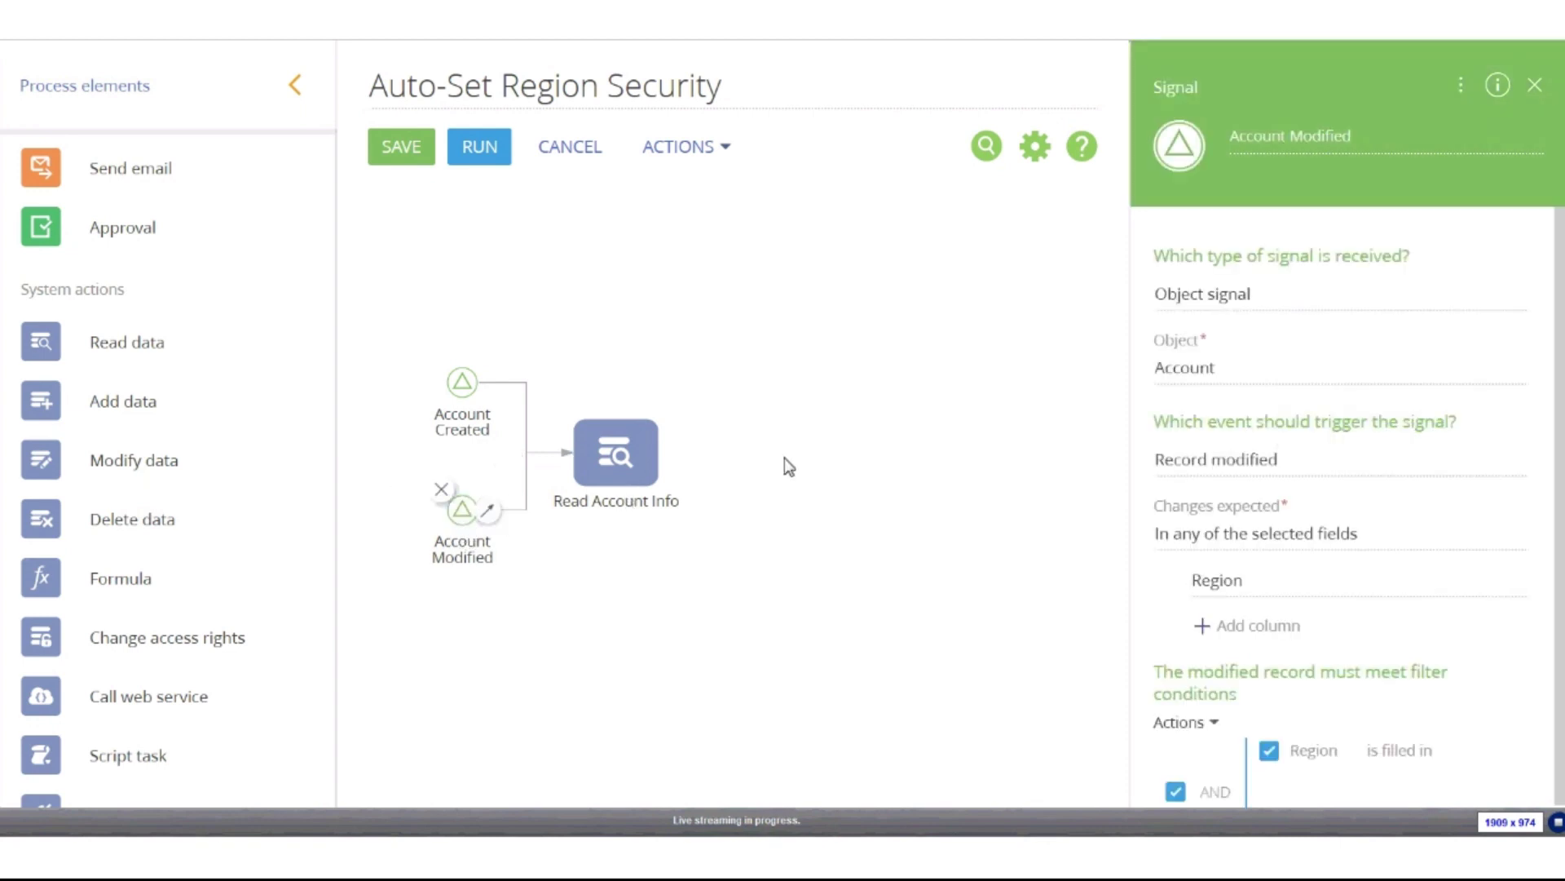
pyautogui.click(618, 426)
pyautogui.moveTo(615, 431)
pyautogui.mouseDown()
pyautogui.moveTo(631, 450)
pyautogui.moveTo(620, 435)
pyautogui.mouseUp()
pyautogui.click(605, 341)
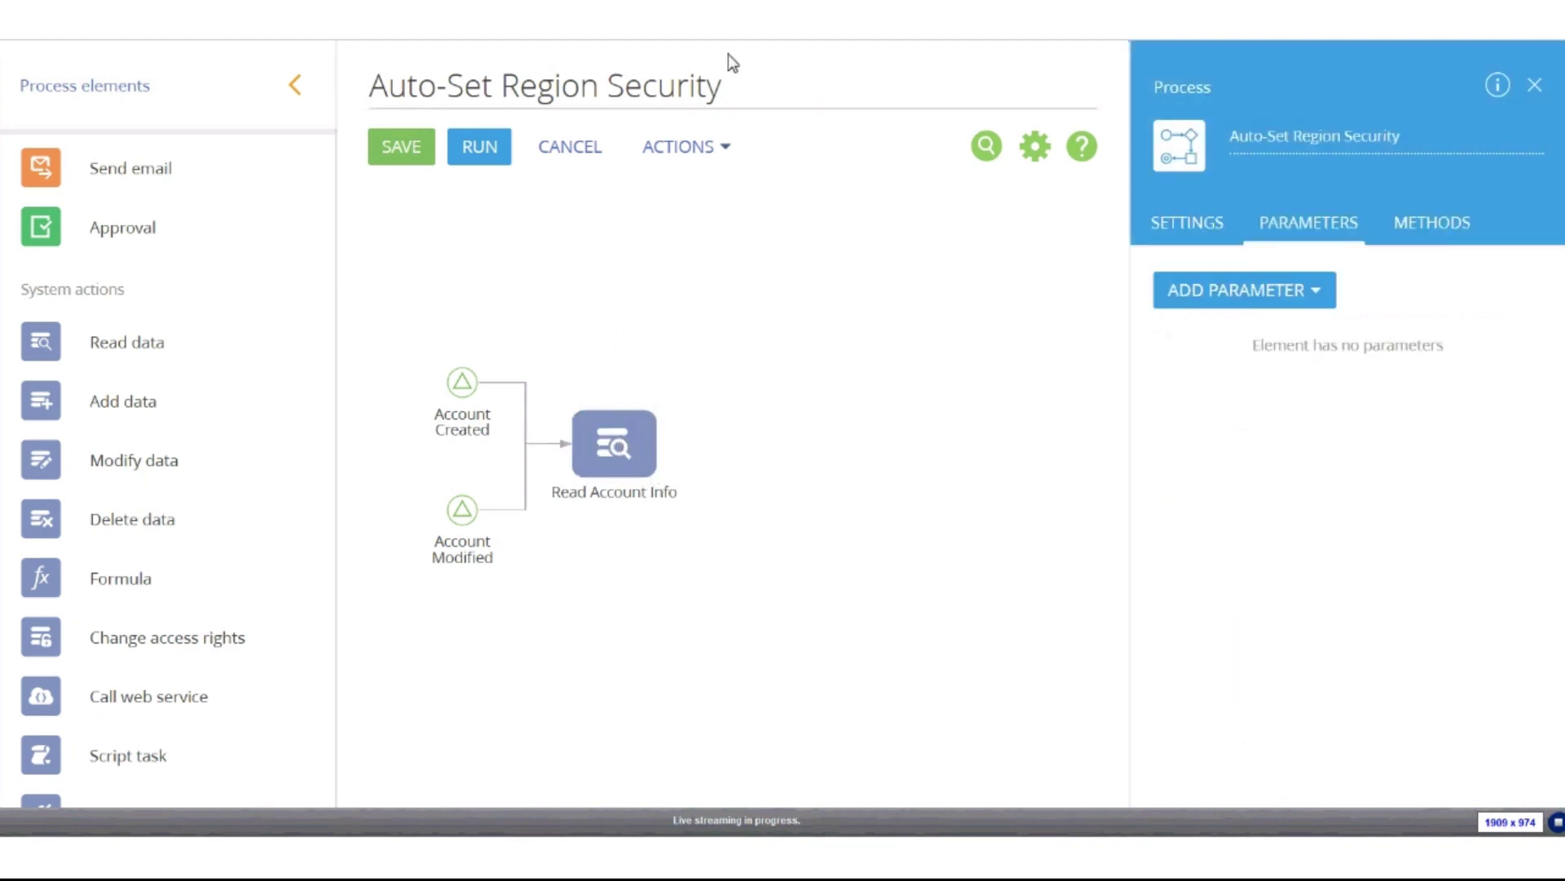
# - Add a second Read data element after Read Account Info and set it to read from the Region Lookup object
pyautogui.scroll(4, 306, 371)
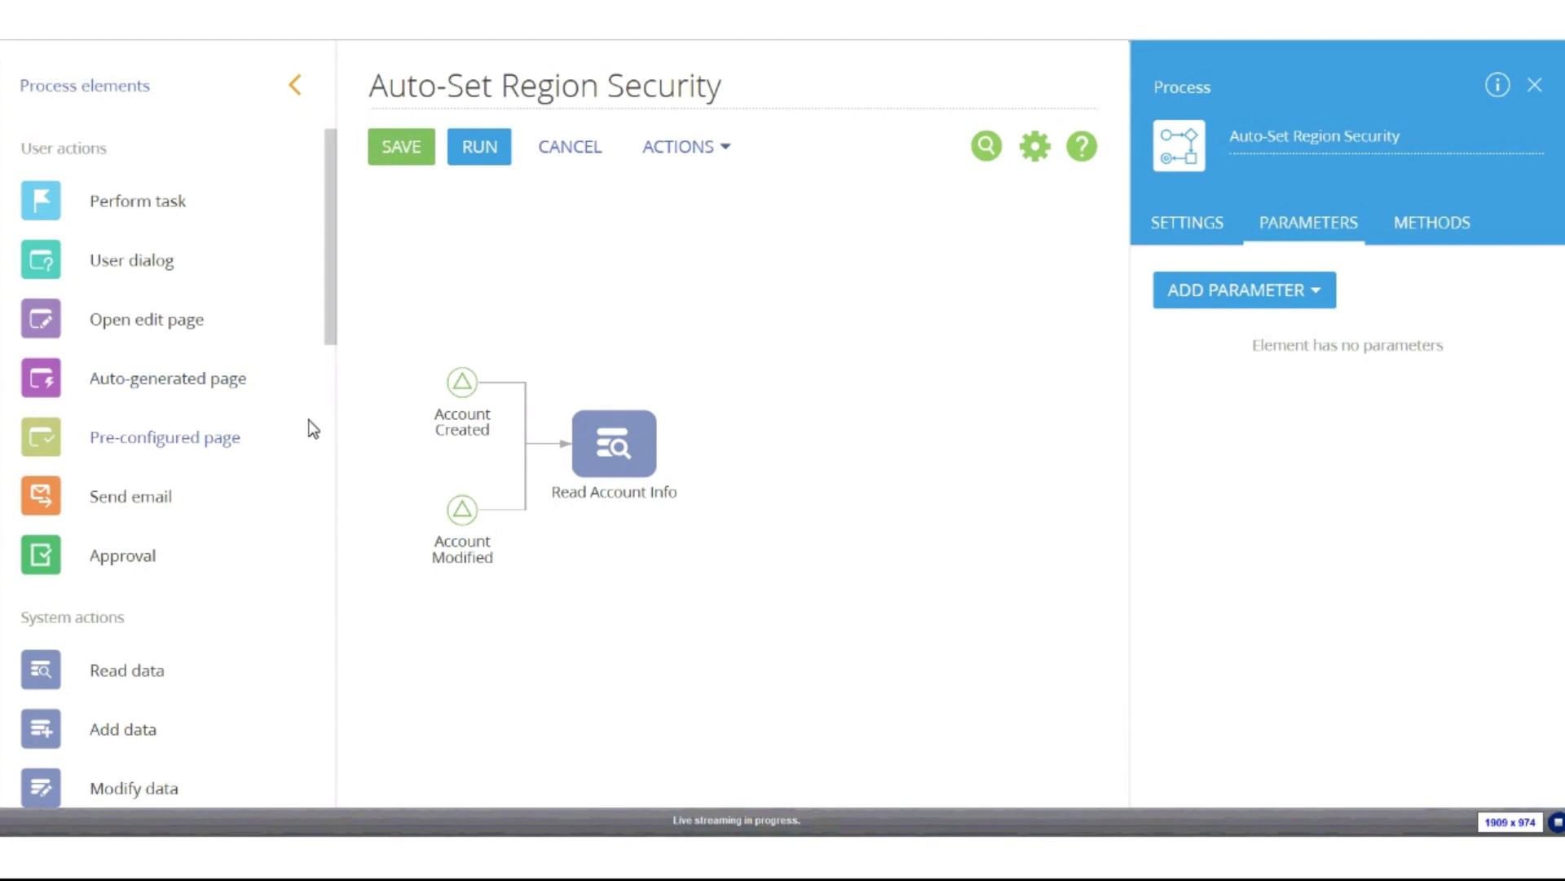
pyautogui.scroll(-2, 283, 405)
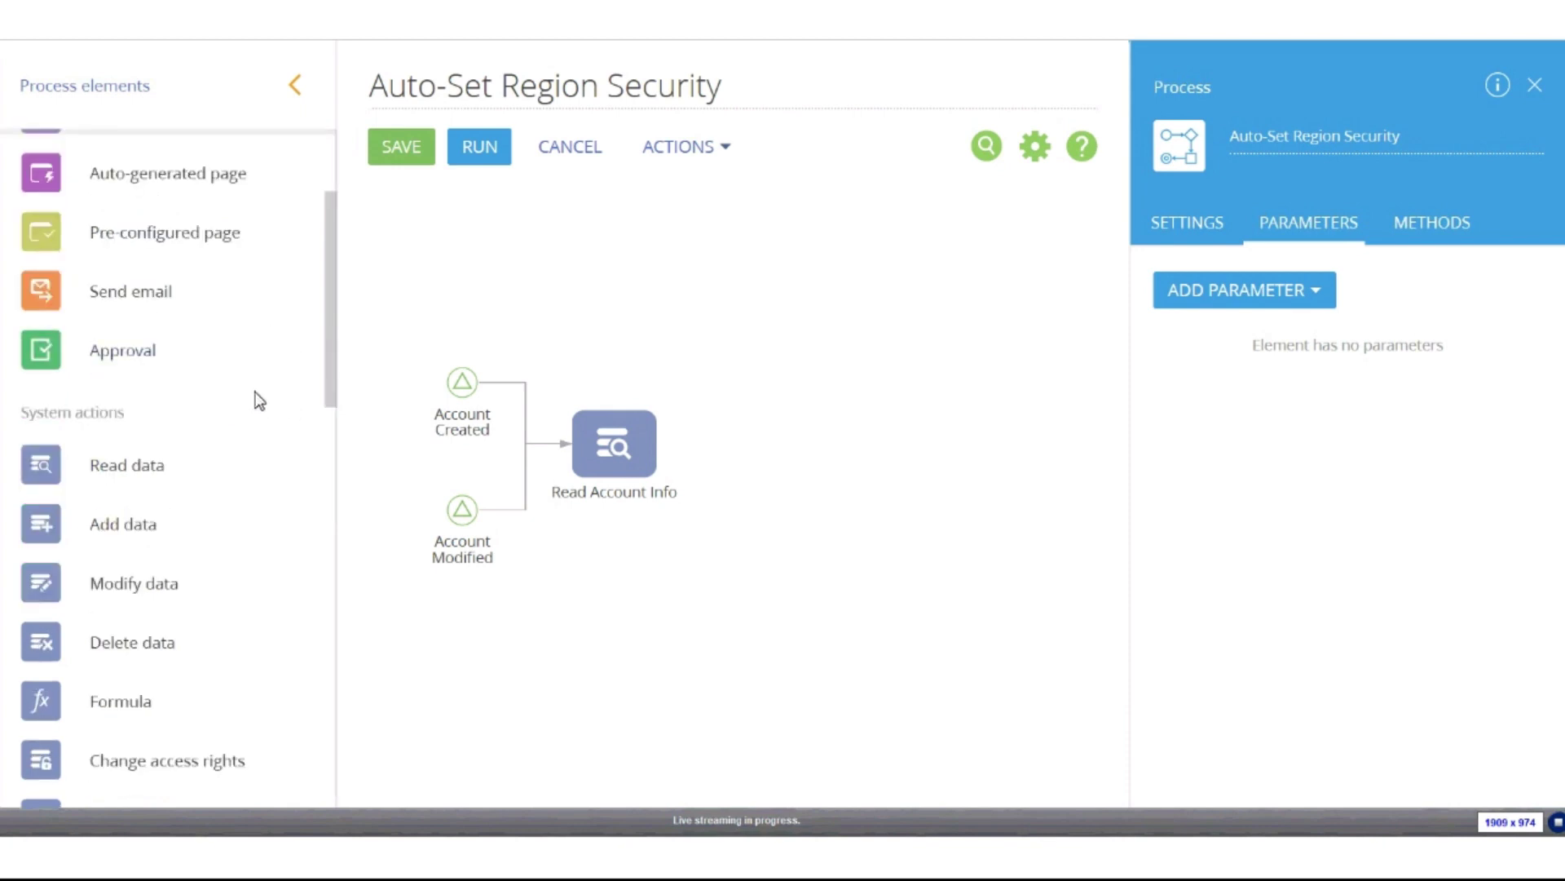
pyautogui.scroll(-4, 95, 424)
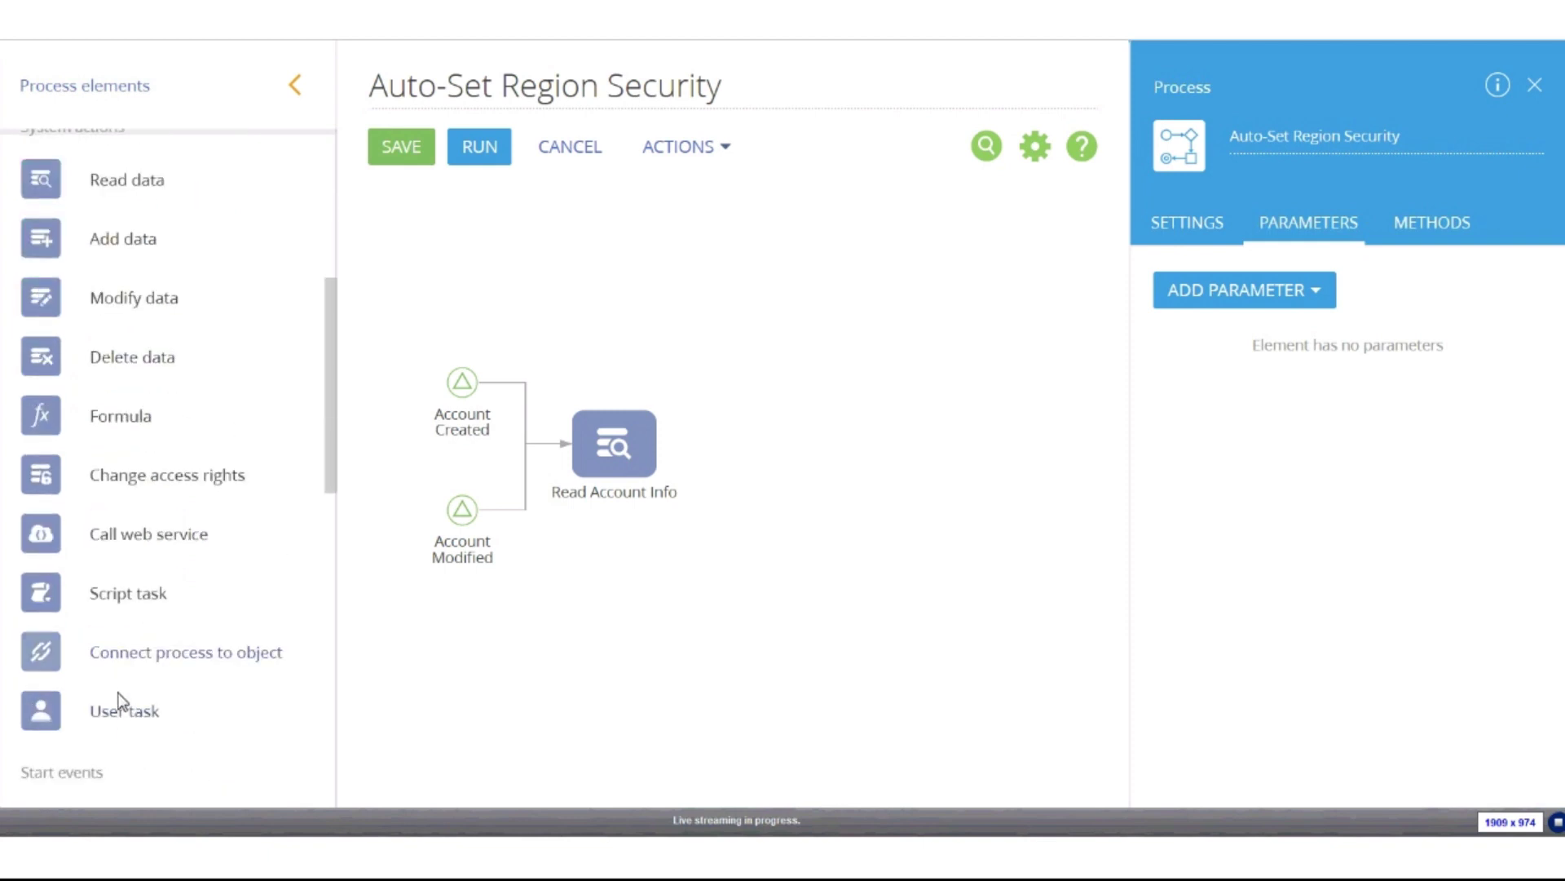
pyautogui.scroll(3, 119, 693)
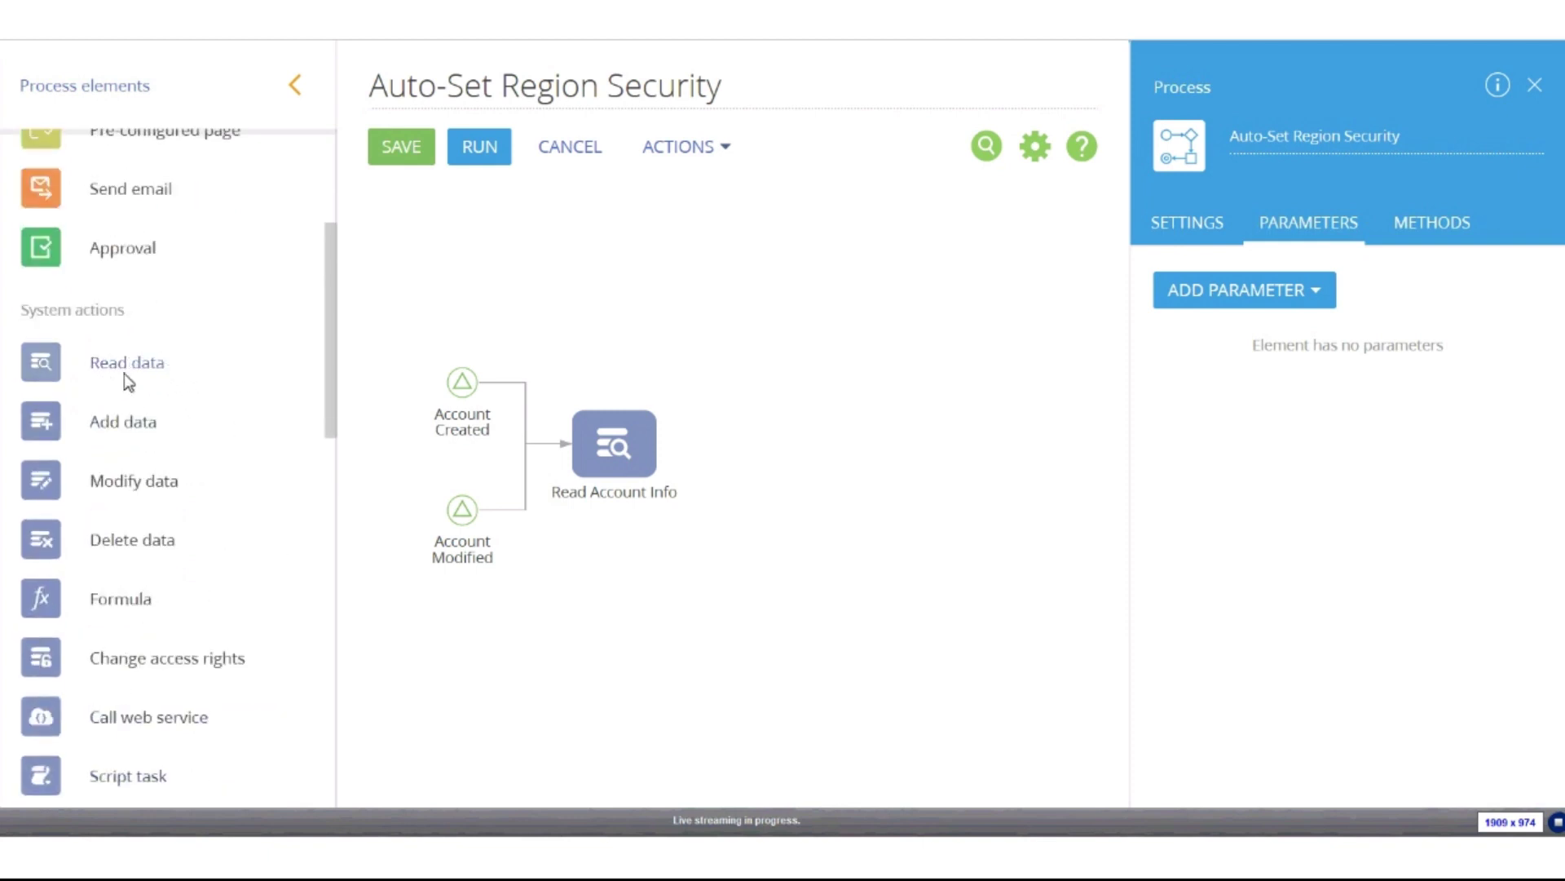
pyautogui.moveTo(127, 377); pyautogui.dragTo(728, 458)
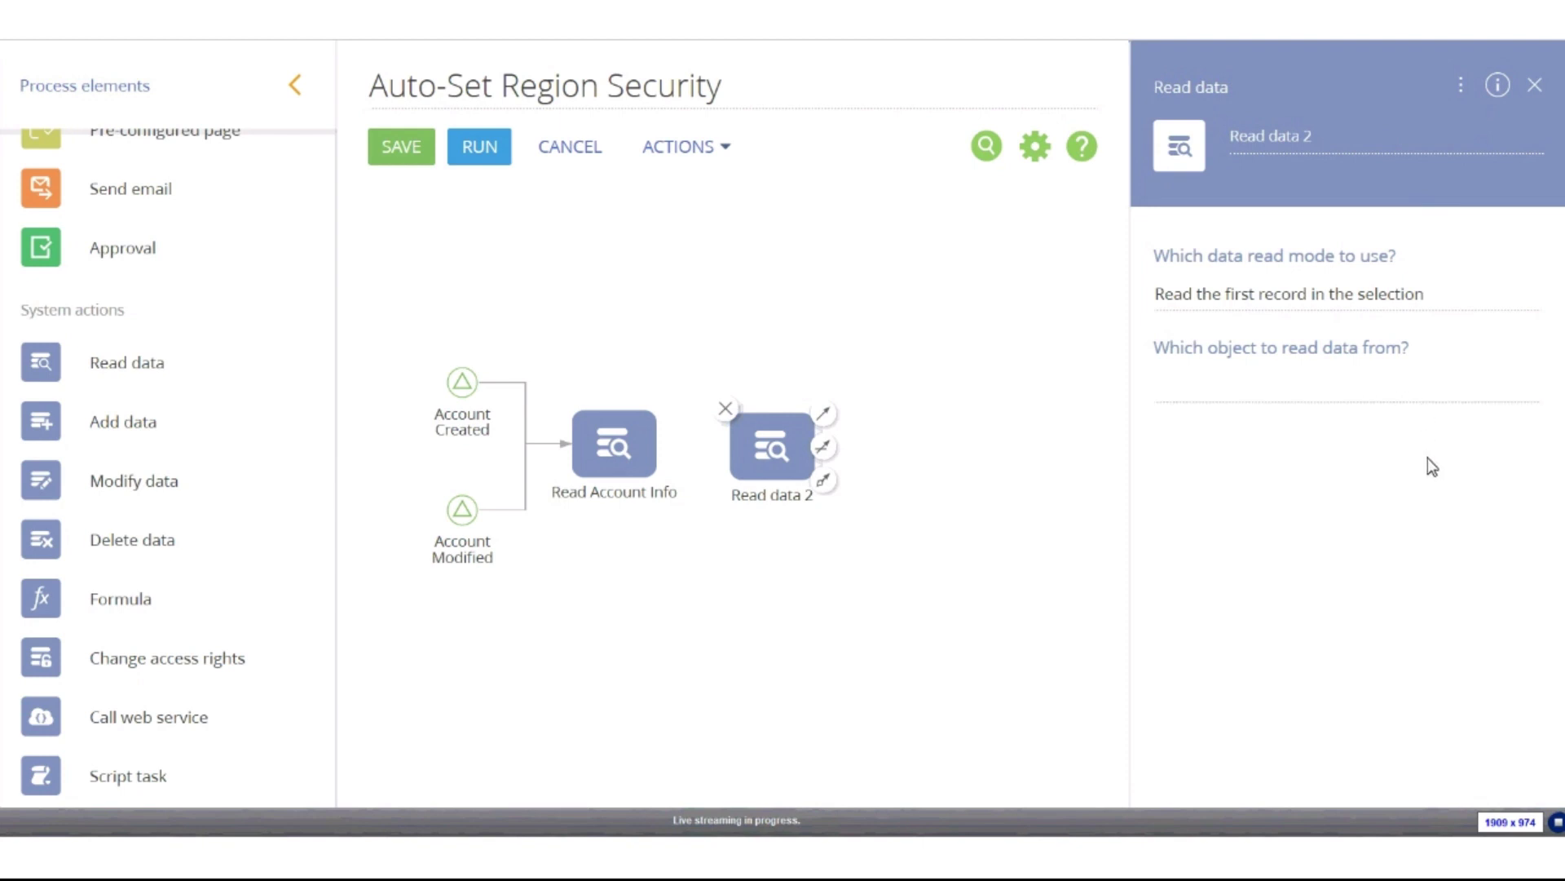
pyautogui.click(1418, 398)
pyautogui.click(1406, 402)
pyautogui.write('region')
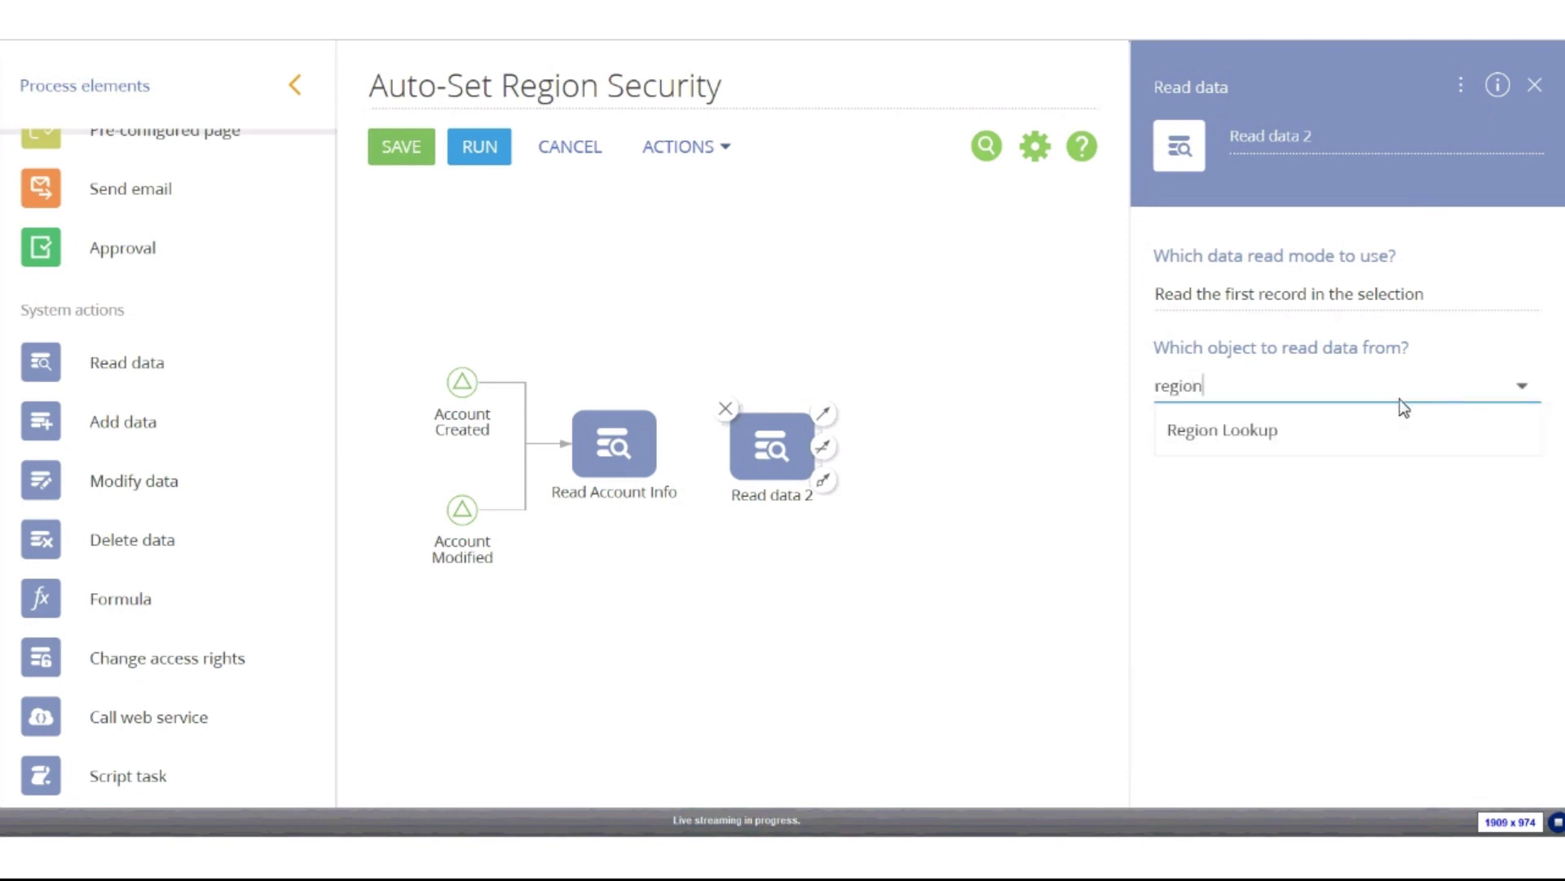
pyautogui.click(1359, 428)
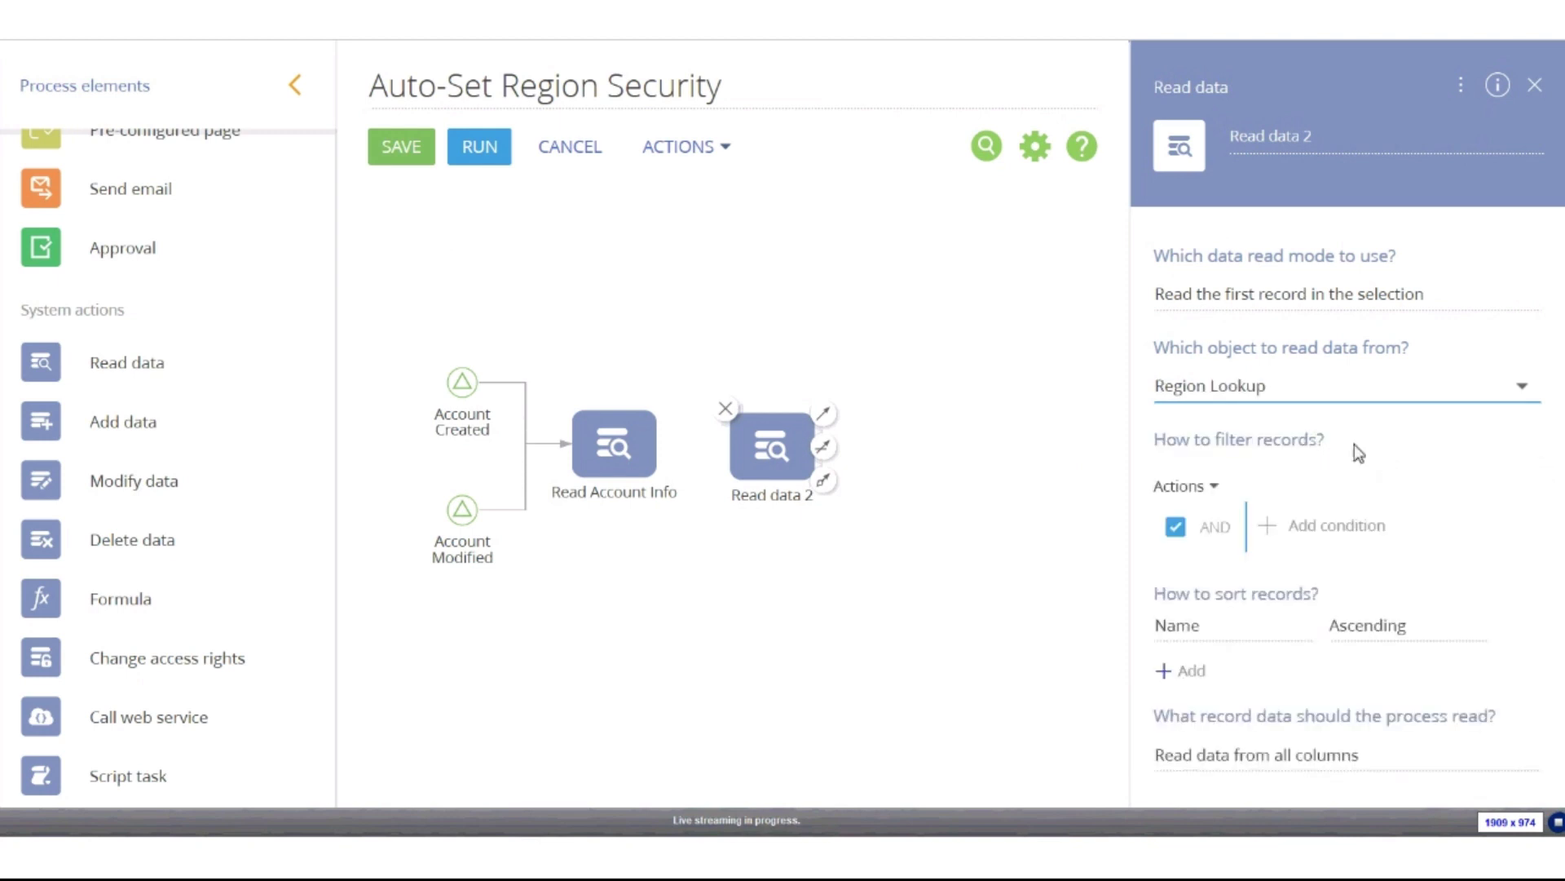
# - Filter the Region Lookup records so that Id equals the Region from Read Account Info's resulting collection
pyautogui.click(1311, 523)
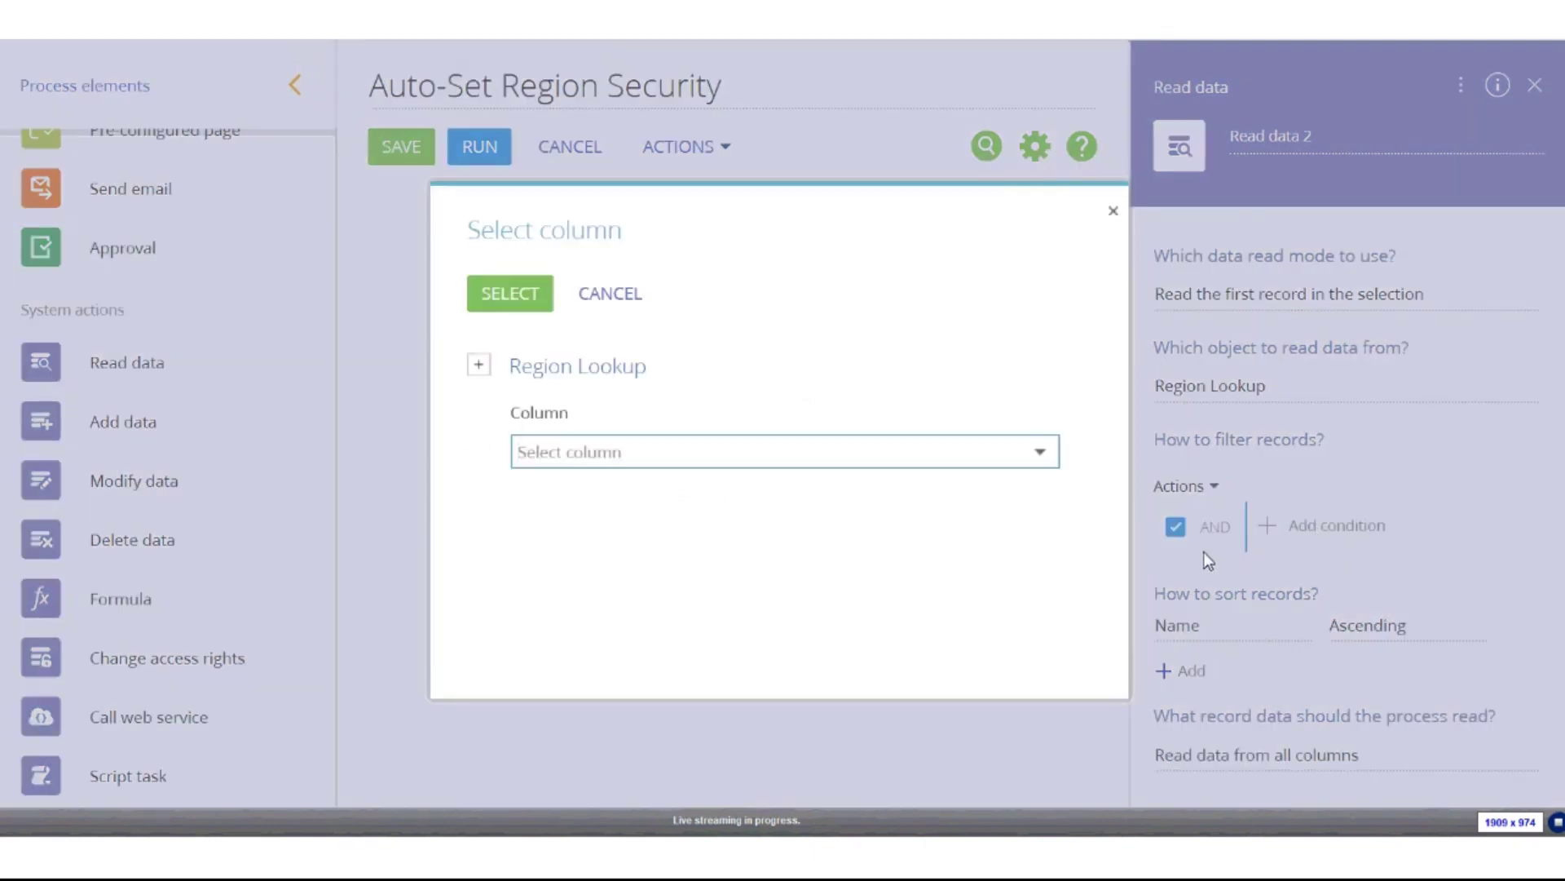
pyautogui.write('id')
pyautogui.click(599, 507)
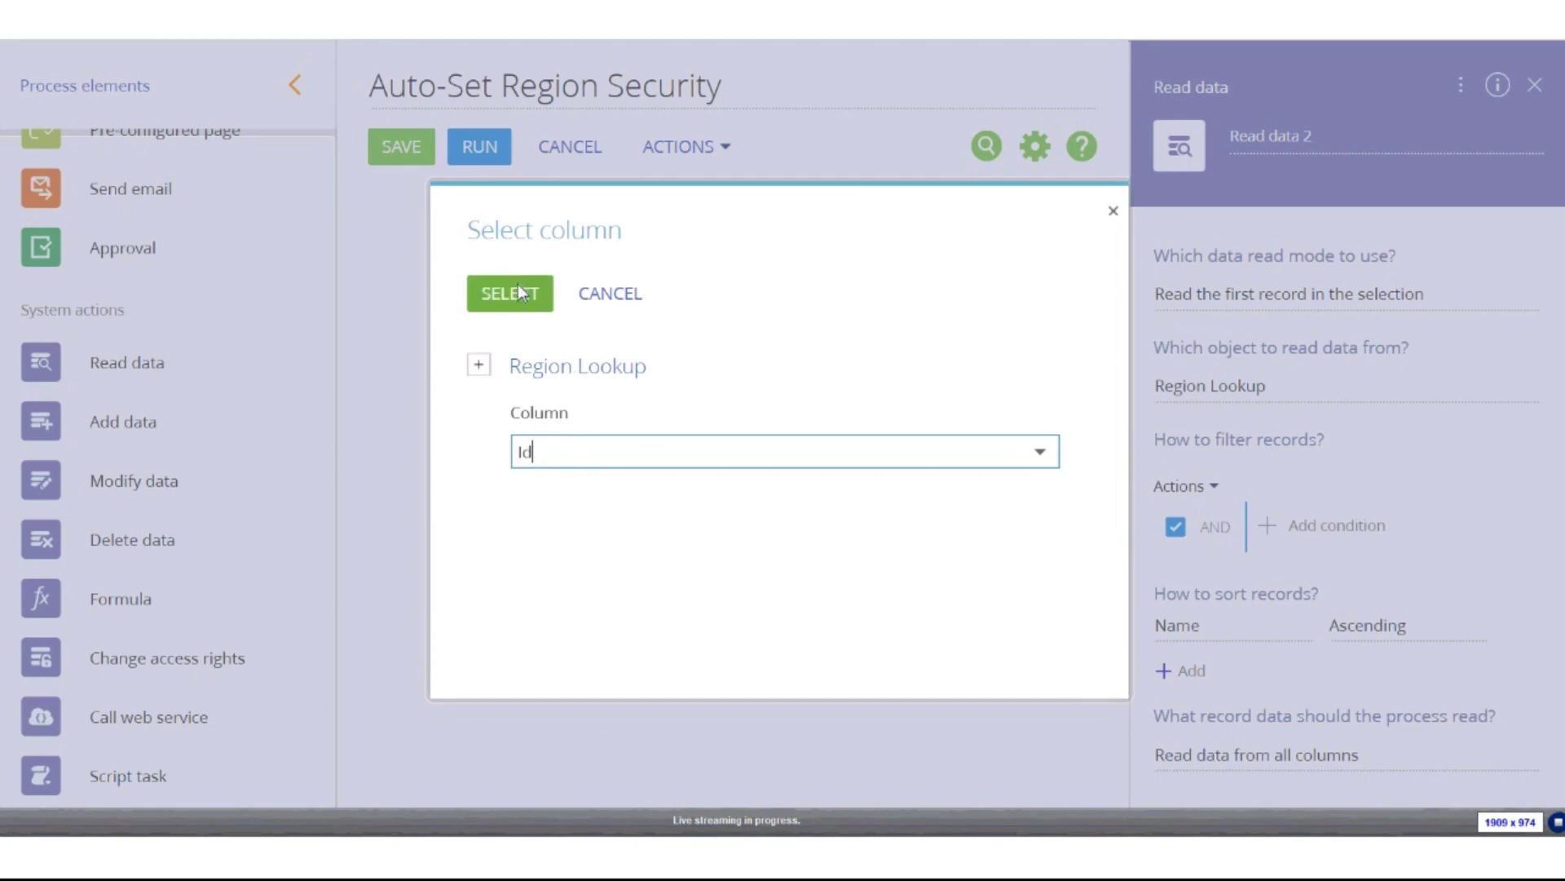
pyautogui.click(494, 304)
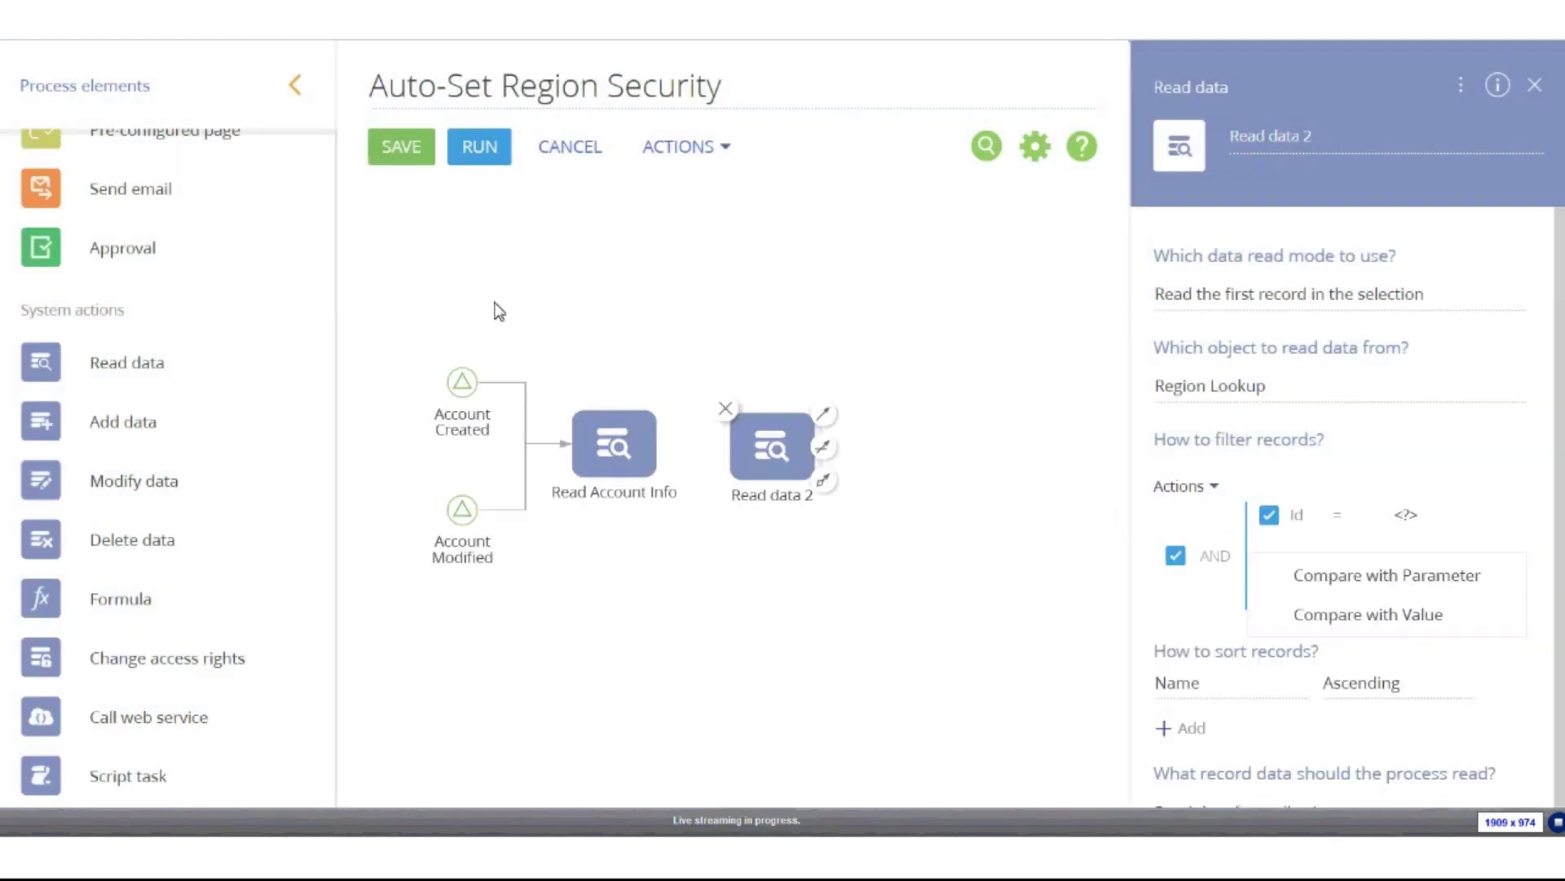
pyautogui.click(1405, 586)
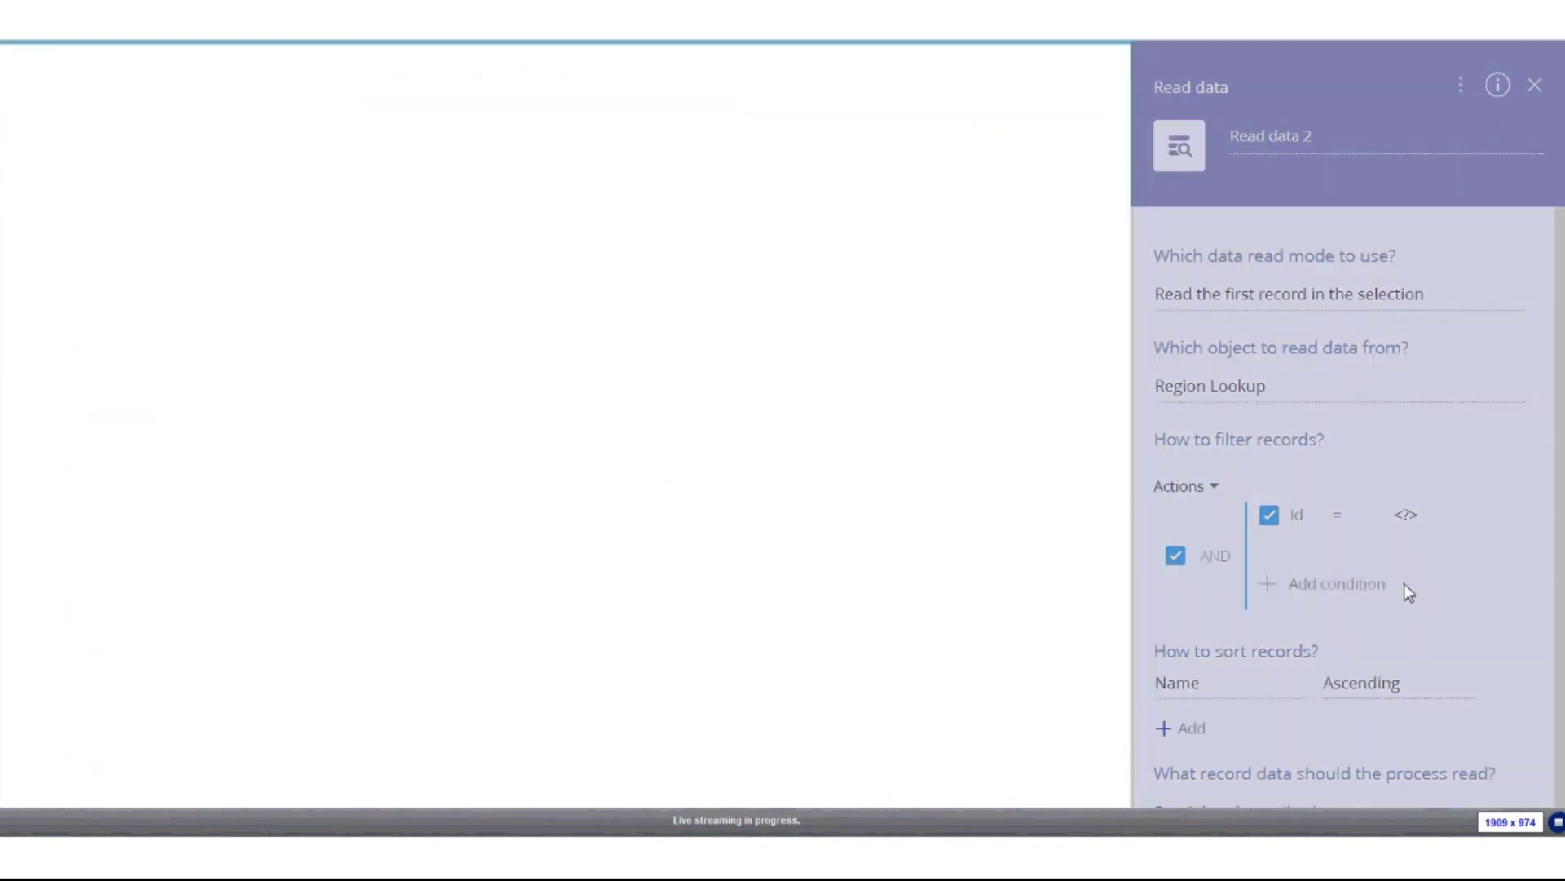
pyautogui.click(174, 427)
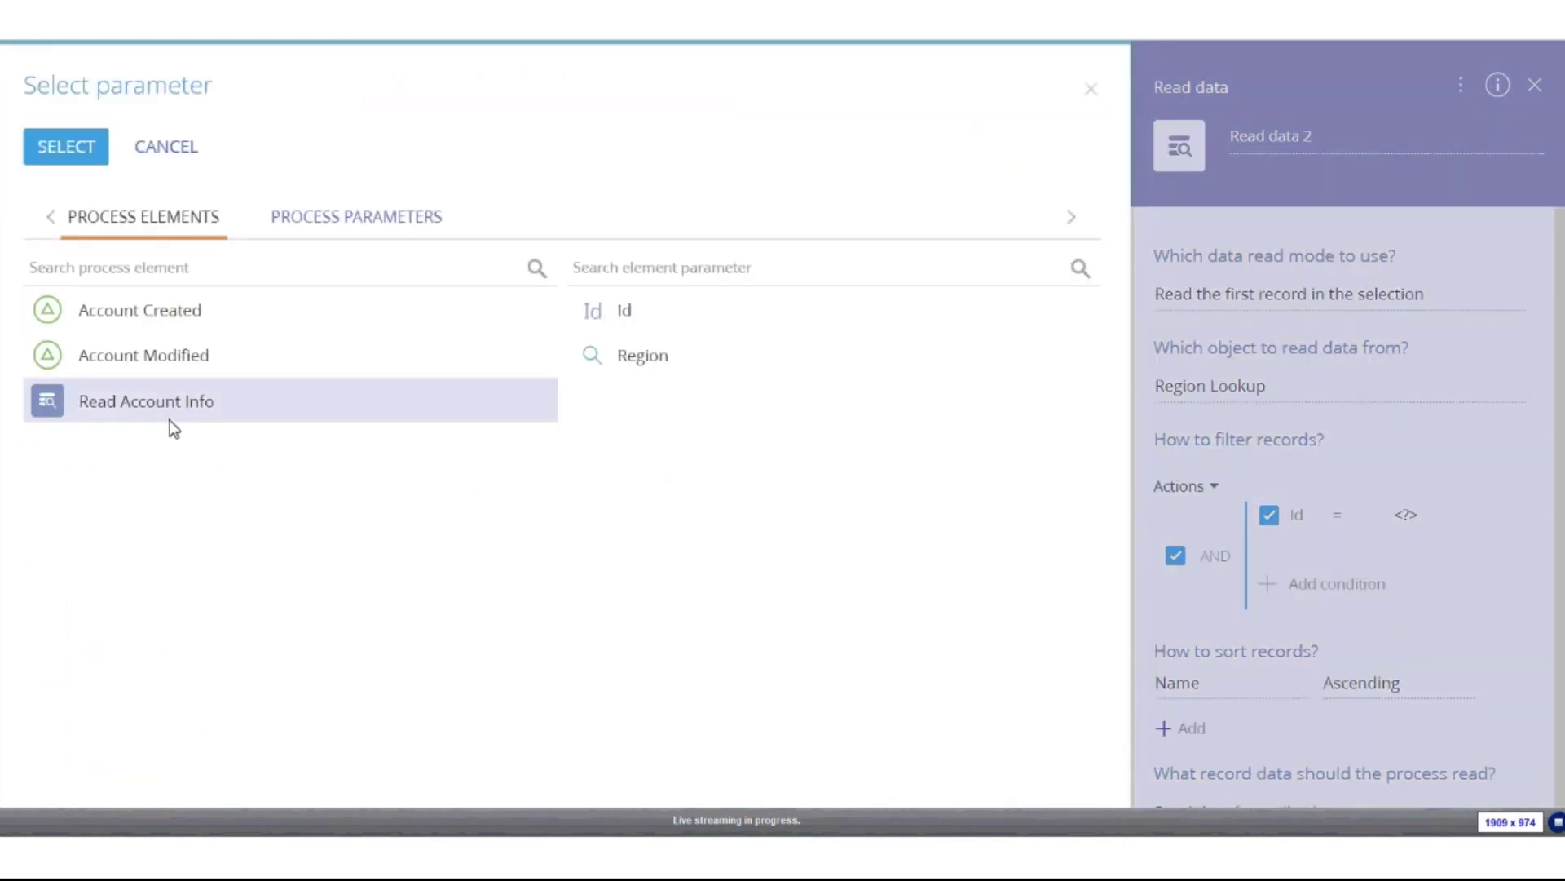
pyautogui.doubleClick(643, 358)
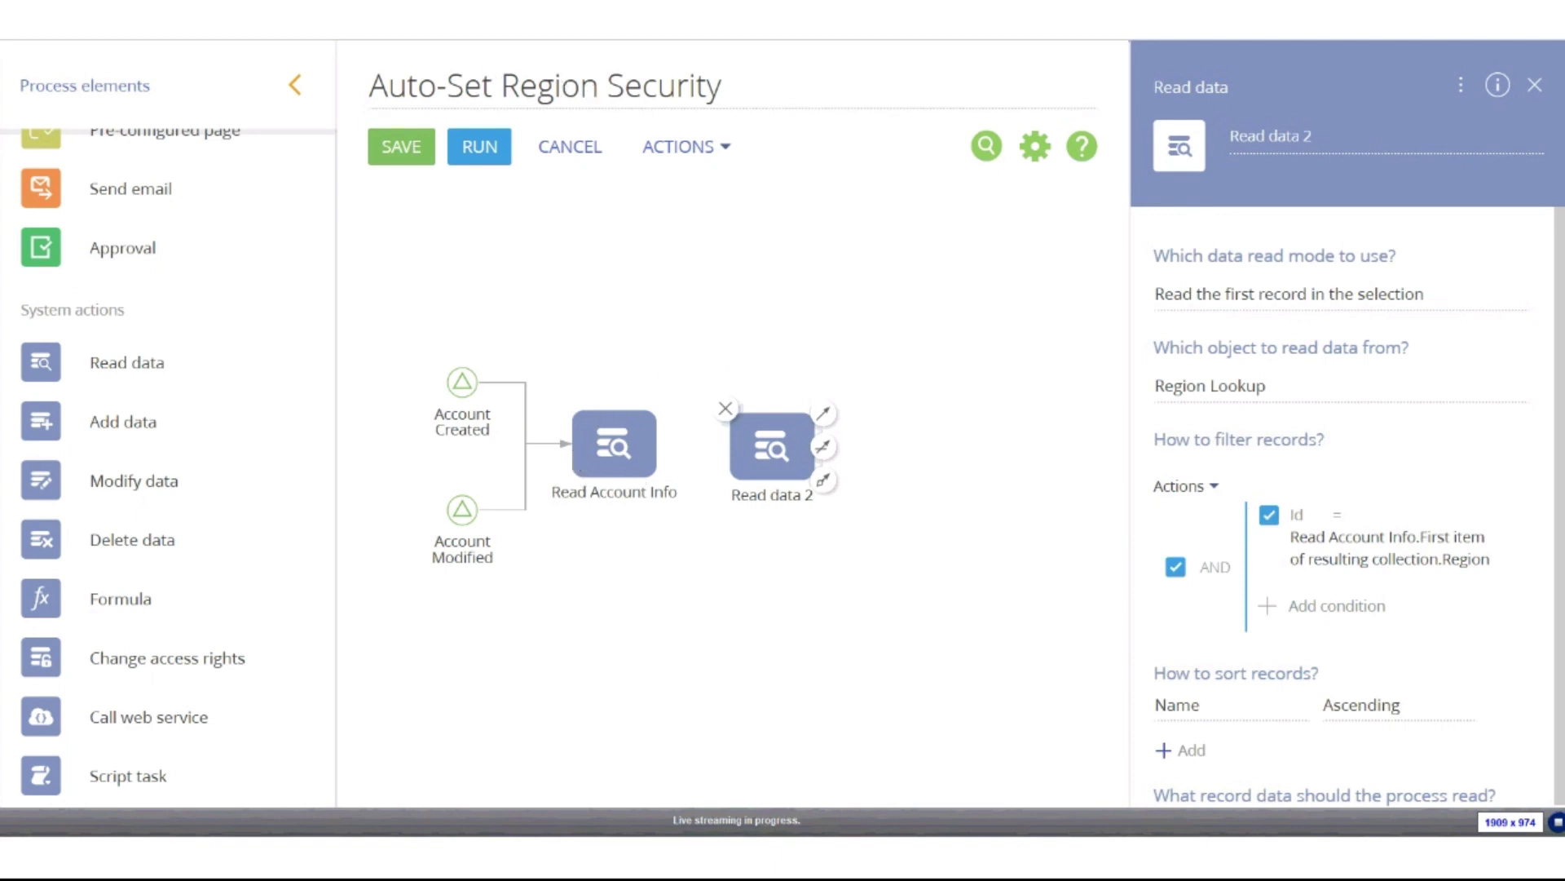
# - Set the Region Lookup read to selected columns only and include just the Organizational Roles column
pyautogui.scroll(-1, 1498, 445)
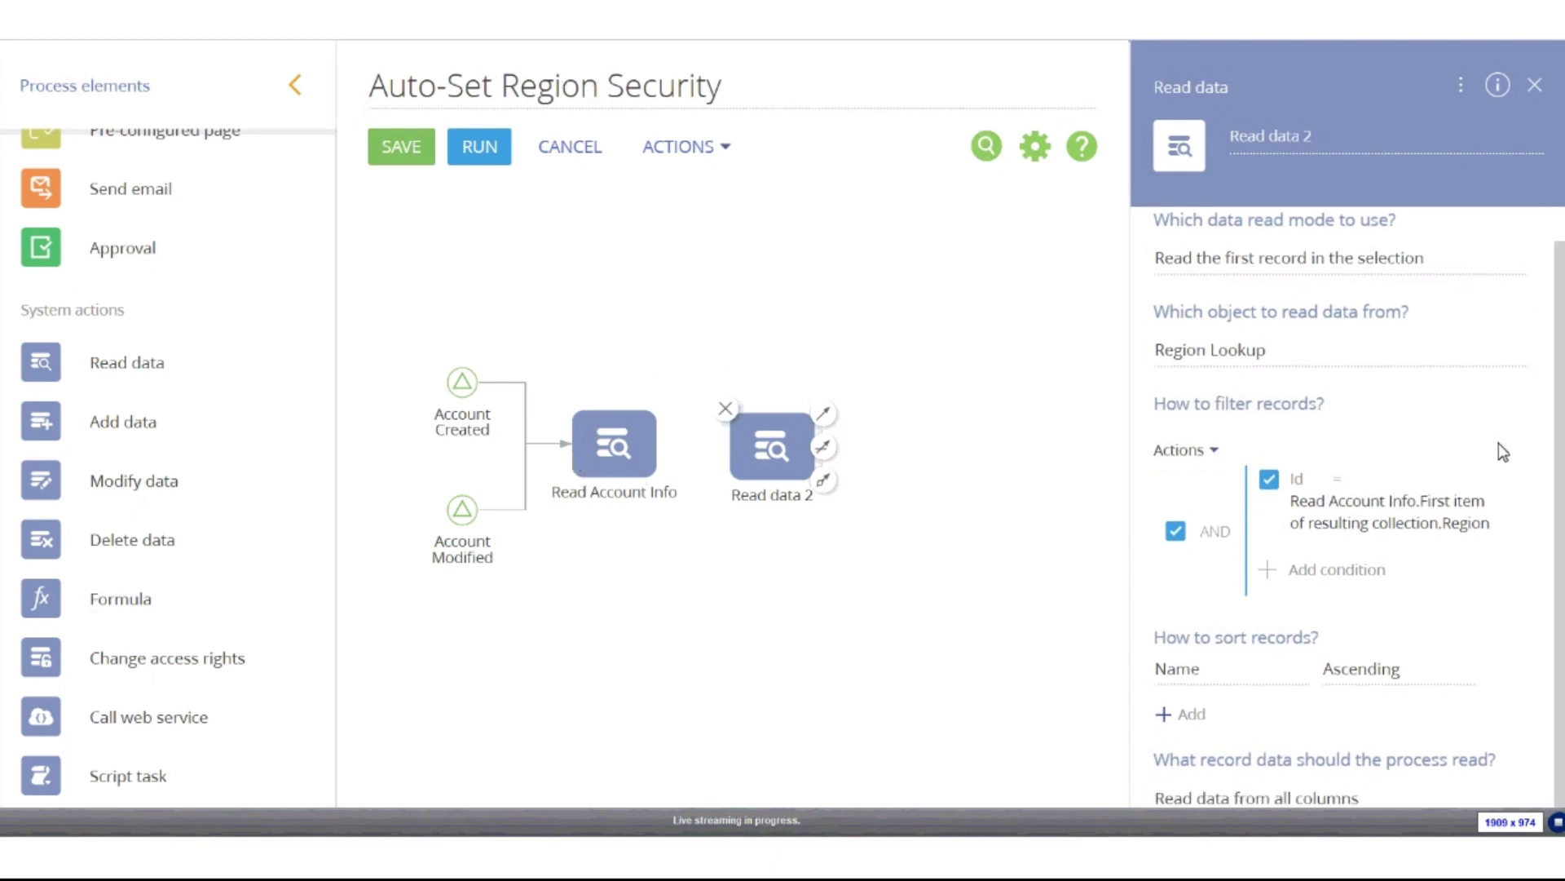
pyautogui.scroll(1, 1332, 789)
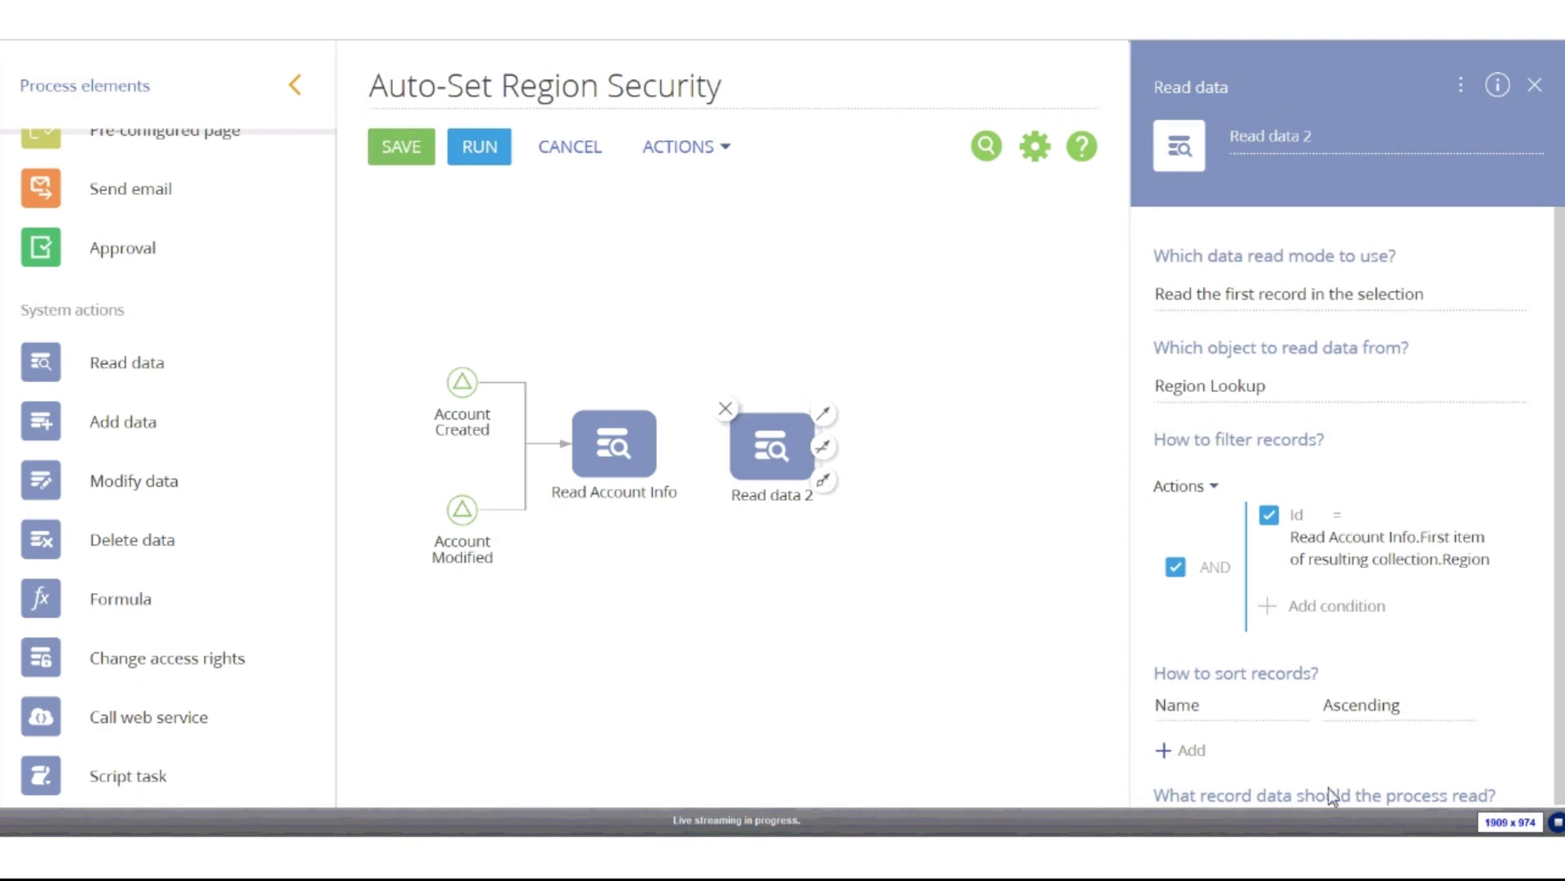
pyautogui.scroll(-1, 1313, 690)
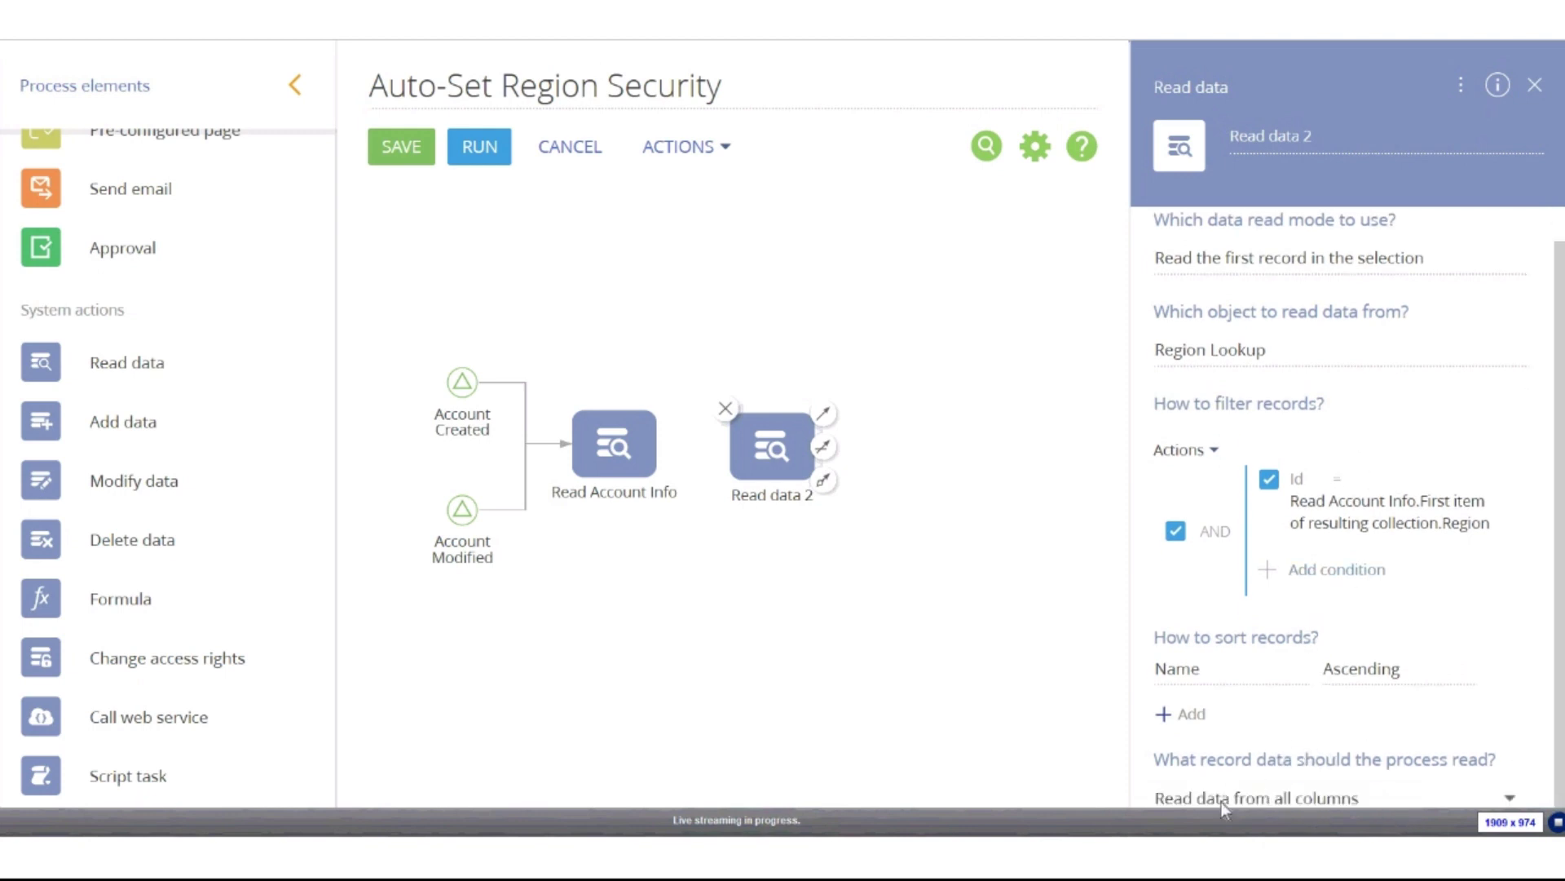
pyautogui.click(1309, 802)
pyautogui.click(1304, 754)
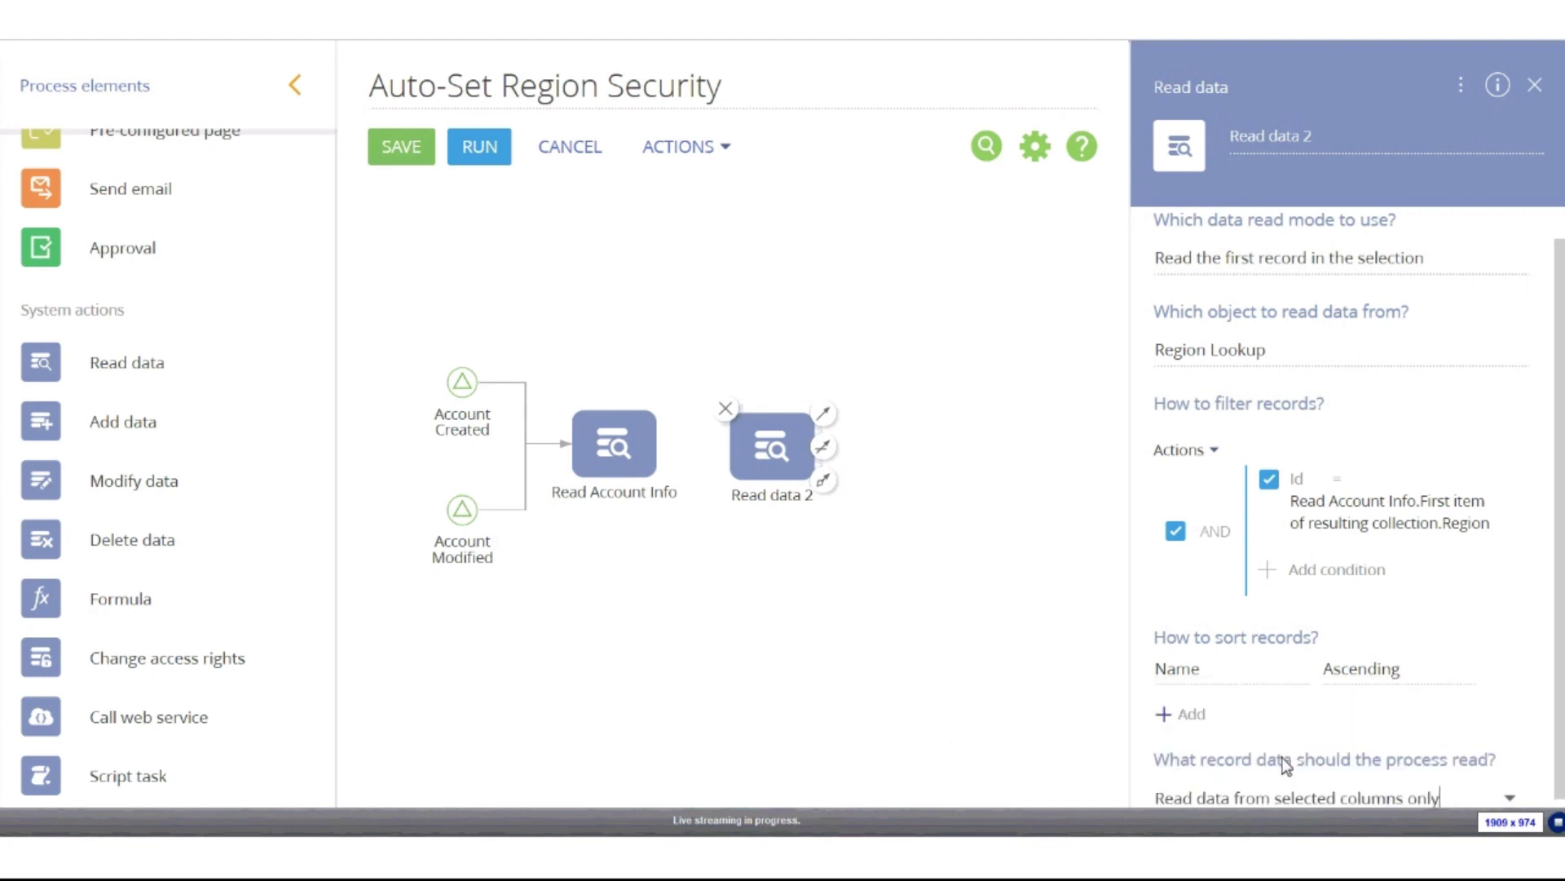
pyautogui.scroll(-1, 1251, 525)
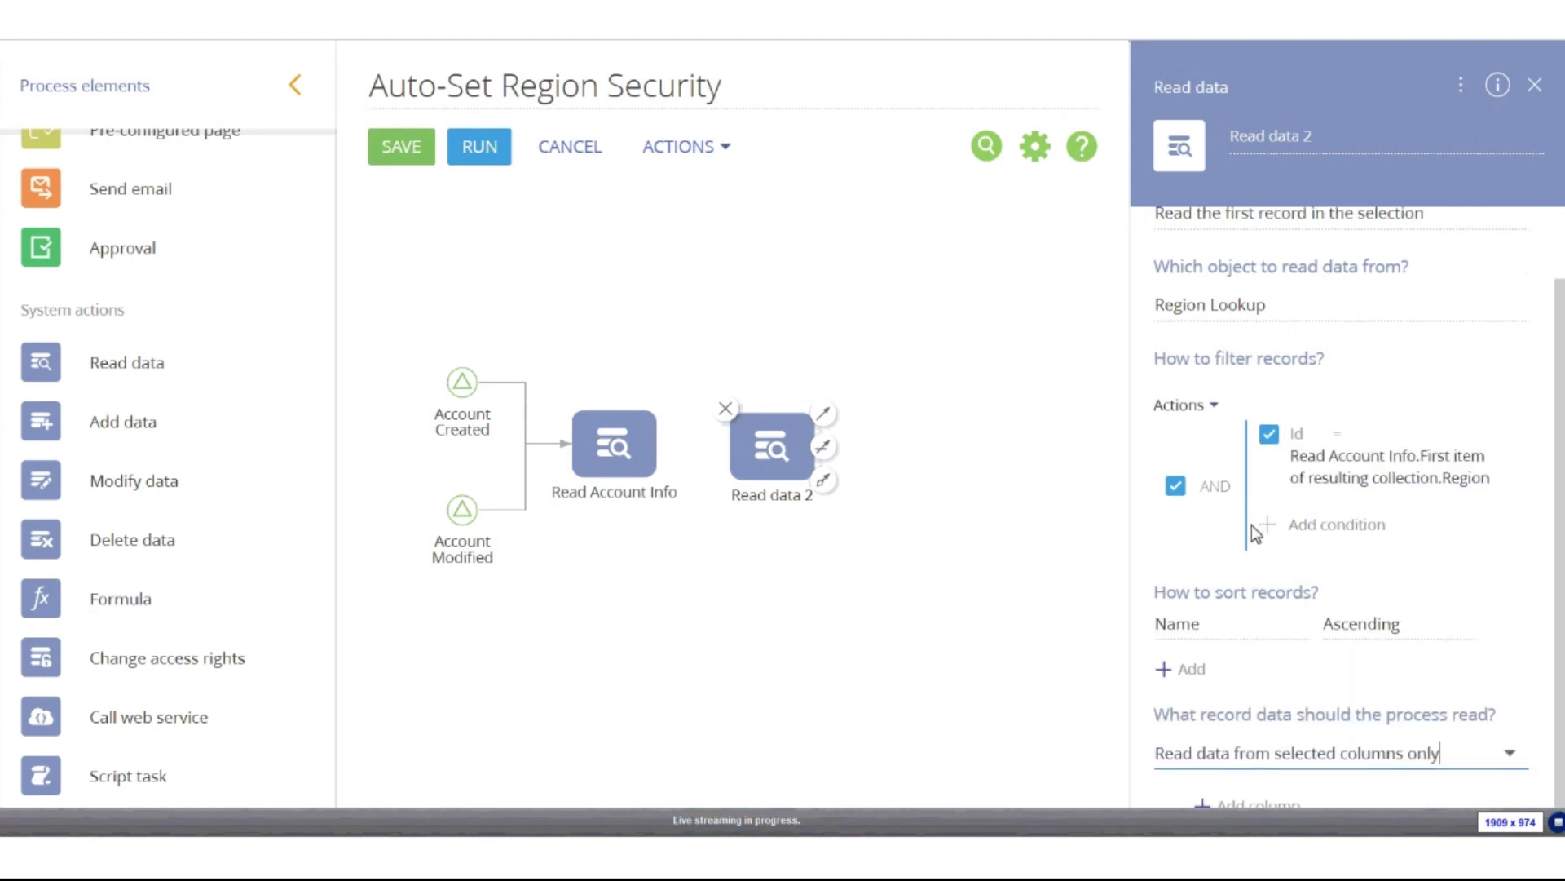
pyautogui.click(1223, 800)
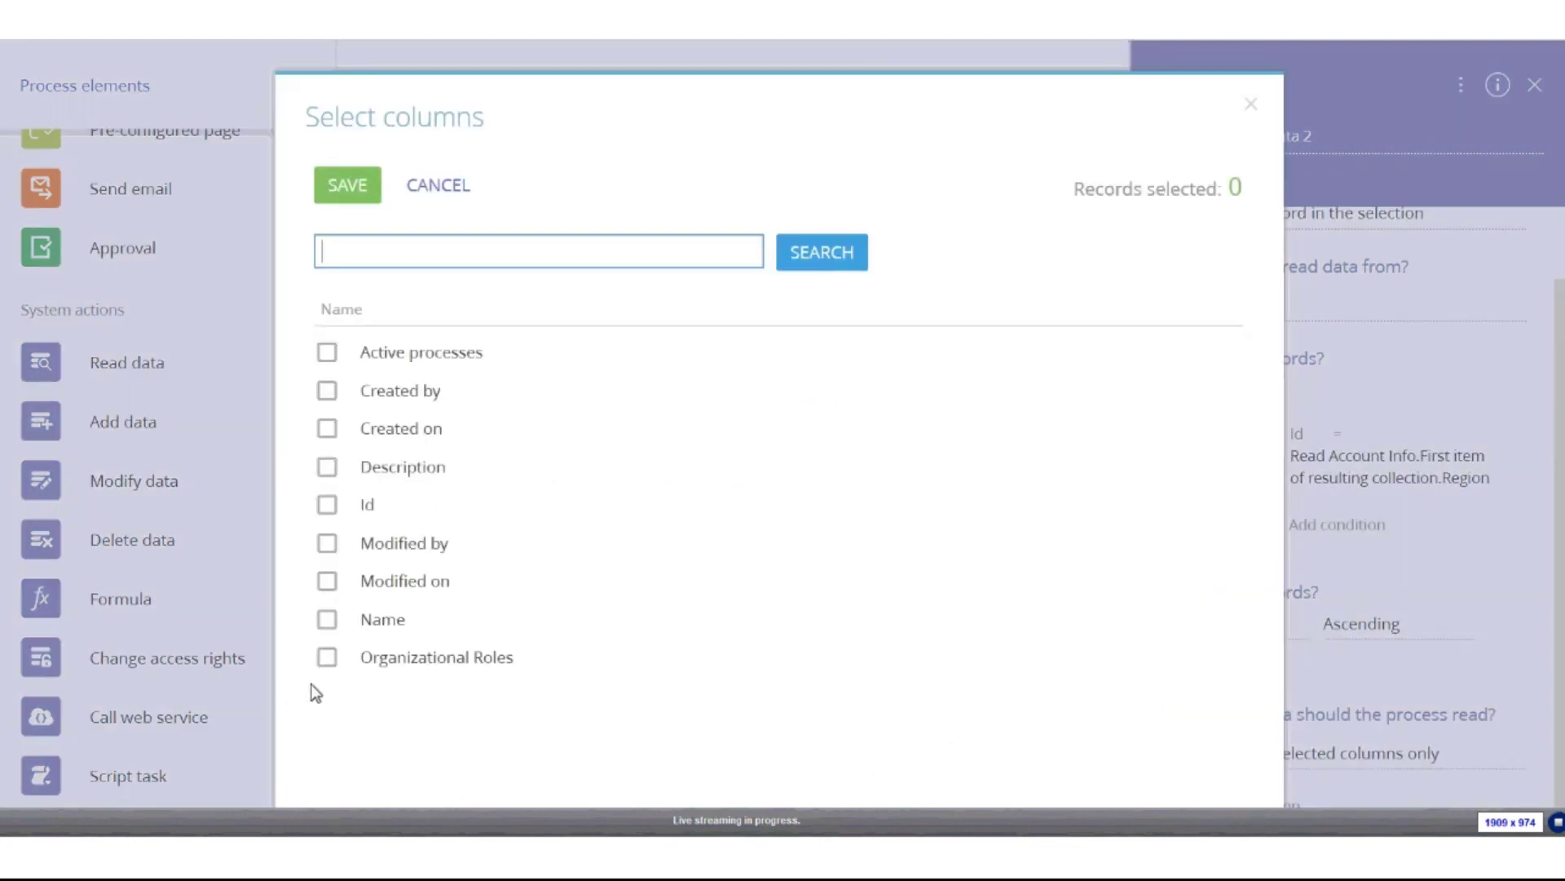
pyautogui.click(327, 657)
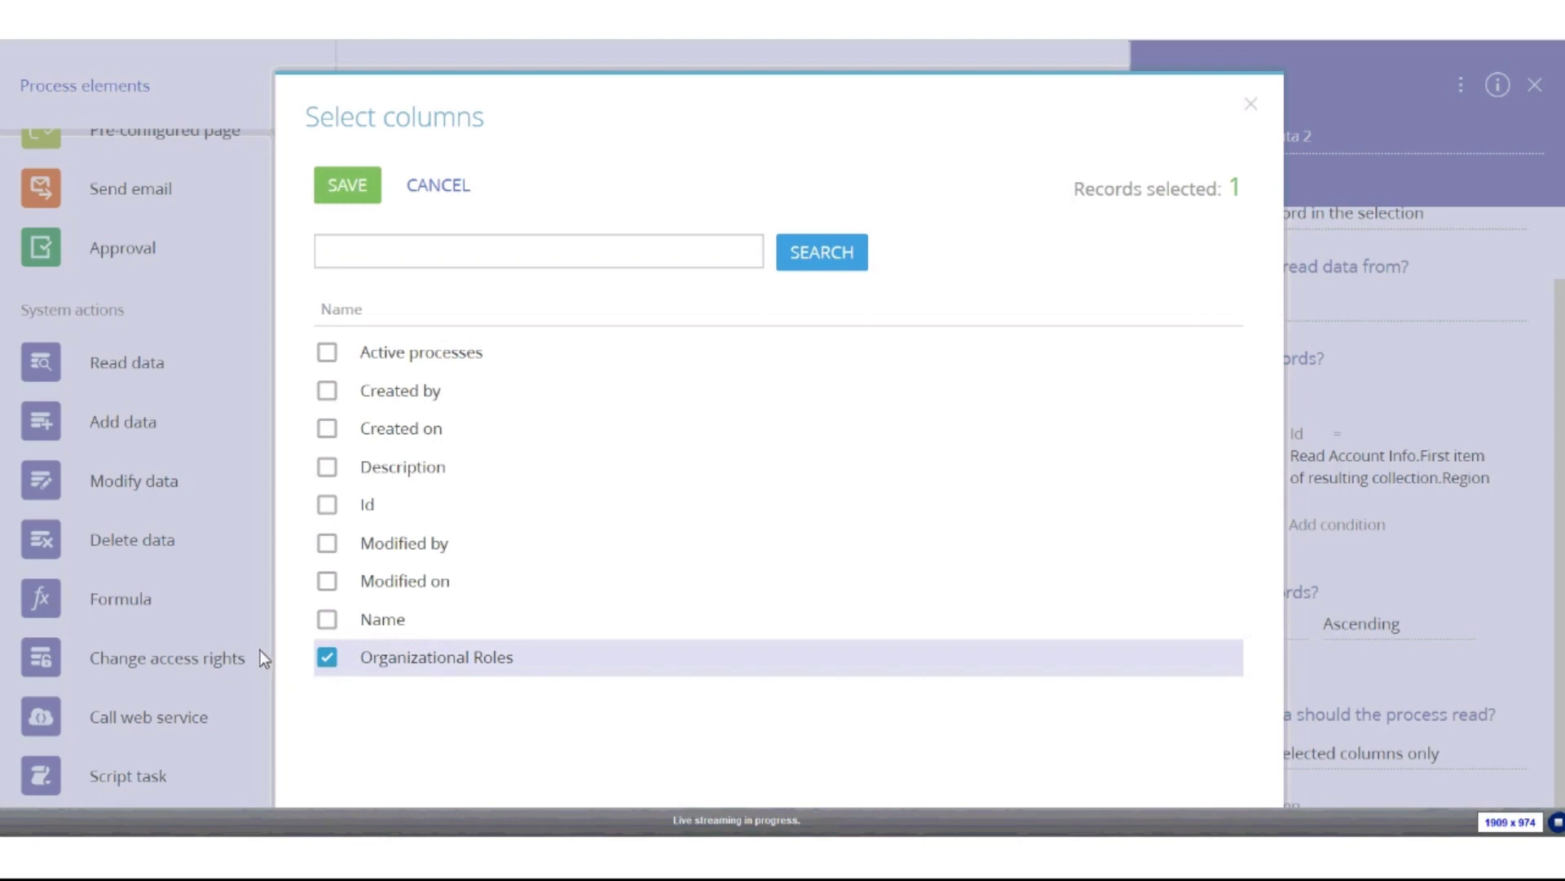
pyautogui.click(351, 189)
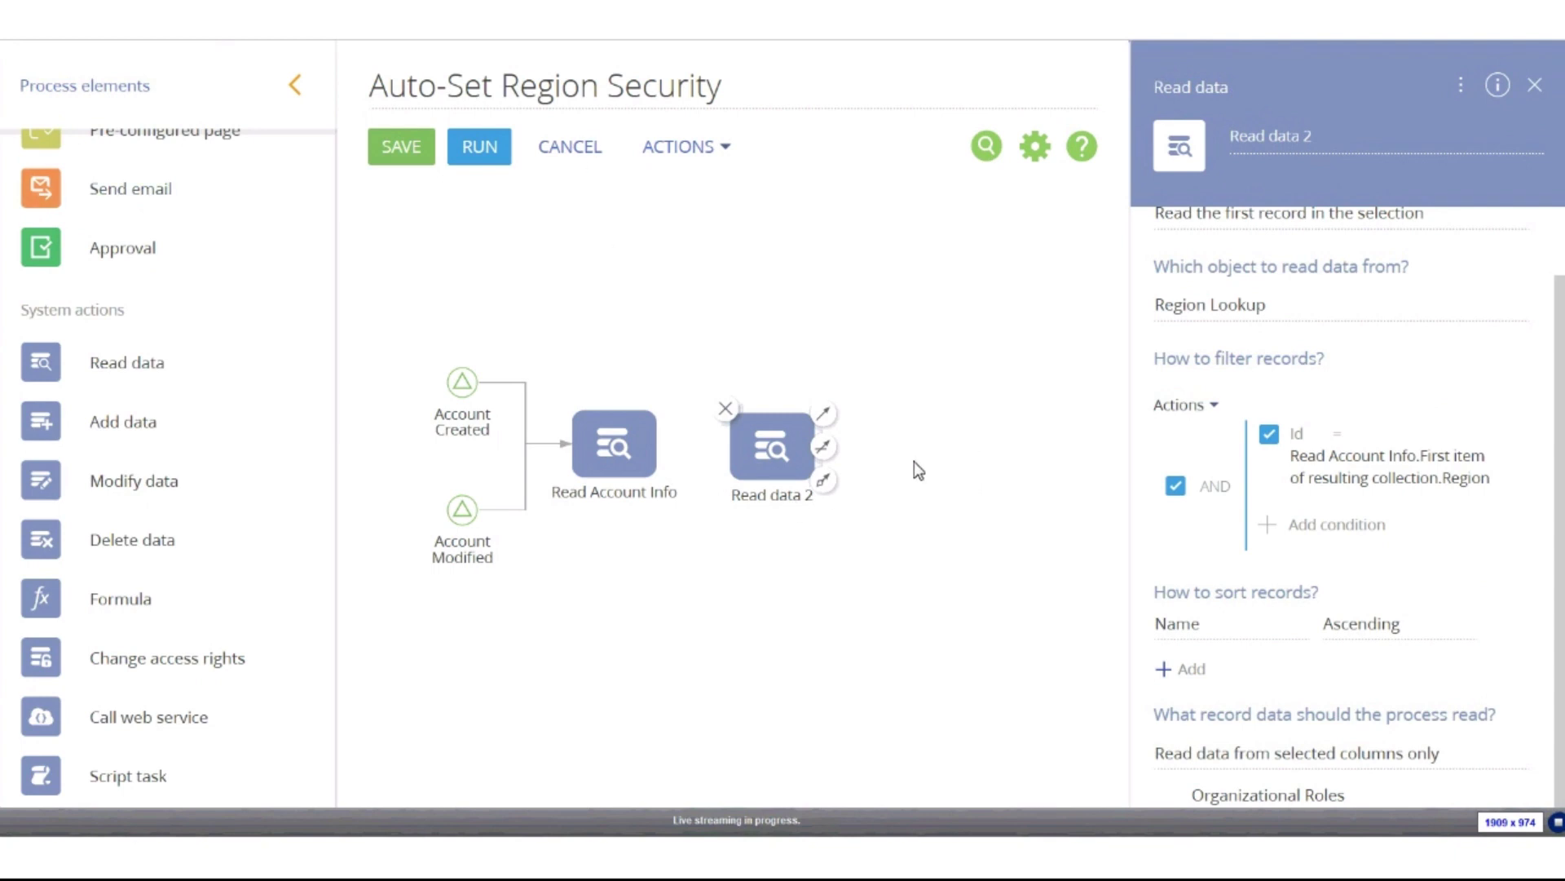
# - Align the second Read data element horizontally with Read Account Info and rename it Read Region Lookup
pyautogui.moveTo(771, 444); pyautogui.dragTo(771, 441)
pyautogui.moveTo(1474, 154); pyautogui.dragTo(1014, 169)
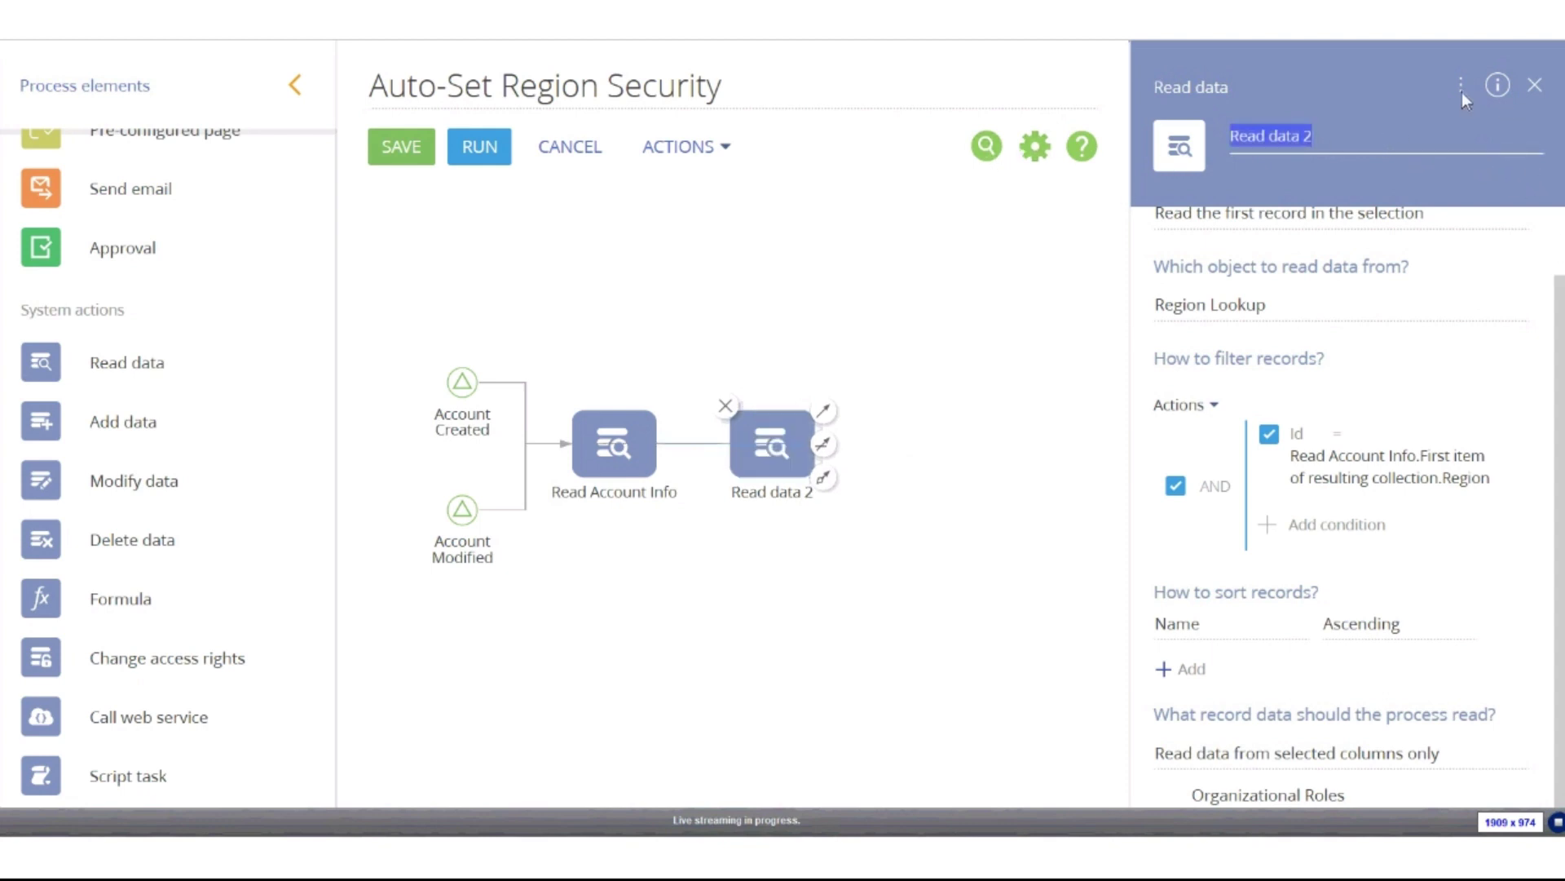
pyautogui.write('Read')
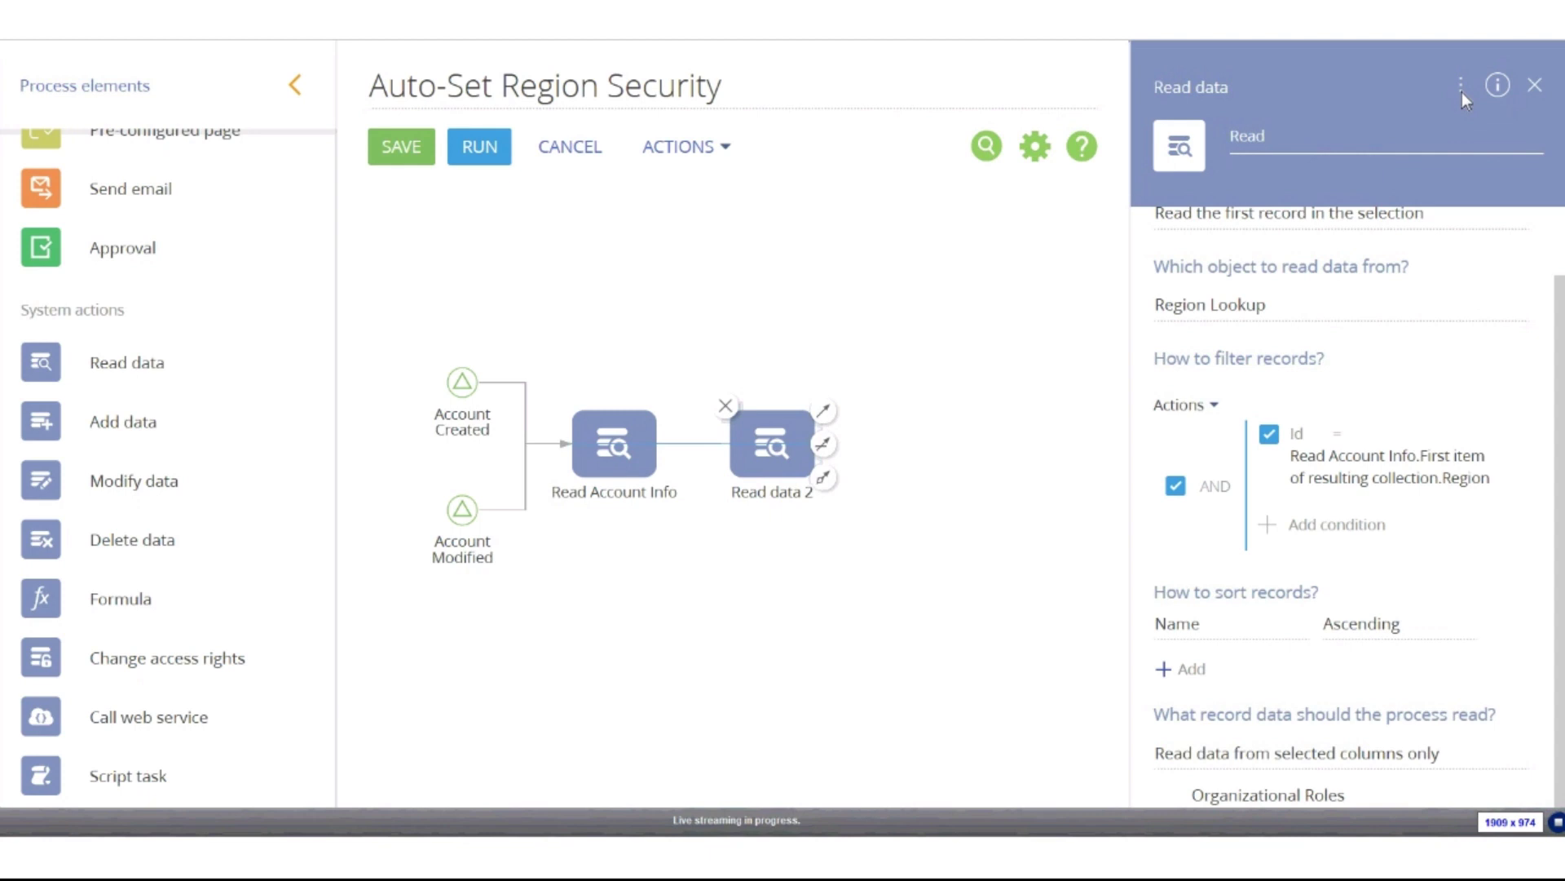
pyautogui.write(' Region Lookup')
pyautogui.click(928, 344)
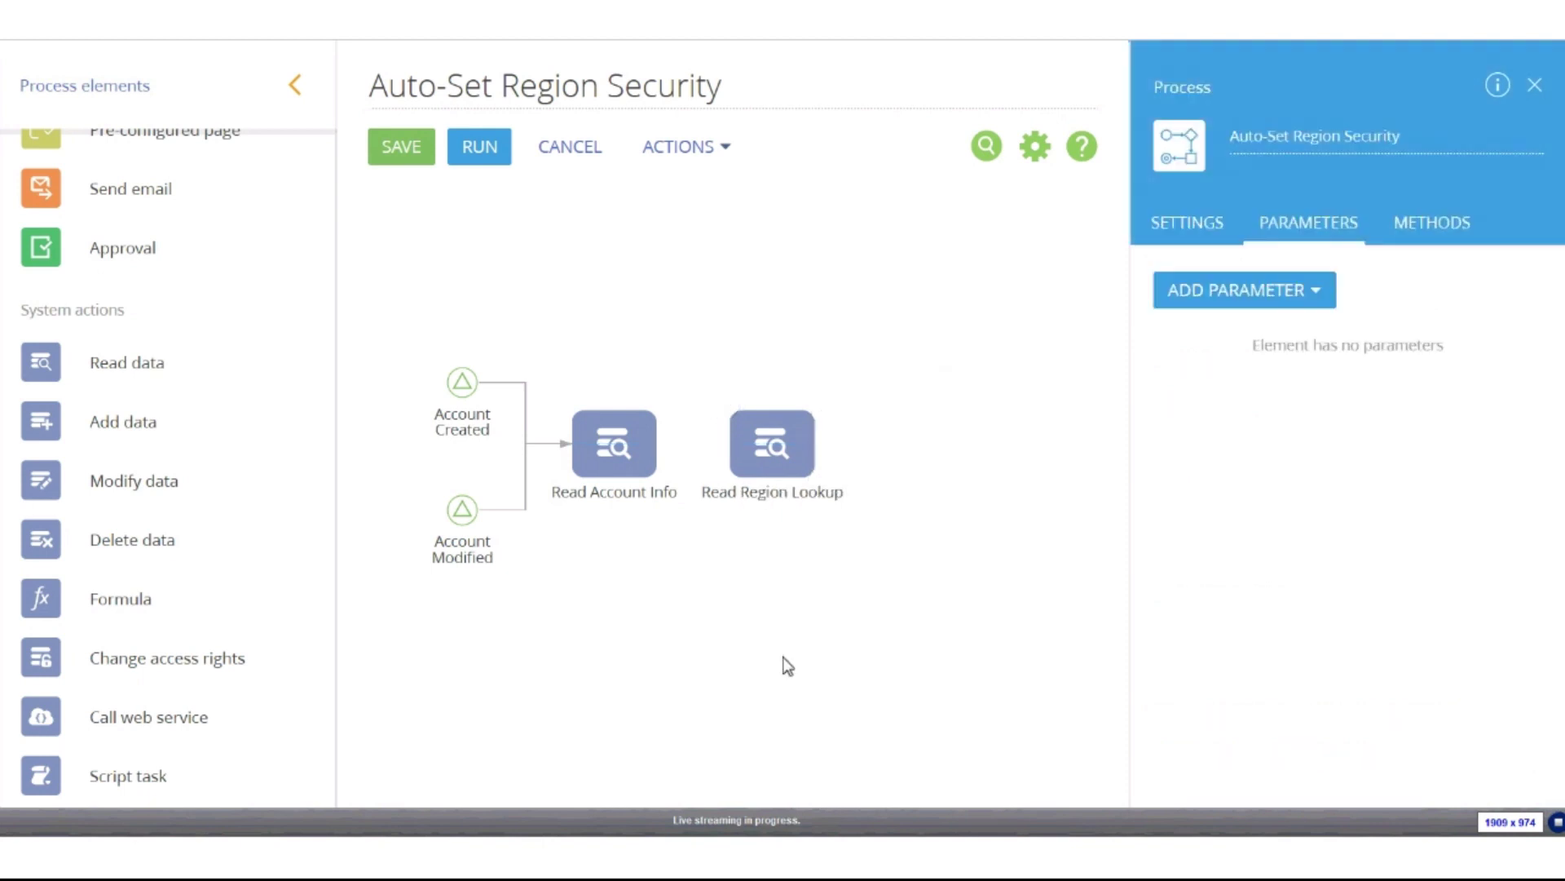
# - Connect Read Account Info to Read Region Lookup with a sequence flow
pyautogui.click(620, 437)
pyautogui.moveTo(660, 428); pyautogui.dragTo(736, 453)
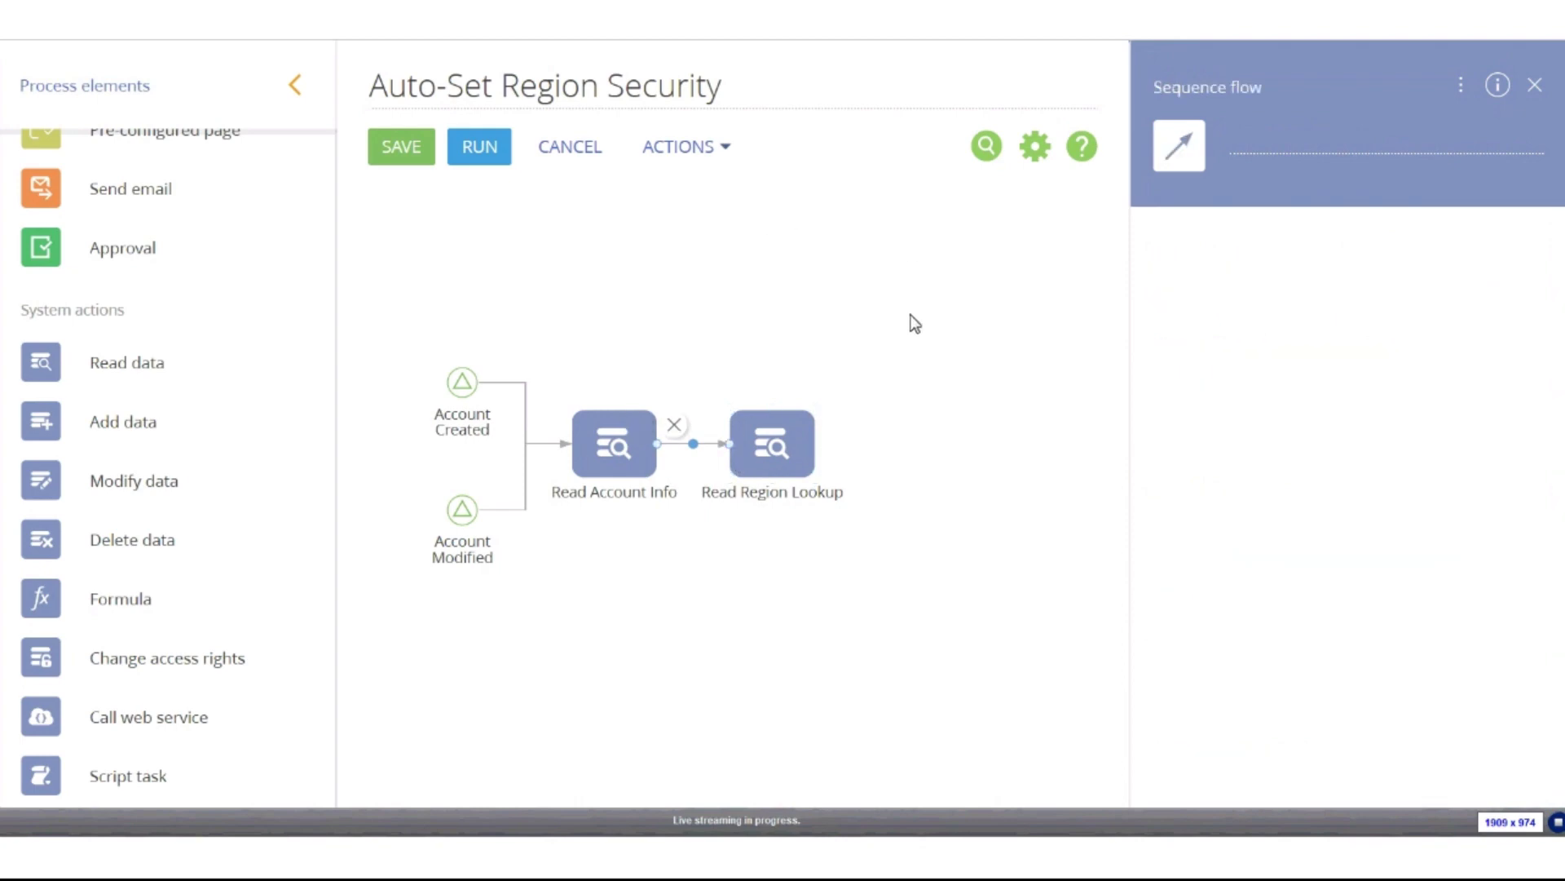
pyautogui.click(751, 263)
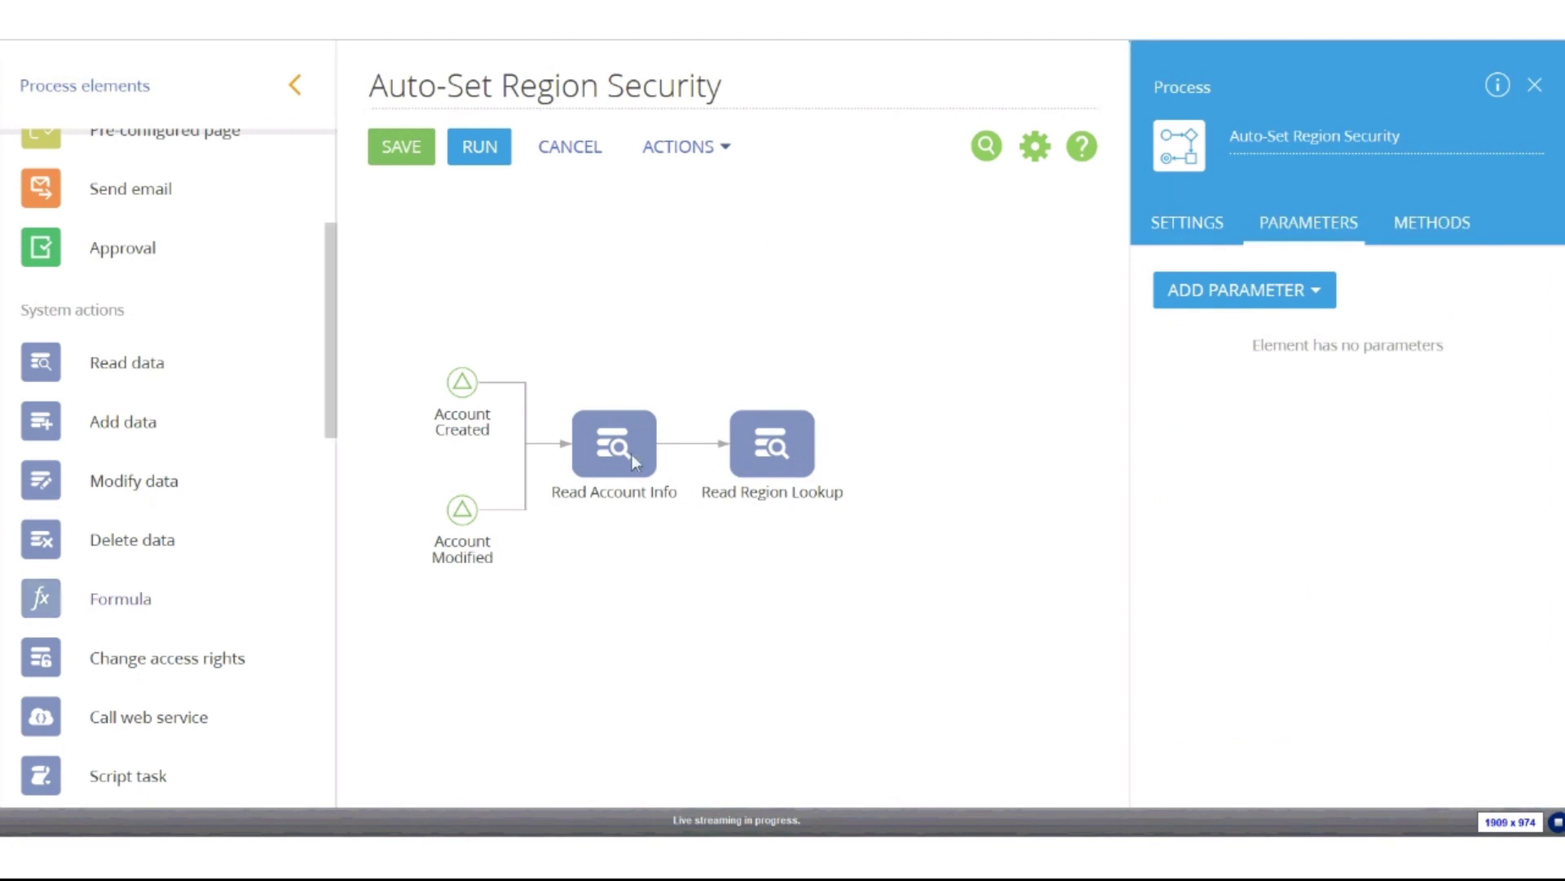
# - Add a Change access rights element to the diagram just after Read Region Lookup, in line with it
pyautogui.scroll(-1, 140, 359)
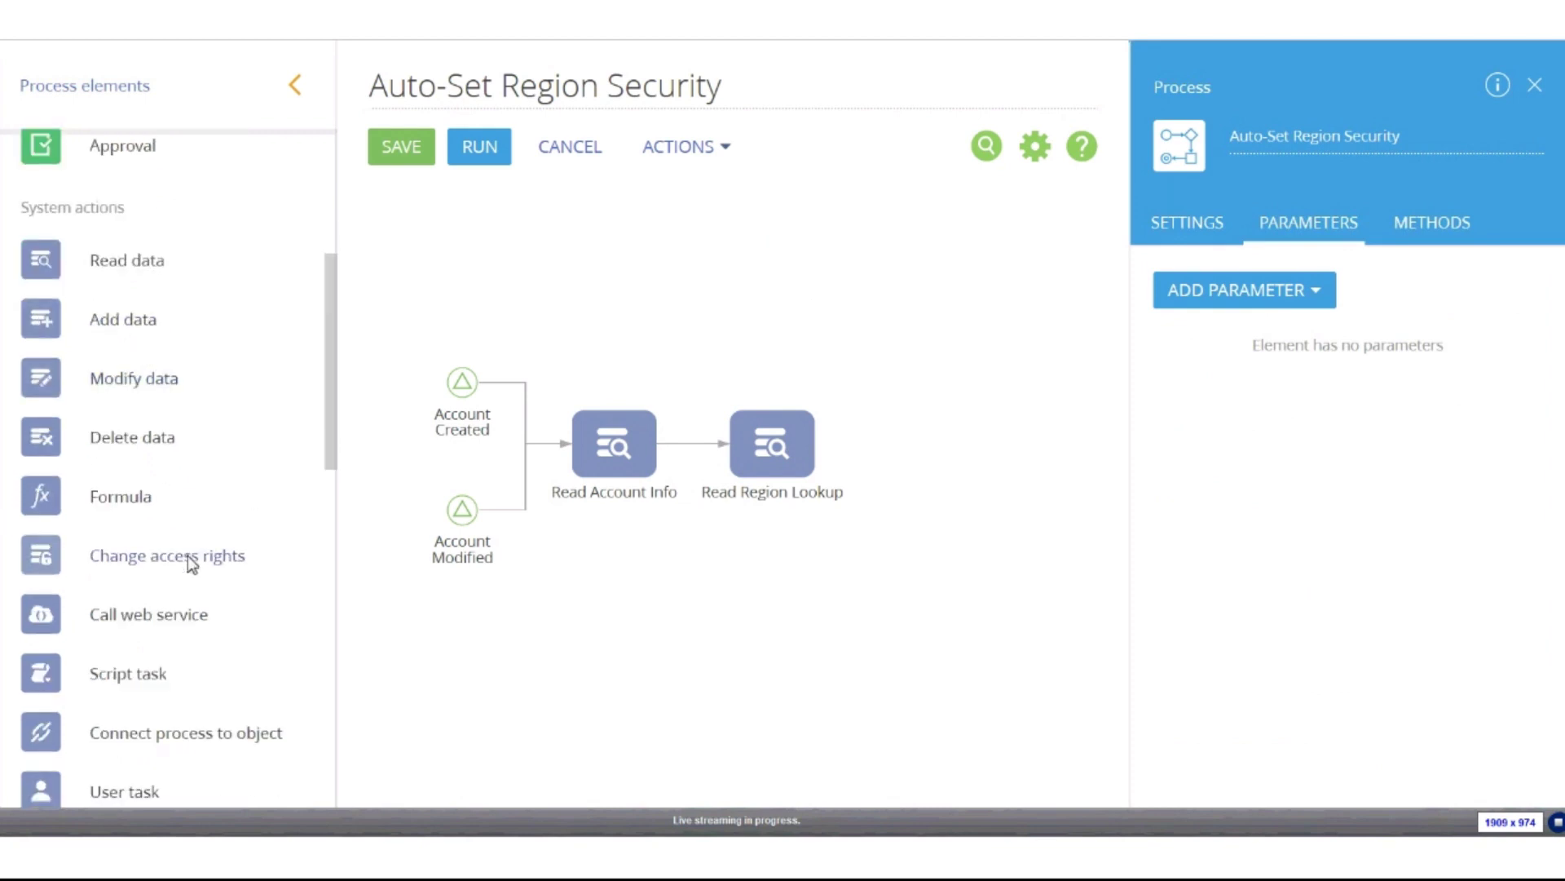
pyautogui.scroll(-1, 104, 457)
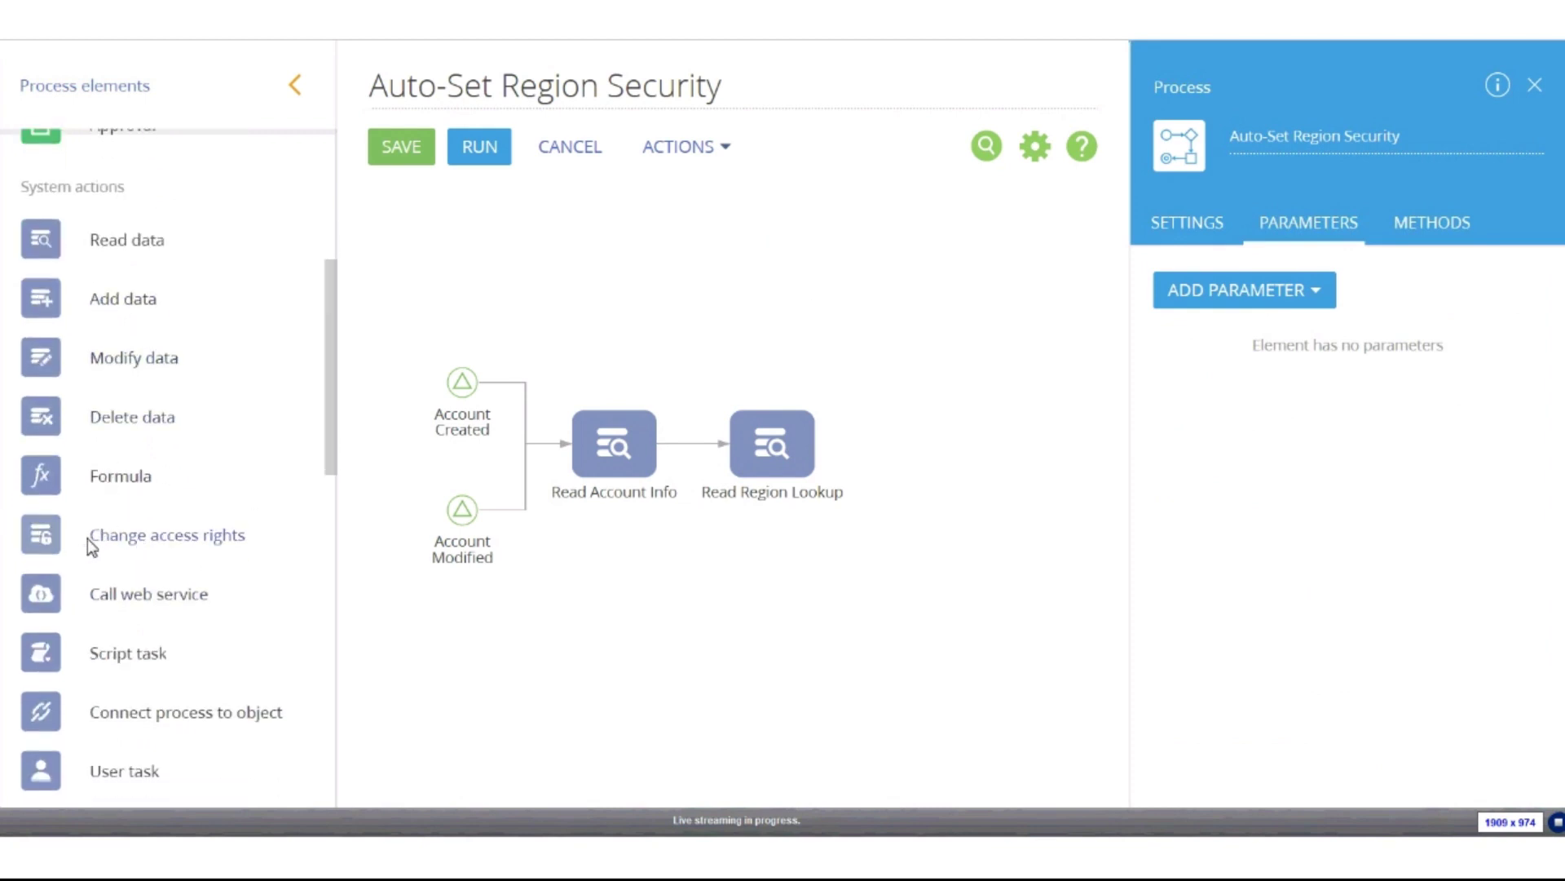
pyautogui.moveTo(233, 535); pyautogui.dragTo(791, 593)
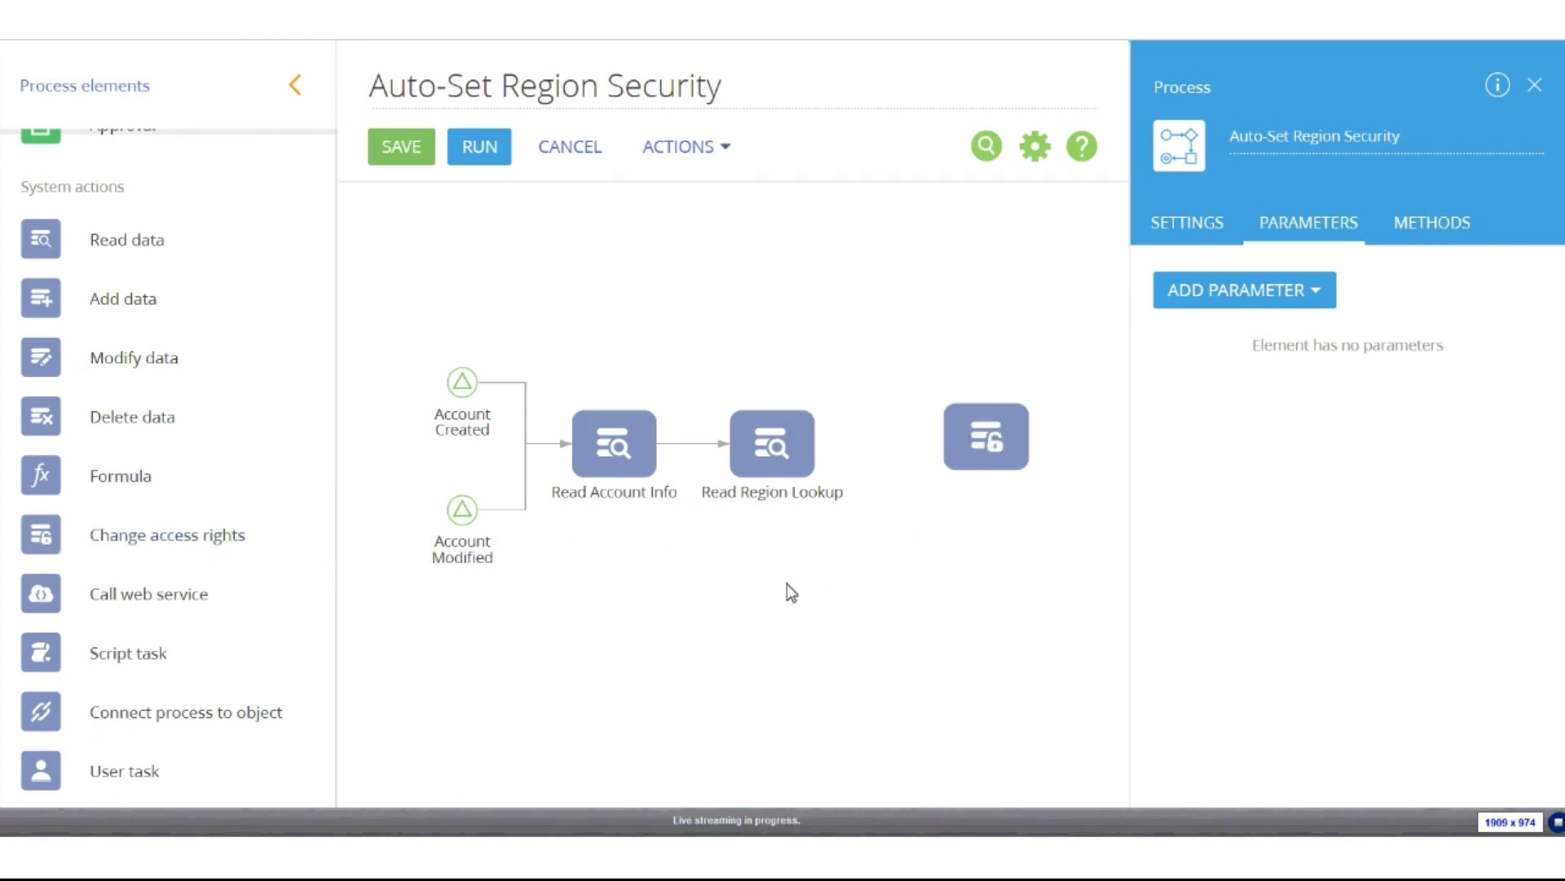
pyautogui.moveTo(1008, 435); pyautogui.dragTo(936, 452)
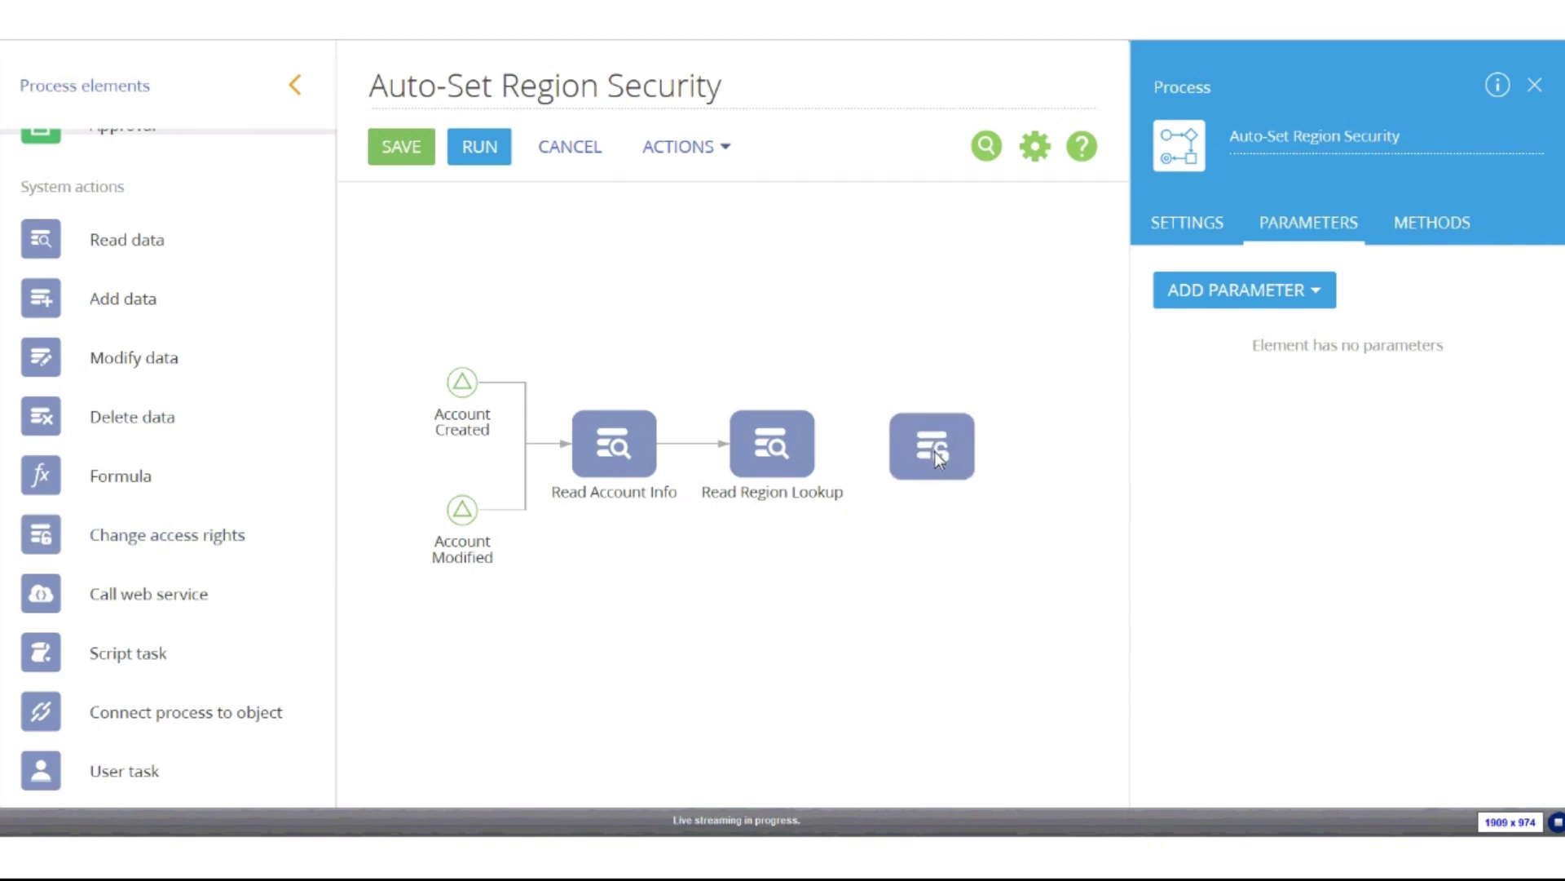
# - Set the Change access rights element to apply rights to the Account object
pyautogui.click(934, 450)
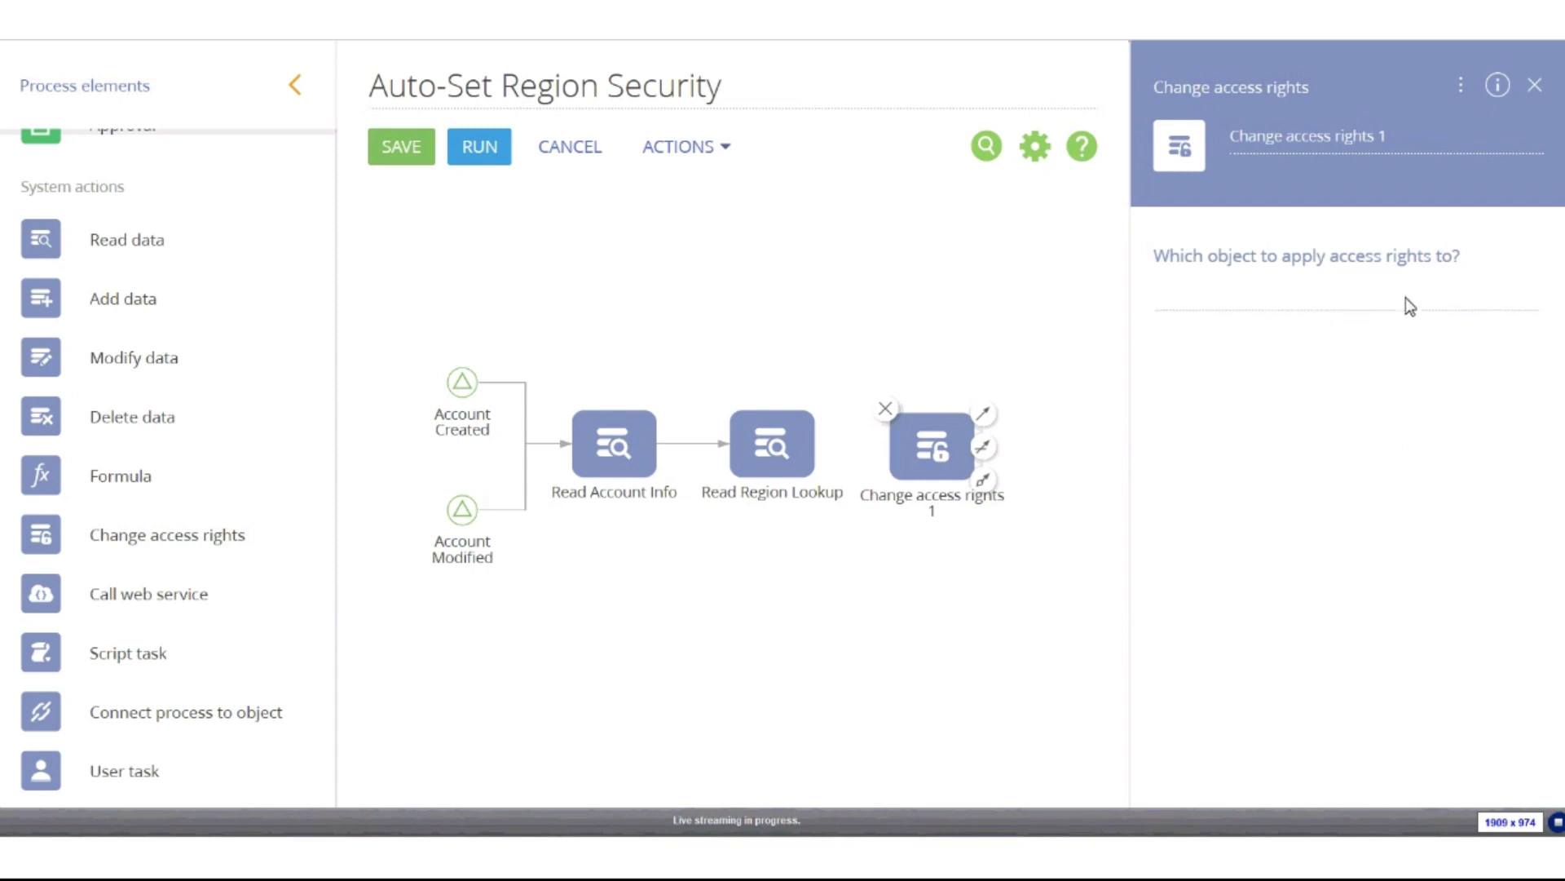
pyautogui.click(1456, 298)
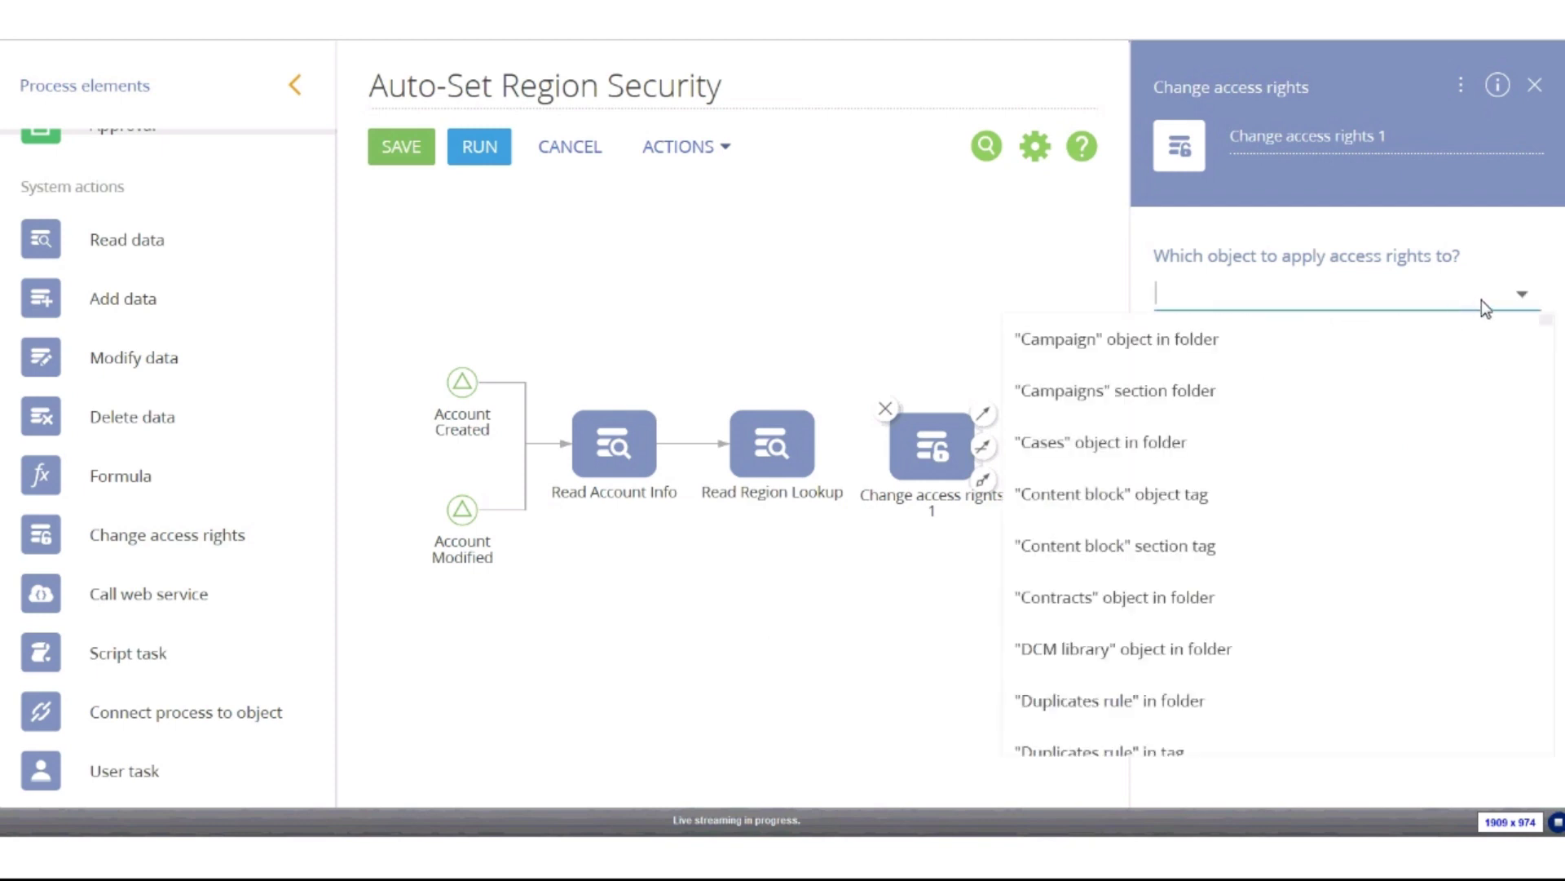
pyautogui.write('acc')
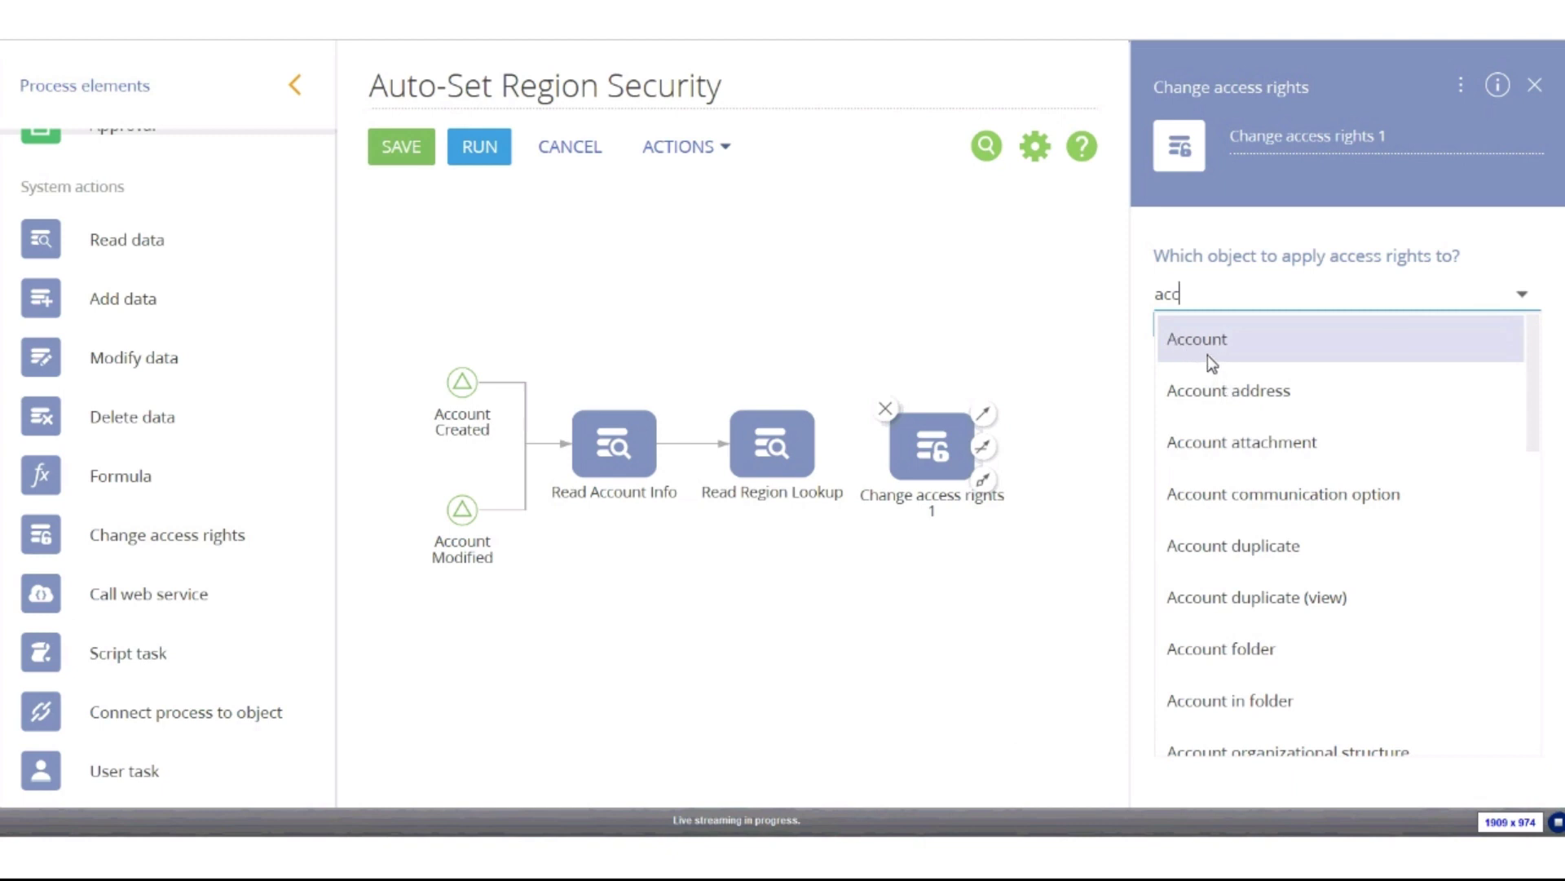
pyautogui.click(1197, 337)
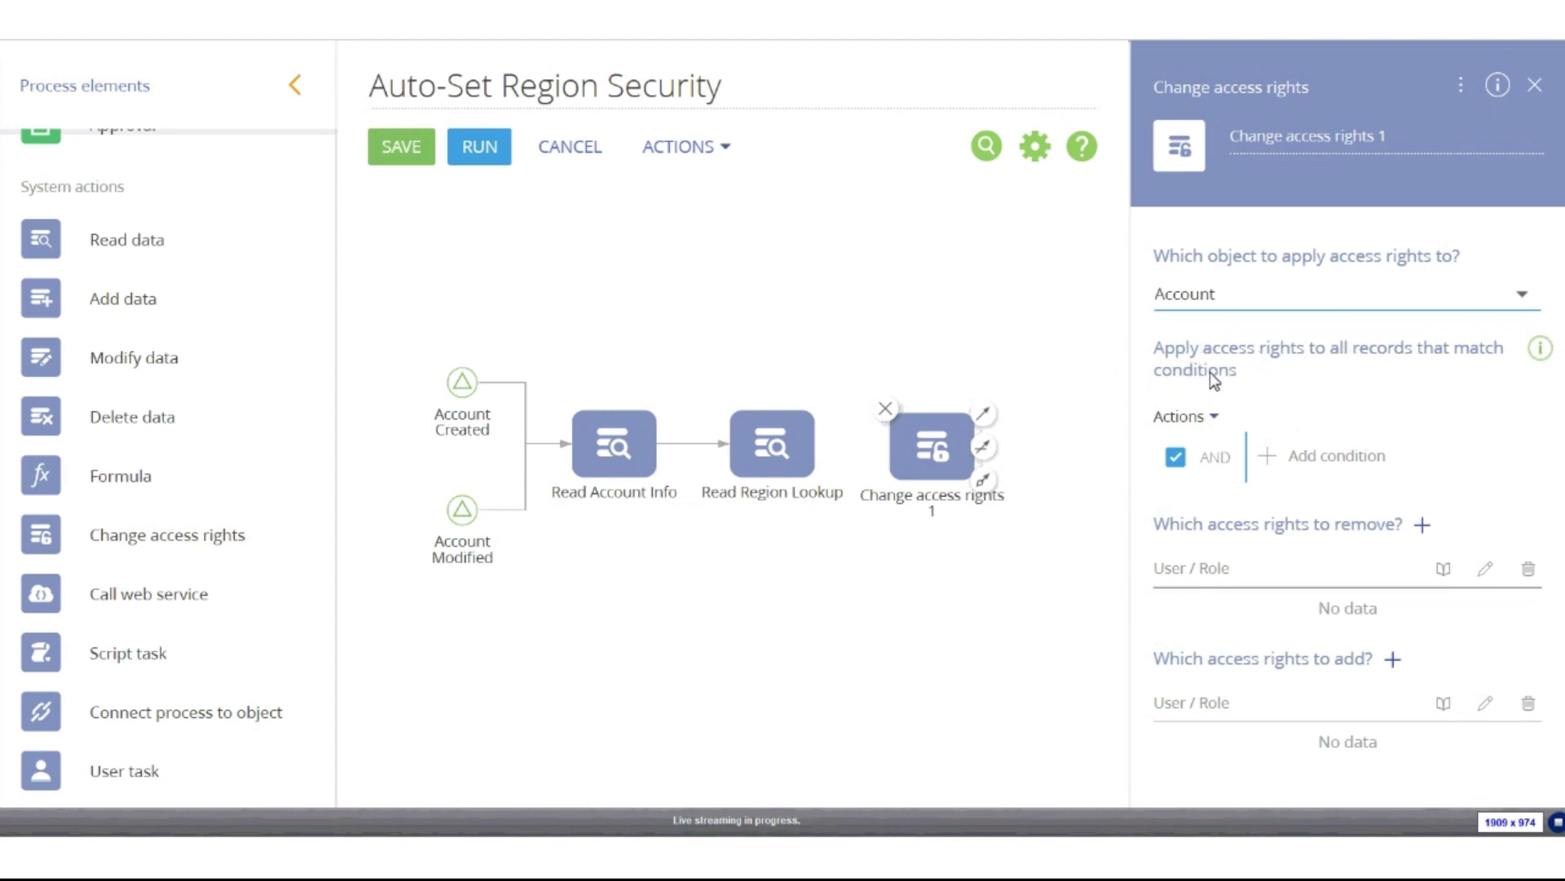
# - Limit the access rights change to accounts whose Id equals the Id from Read Account Info's resulting collection
pyautogui.click(1310, 467)
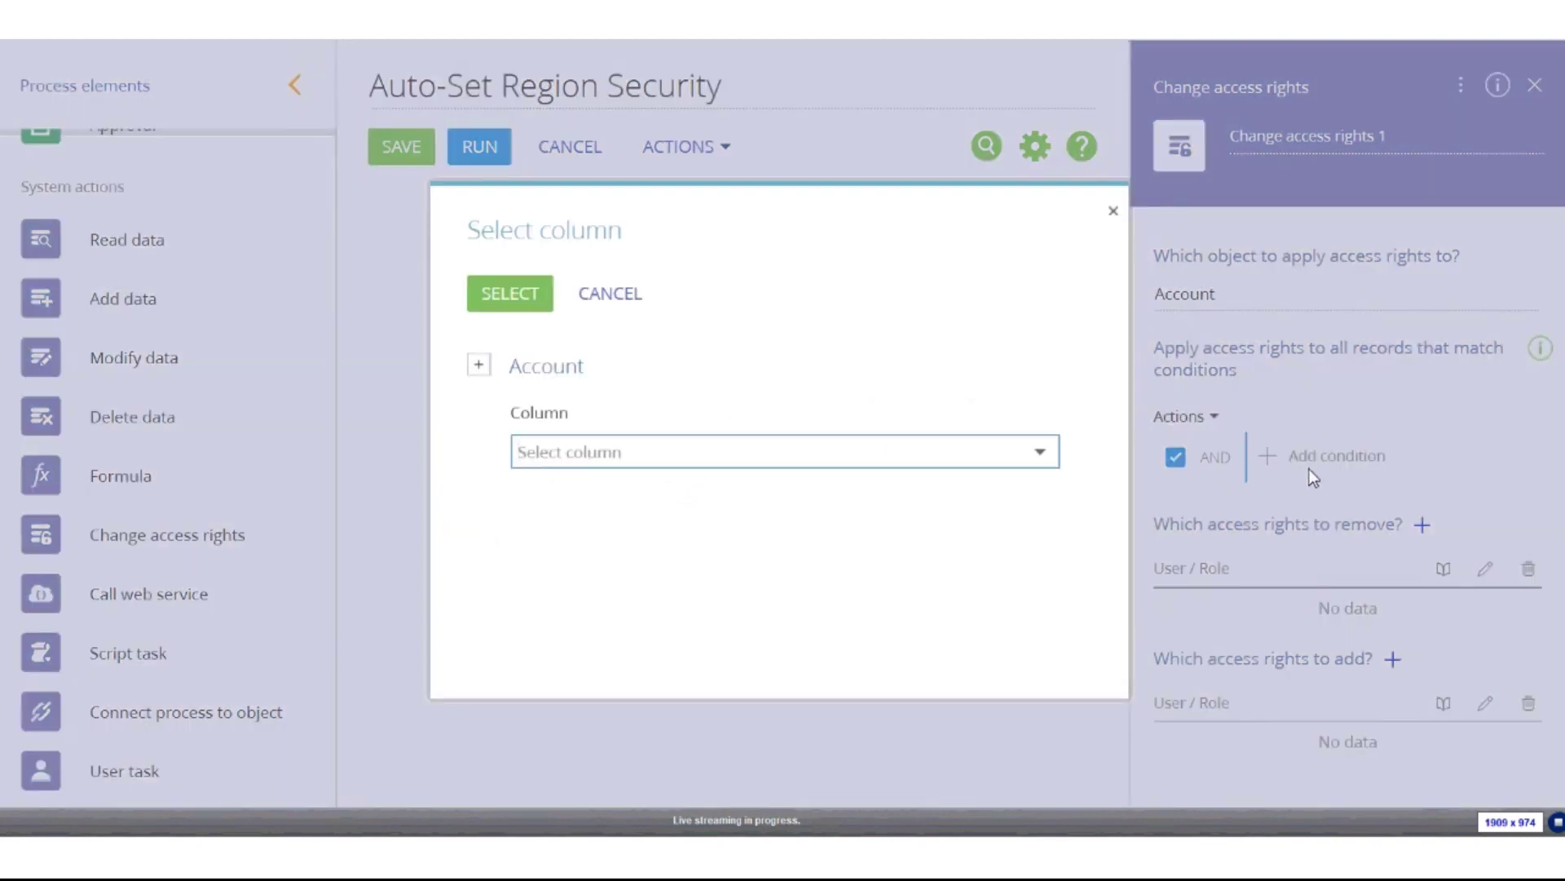
pyautogui.write('id')
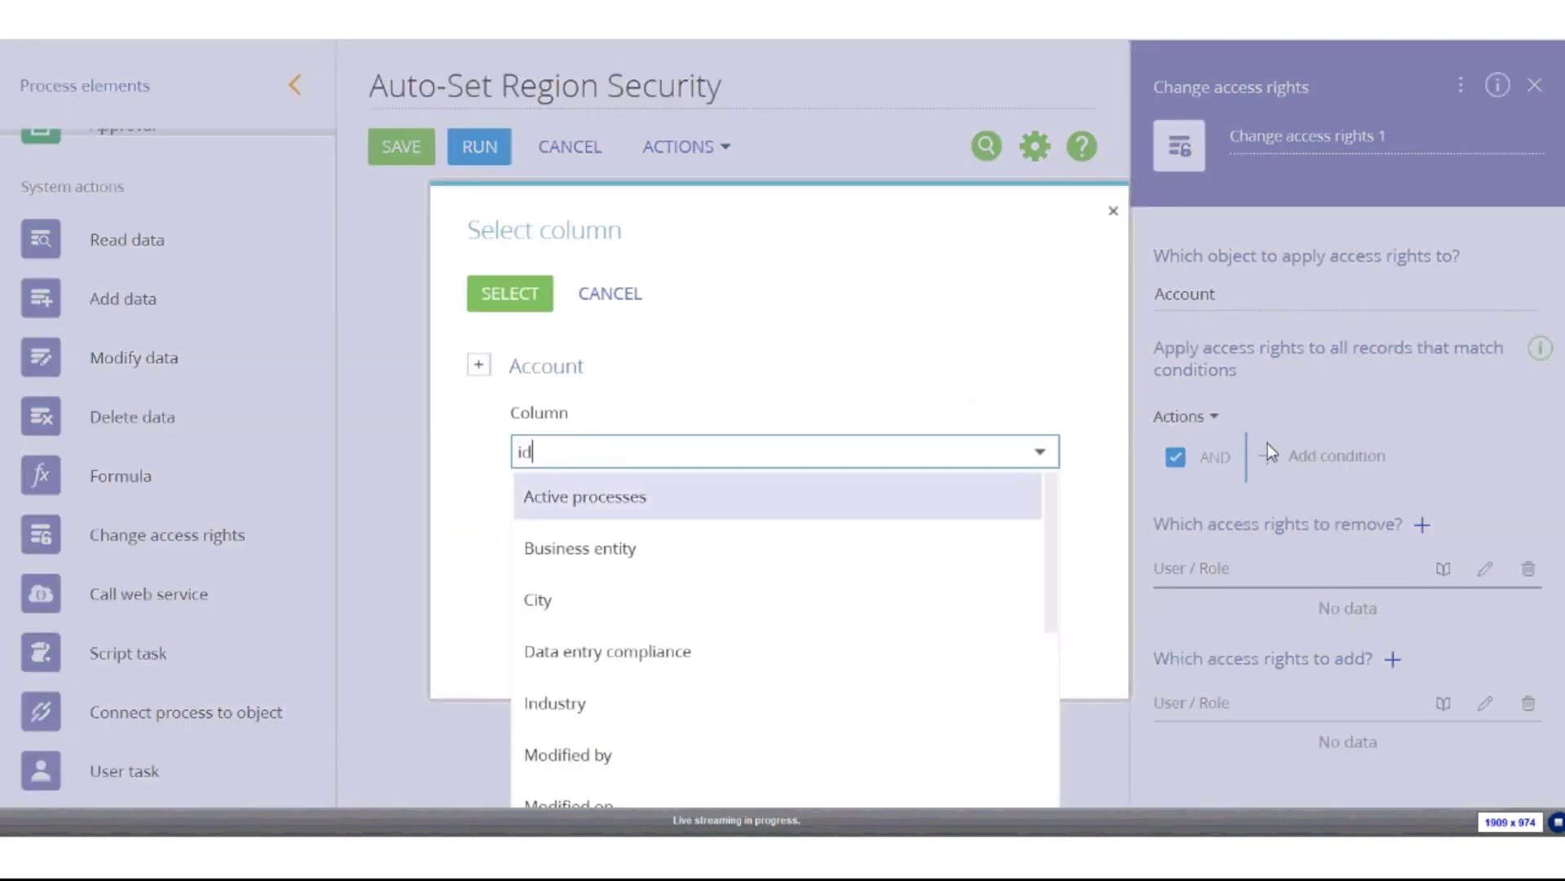
pyautogui.click(569, 500)
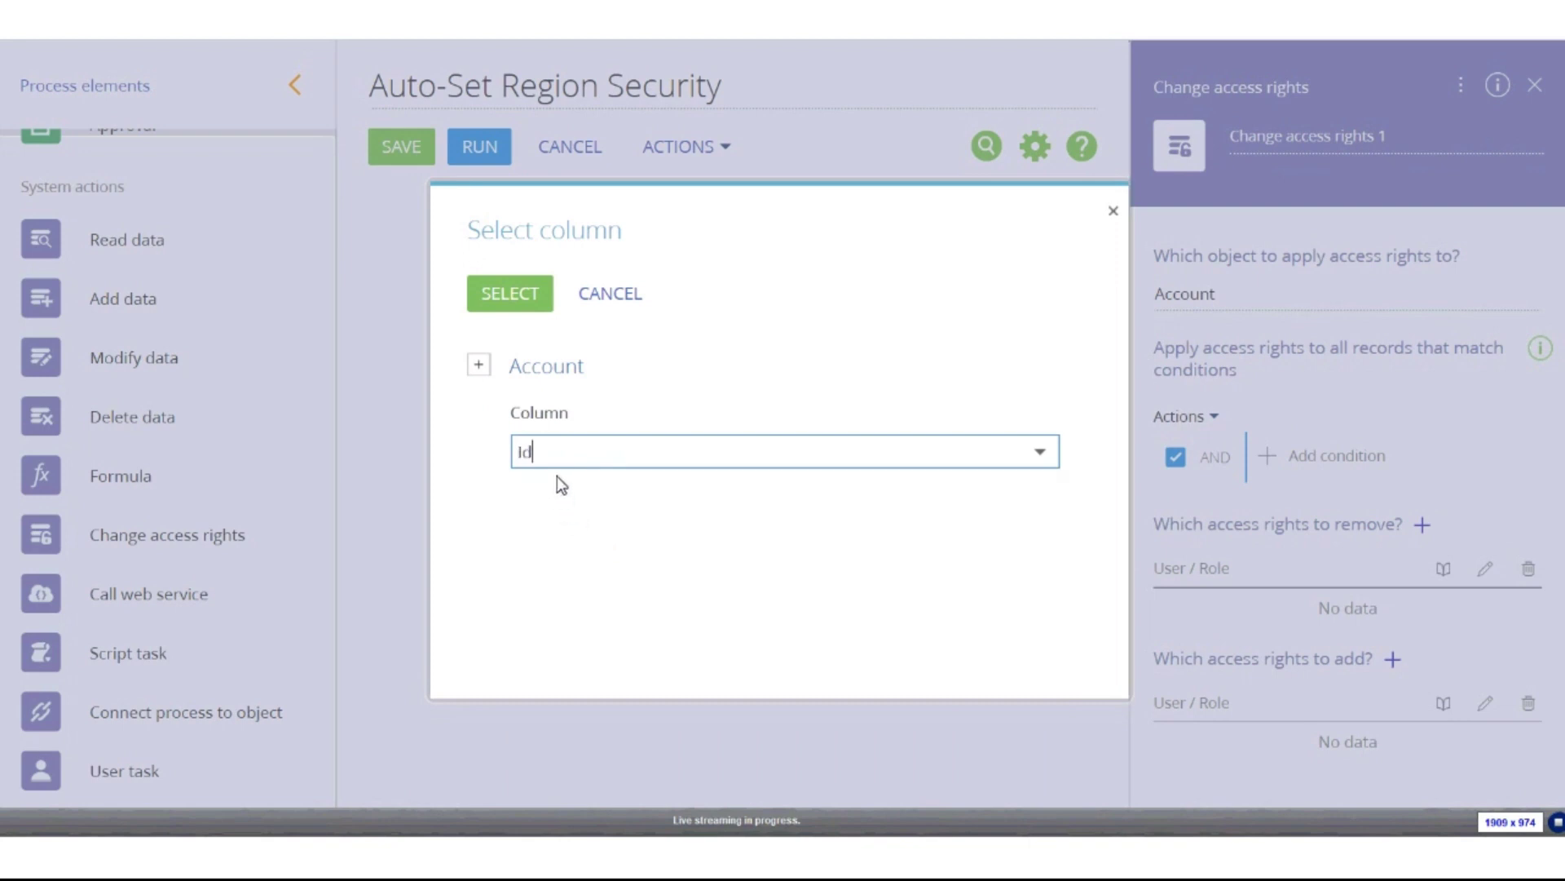
pyautogui.click(511, 308)
pyautogui.click(1429, 504)
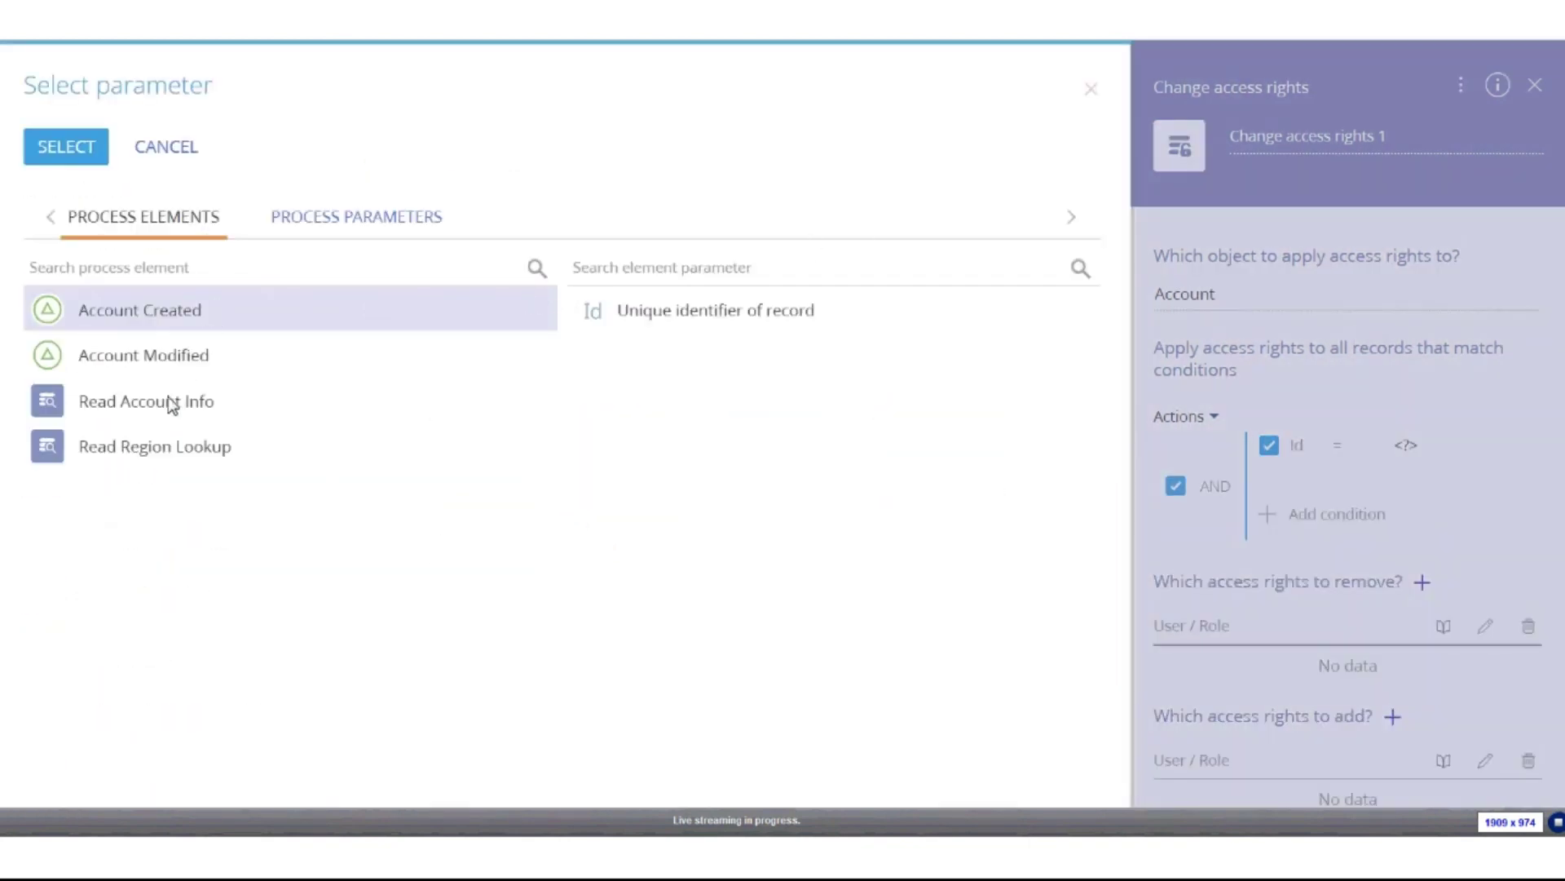
pyautogui.click(106, 405)
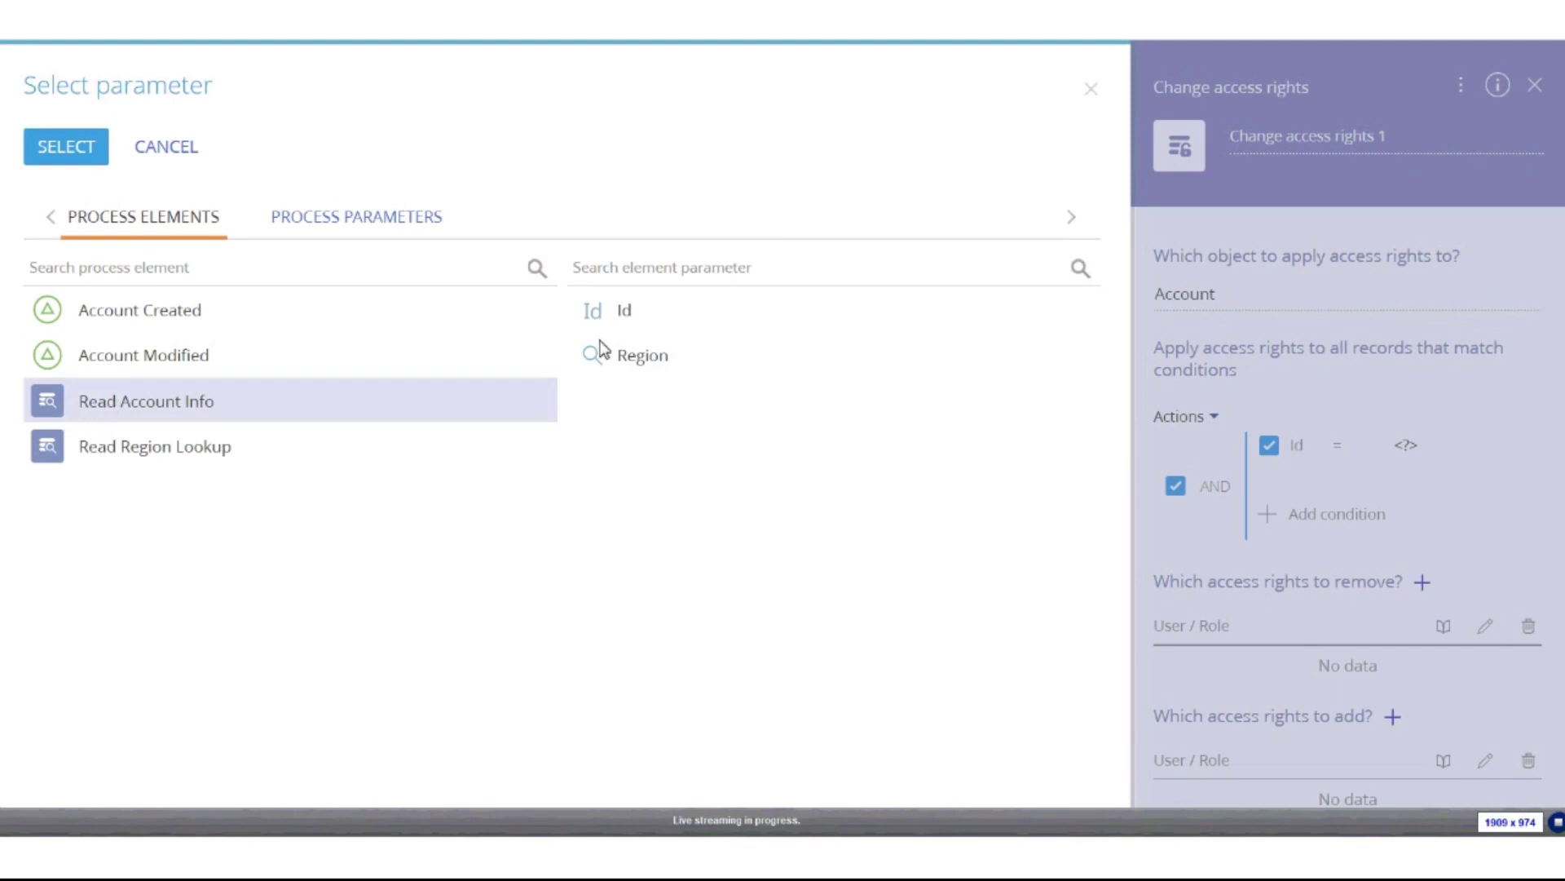
pyautogui.doubleClick(621, 314)
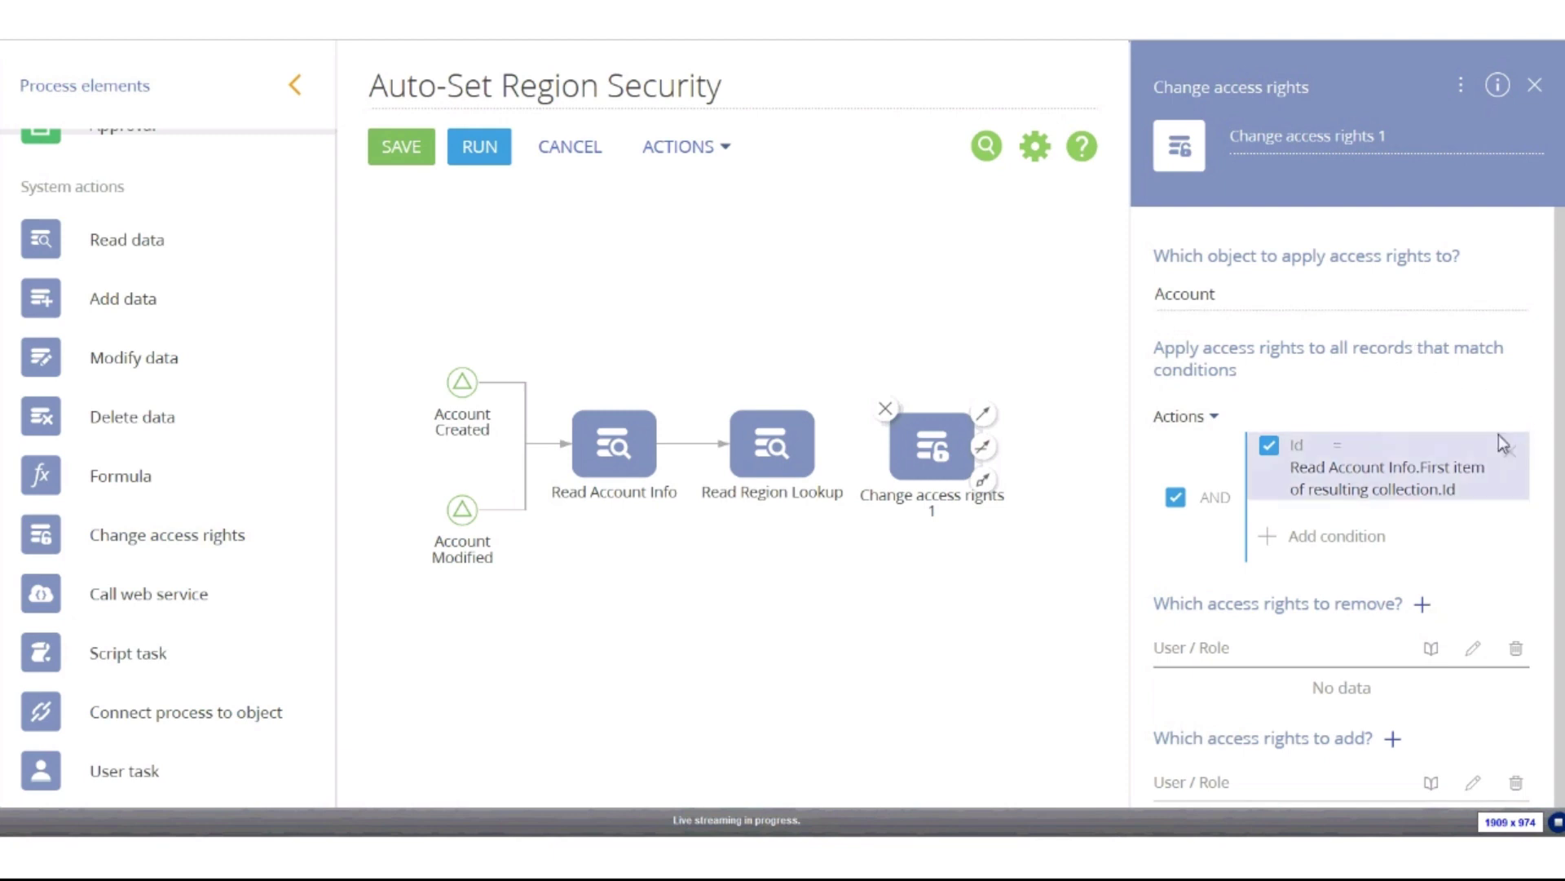
# - Remove the existing account access rights for all roles and users
pyautogui.scroll(-1, 1480, 447)
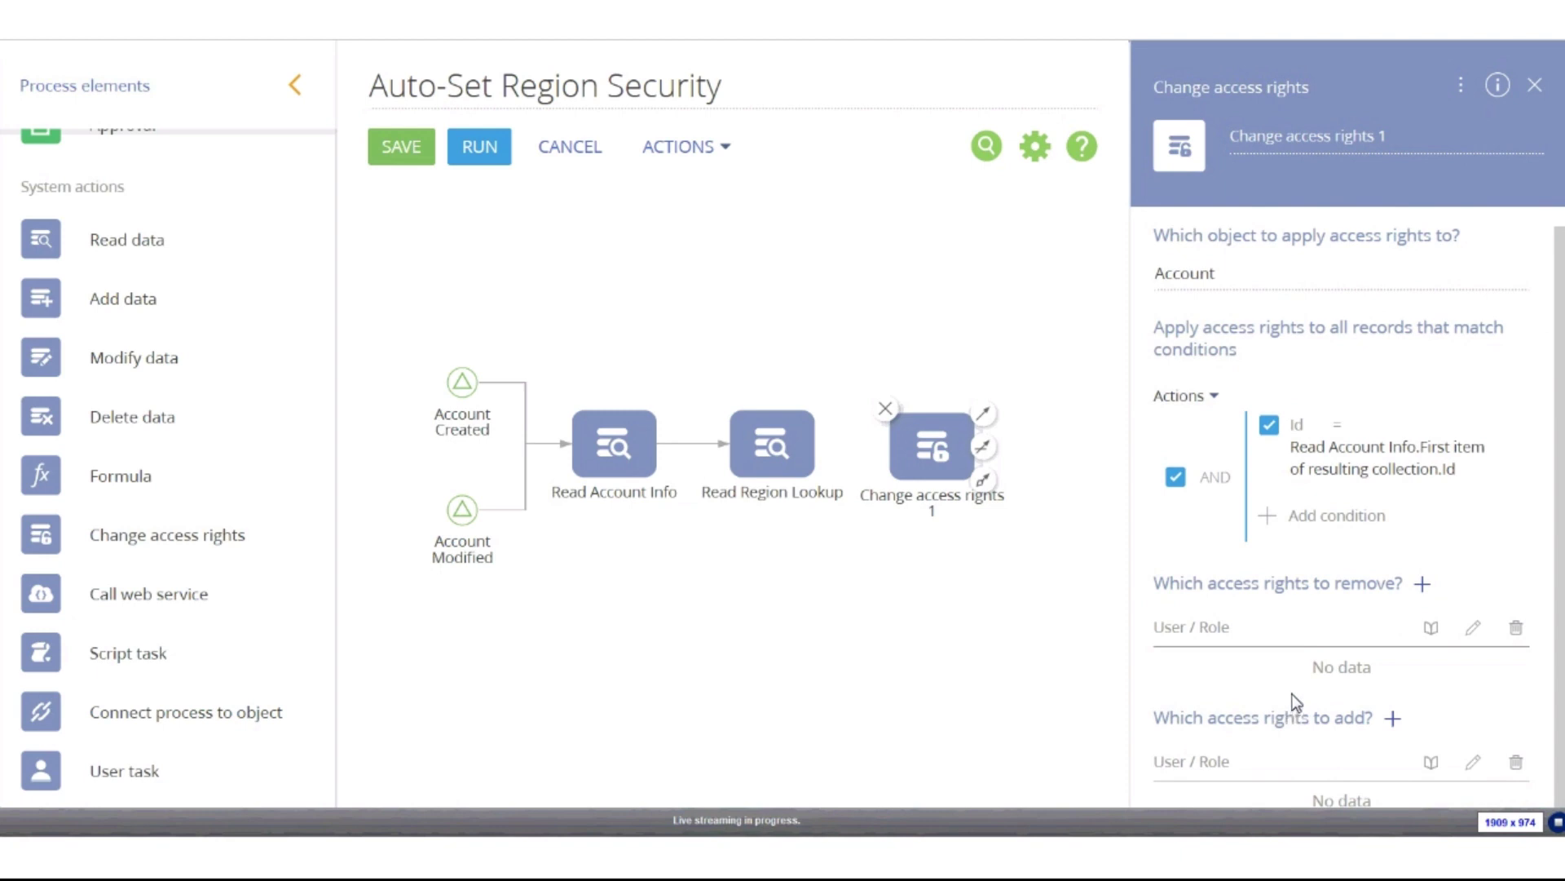
pyautogui.click(1424, 586)
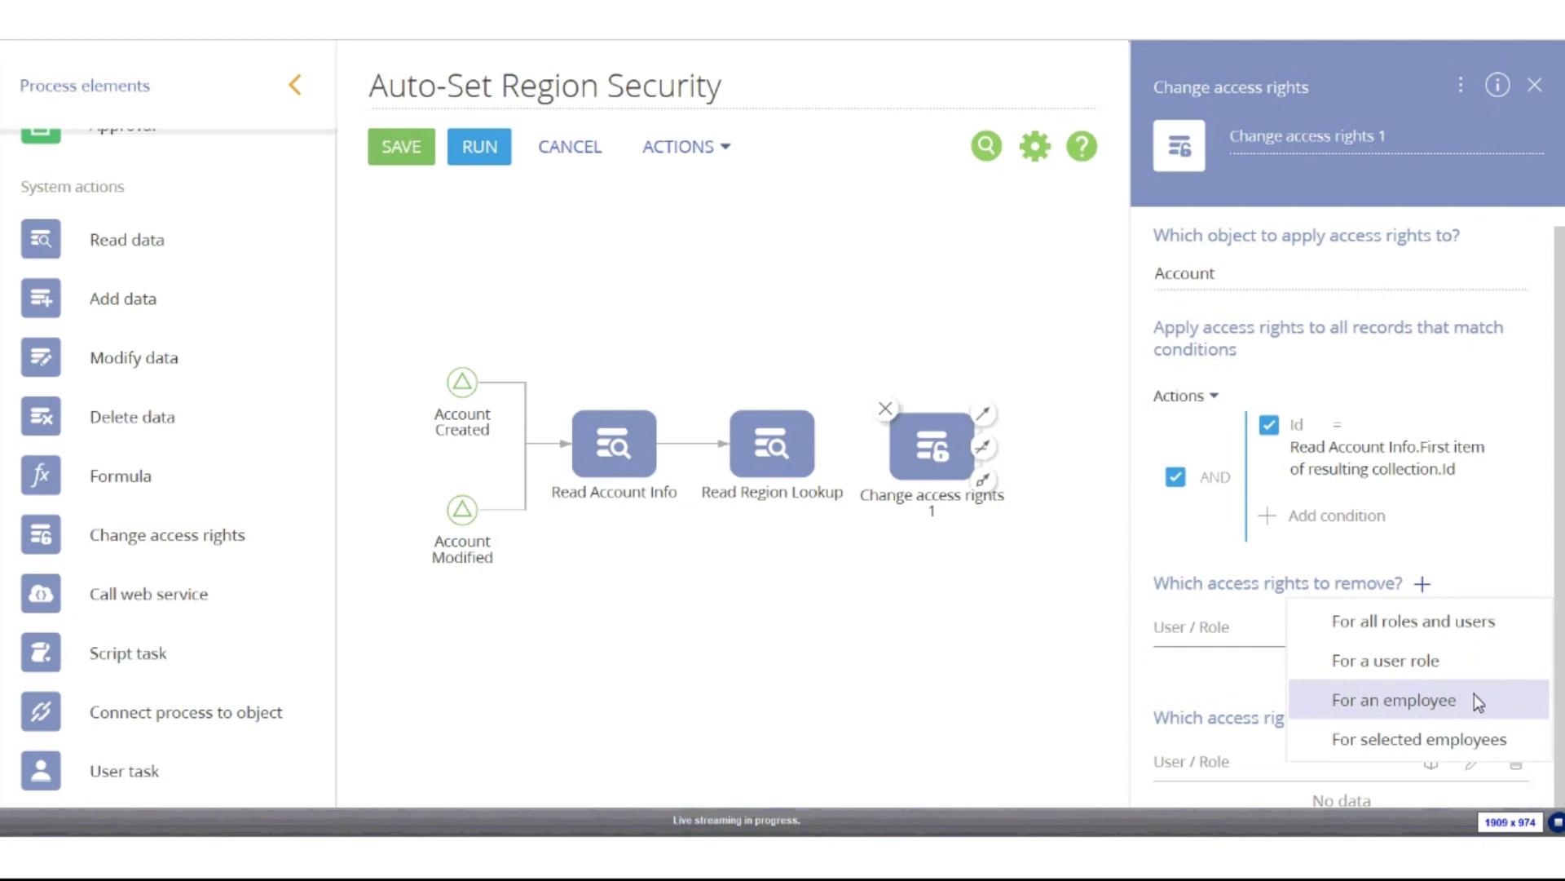
pyautogui.click(1357, 633)
# - Add access rights for the role given by Read Region Lookup's Organizational Roles parameter, granting read and edit but not delete
pyautogui.scroll(-1, 1354, 644)
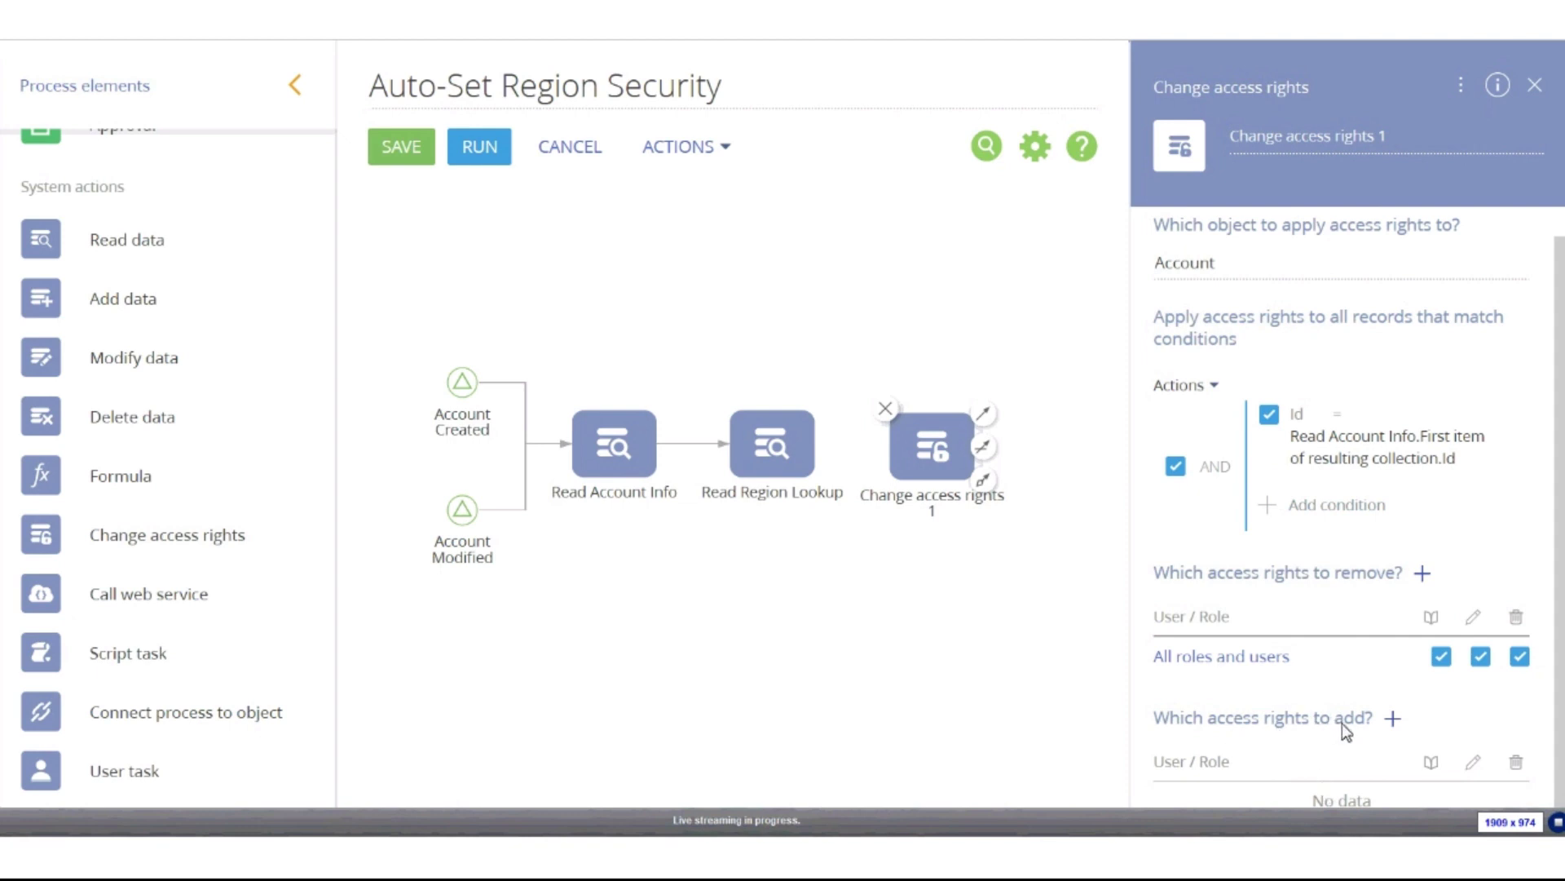
pyautogui.click(1394, 722)
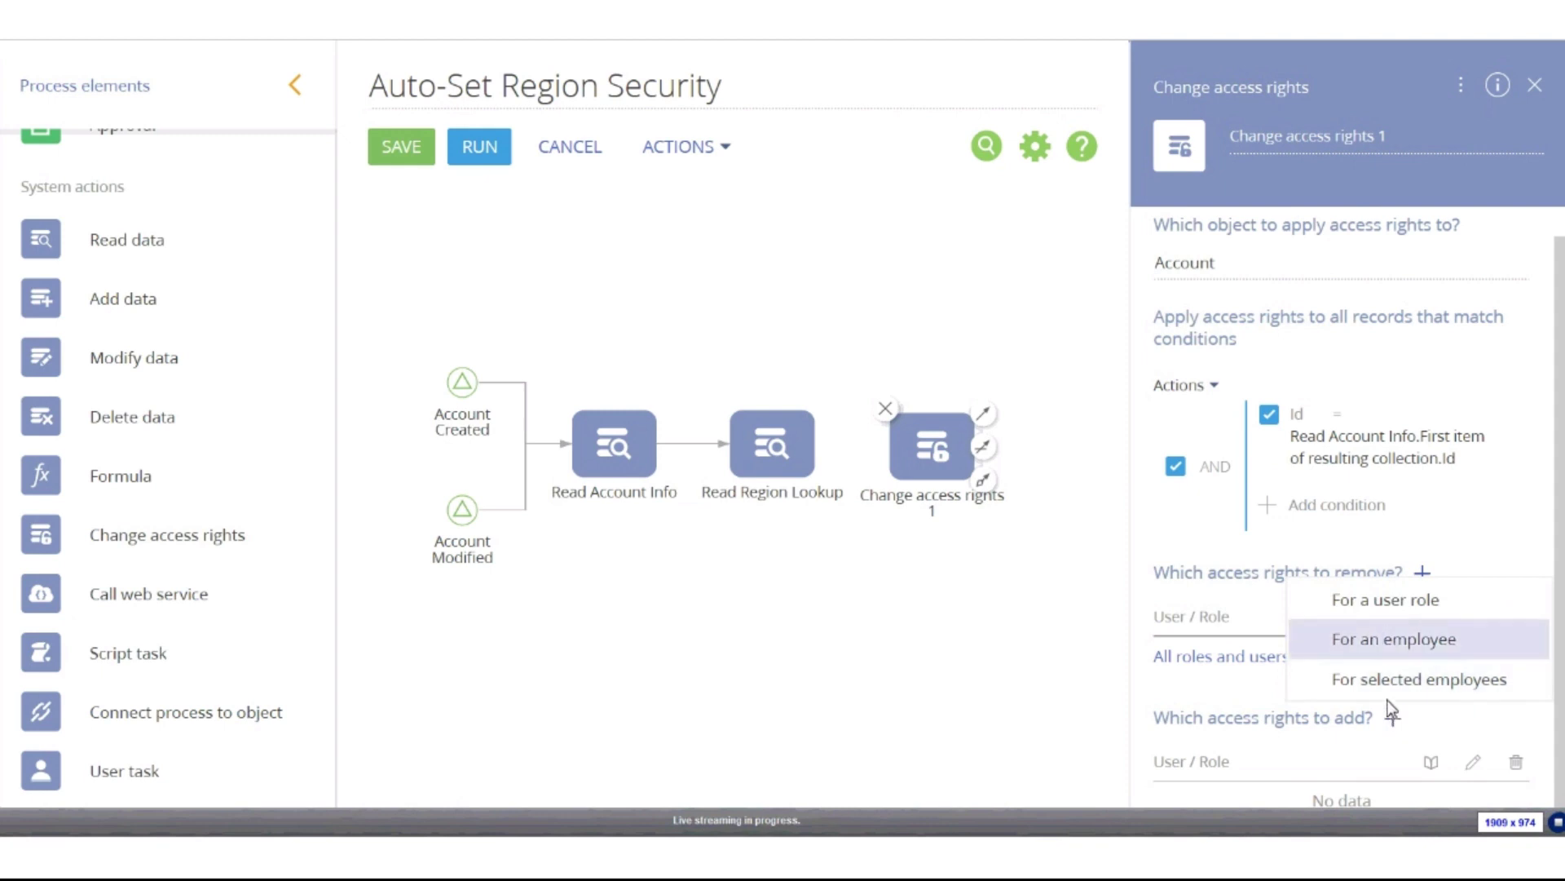
pyautogui.click(1371, 600)
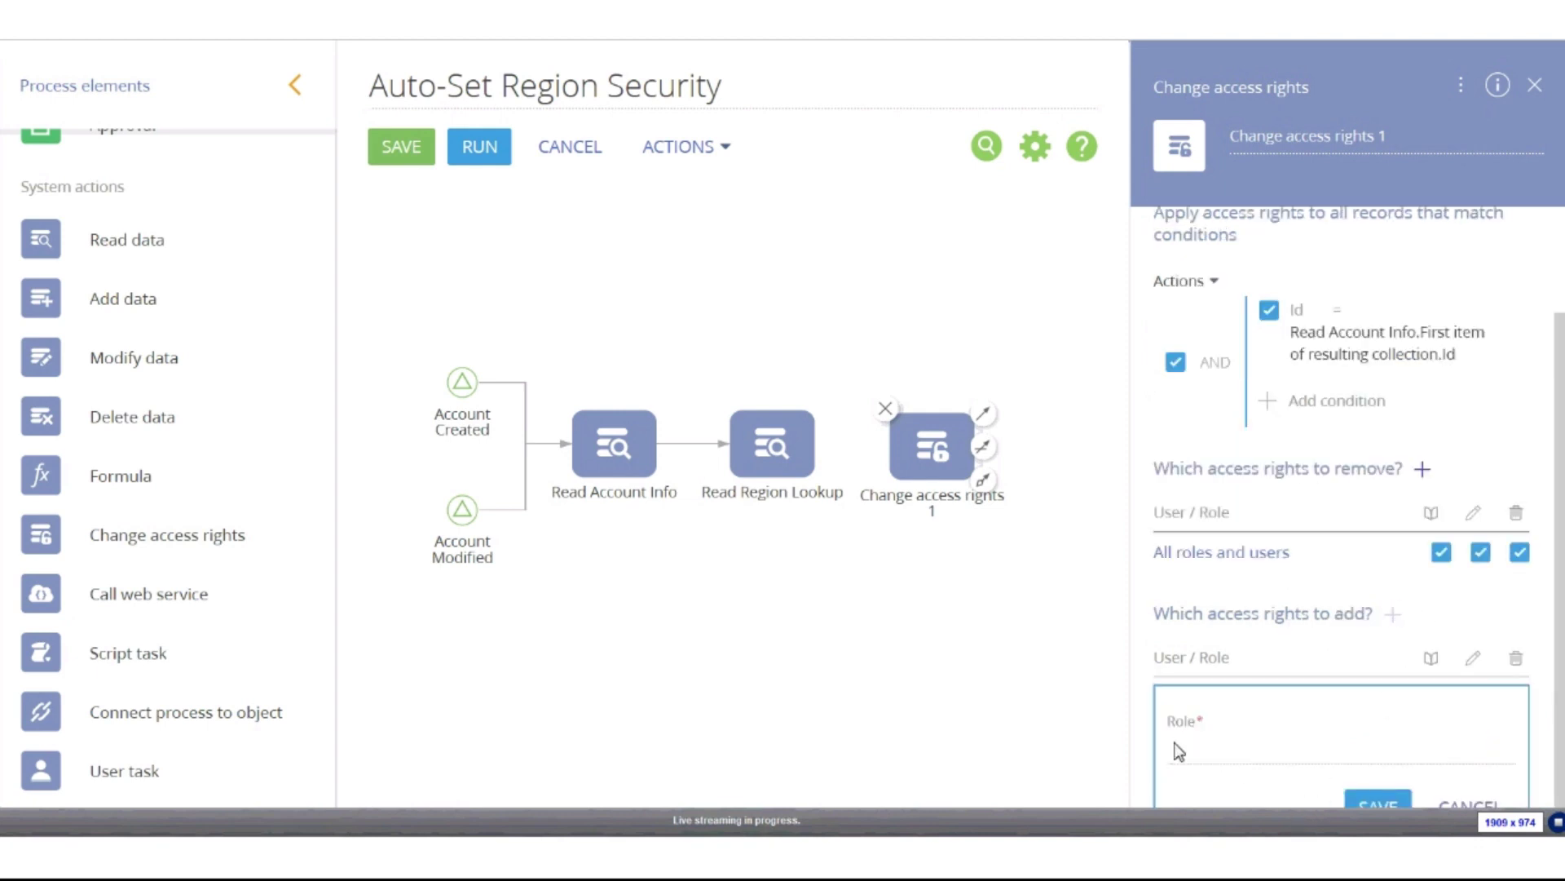
pyautogui.click(1192, 718)
pyautogui.click(1492, 750)
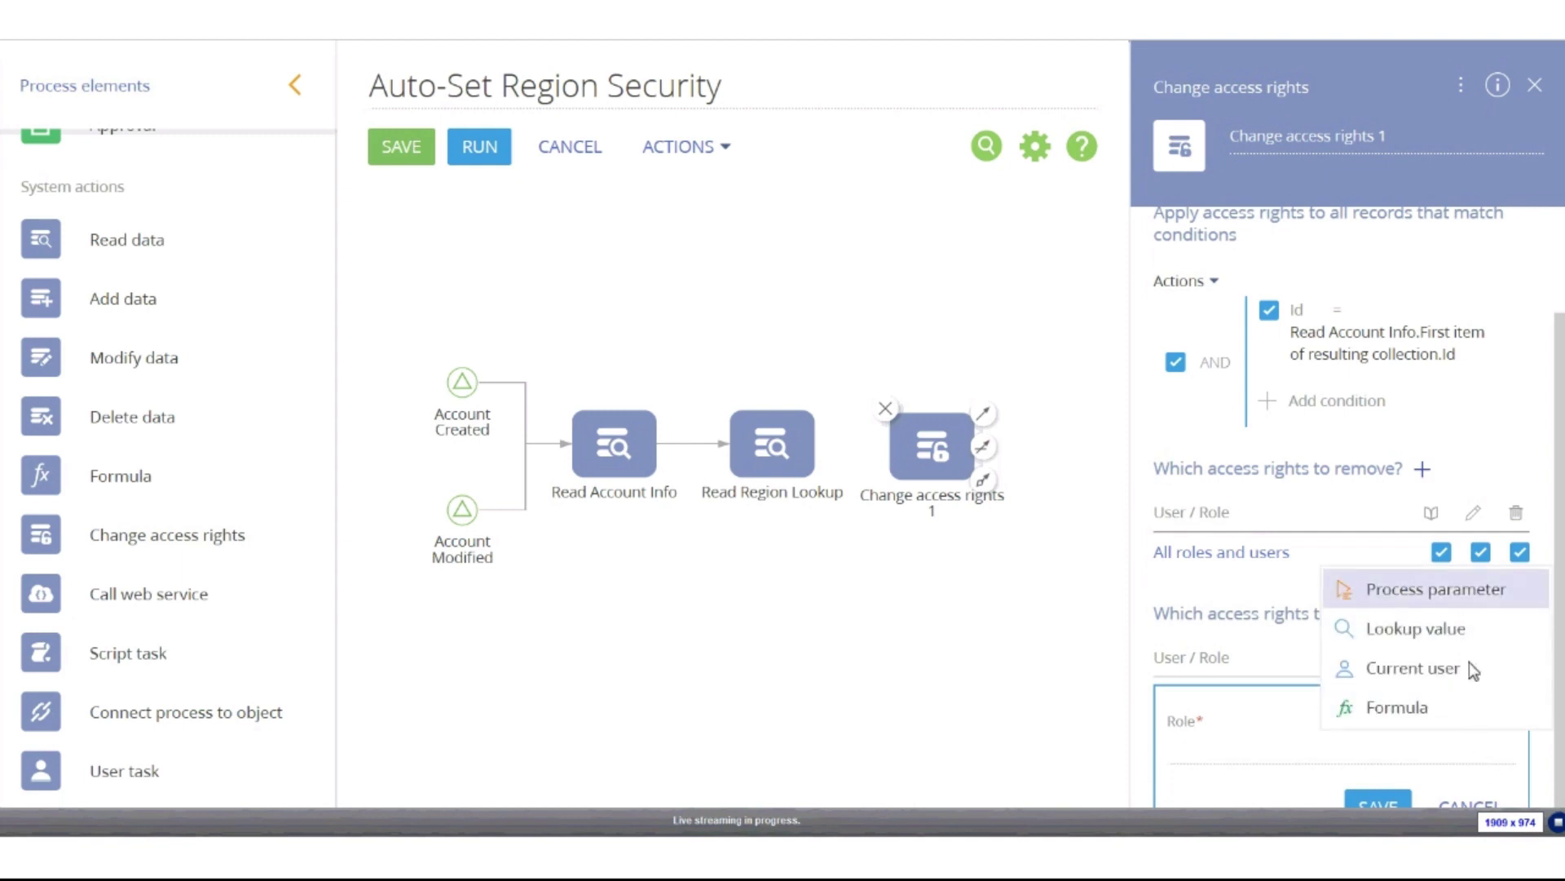
pyautogui.click(1411, 595)
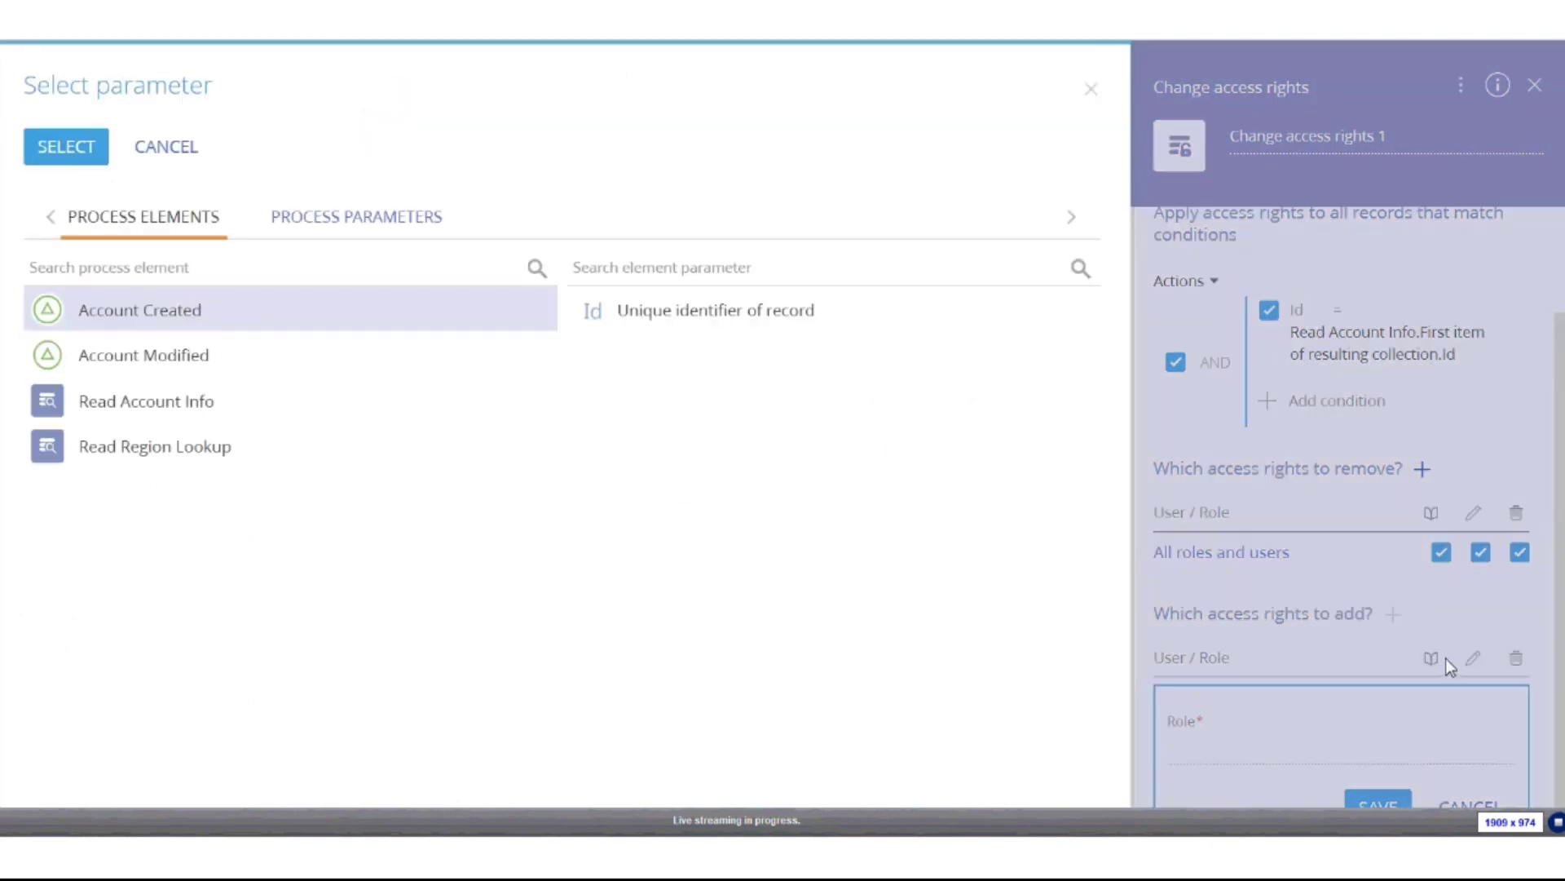
pyautogui.click(157, 453)
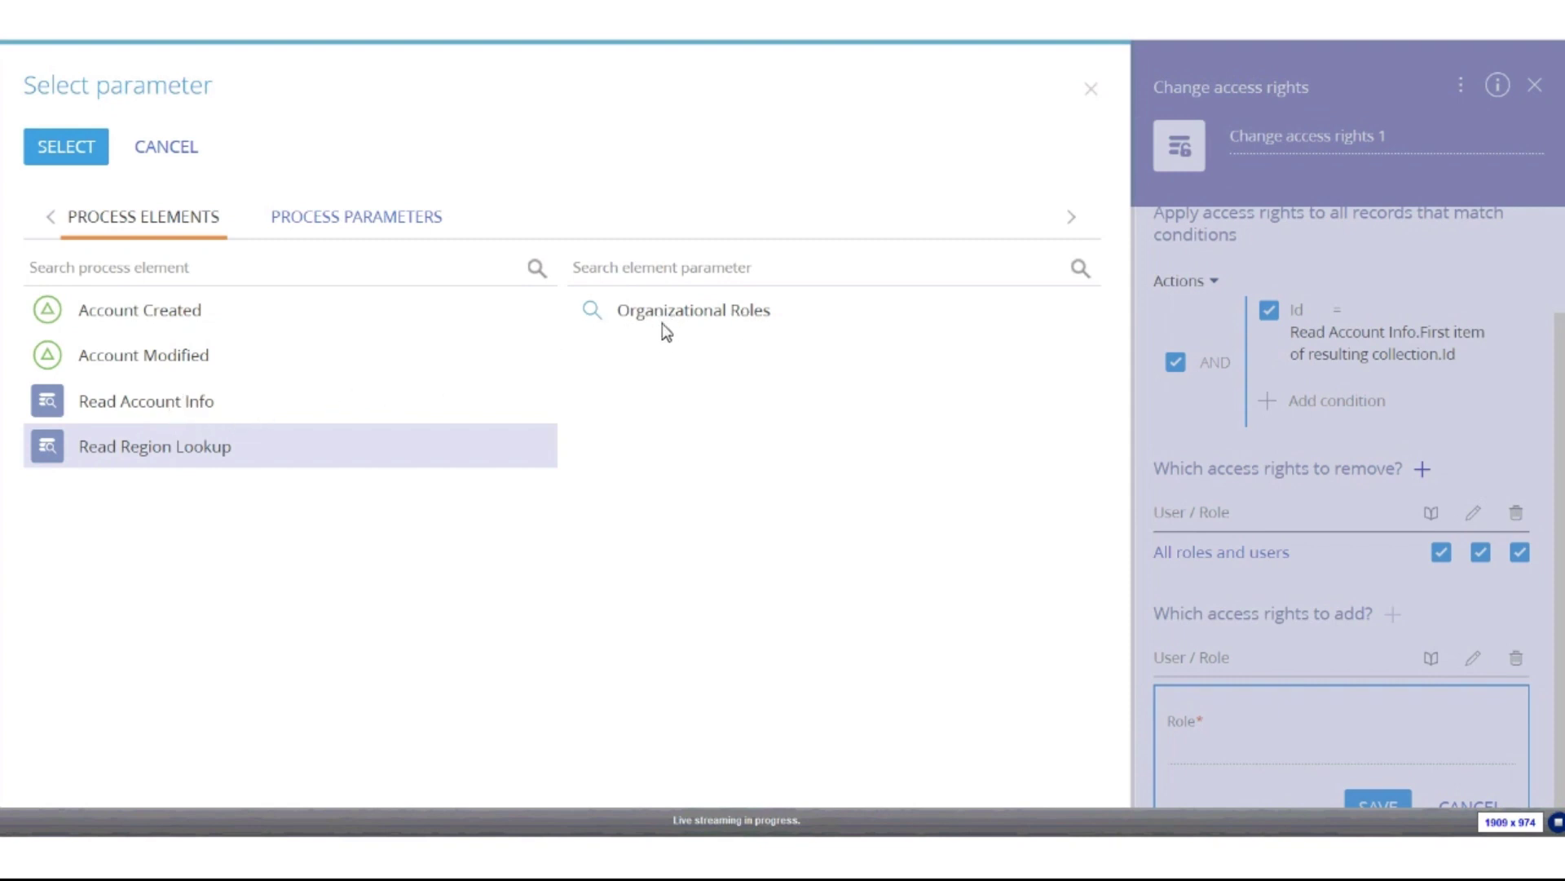
pyautogui.doubleClick(678, 309)
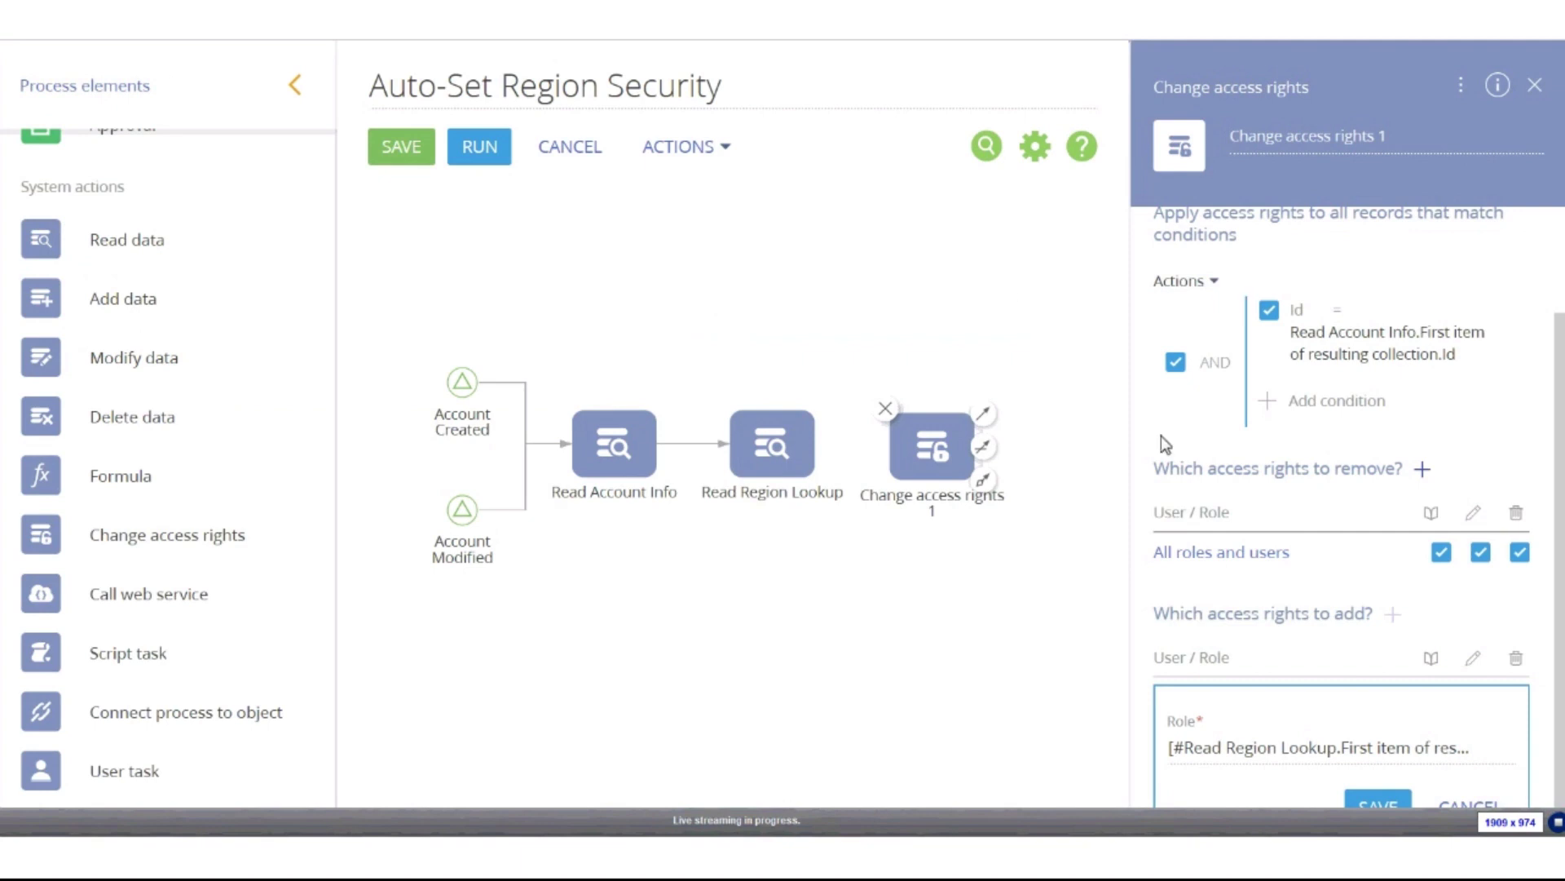
pyautogui.scroll(-1, 1182, 657)
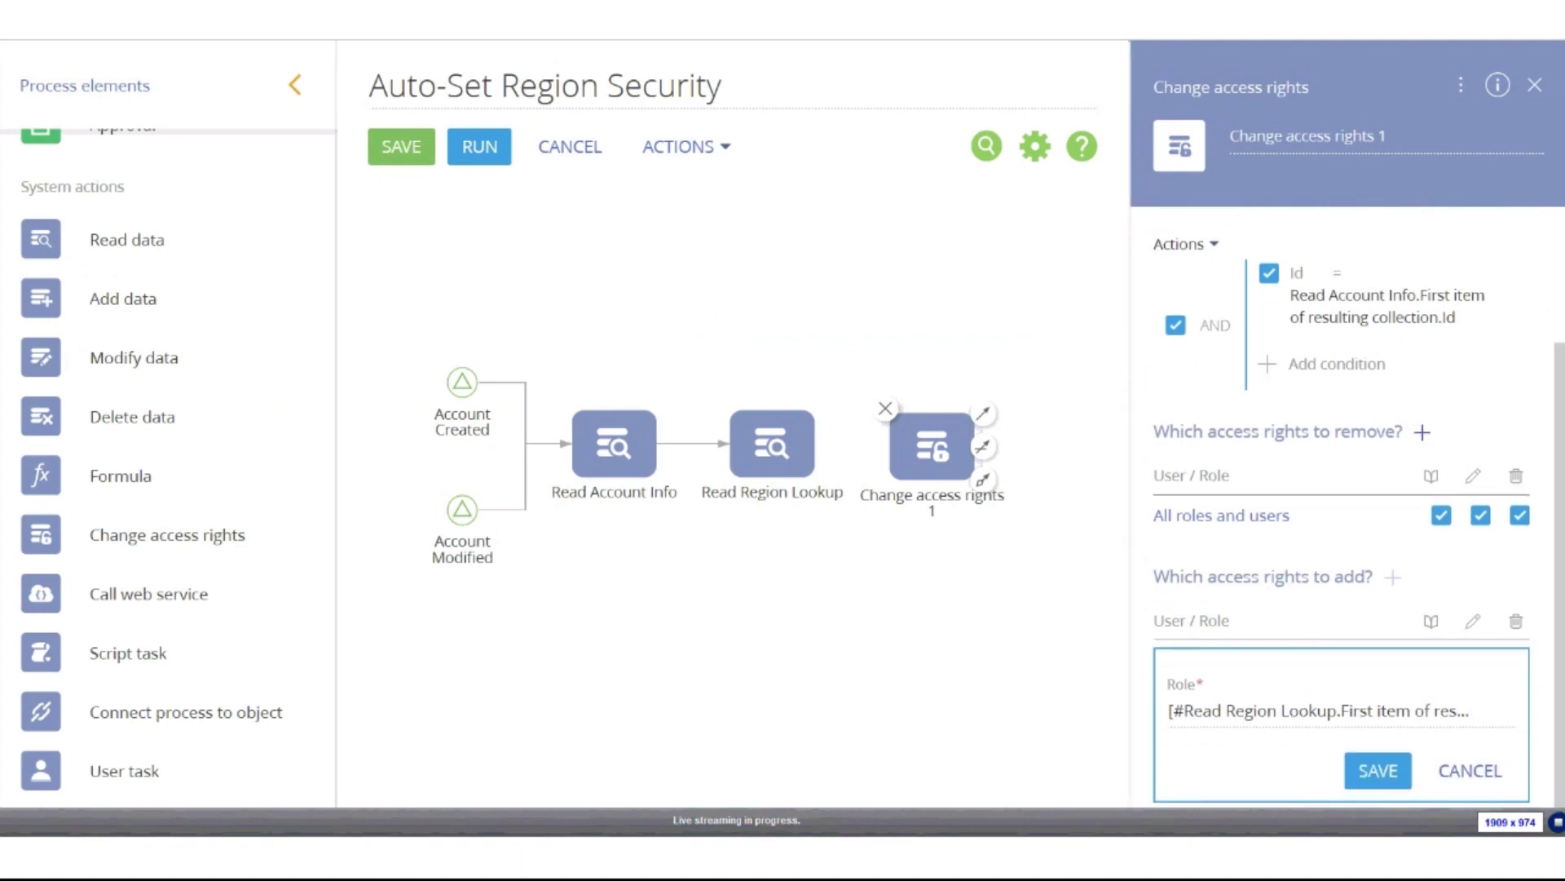
pyautogui.click(1379, 771)
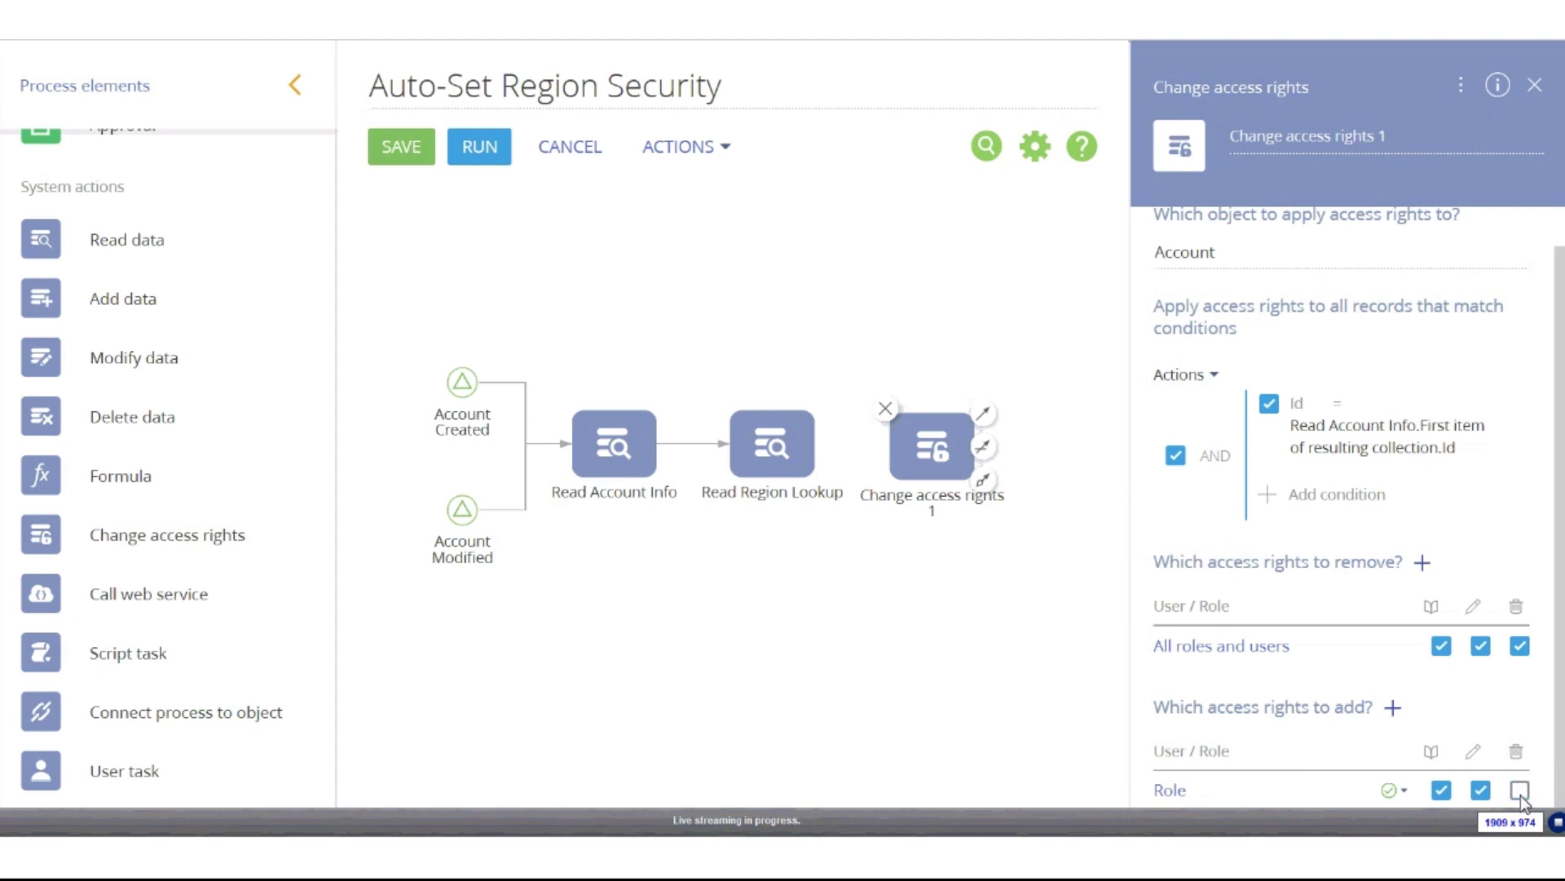
pyautogui.click(1522, 791)
# - Rename the Change access rights element as Set Account Security
pyautogui.moveTo(1394, 135); pyautogui.dragTo(875, 158)
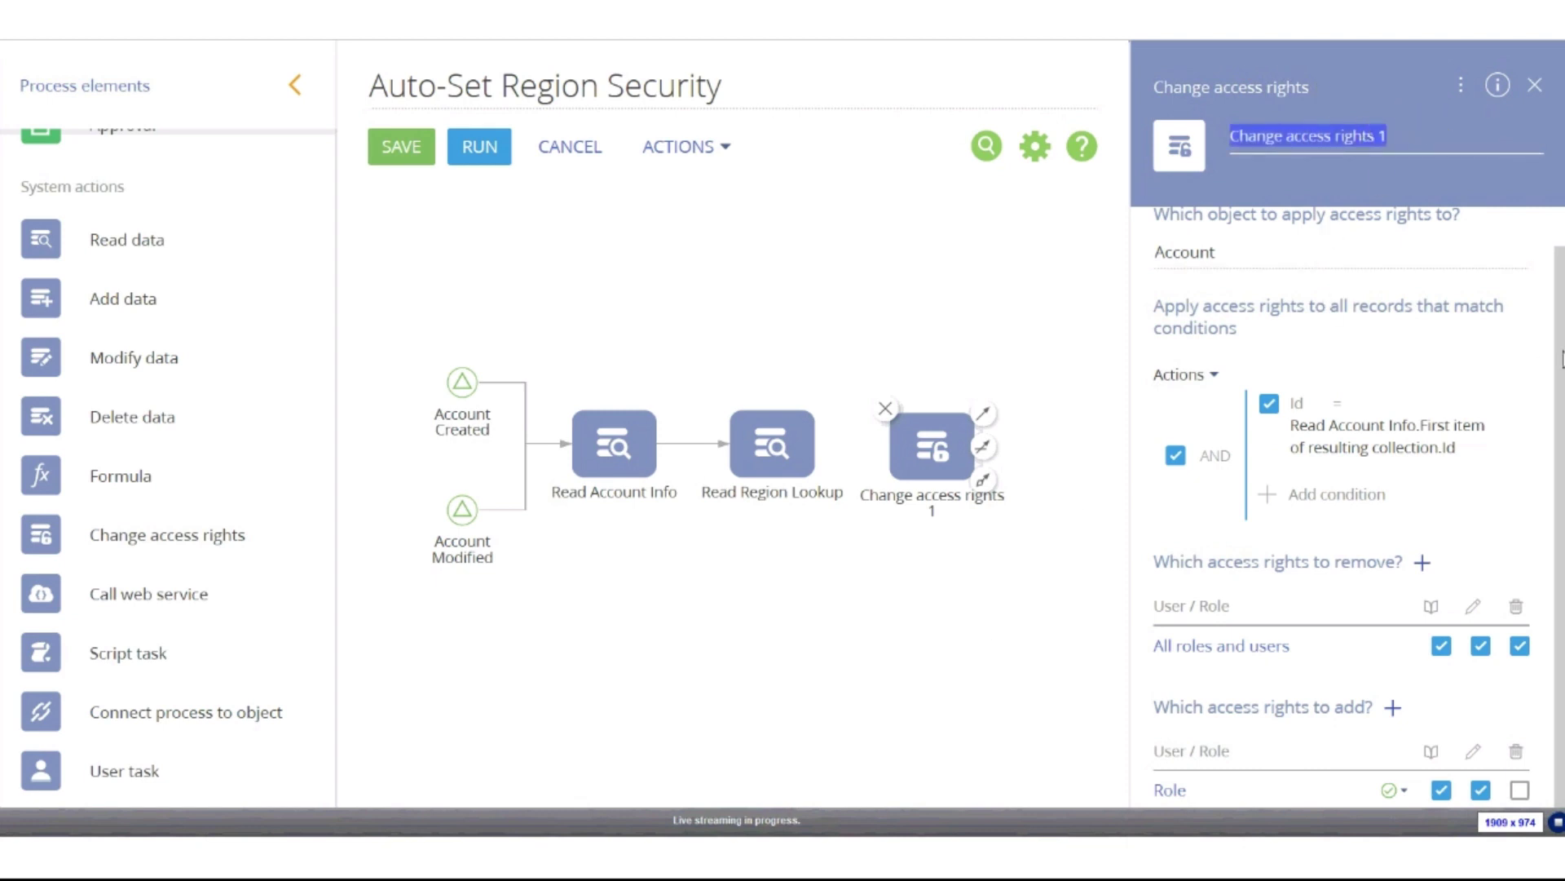
pyautogui.write('Set Accou')
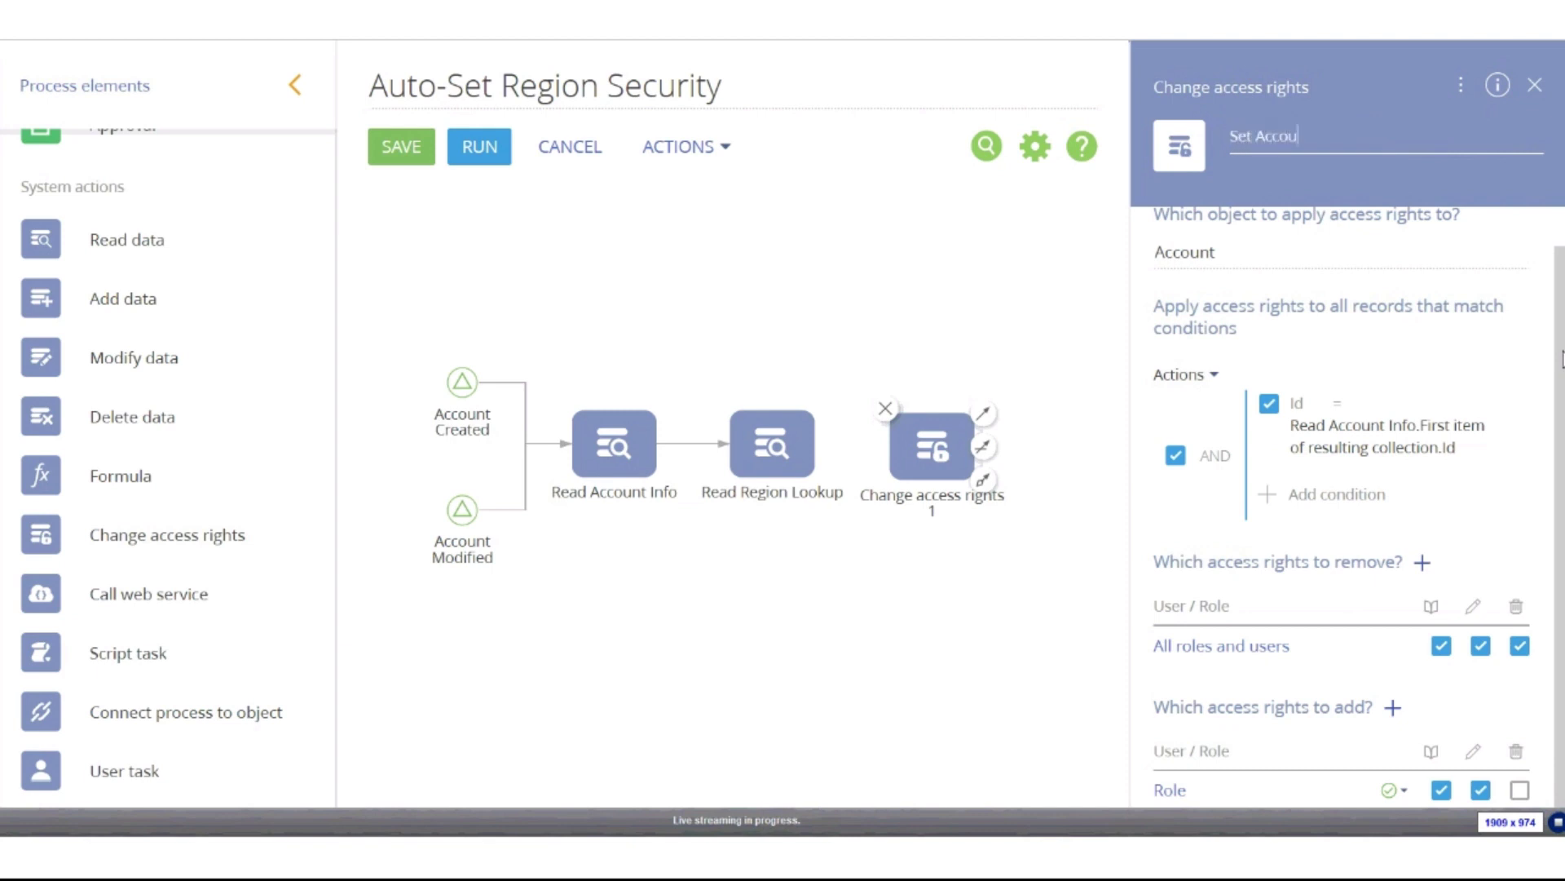
pyautogui.write('nt Security')
pyautogui.click(649, 375)
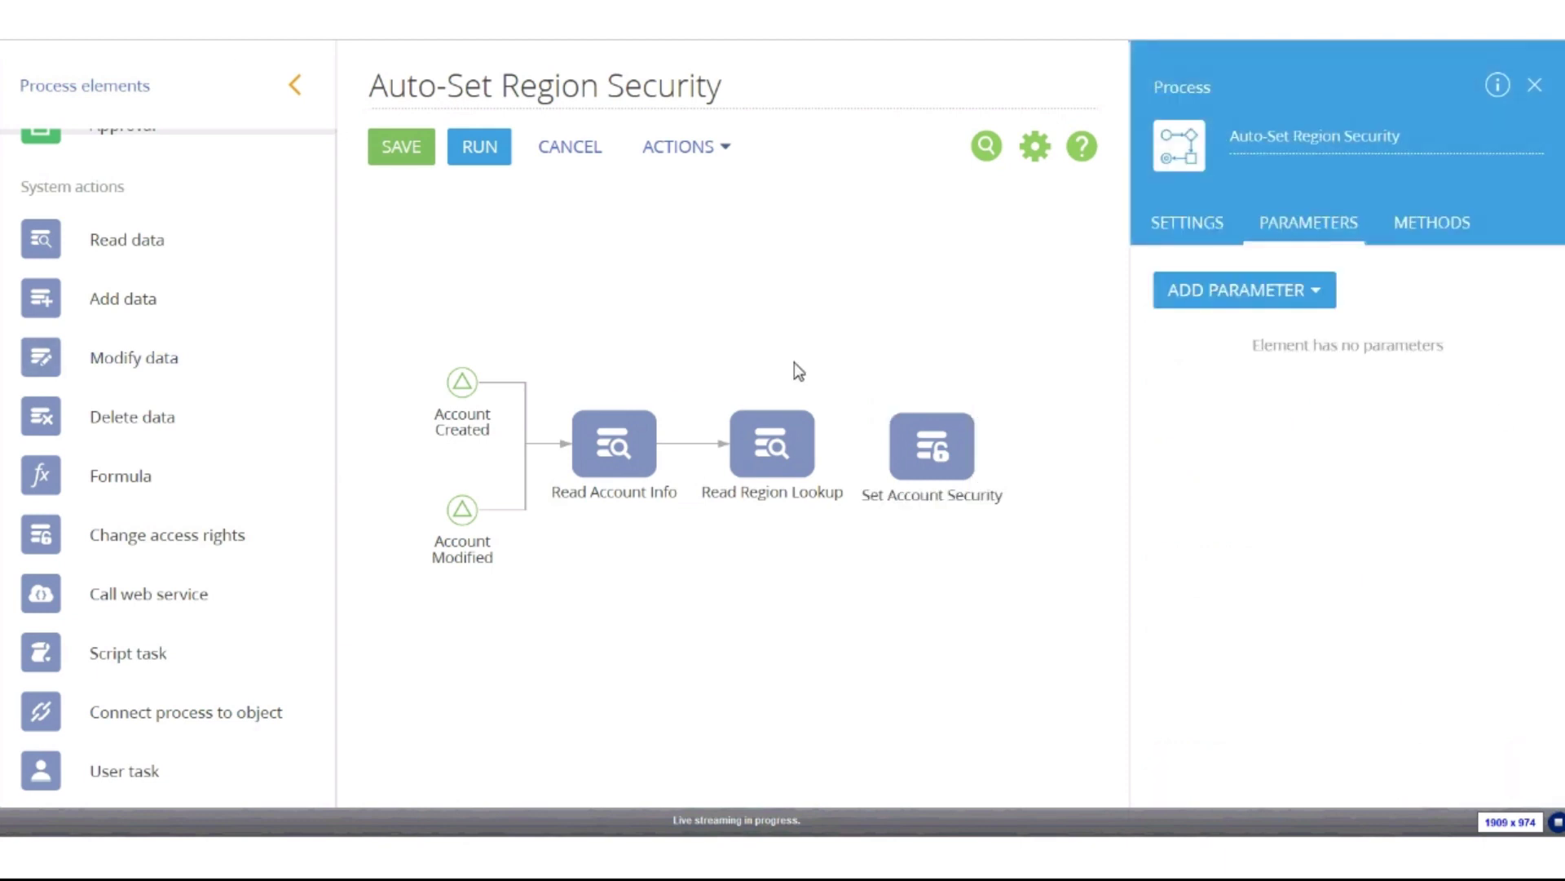
# - Connect Read Region Lookup to Set Account Security with a sequence flow and move both elements closer to Read Account Info
pyautogui.click(757, 424)
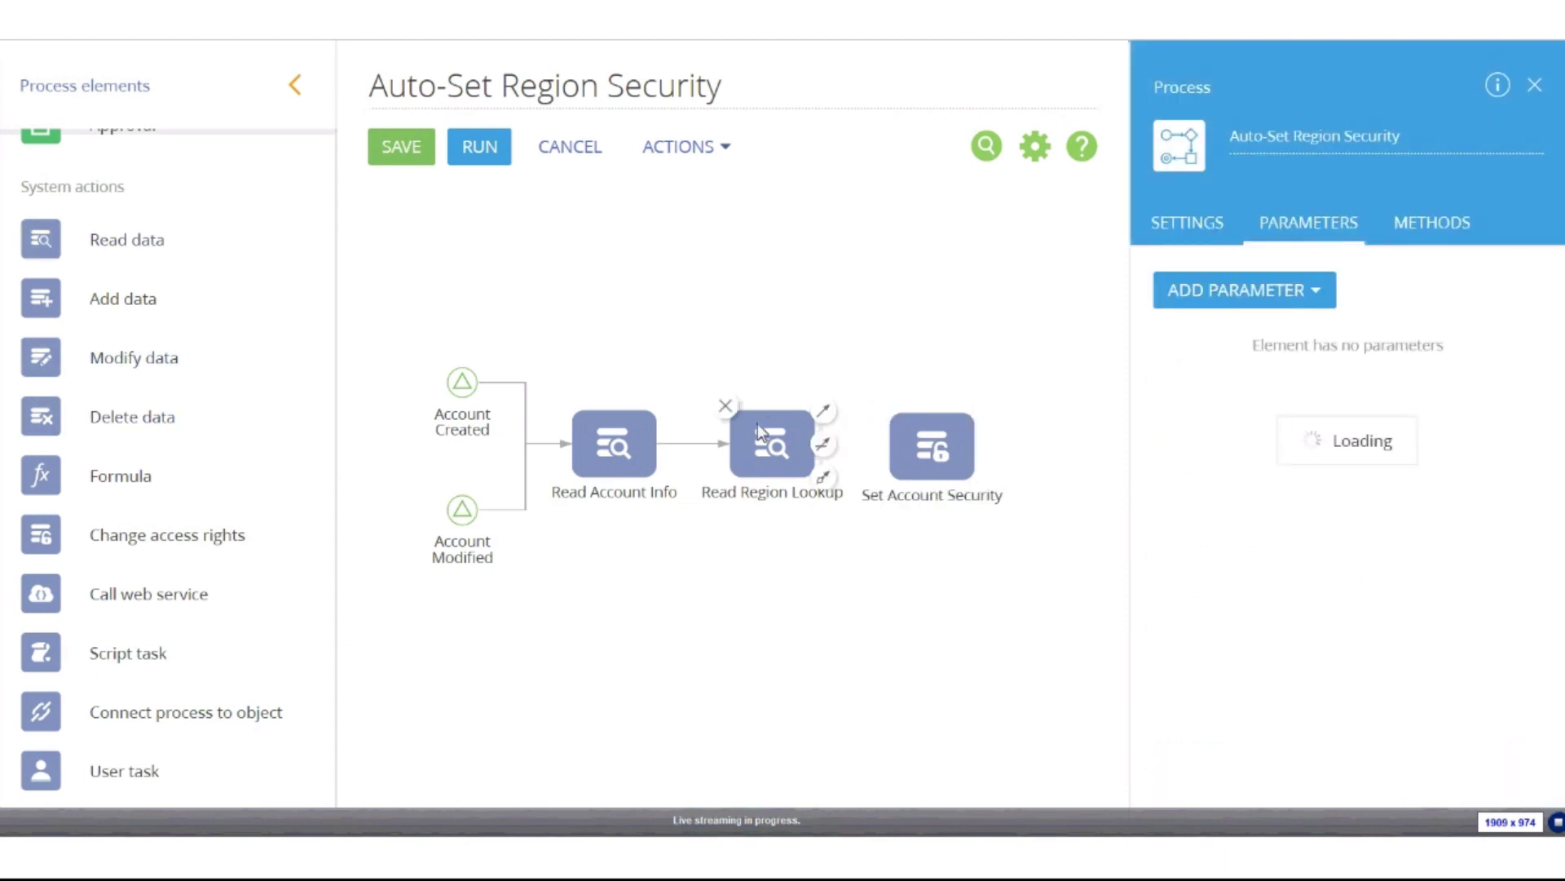
pyautogui.moveTo(822, 412); pyautogui.dragTo(897, 437)
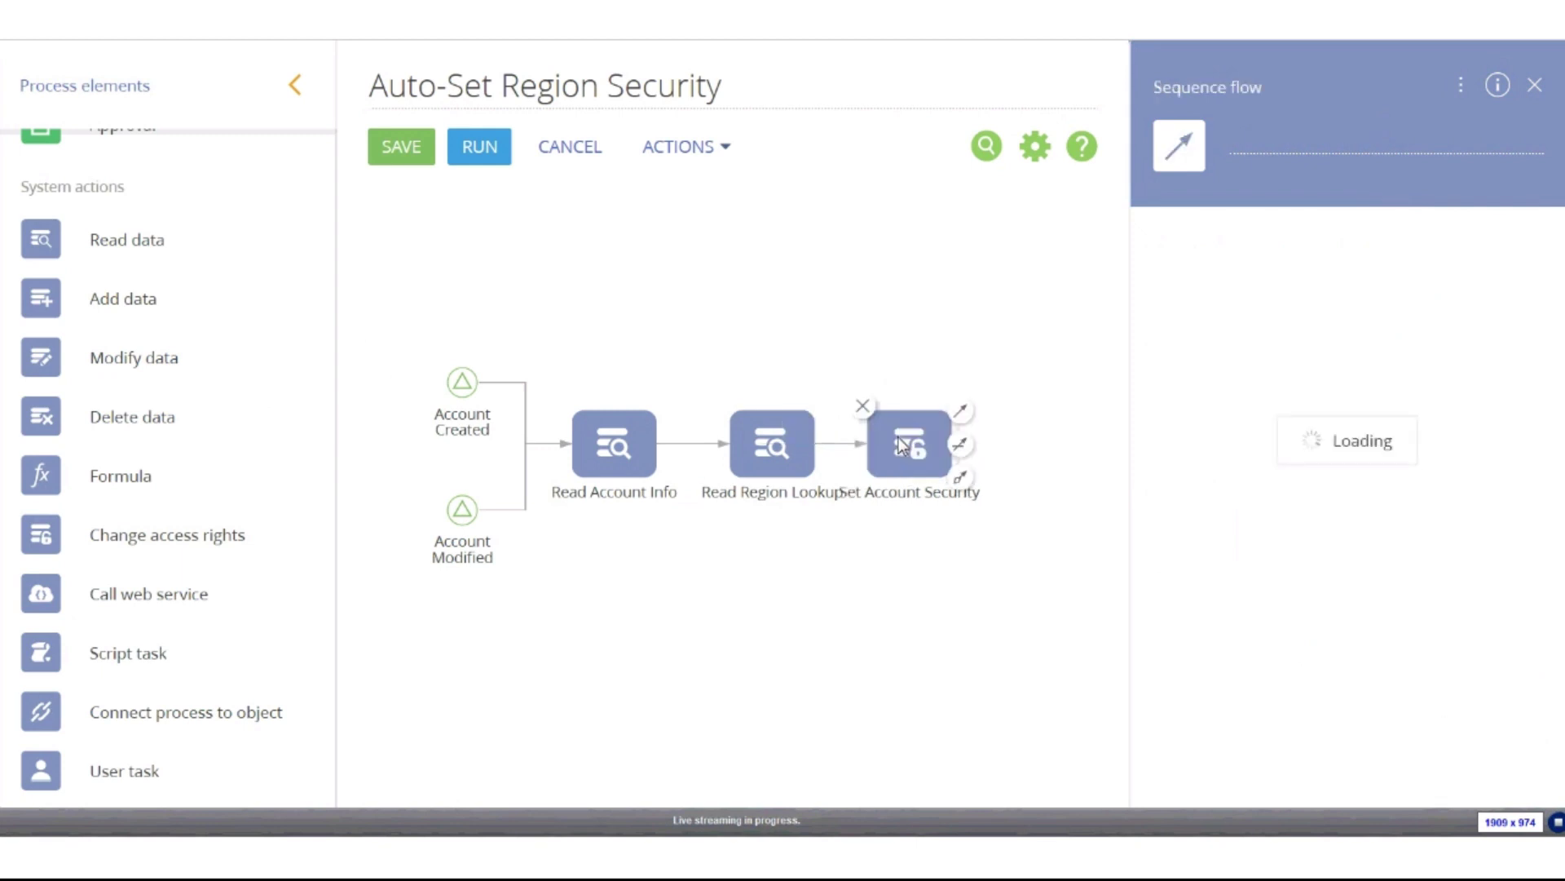
pyautogui.moveTo(751, 448); pyautogui.dragTo(726, 449)
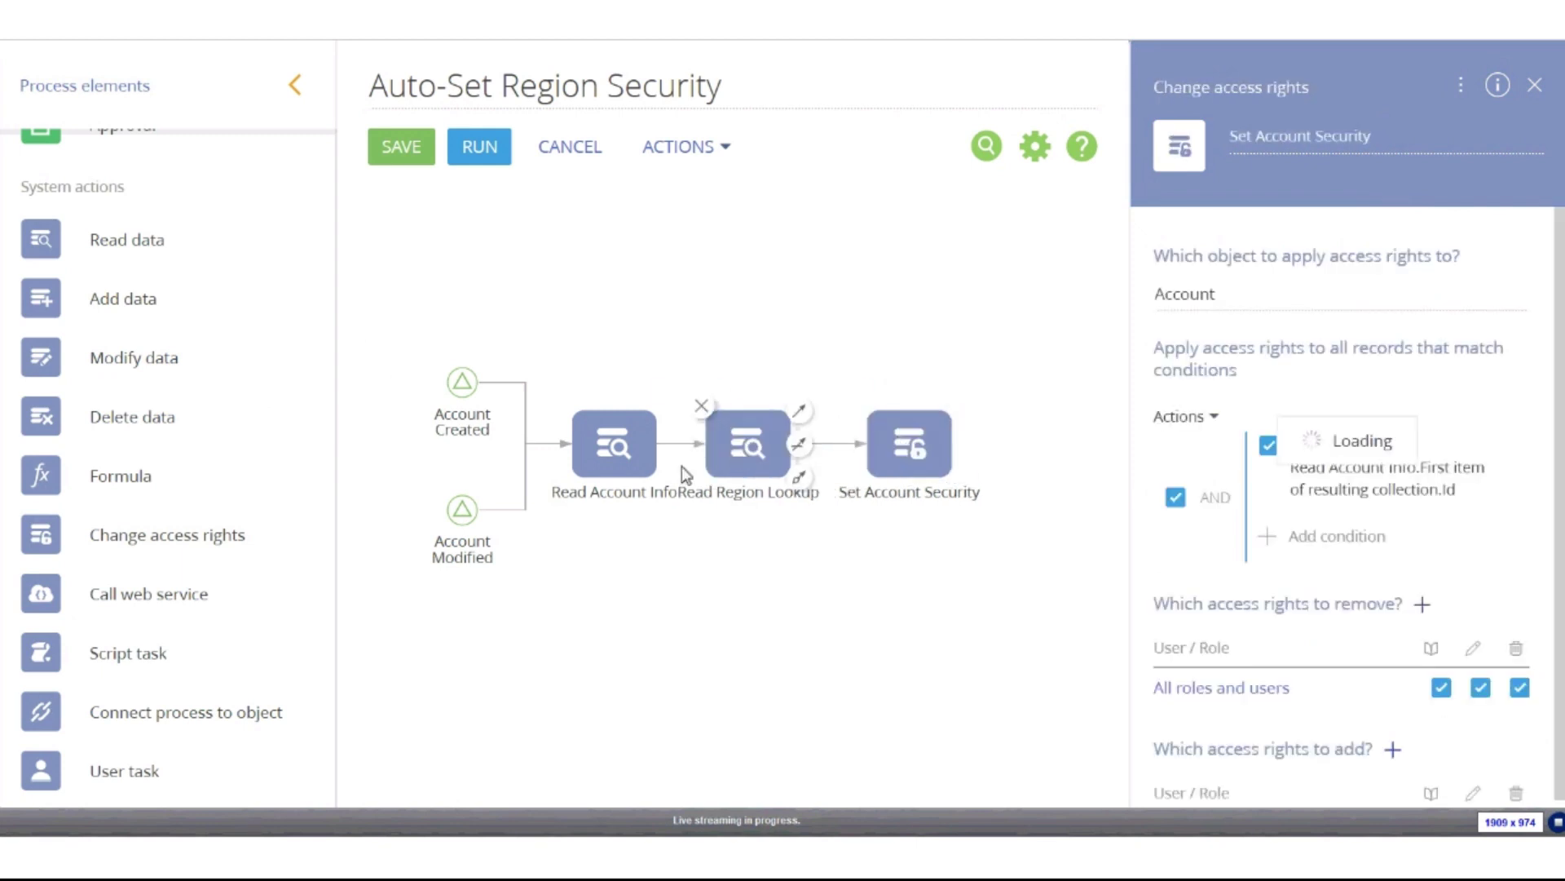
pyautogui.click(625, 448)
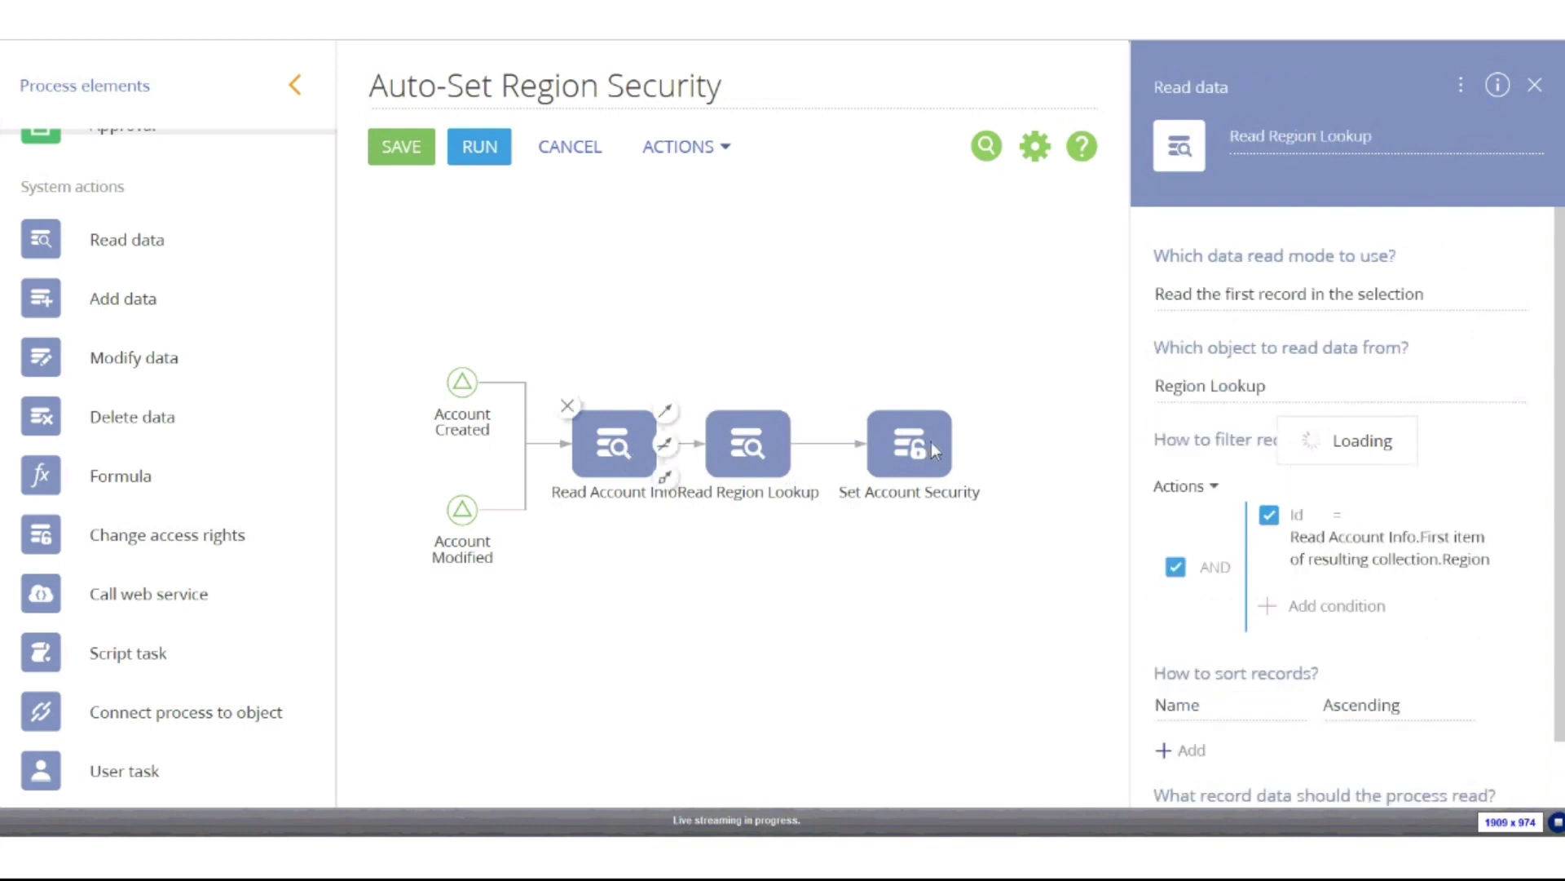
pyautogui.click(931, 444)
pyautogui.moveTo(913, 452); pyautogui.dragTo(893, 452)
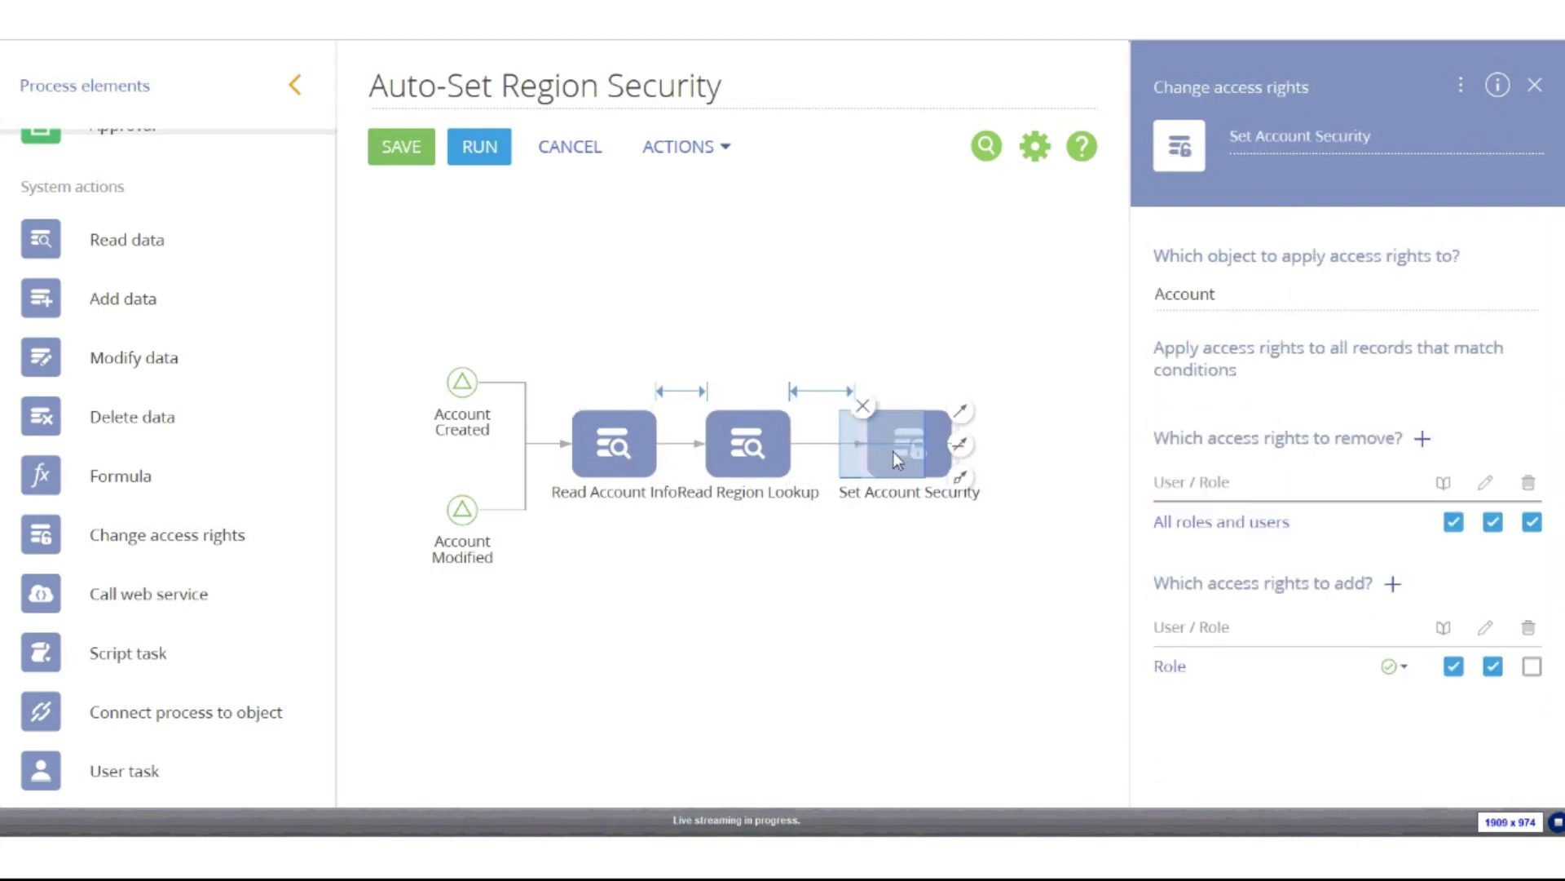
# - End the process with a Terminate event connected after Set Account Security, and save the process
pyautogui.scroll(-10, 133, 444)
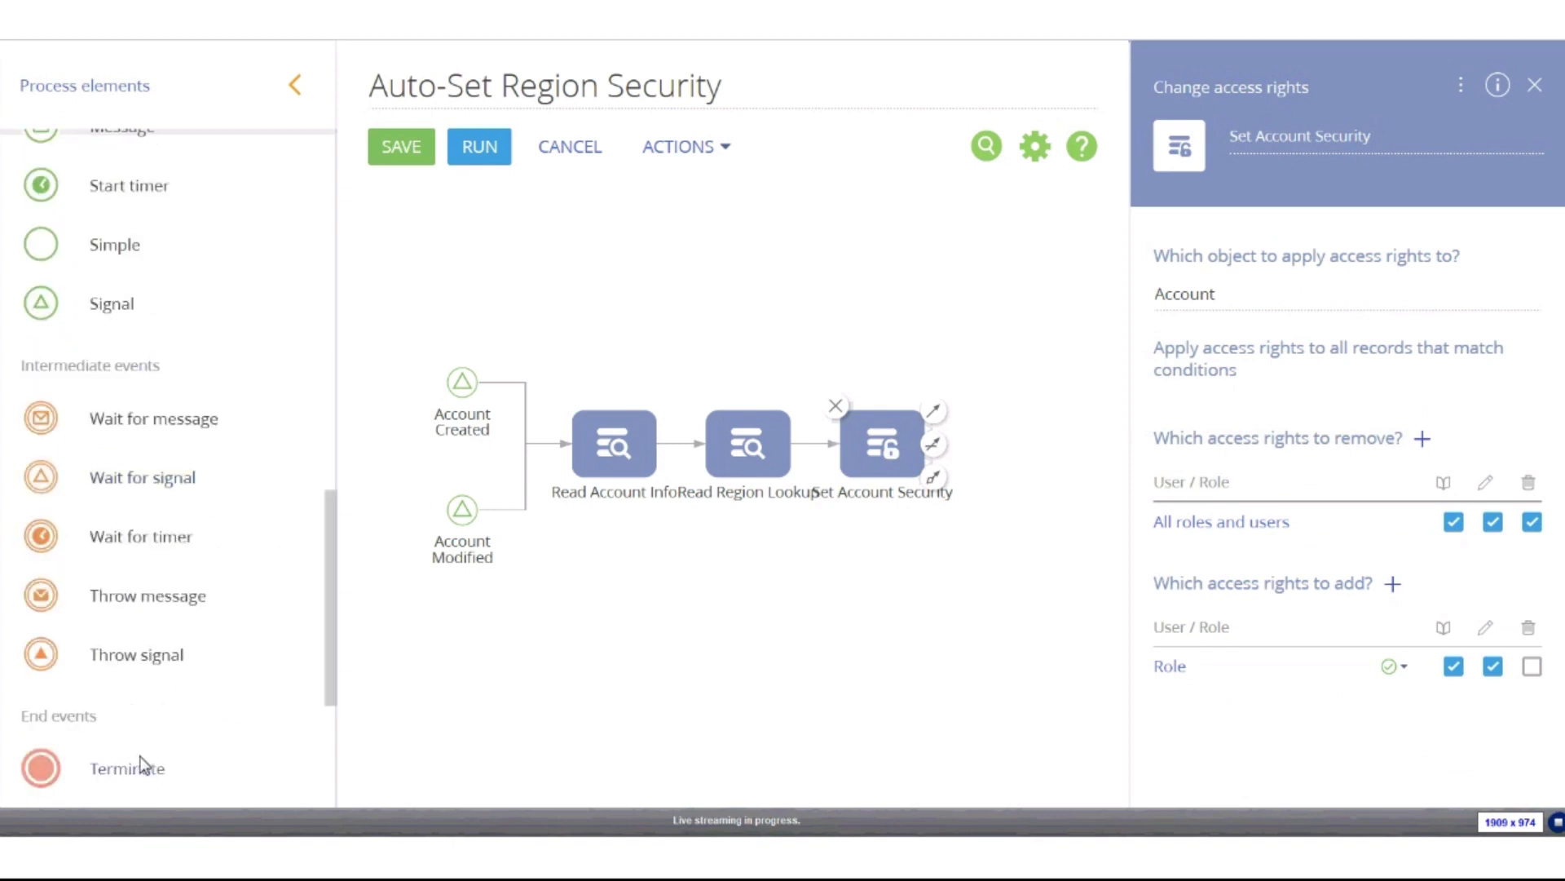
pyautogui.moveTo(140, 767); pyautogui.dragTo(991, 440)
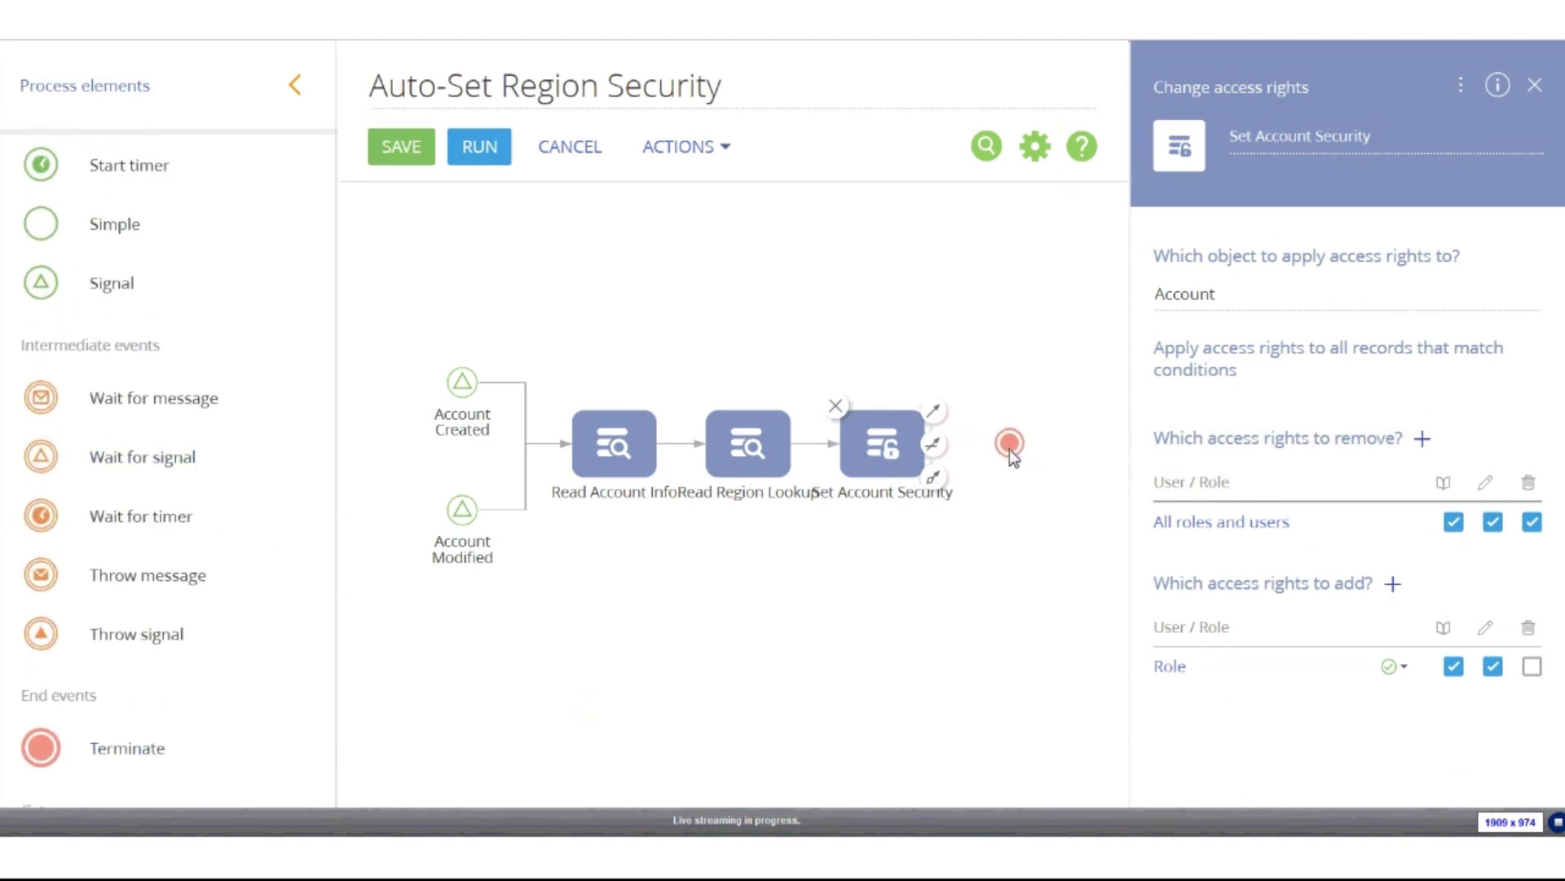
pyautogui.click(1011, 447)
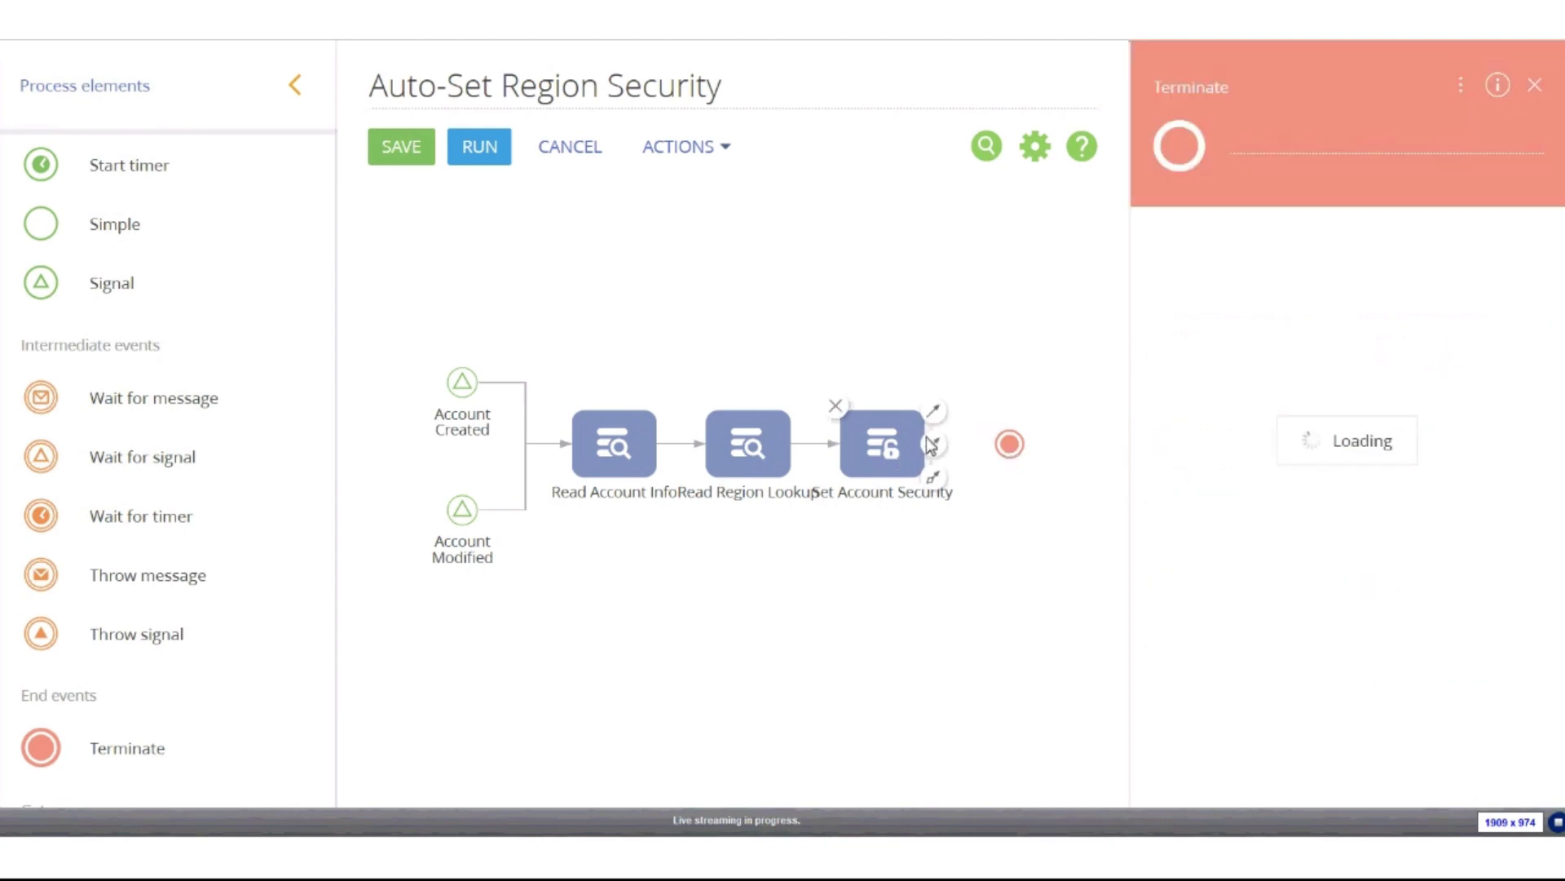
pyautogui.moveTo(934, 444); pyautogui.dragTo(1019, 455)
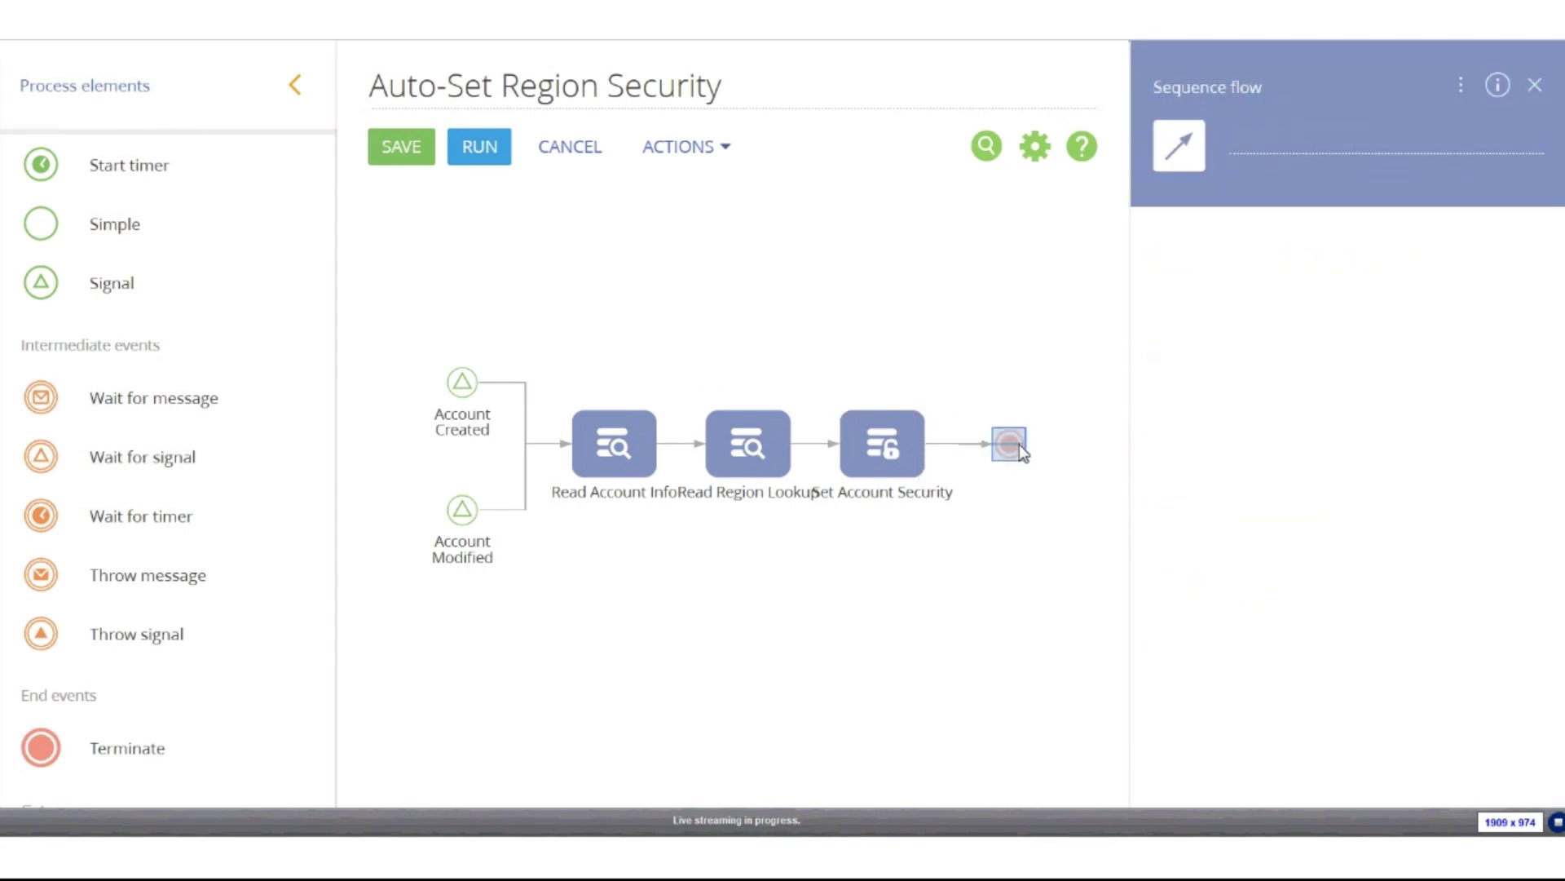
pyautogui.click(1019, 451)
pyautogui.click(898, 235)
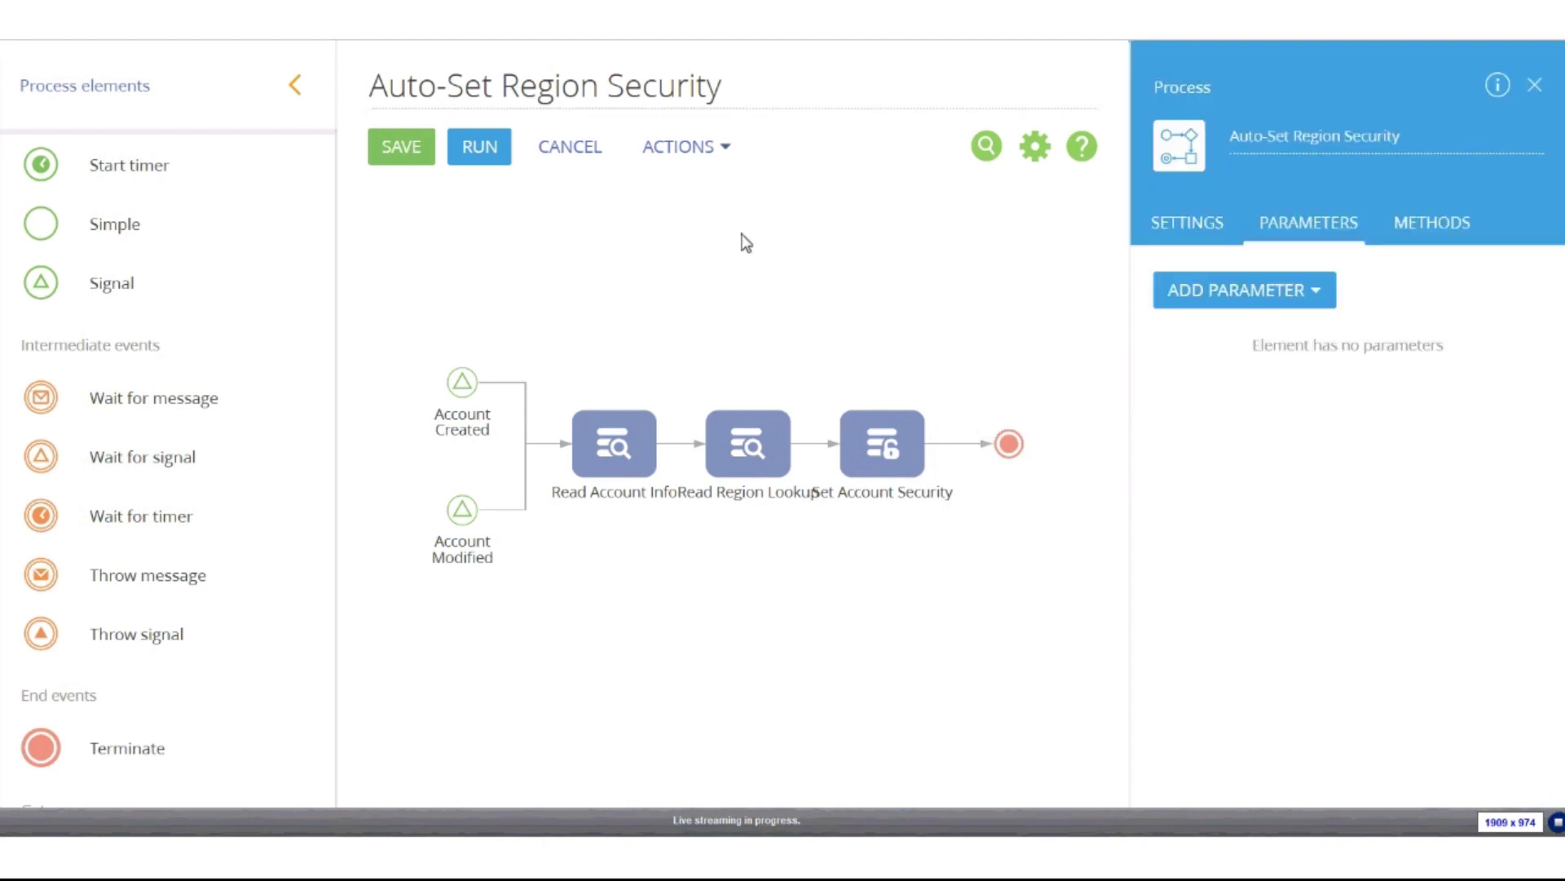
pyautogui.click(407, 155)
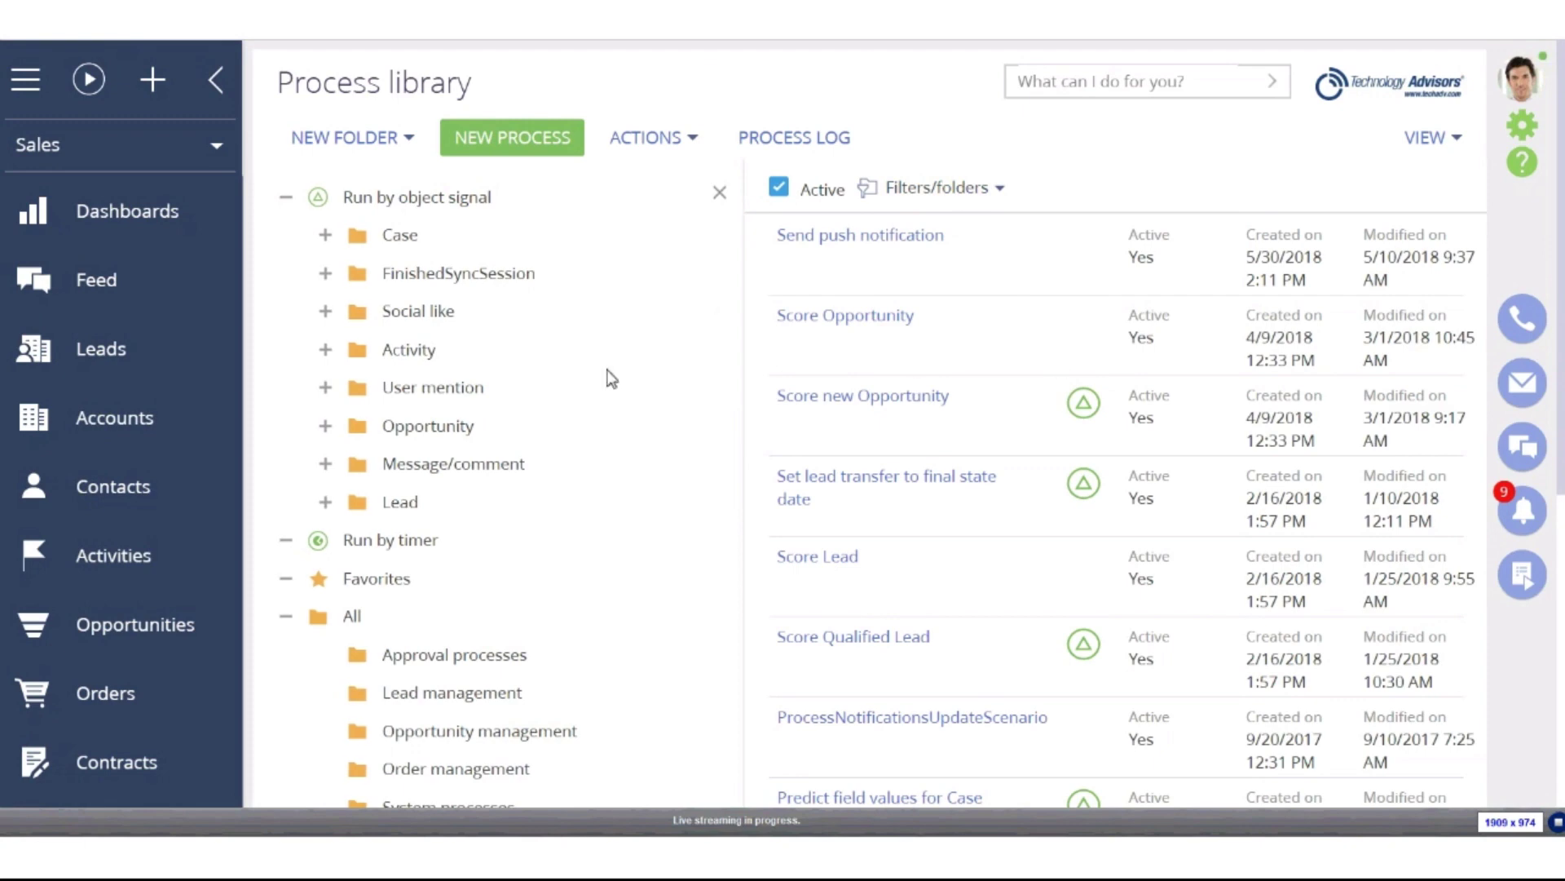
# - Filter the Accounts section by names containing "tech" and open the Technology Advisors record
pyautogui.click(143, 433)
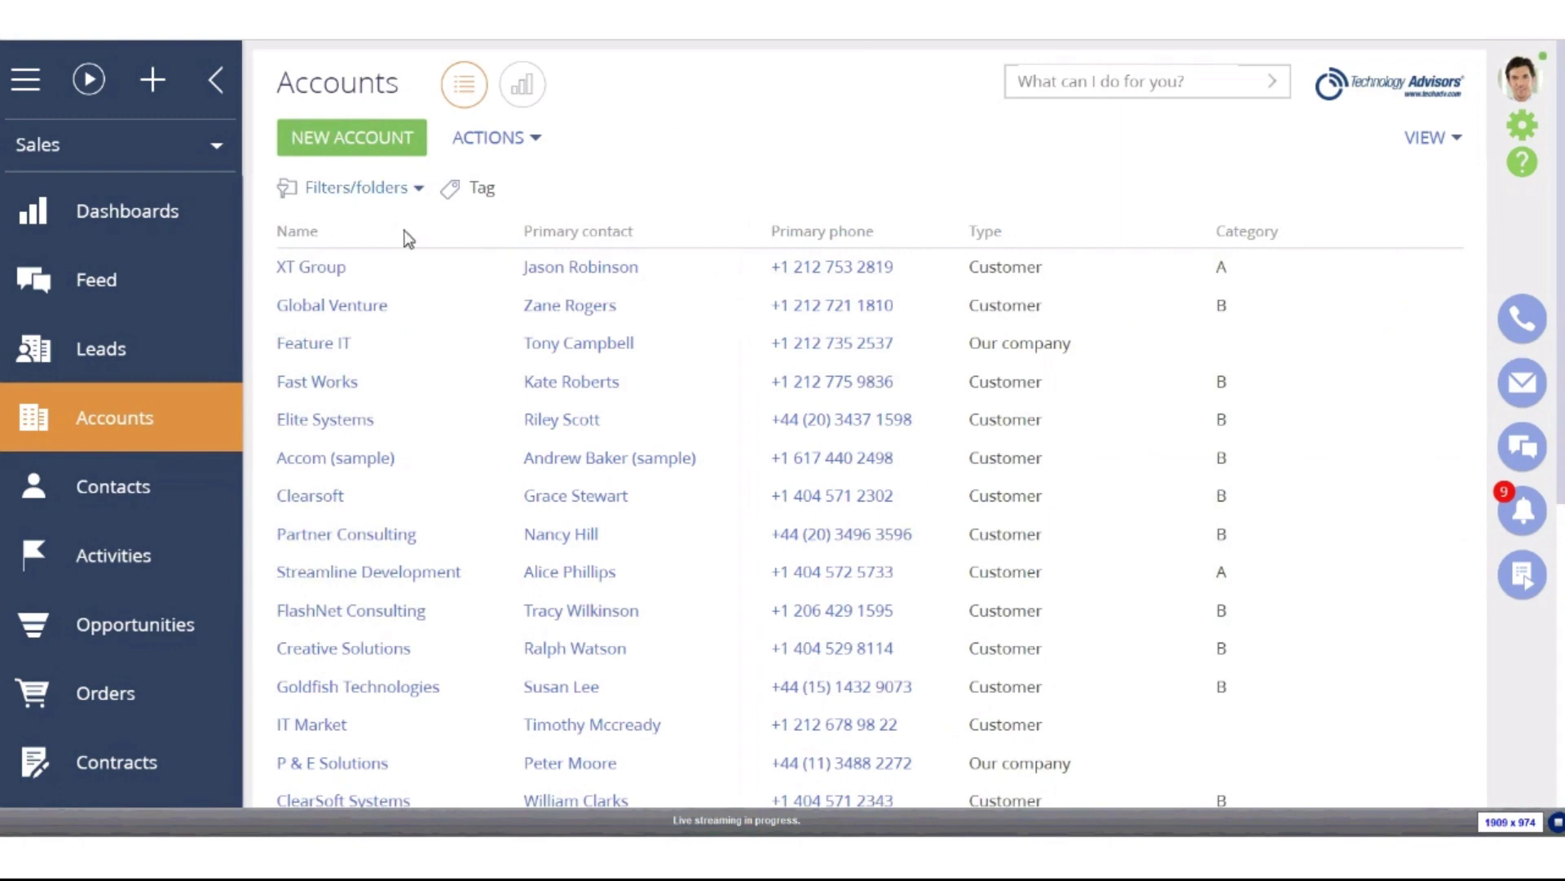
pyautogui.click(359, 187)
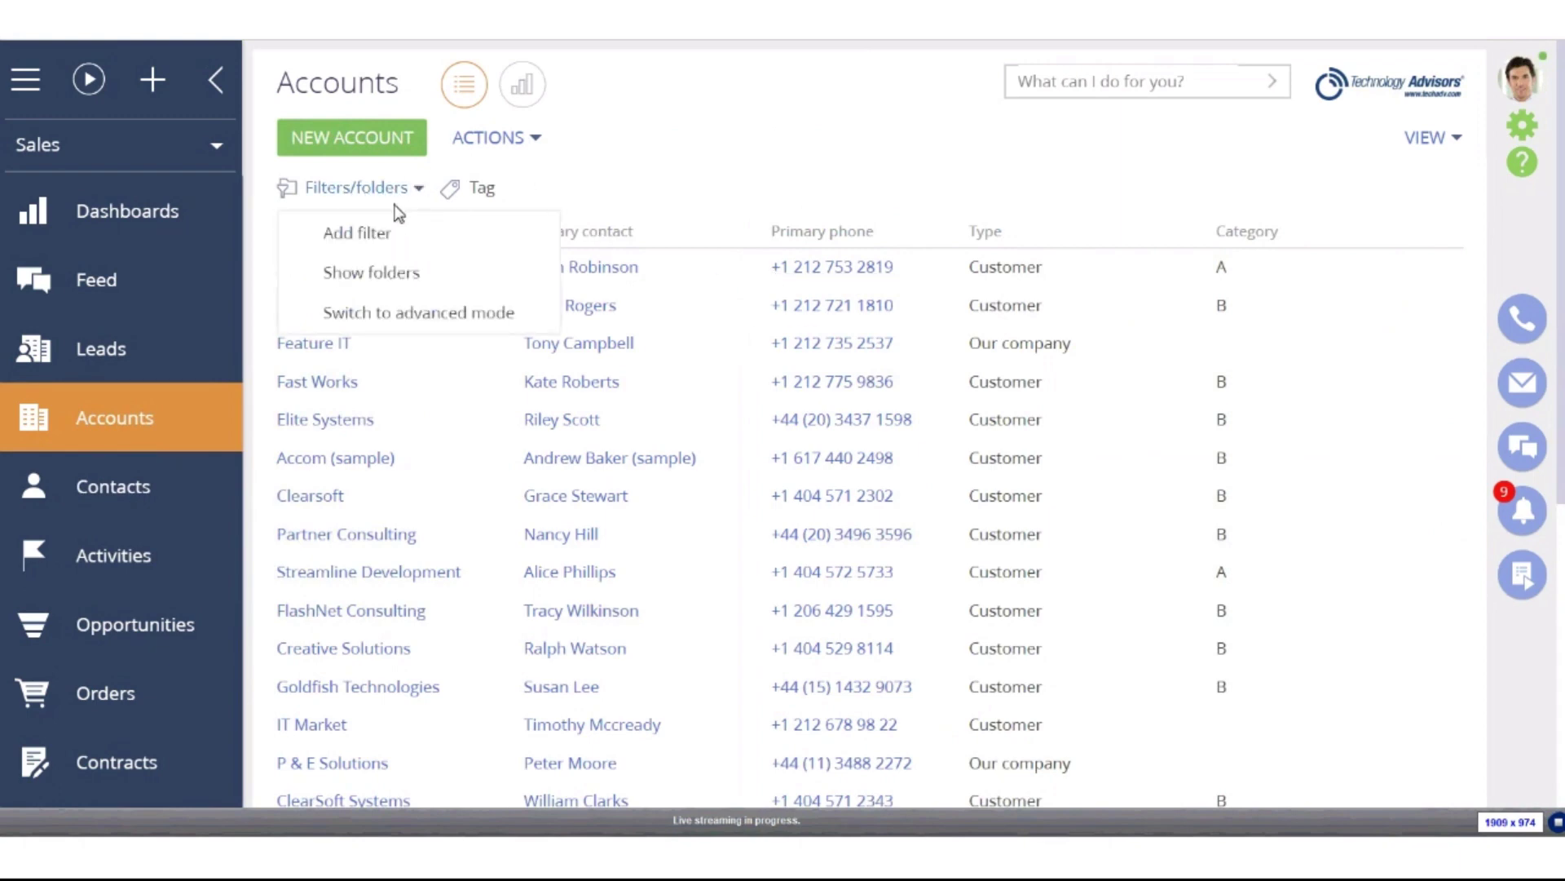
pyautogui.click(437, 232)
pyautogui.write('tech')
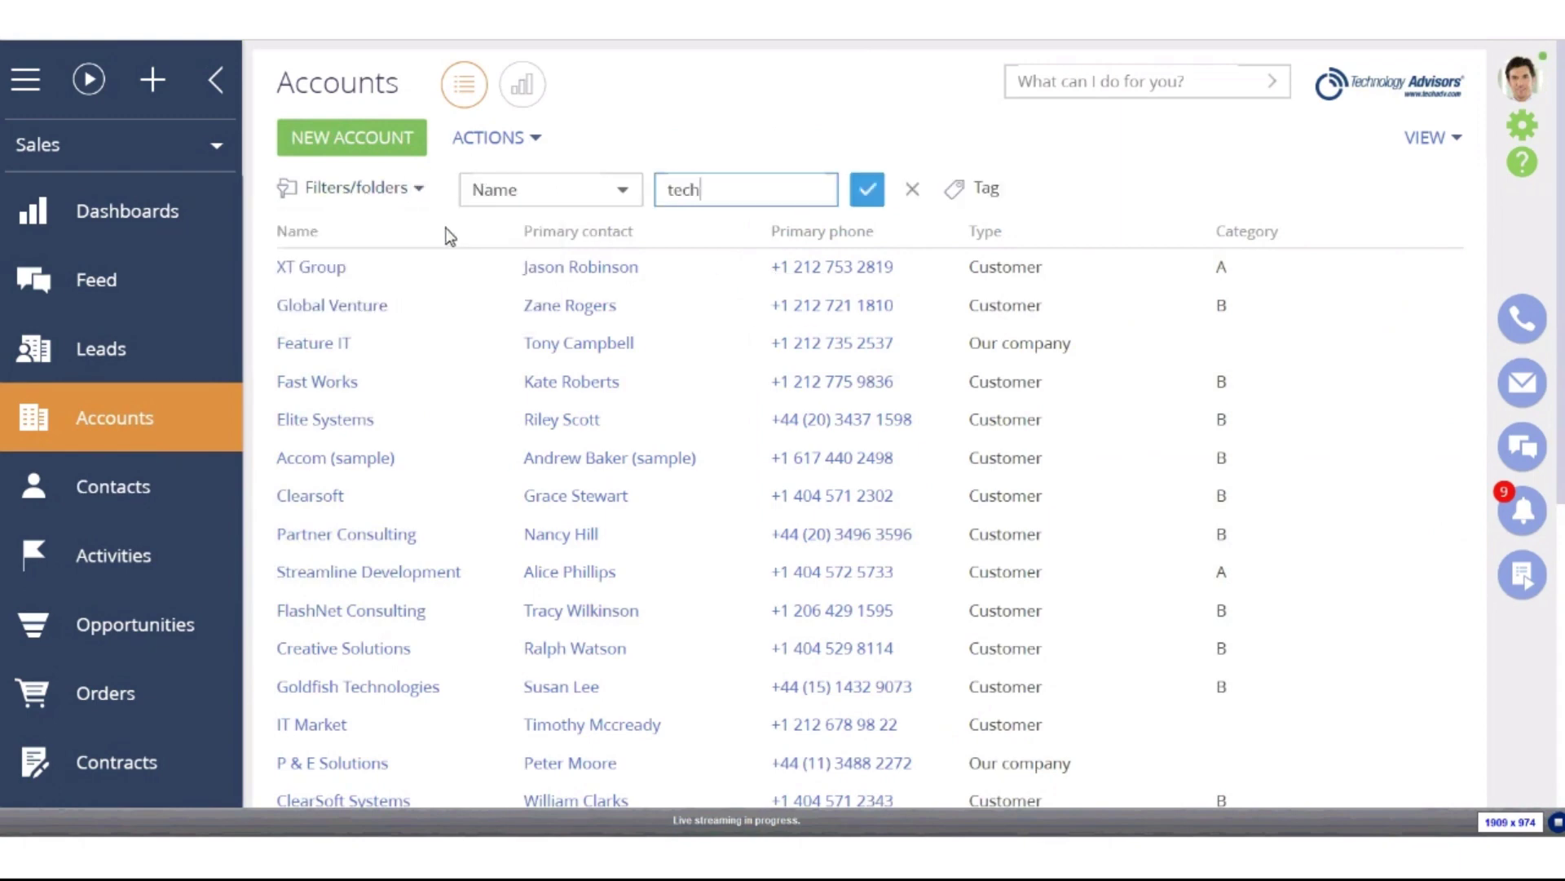
pyautogui.press('Return')
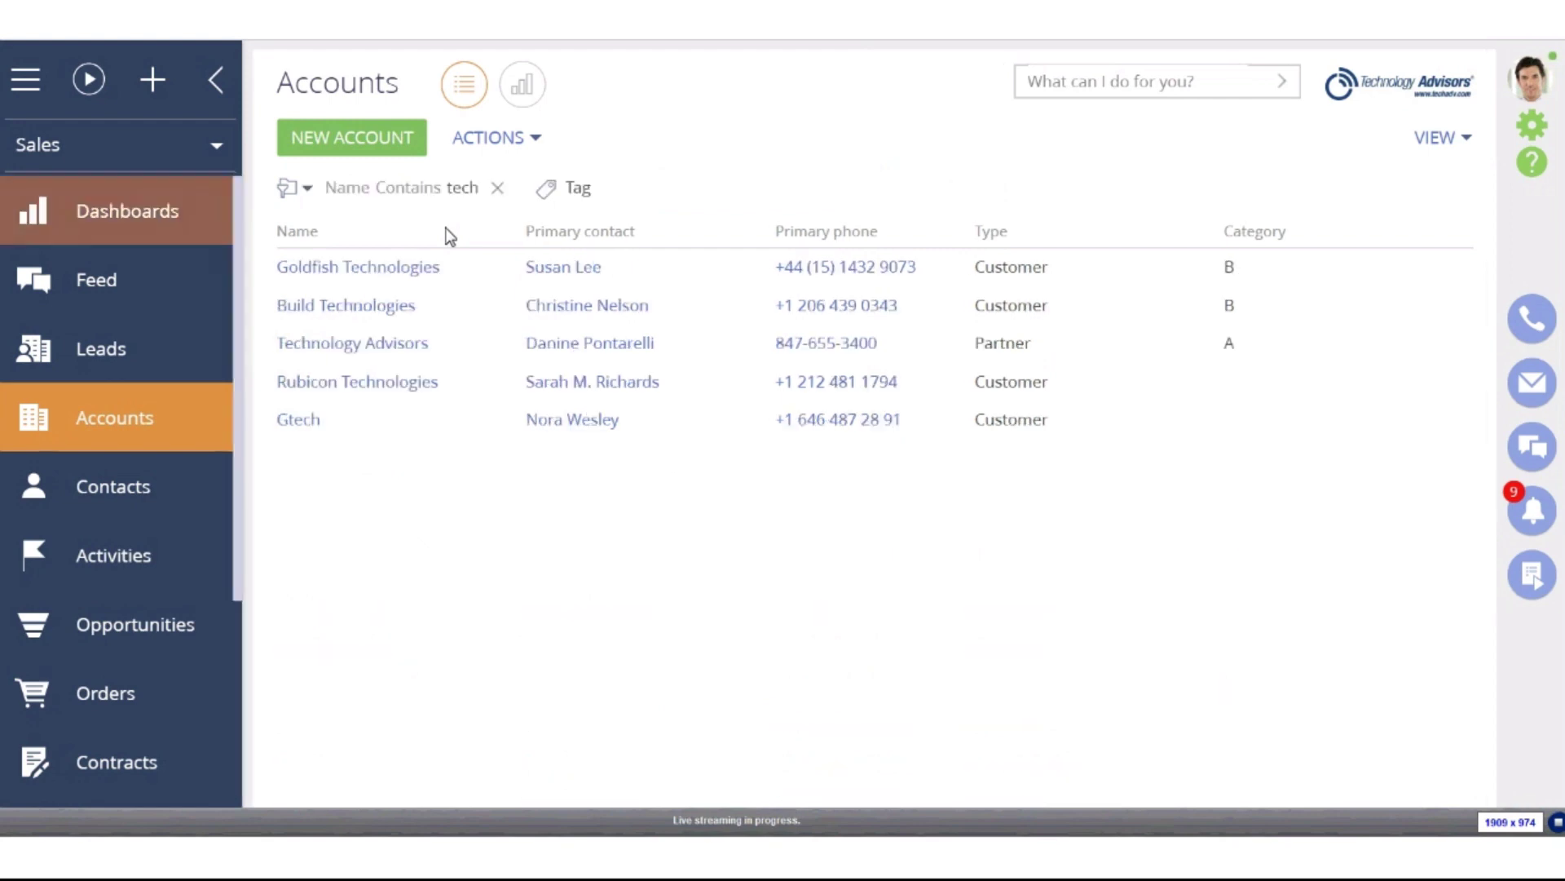
pyautogui.click(457, 346)
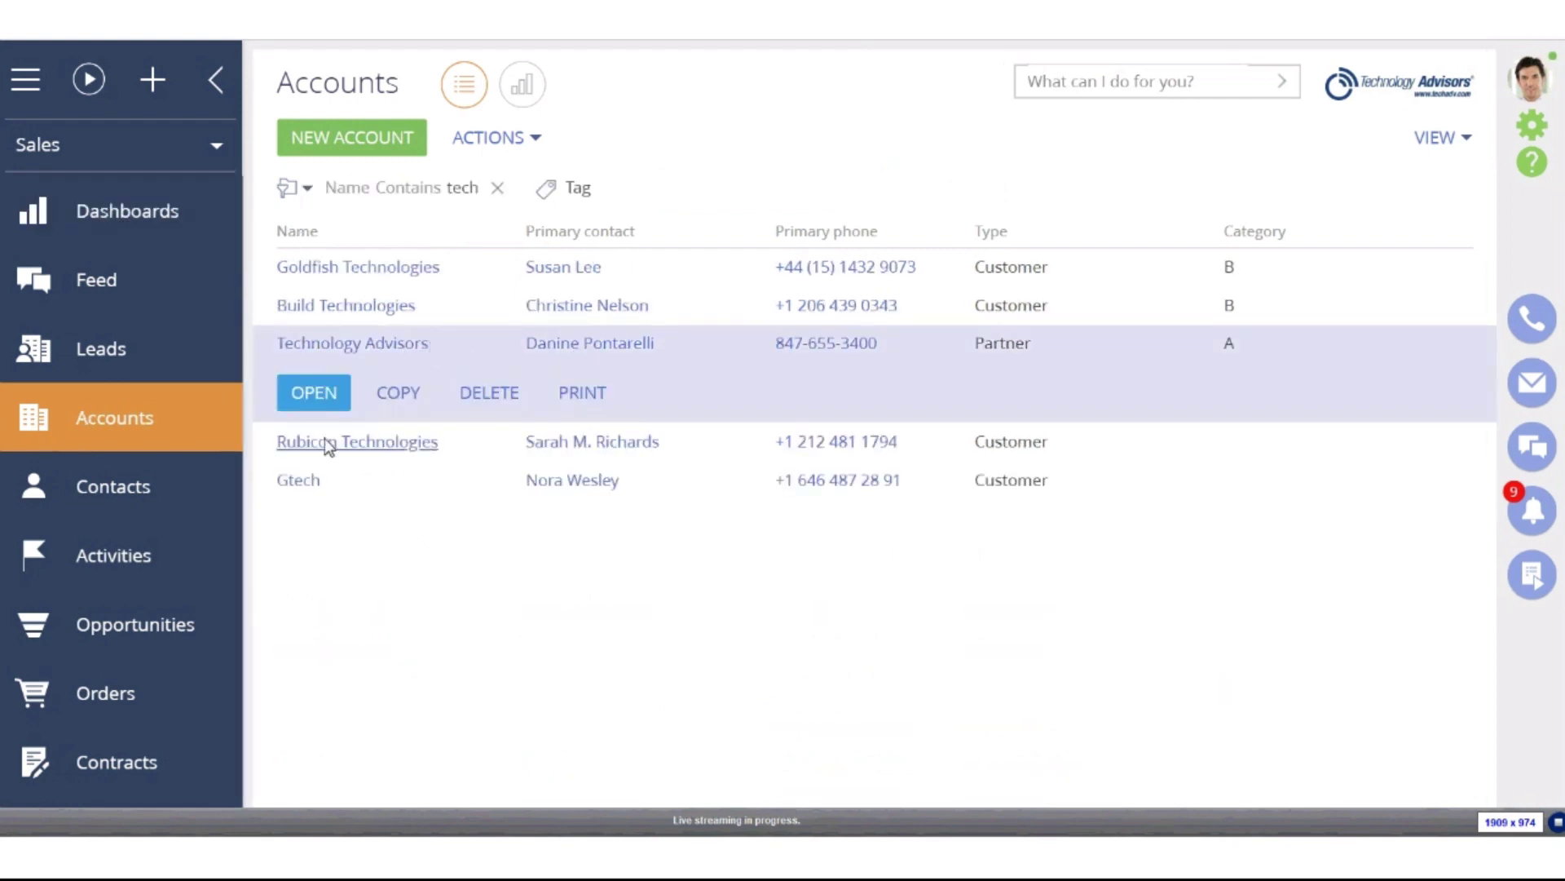
pyautogui.click(329, 396)
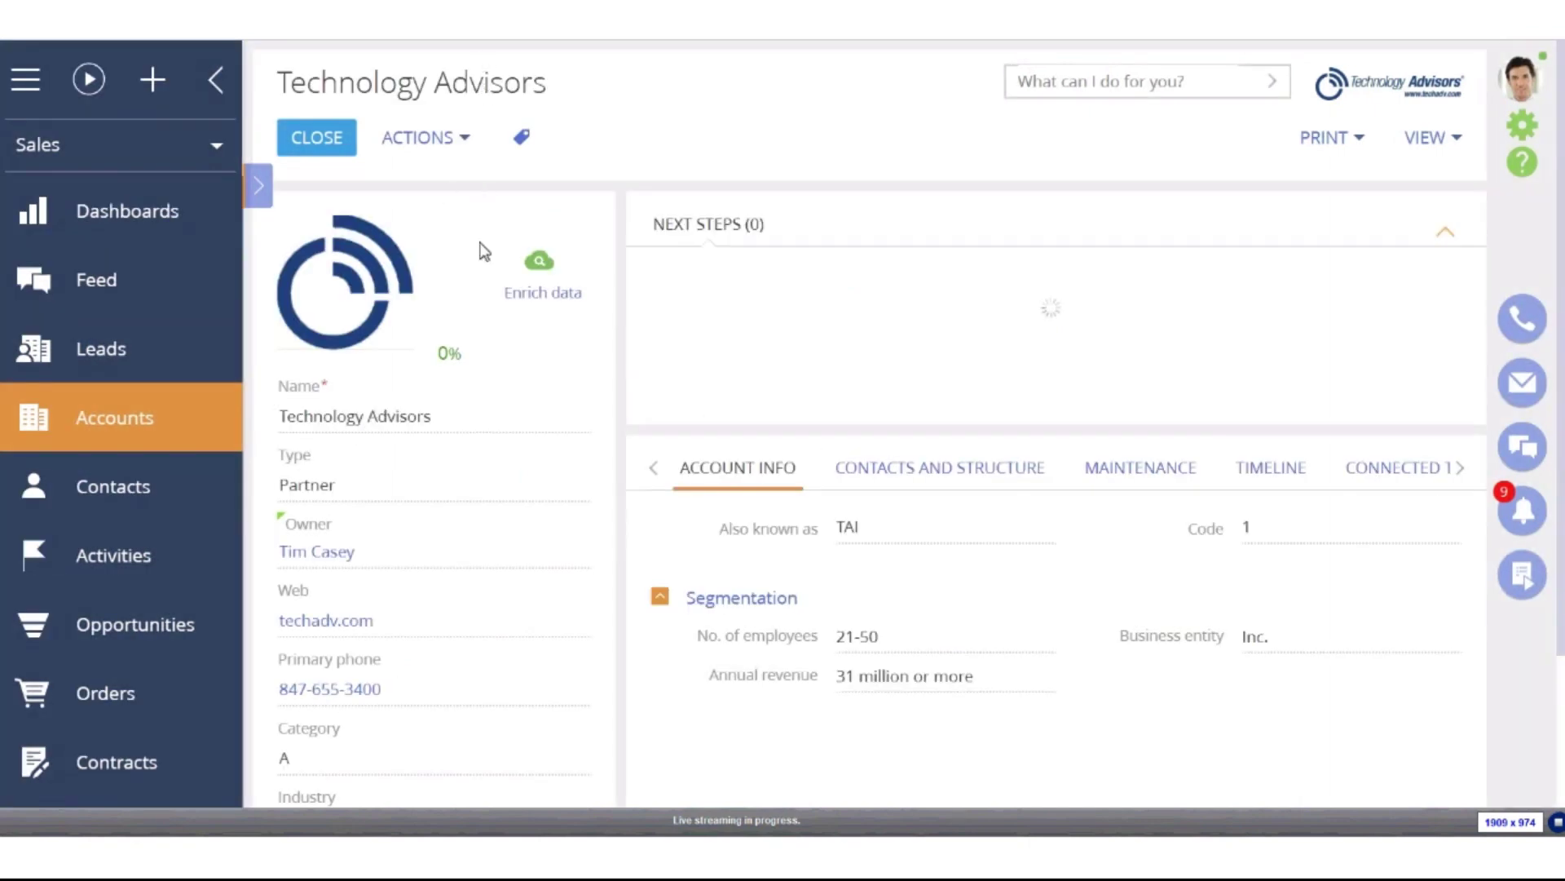
# - Review the read, edit and delete access rights on the Technology Advisors account without changing them
pyautogui.click(455, 137)
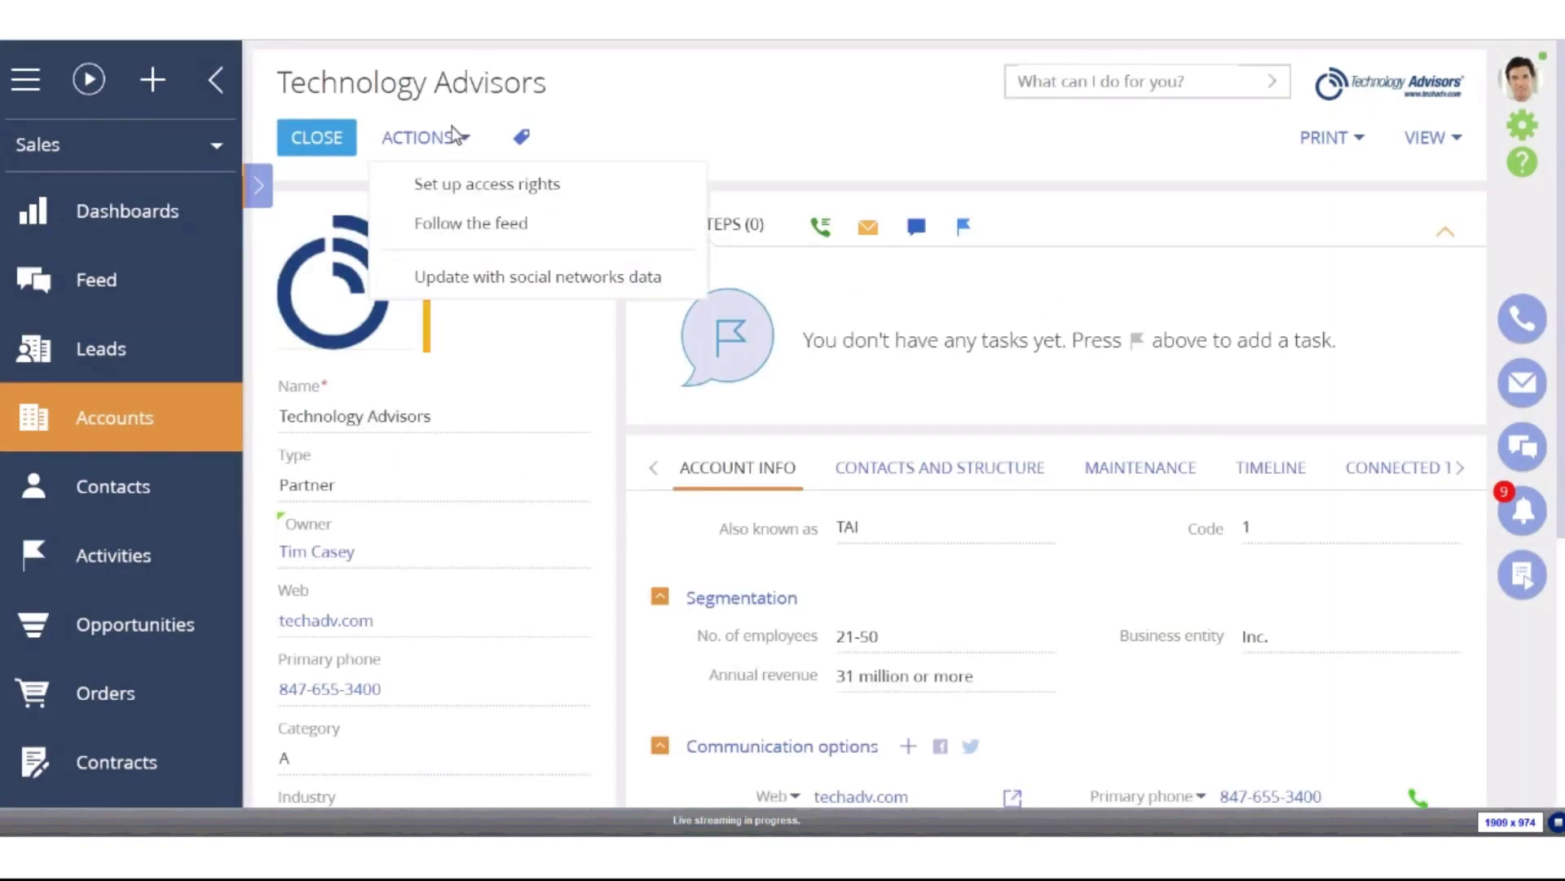
pyautogui.click(517, 192)
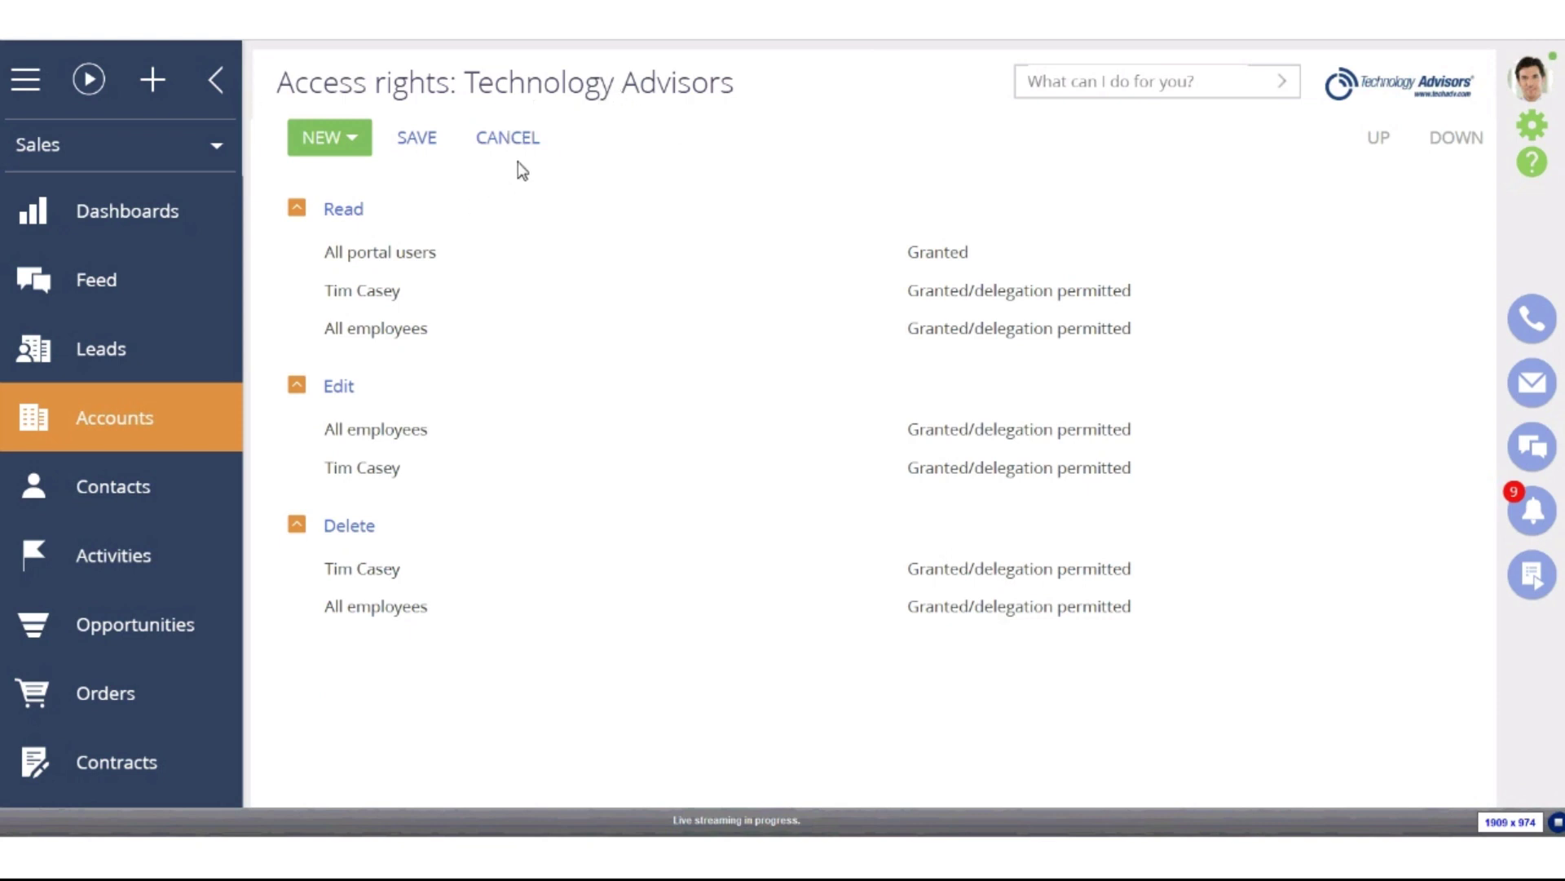
pyautogui.click(525, 138)
# - Set the Technology Advisors account's region to Central Region and save the record
pyautogui.scroll(-5, 511, 395)
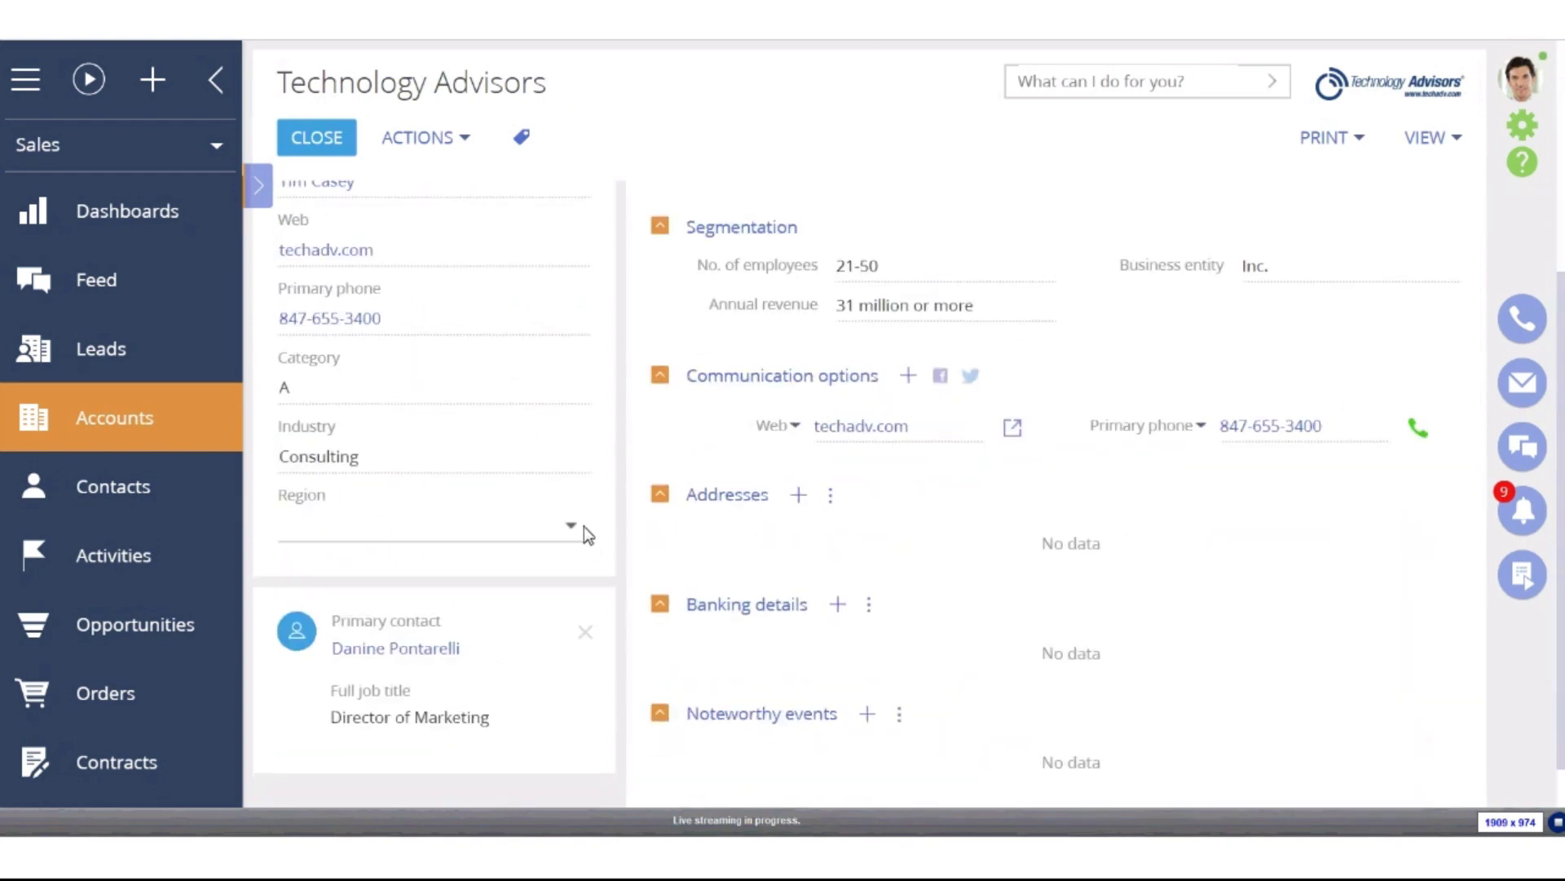
pyautogui.click(584, 527)
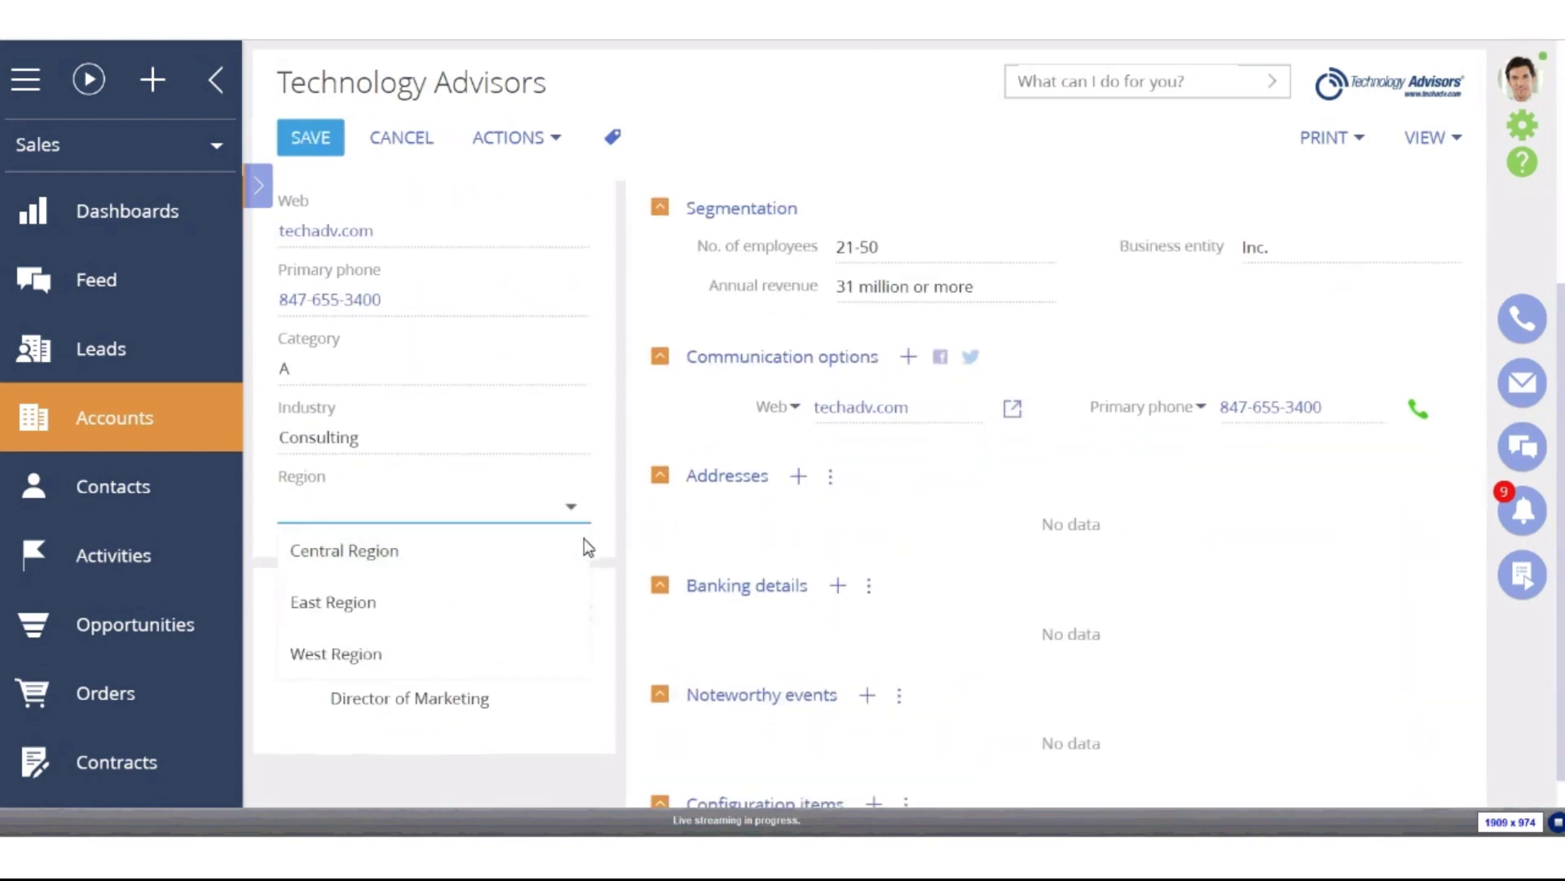
pyautogui.click(356, 568)
pyautogui.scroll(5, 473, 603)
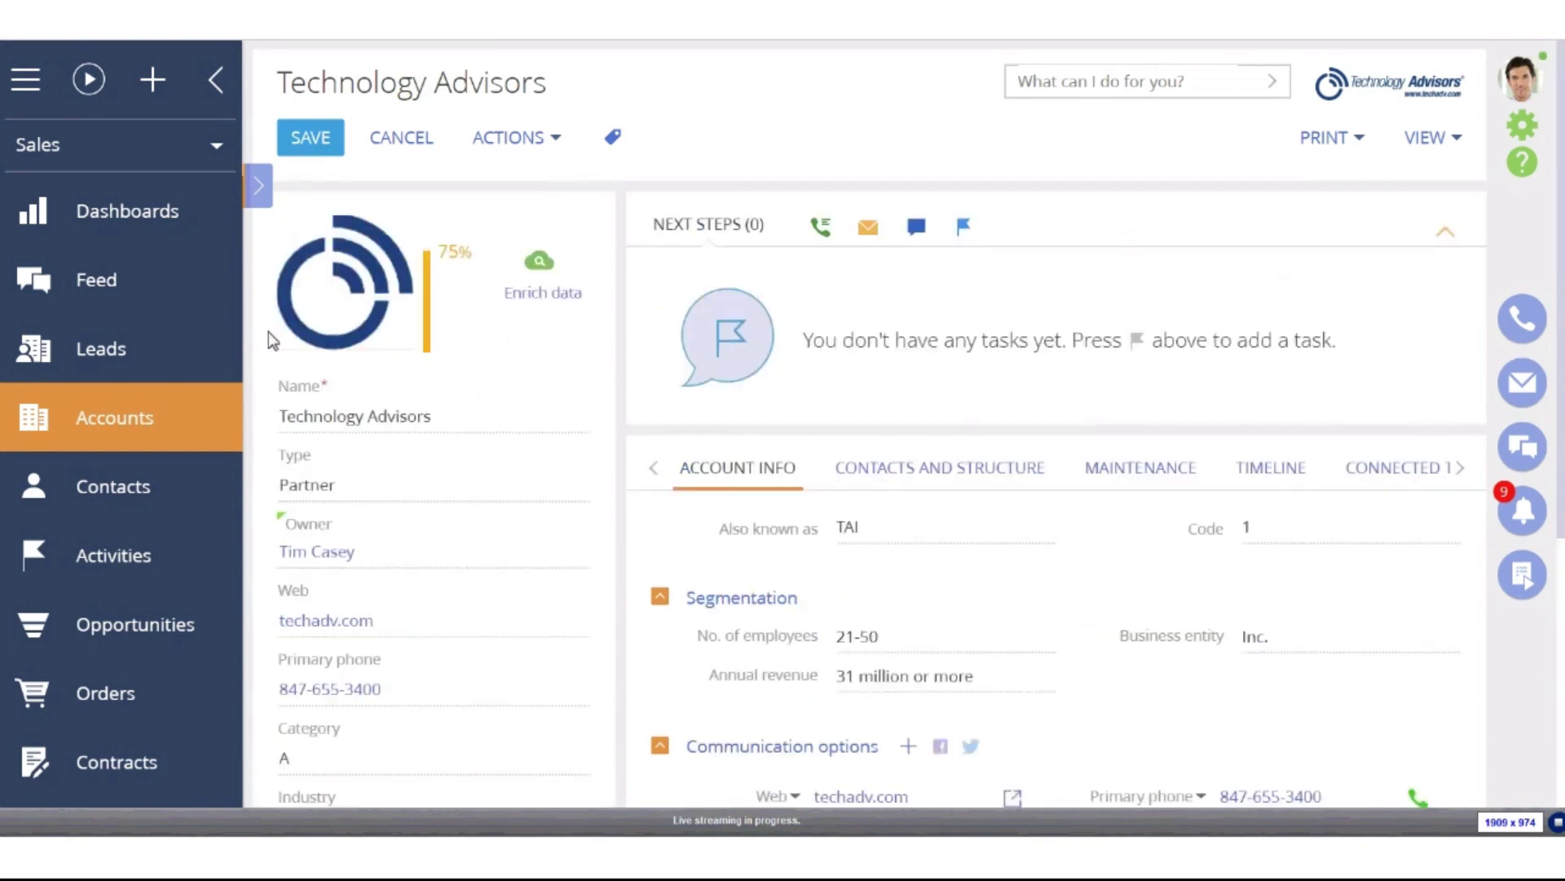
pyautogui.click(323, 147)
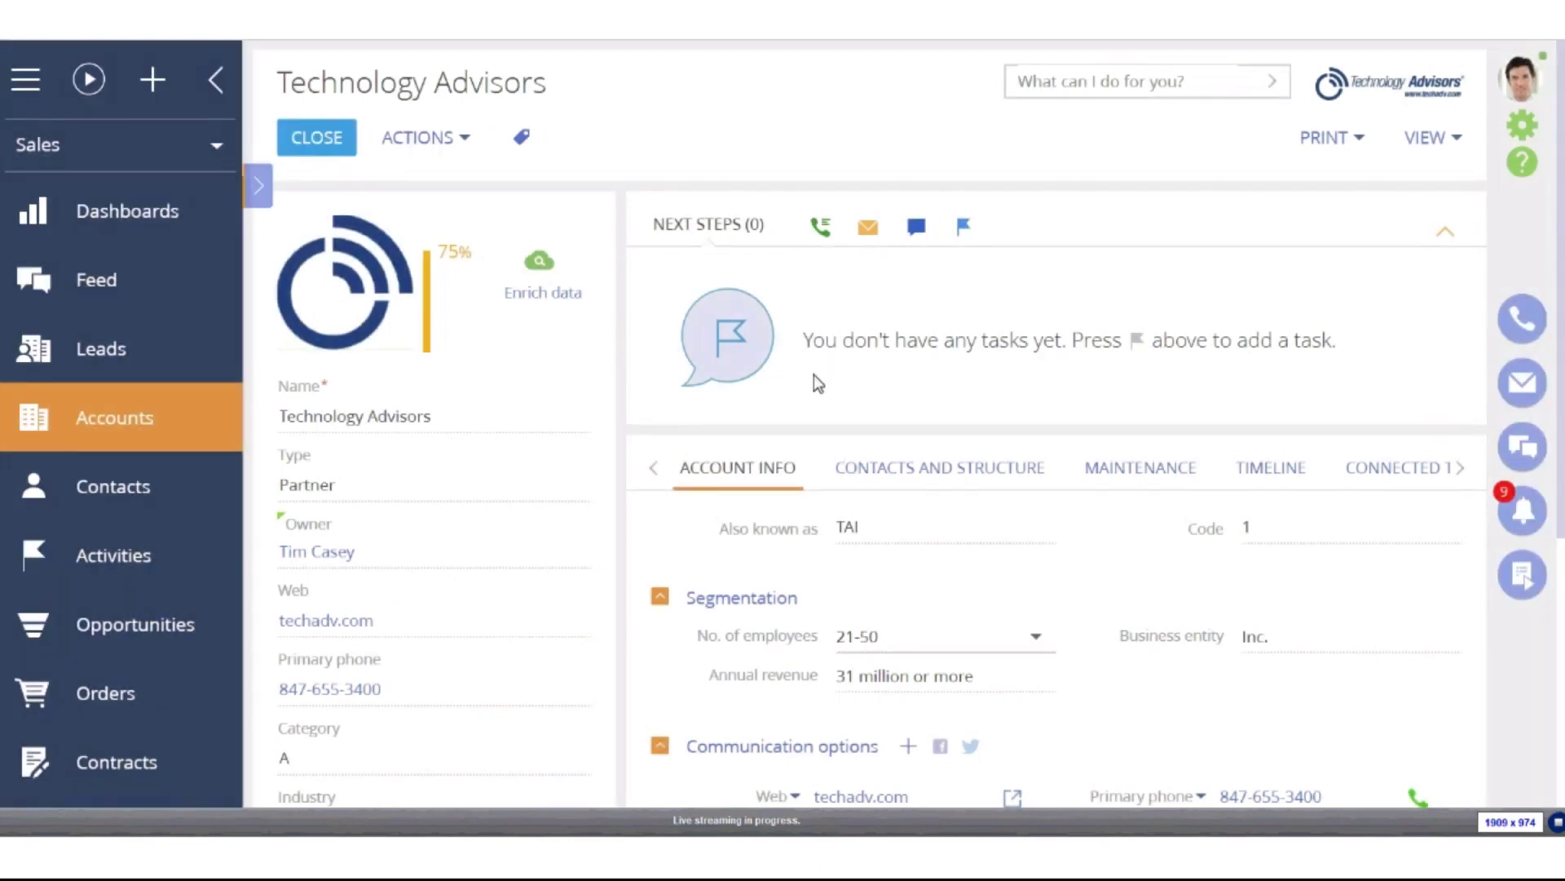
# - Review the Technology Advisors account's read, edit and delete access rights after the region assignment, leaving without changes
pyautogui.click(452, 140)
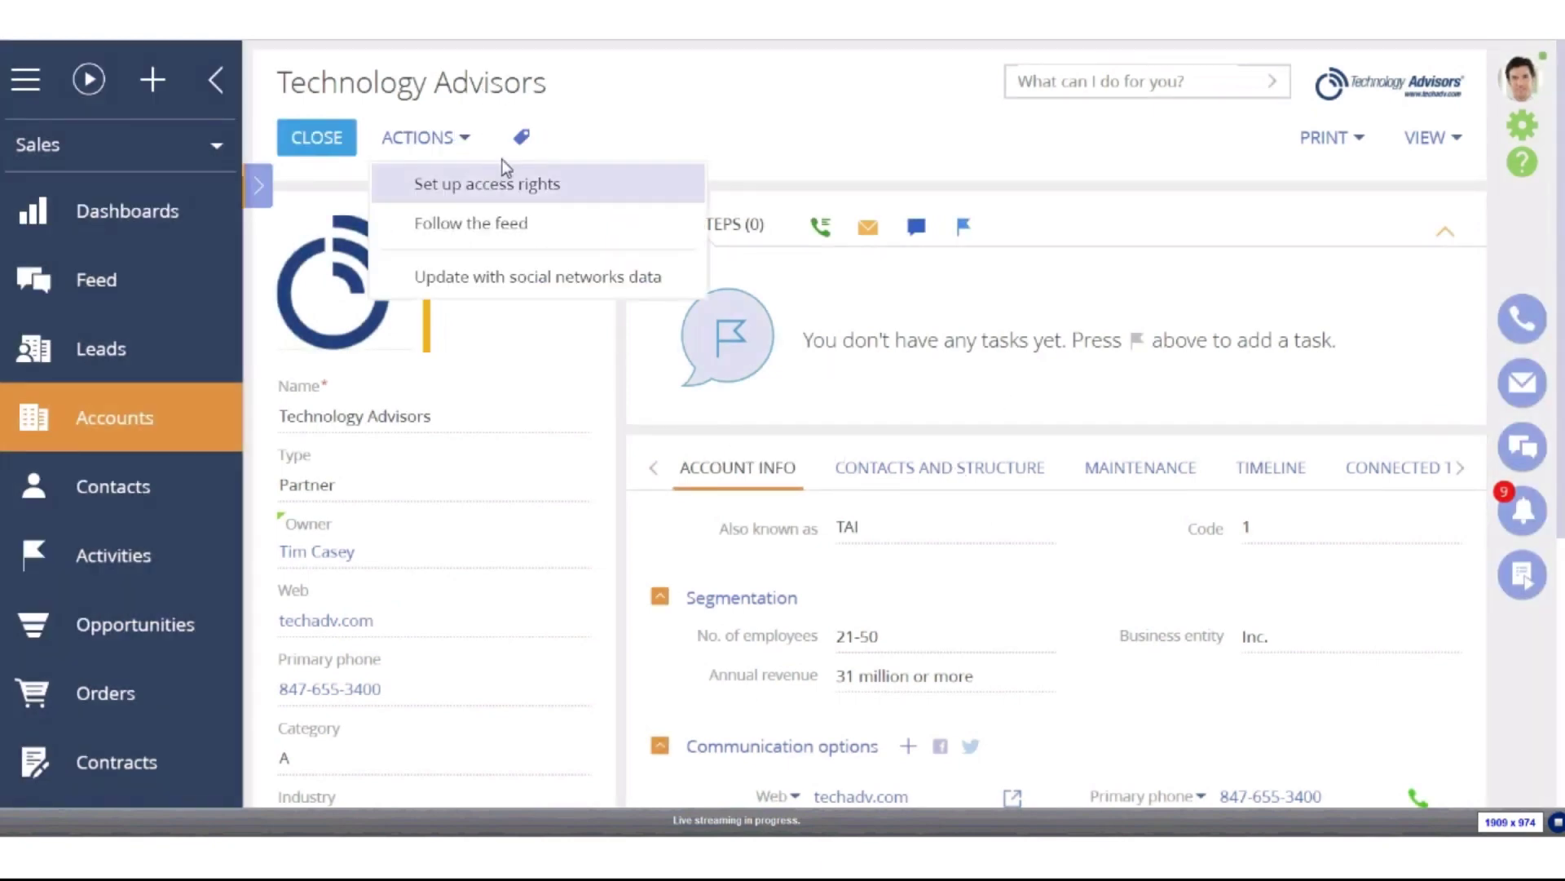
pyautogui.click(511, 183)
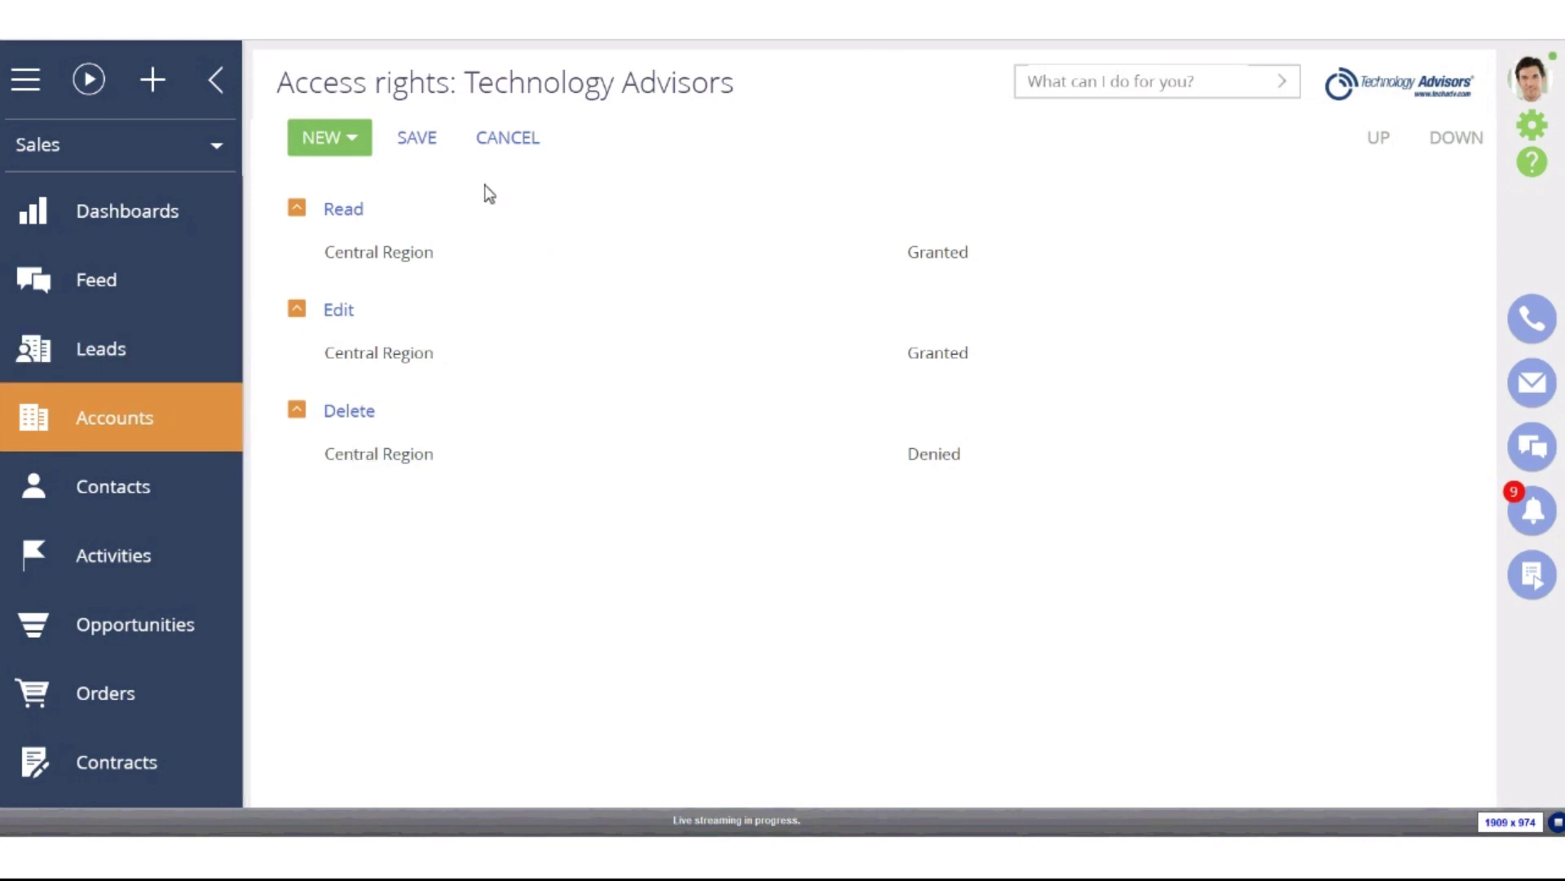
pyautogui.click(528, 155)
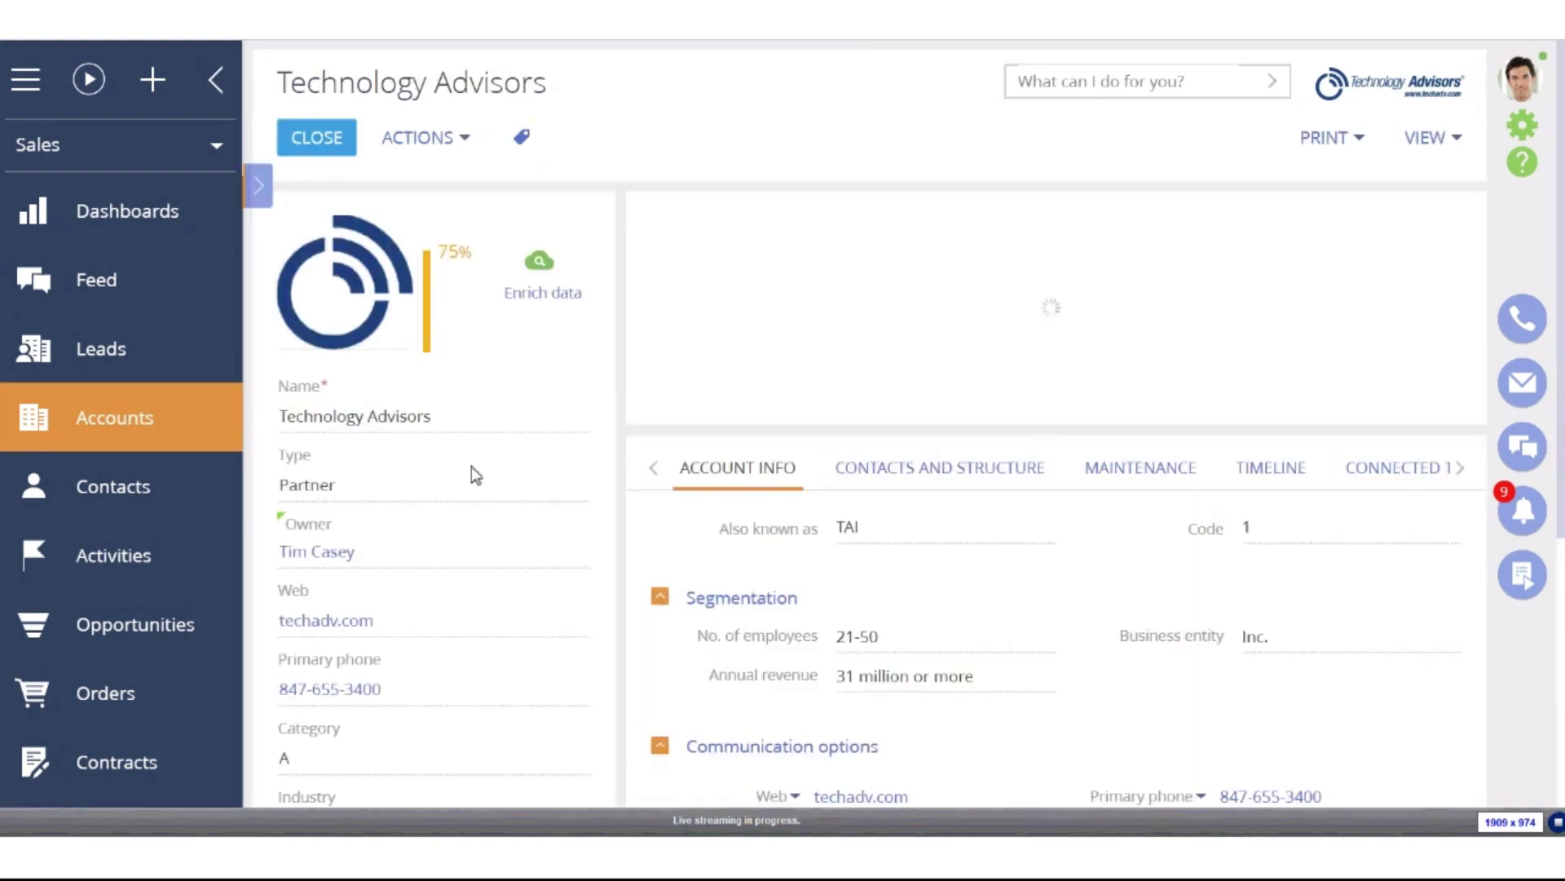
# - Change the Technology Advisors account's region to West Region, save the record, and open its access rights for review
pyautogui.scroll(-5, 472, 475)
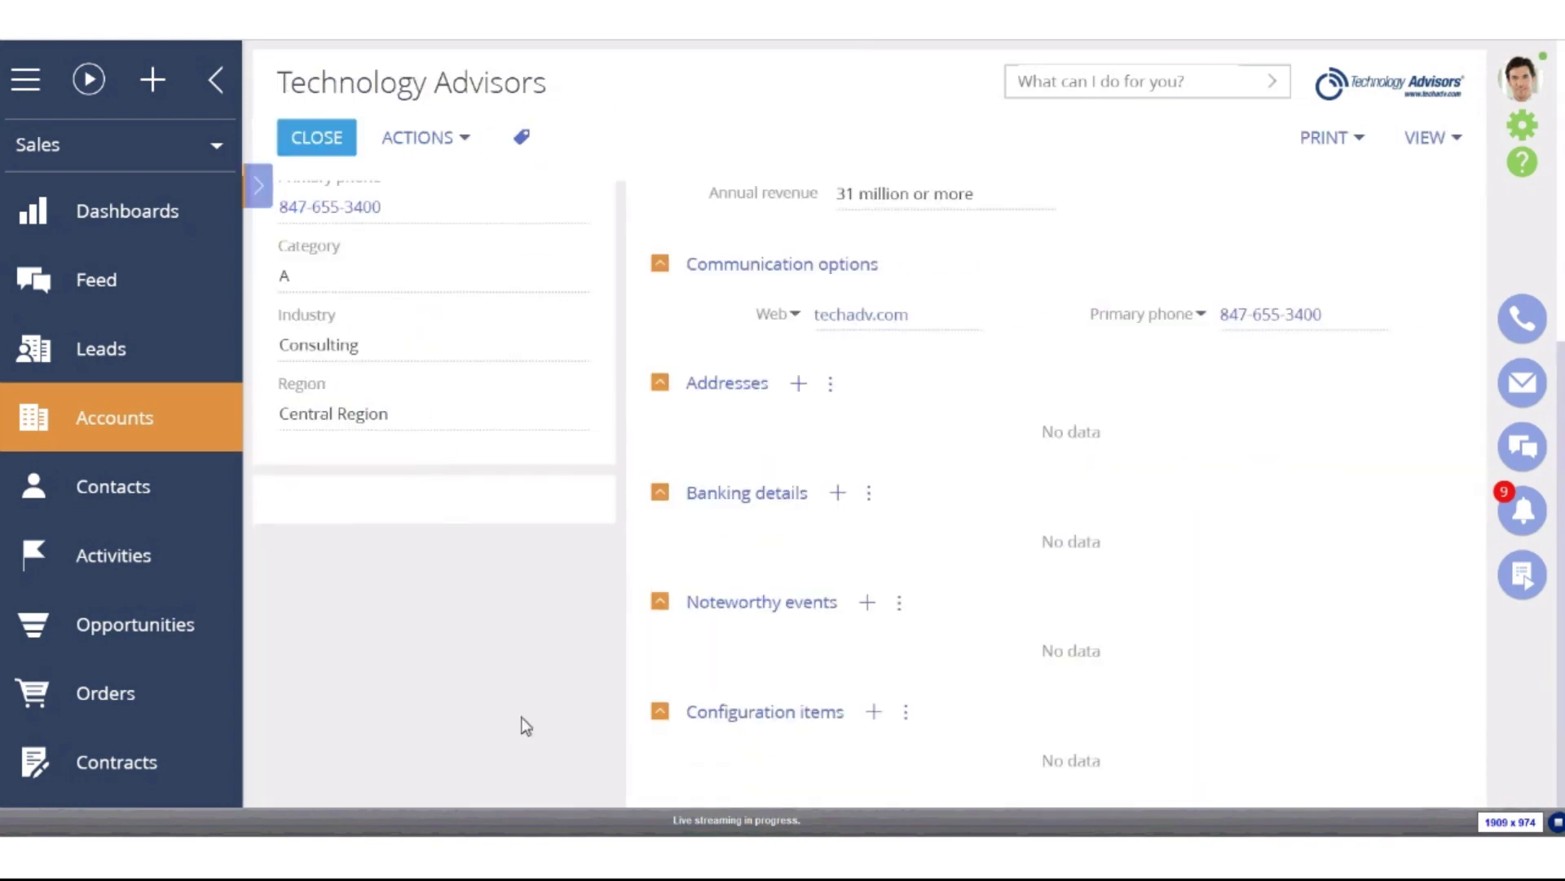
pyautogui.click(579, 419)
pyautogui.click(470, 559)
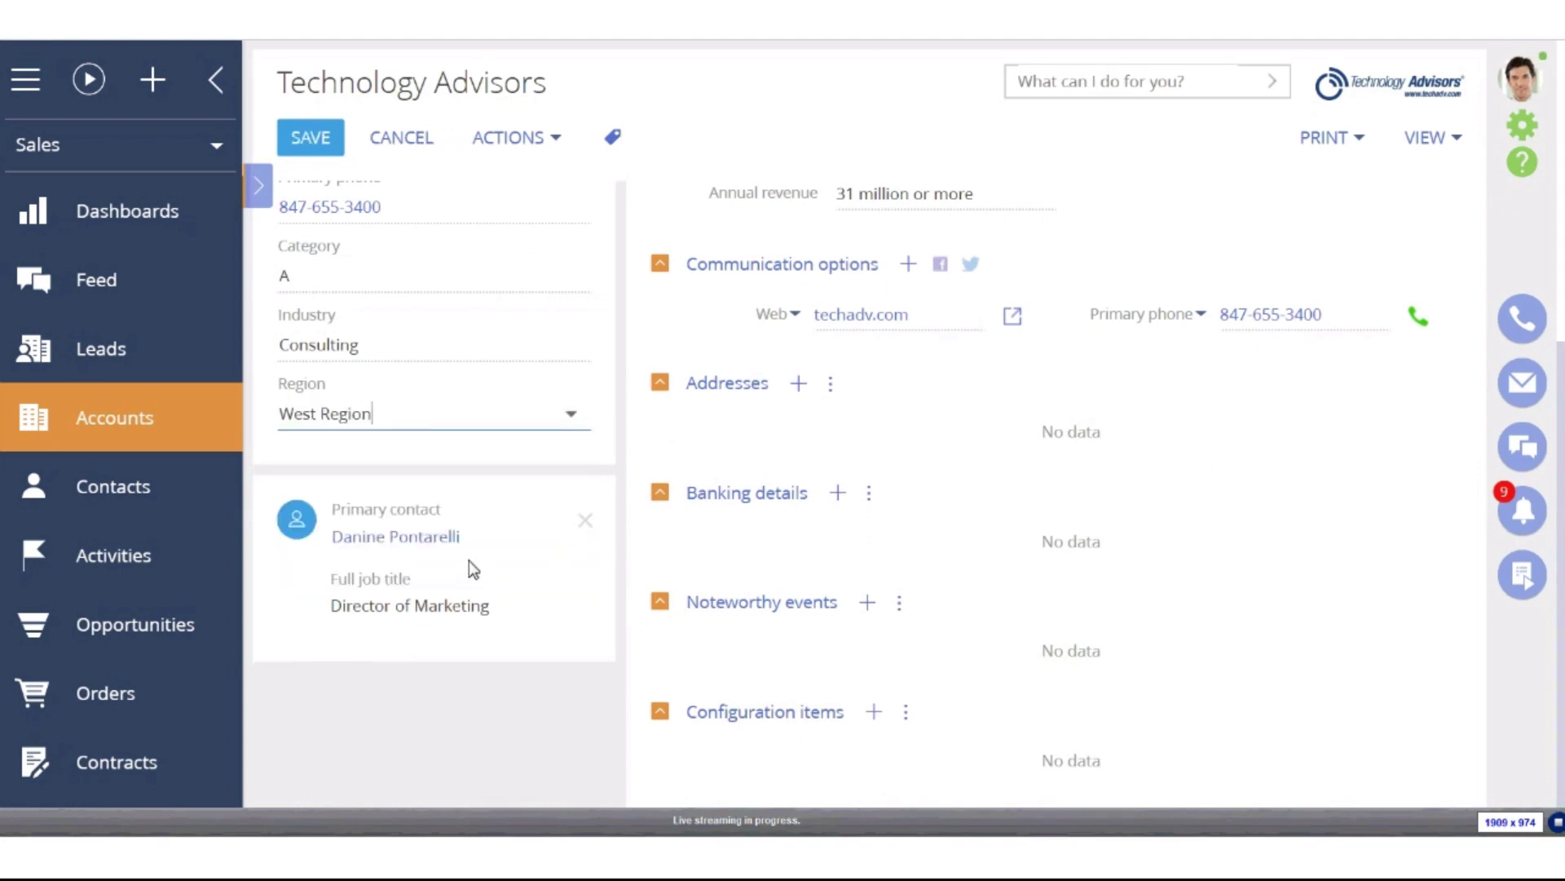
pyautogui.scroll(5, 414, 694)
pyautogui.click(319, 139)
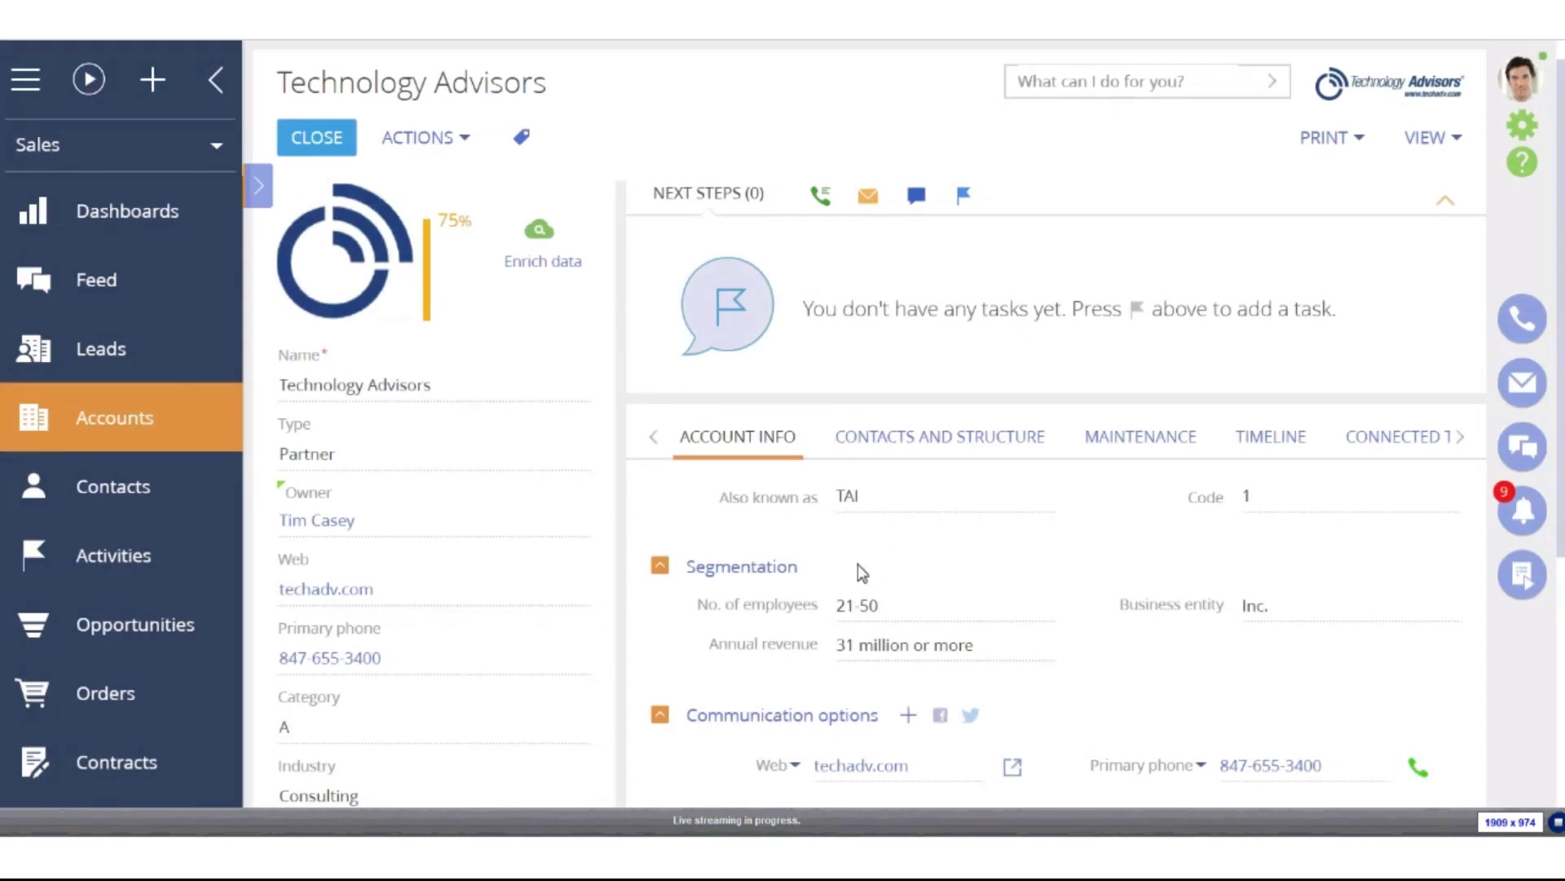
pyautogui.click(432, 139)
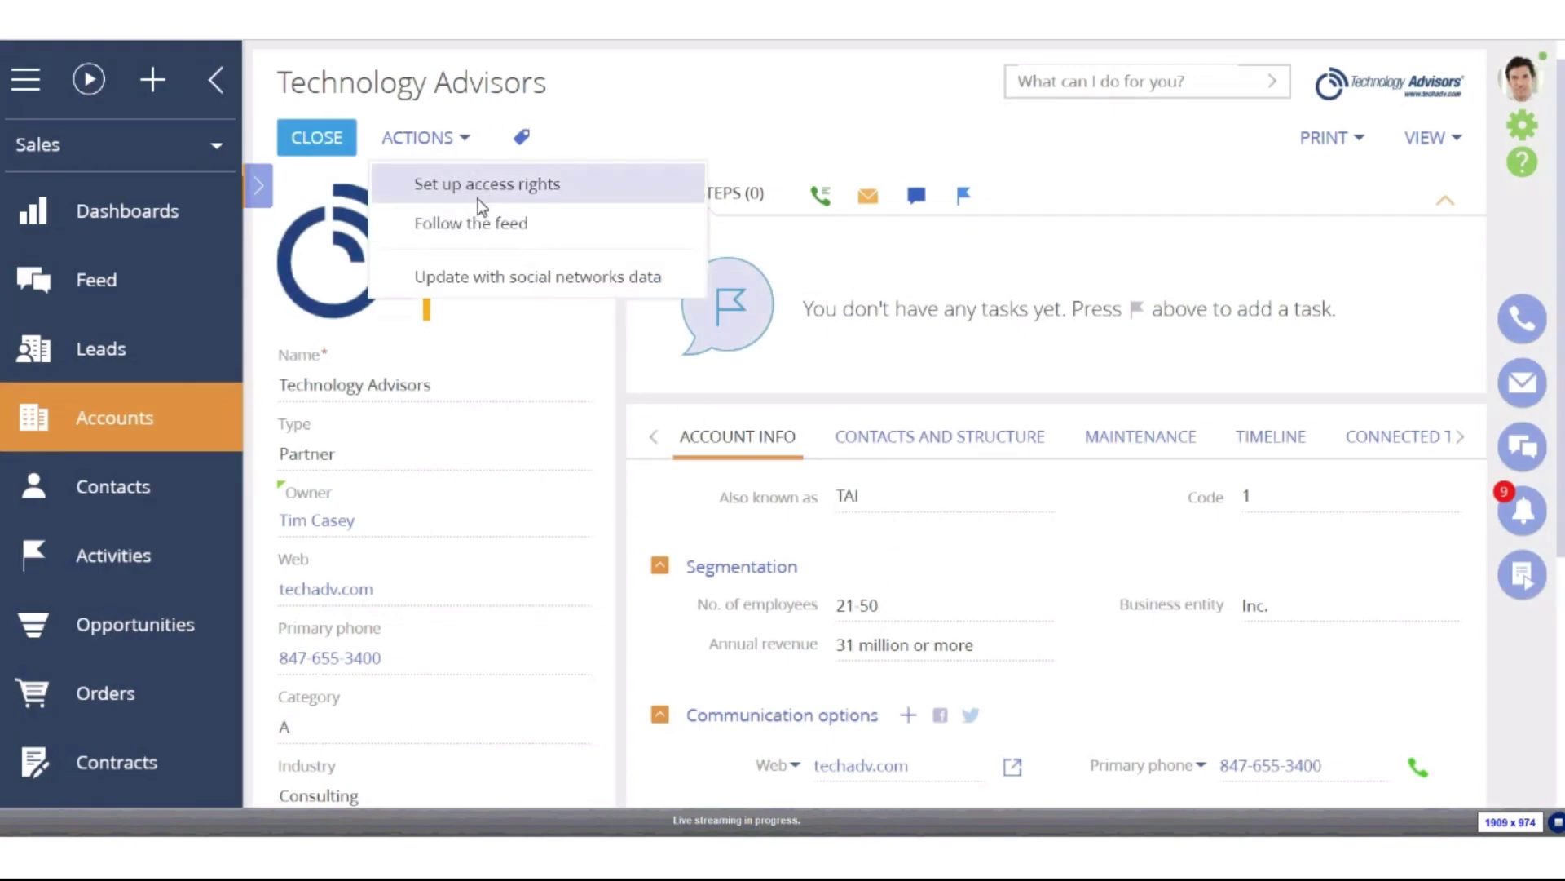
pyautogui.click(467, 194)
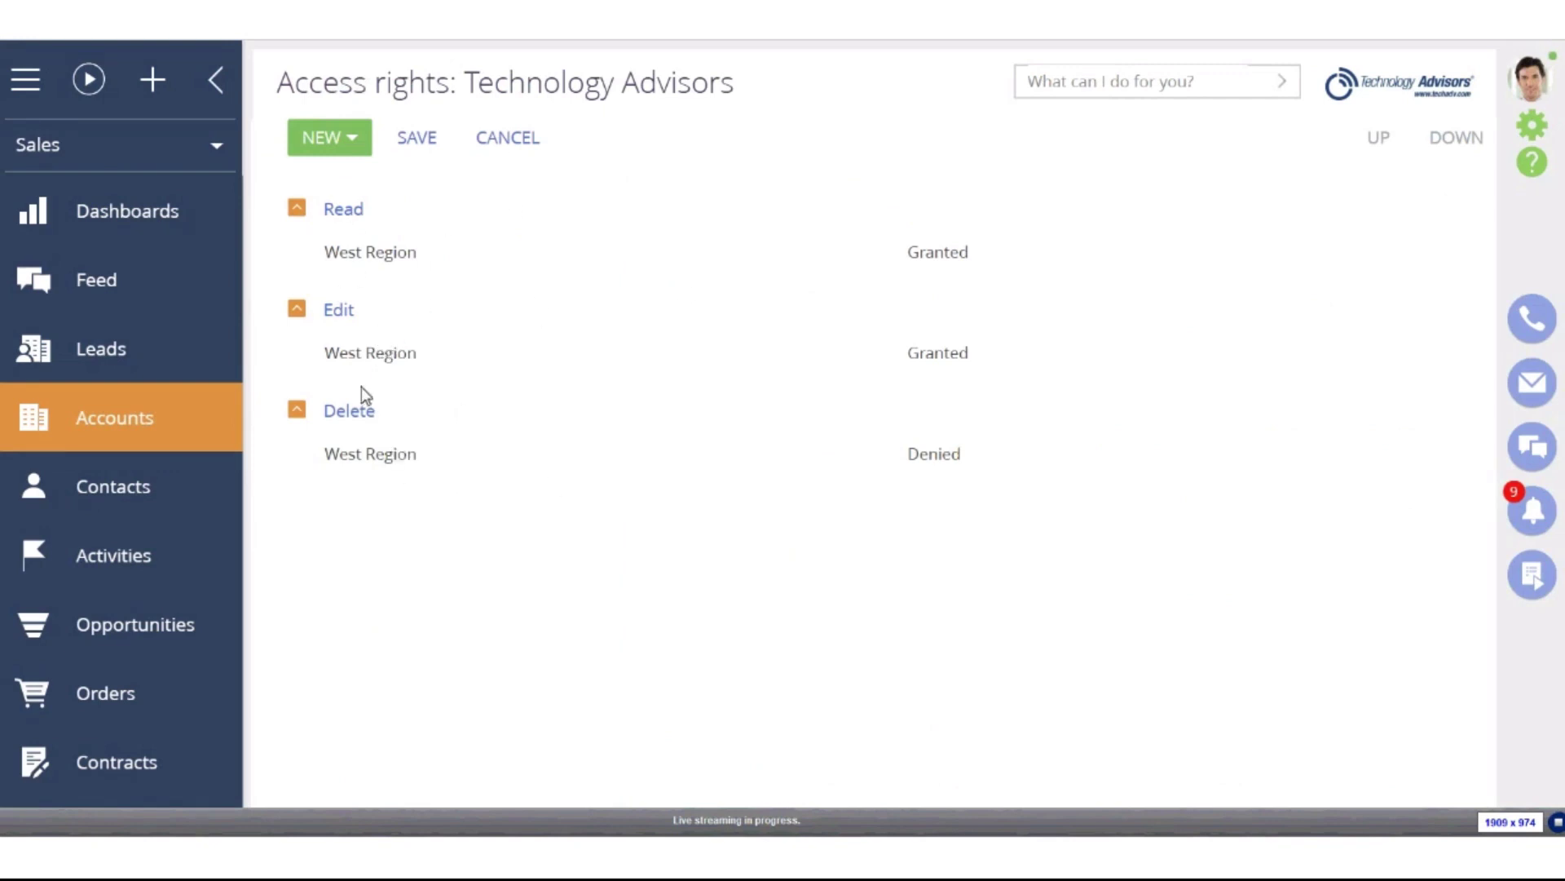
# - Open the process log and inspect the execution diagram of the 2:46 PM Auto-Set Region Security run, closing it when done
pyautogui.click(1537, 129)
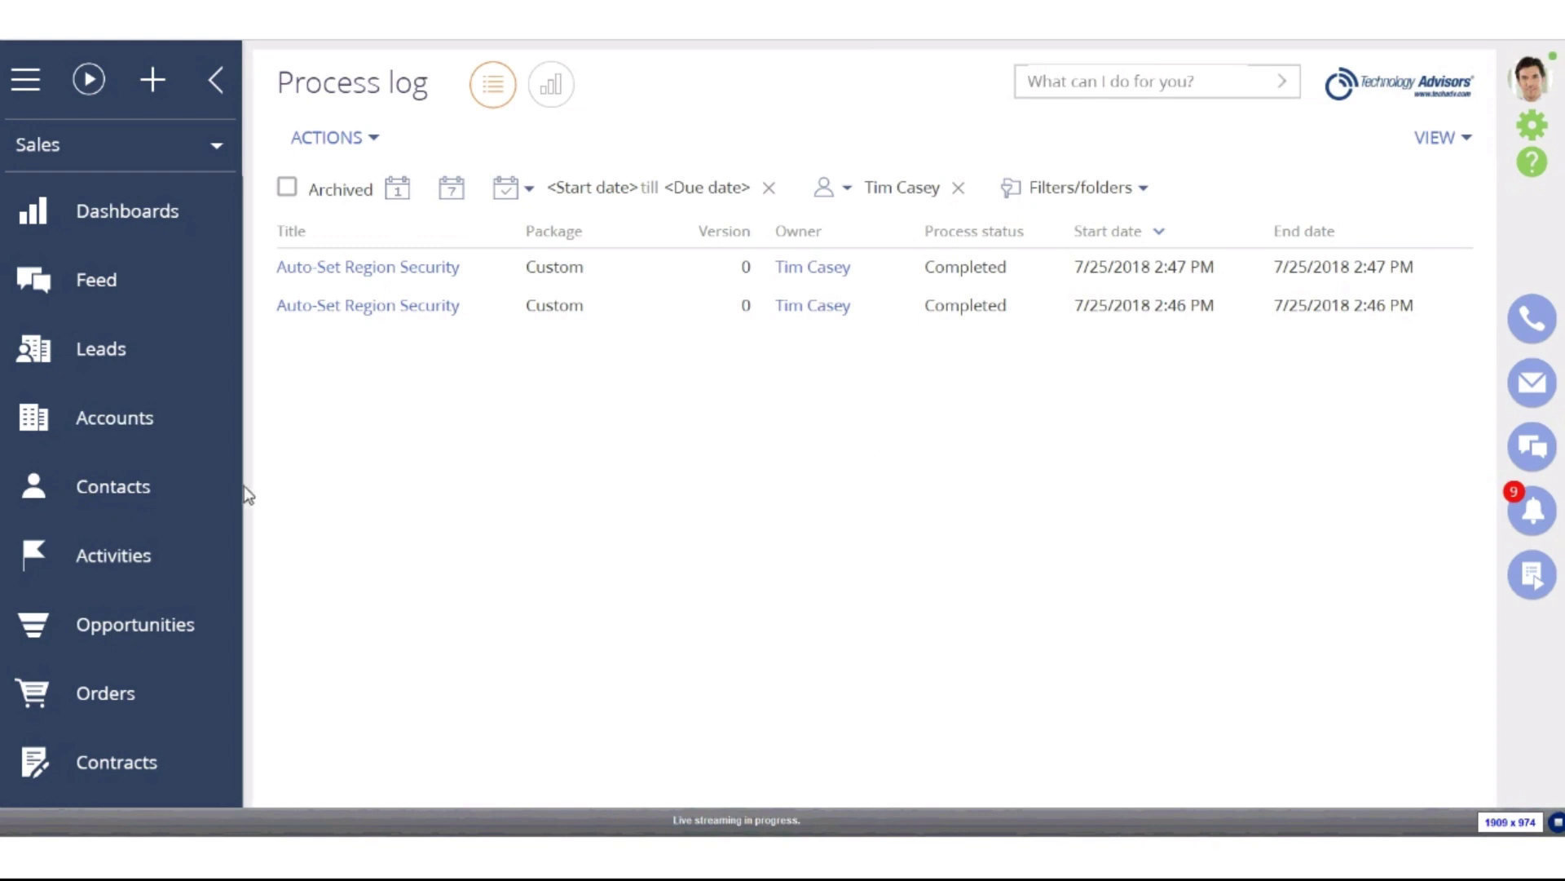
pyautogui.click(674, 311)
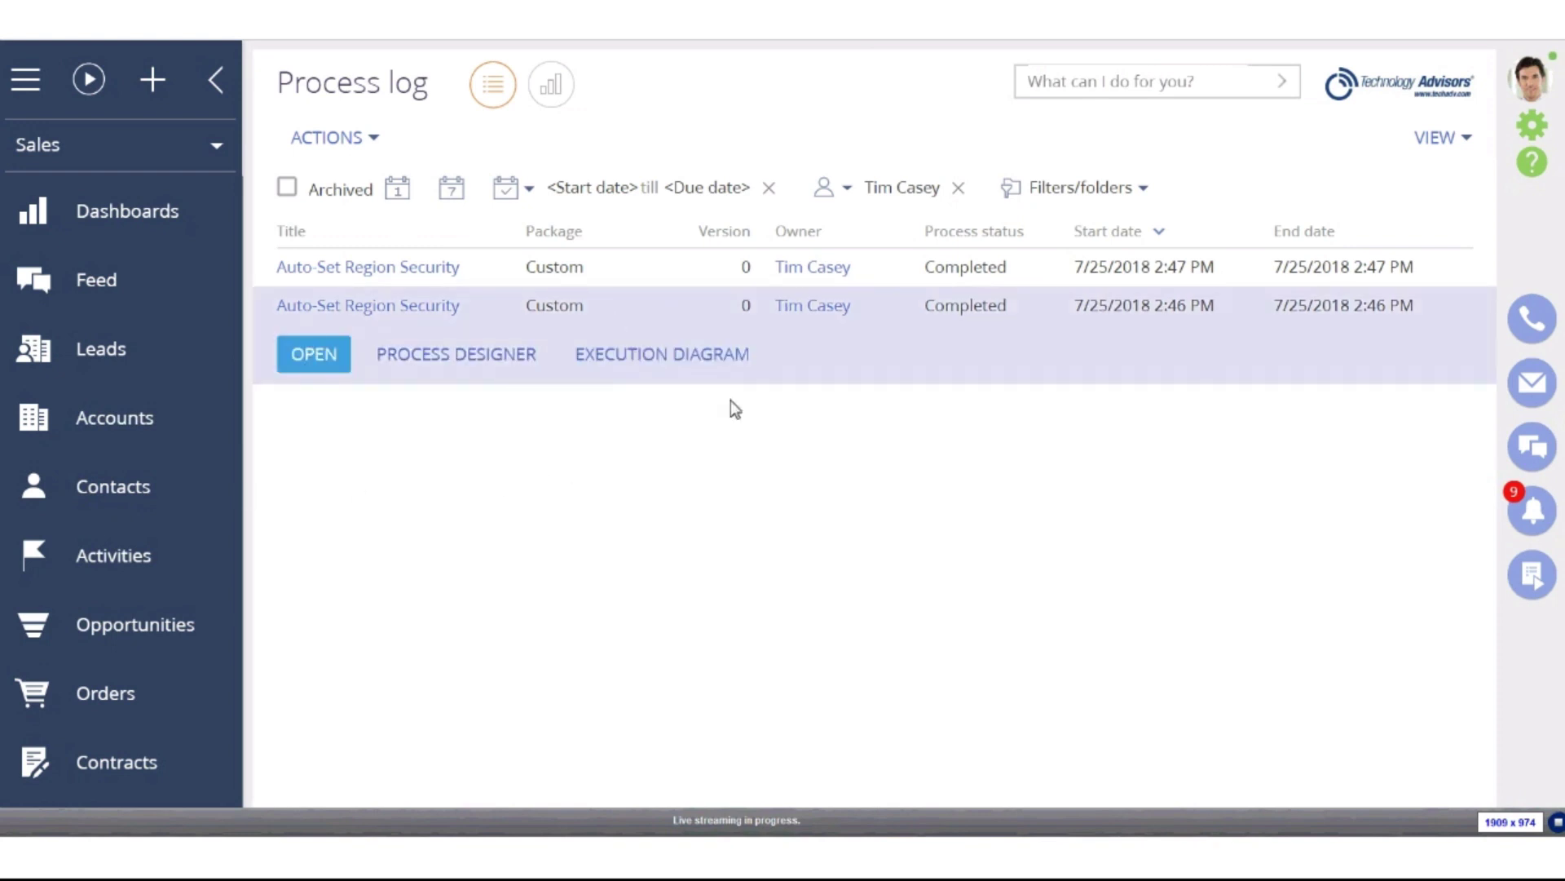
pyautogui.click(655, 359)
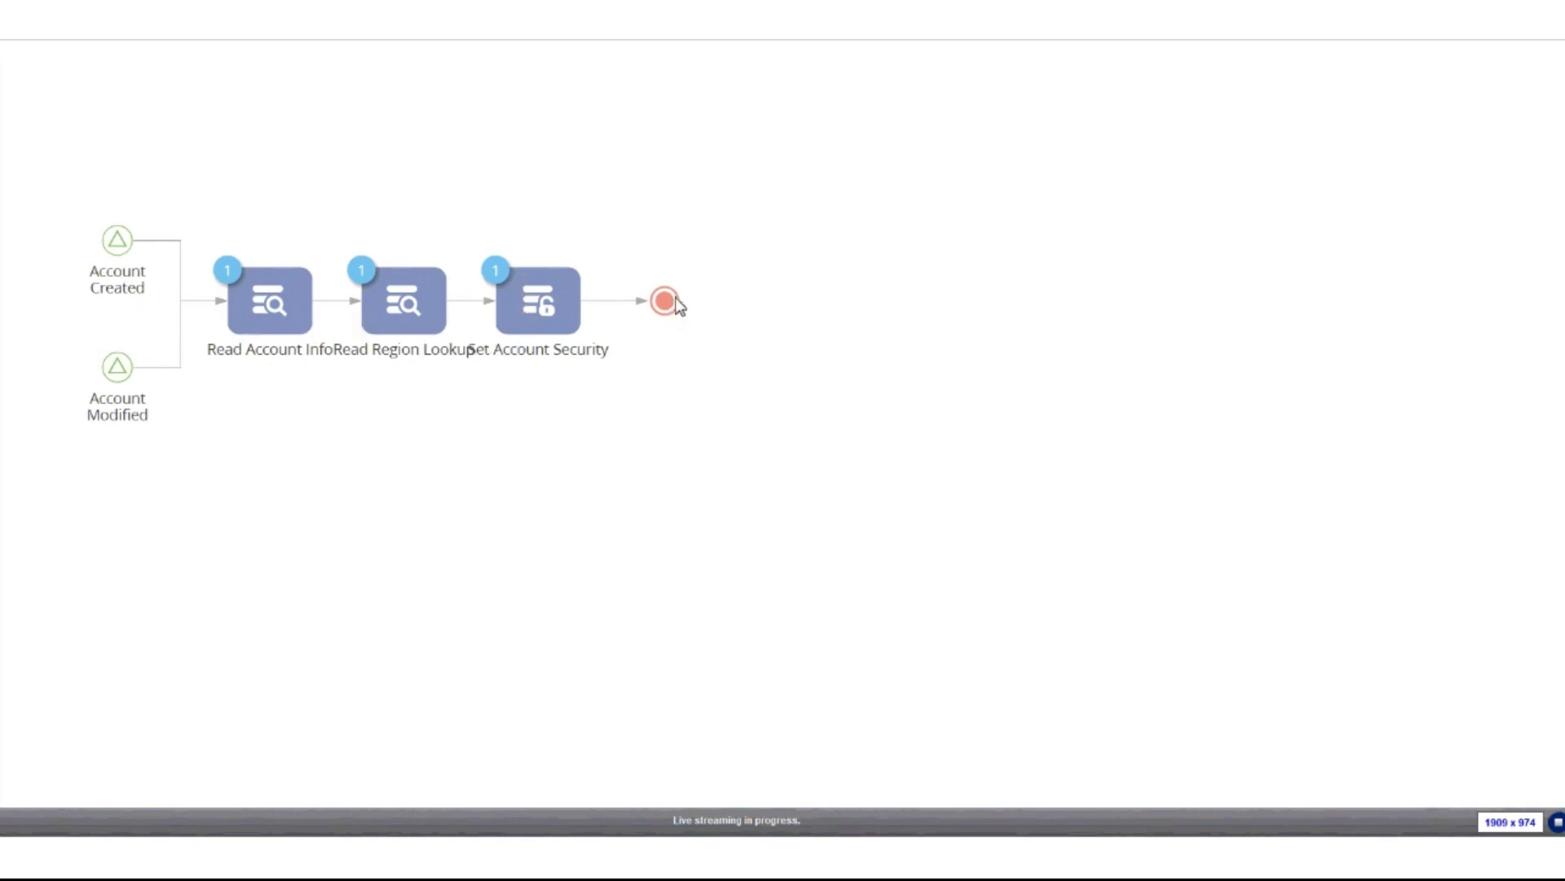
pyautogui.hotkey('ctrl', 'w')
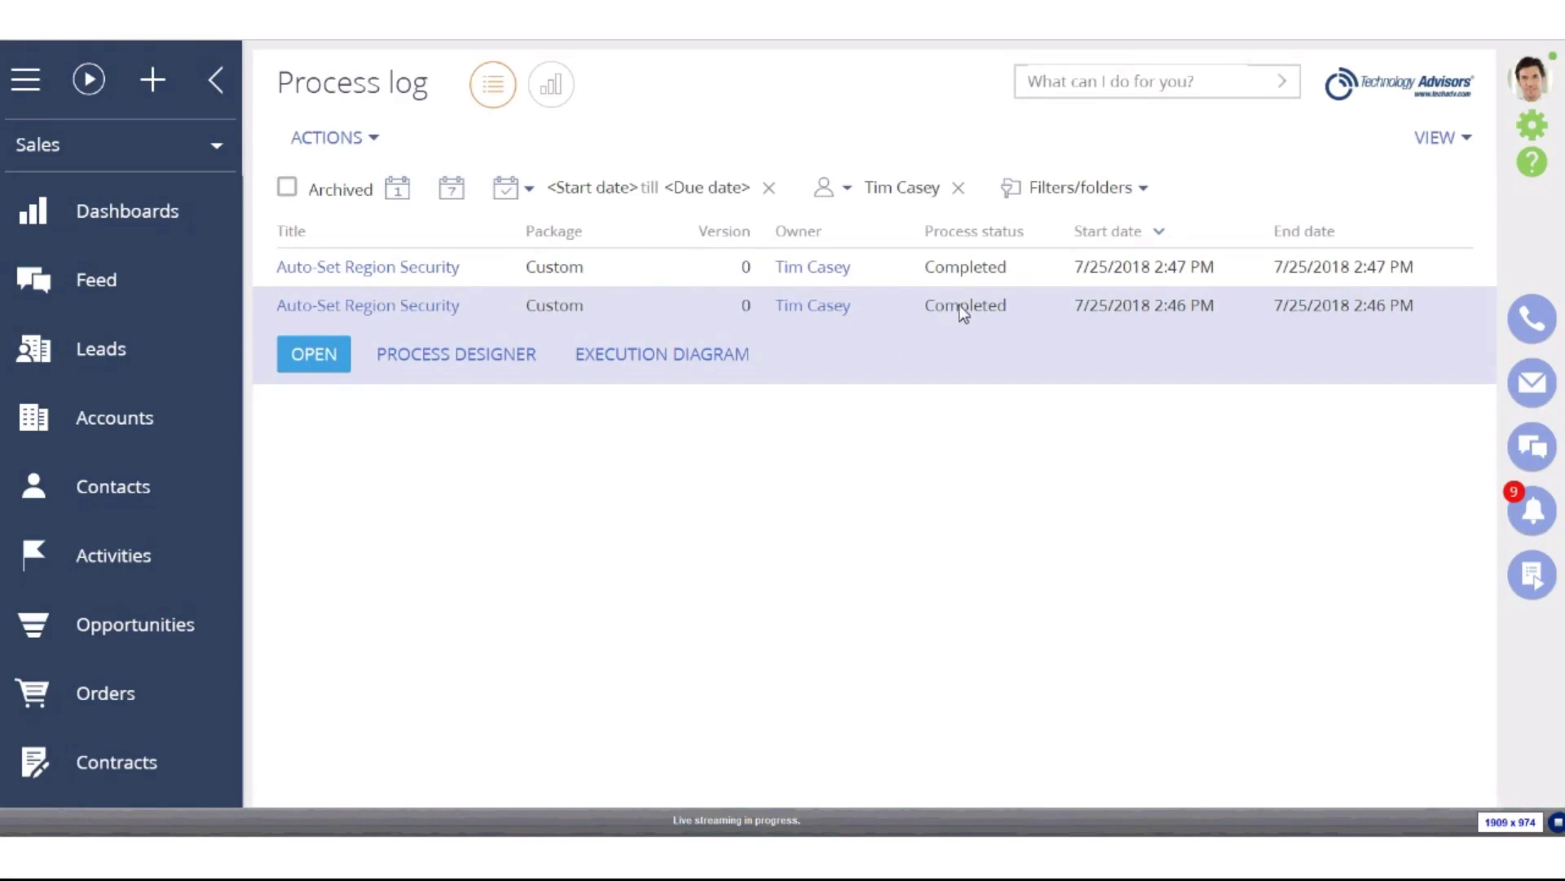